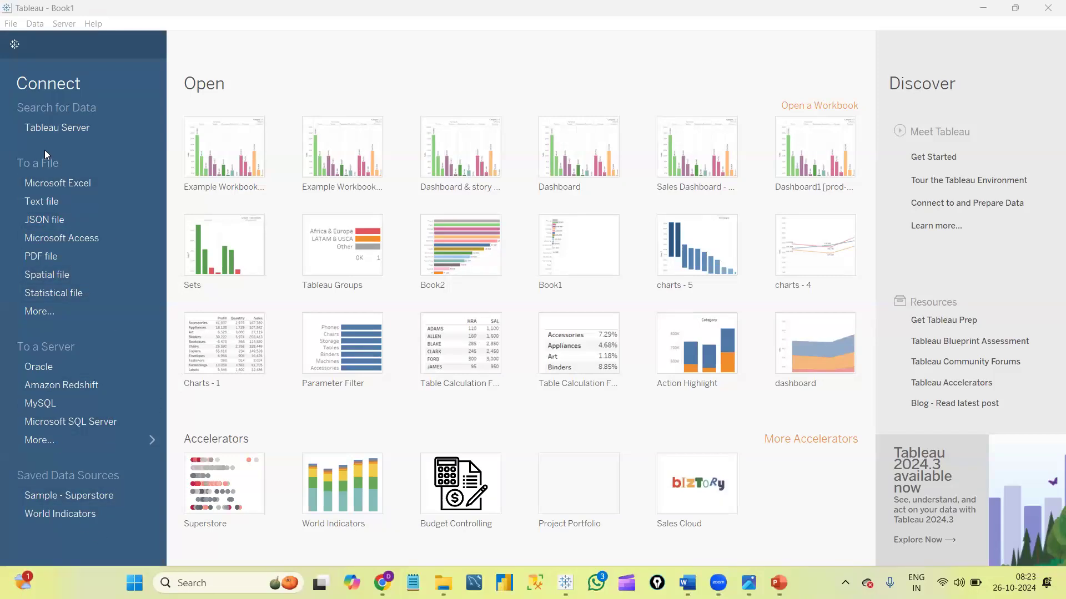
Examine the full list of server connectors and briefly check the Tableau products slide in PowerPoint before returning to the start page
click(60, 441)
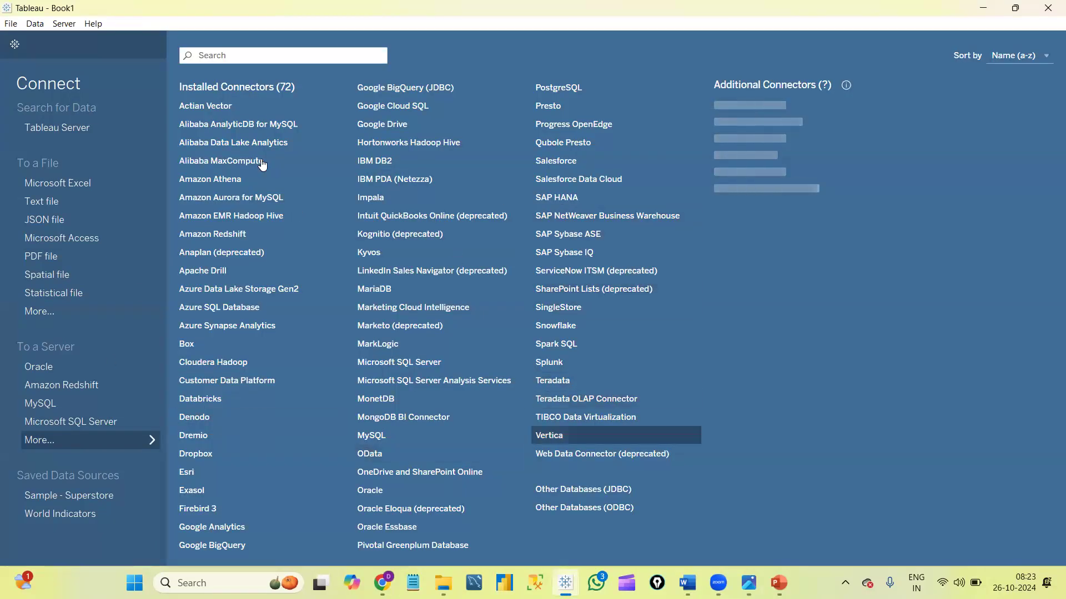
click(80, 436)
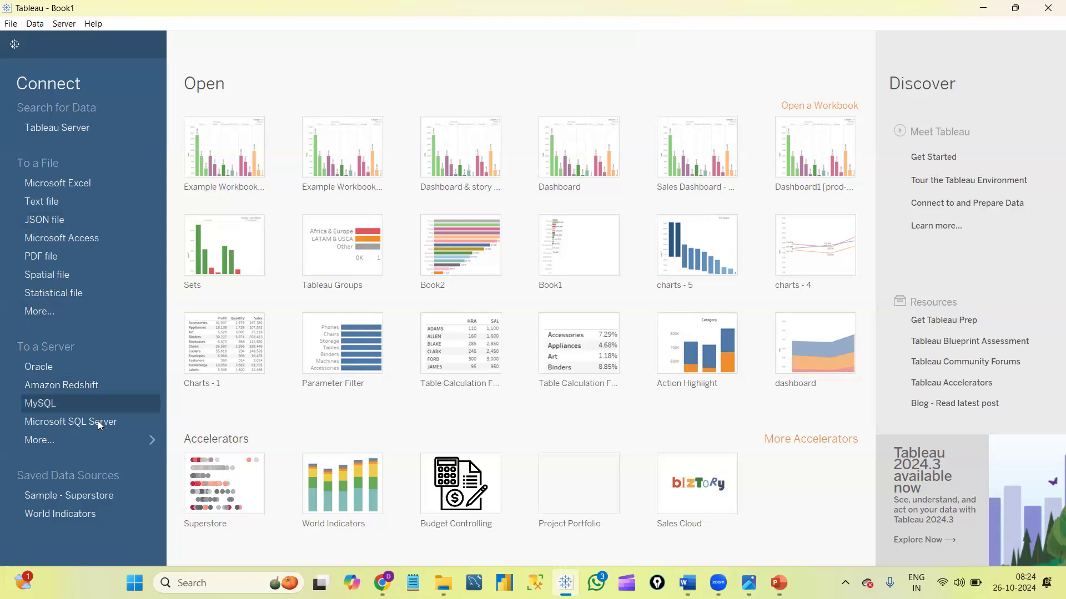
click(100, 440)
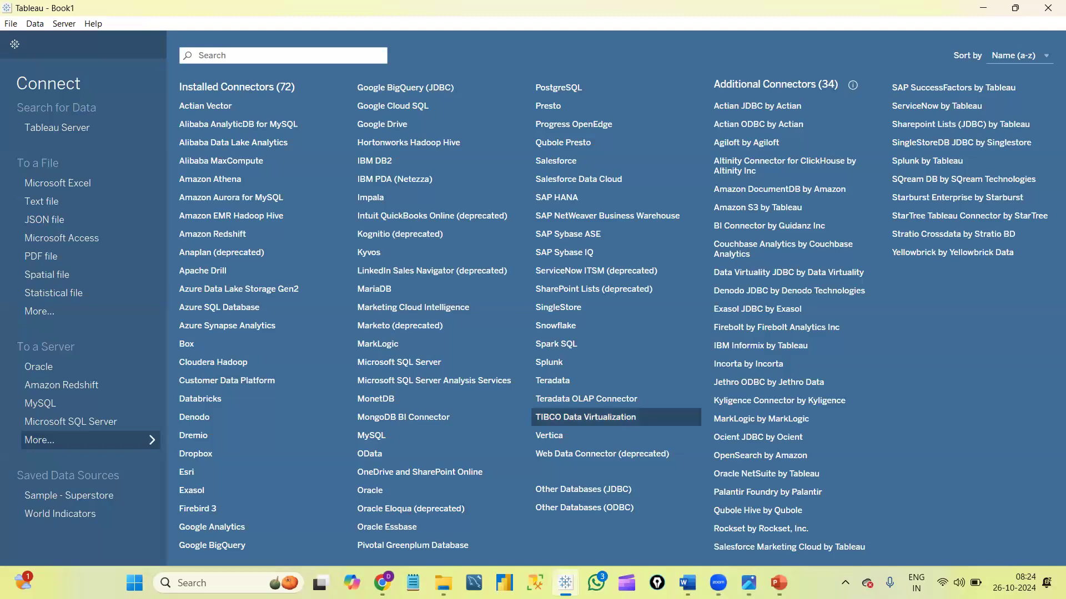
mouse_move(779, 582)
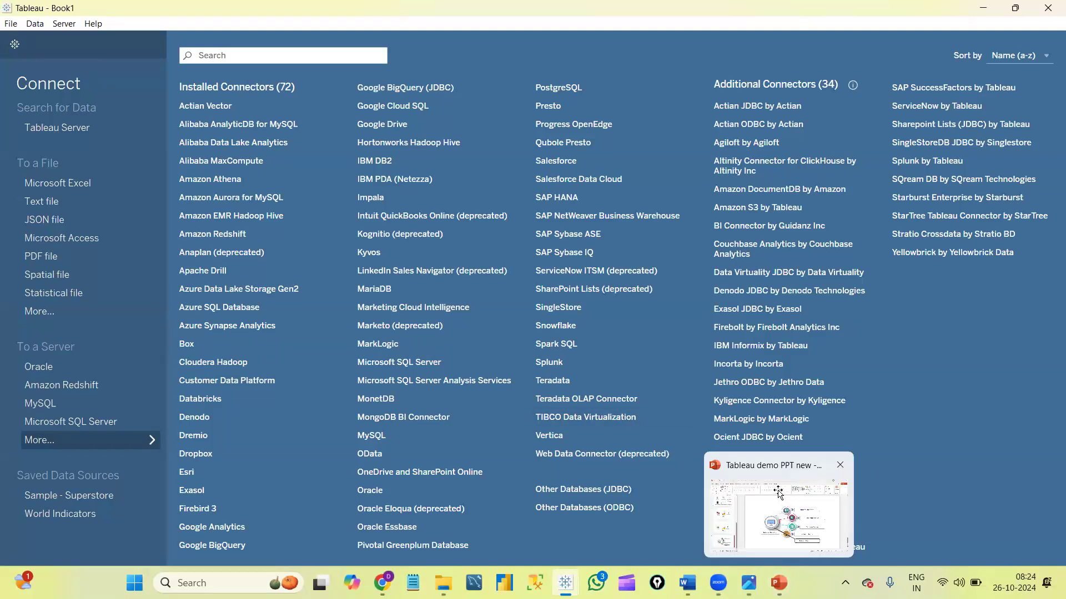
click(778, 492)
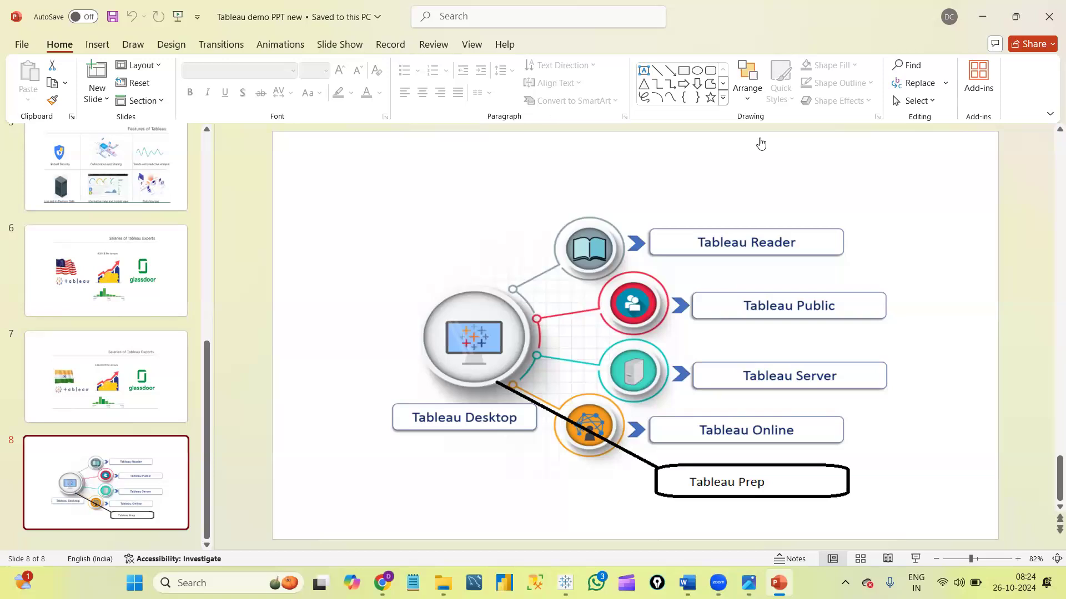
key(alt+Tab)
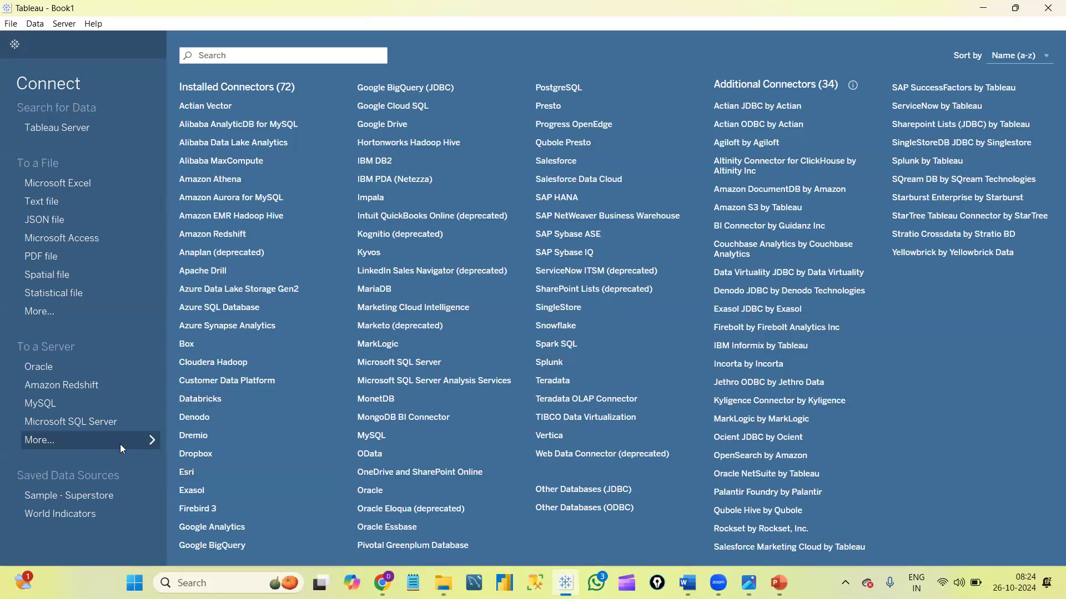
click(739, 514)
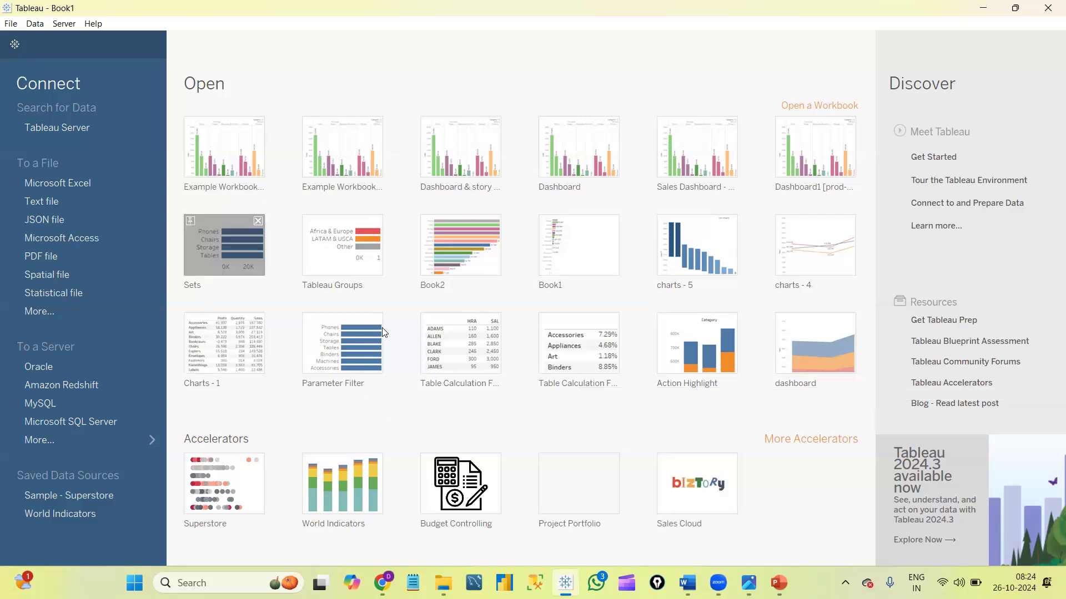
Connect to the Sample - Superstore Excel workbook and add its Orders sheet to the data source canvas
mouse_move(493, 327)
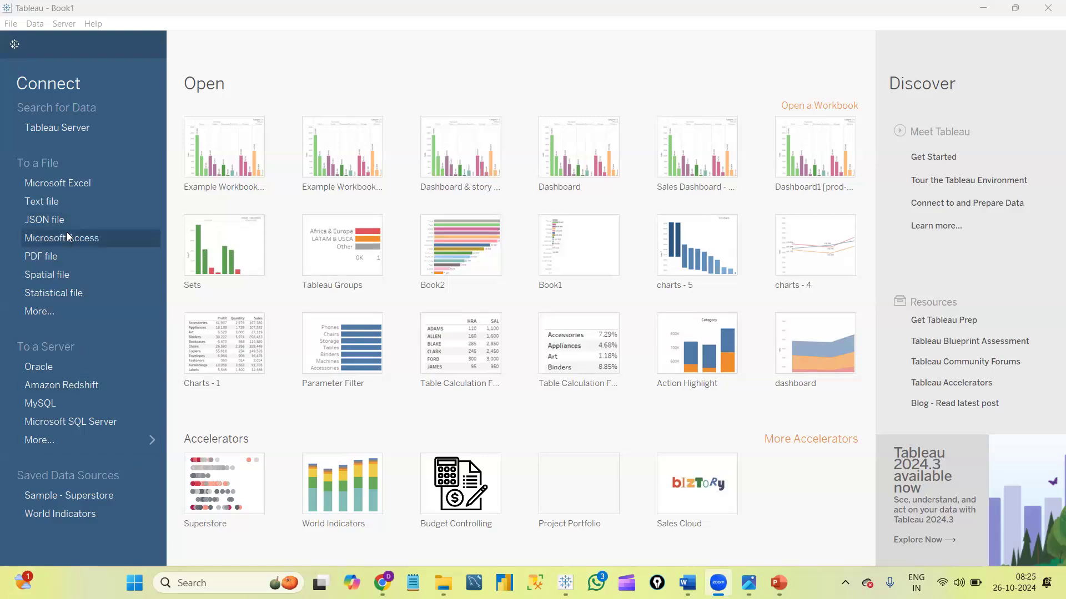
click(65, 183)
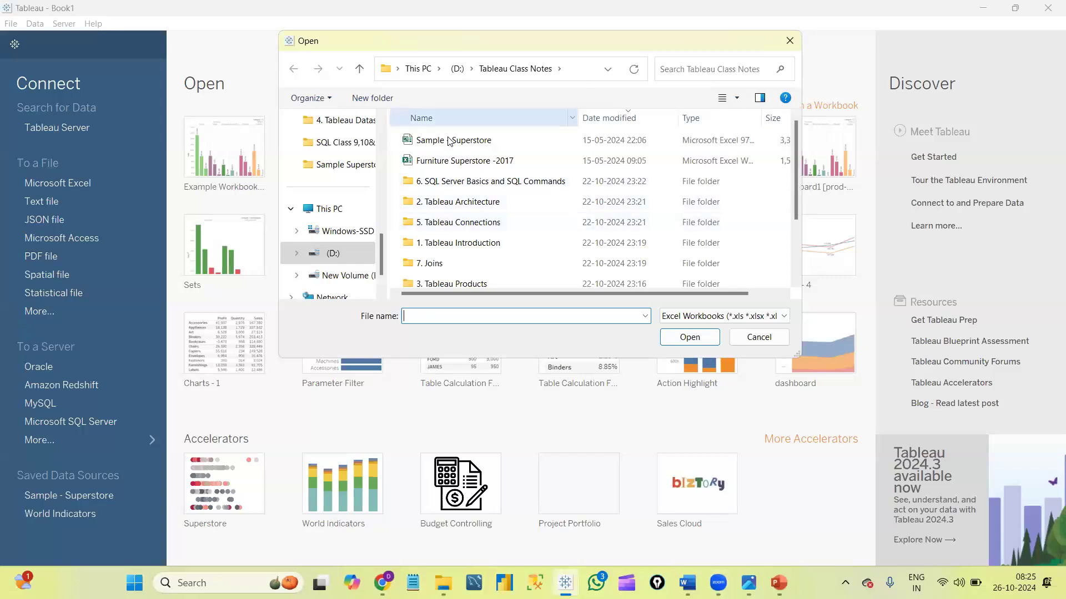
click(462, 144)
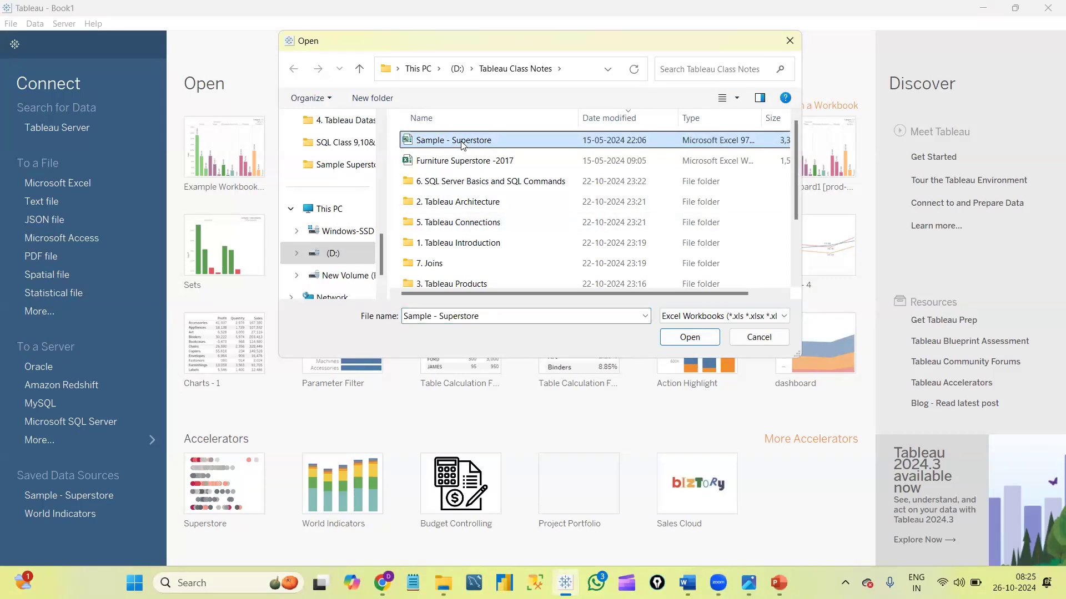
click(672, 337)
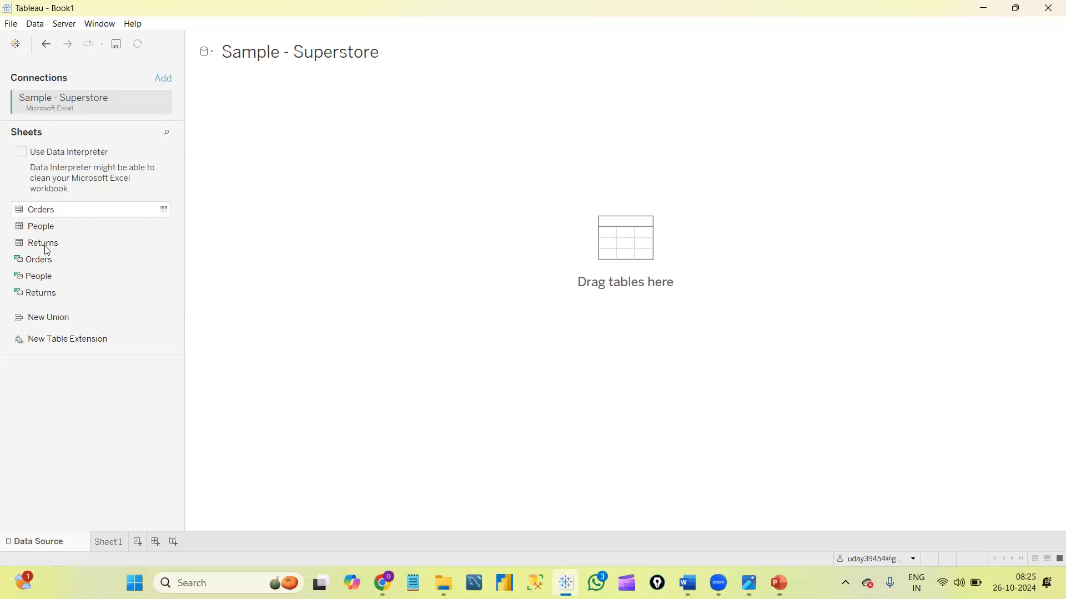
click(29, 209)
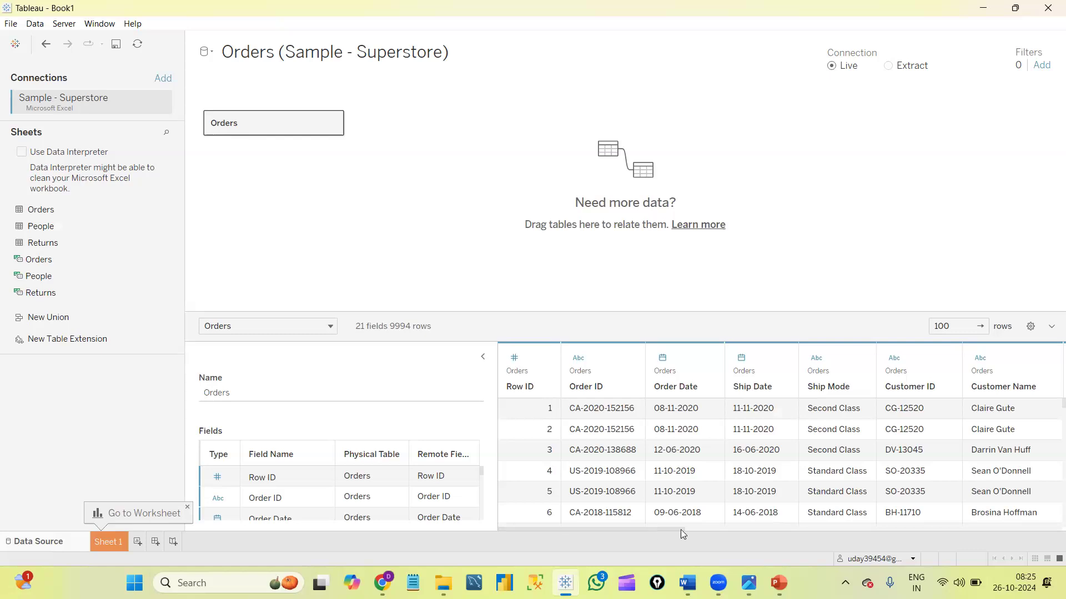
Examine the columns in the Orders data preview, from Row ID through to the customer and location fields
drag(668, 529, 547, 545)
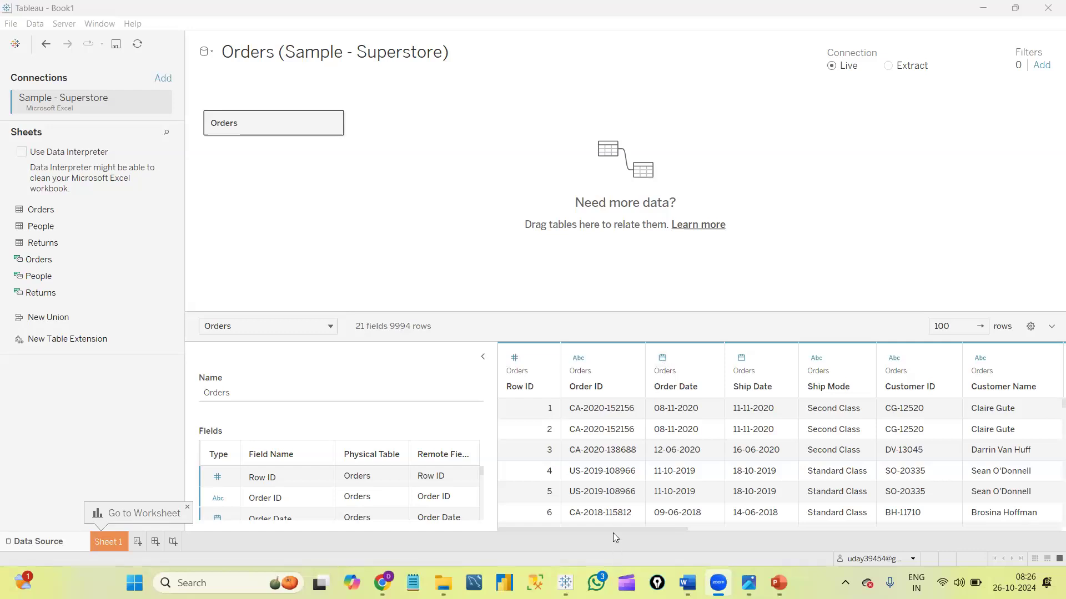
drag(609, 530, 759, 530)
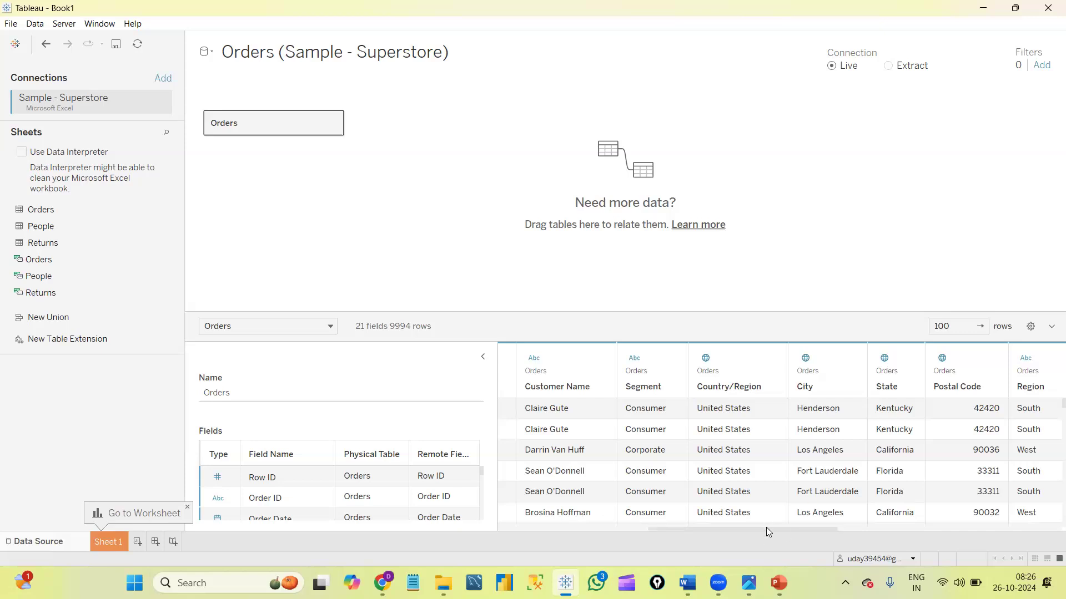
drag(766, 529, 551, 532)
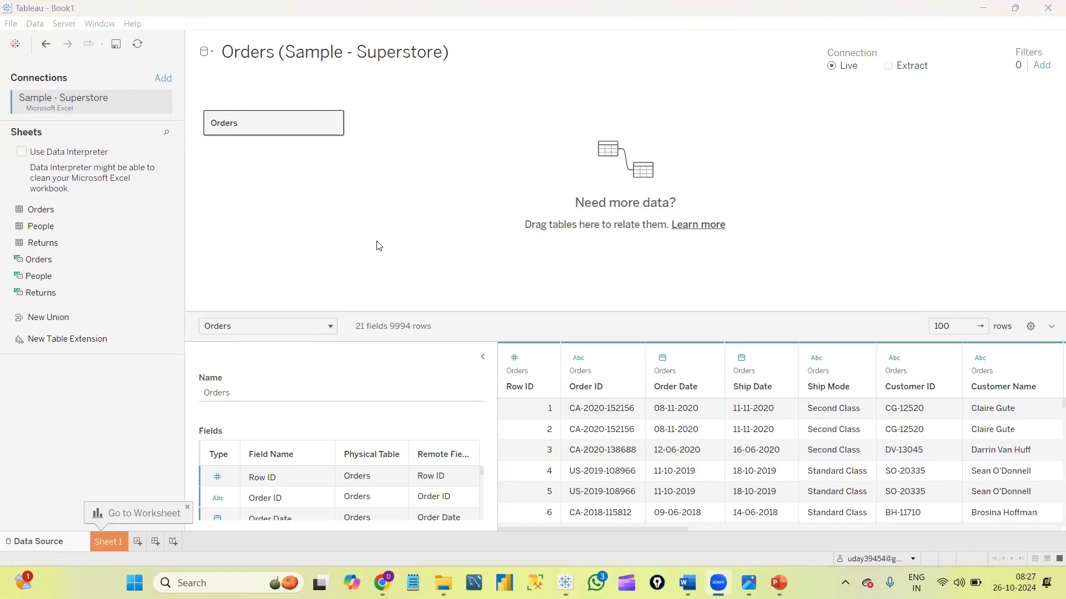
Start the screen annotation tool, move its toolbar clear of the canvas and set up a pink pen
click(657, 582)
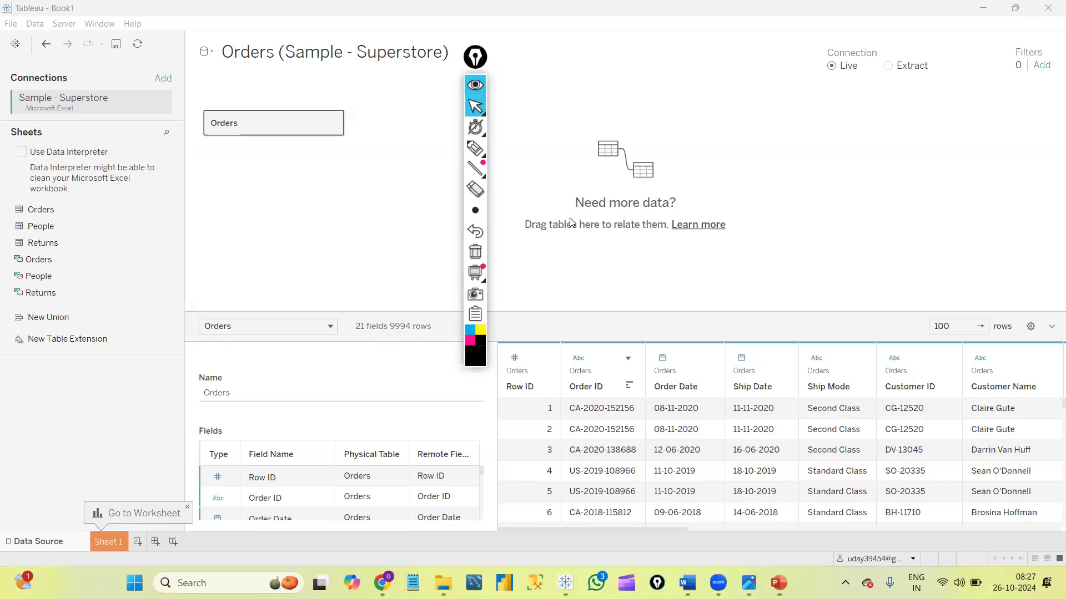
mouse_move(474, 67)
mouse_down()
mouse_move(879, 97)
mouse_move(857, 288)
mouse_up()
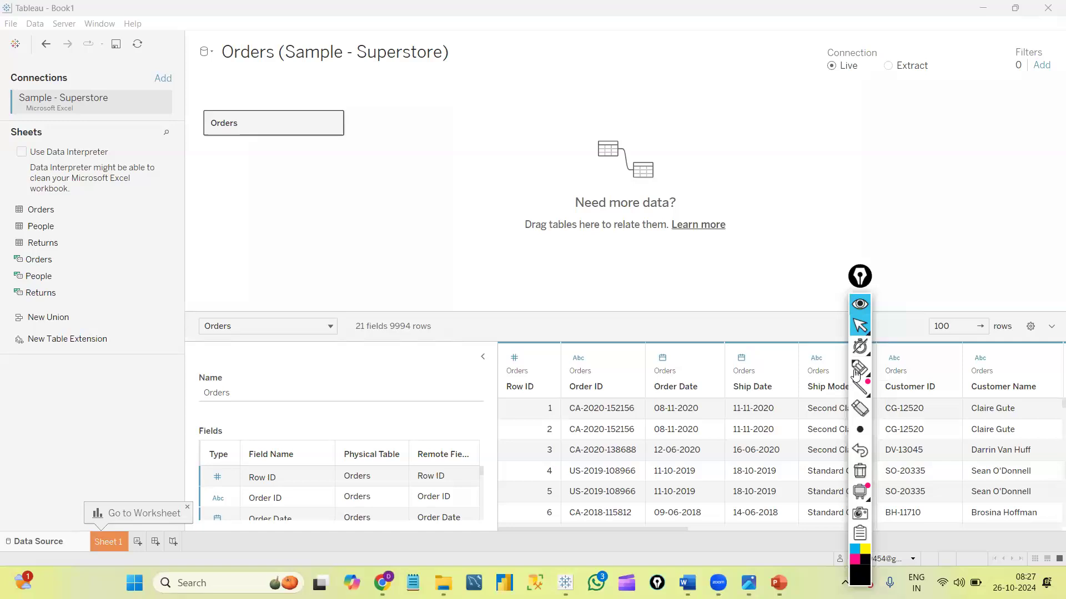
click(860, 367)
click(854, 559)
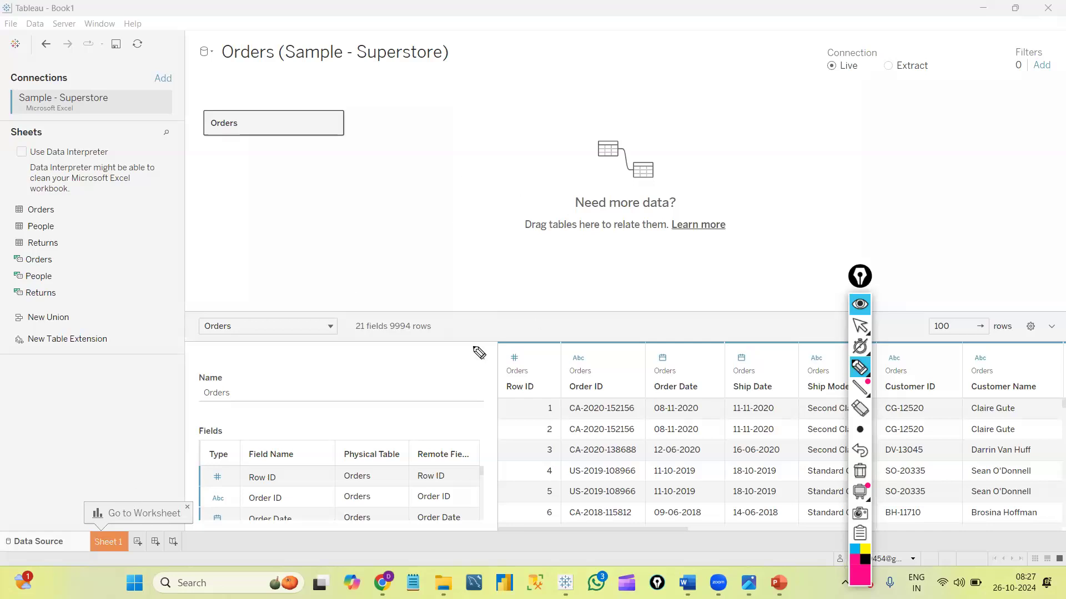
Annotate the data source page in pink by marking the Data Source tab, the sheets list and the Live/Extract connection options
mouse_move(71, 523)
mouse_down()
mouse_move(14, 583)
mouse_move(81, 569)
mouse_move(73, 524)
mouse_up()
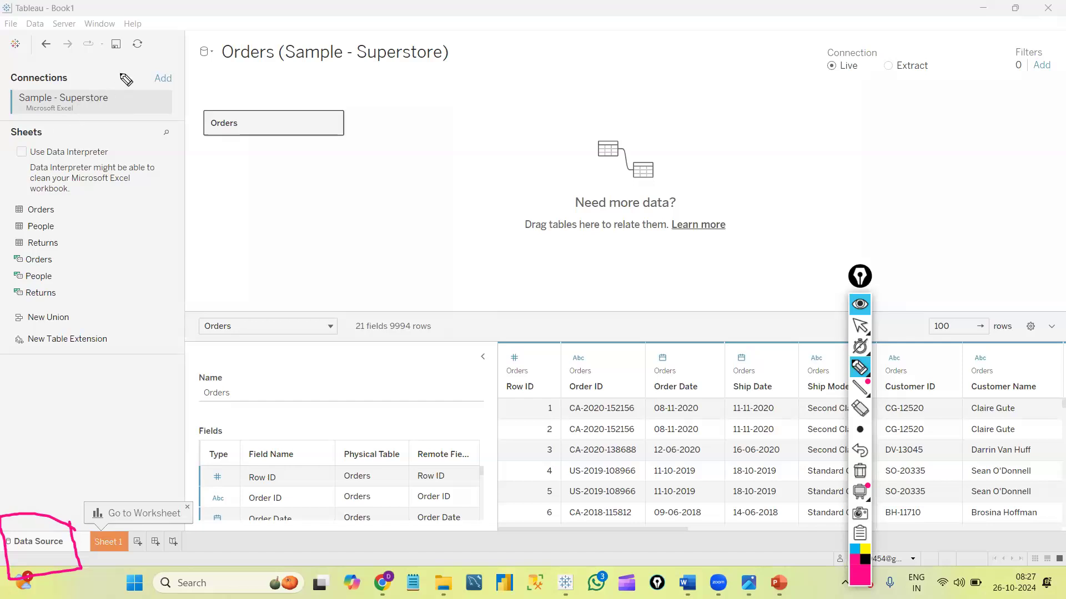
drag(91, 213, 97, 196)
mouse_move(115, 276)
mouse_down()
mouse_move(143, 404)
mouse_move(118, 397)
mouse_up()
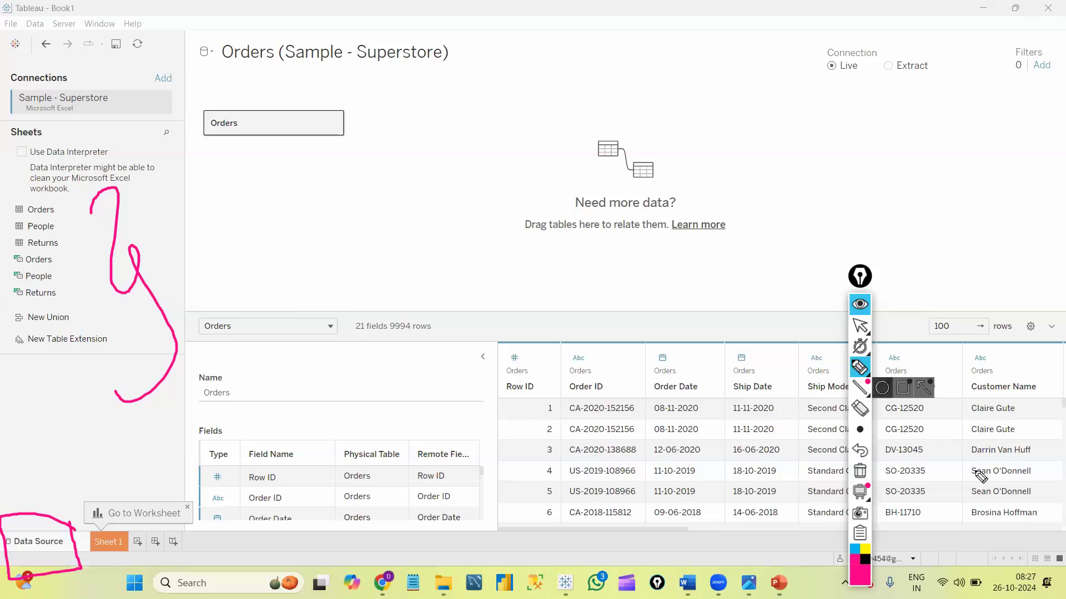
mouse_move(845, 90)
mouse_down()
mouse_move(971, 90)
mouse_move(885, 18)
mouse_move(784, 69)
mouse_up()
drag(815, 105, 867, 82)
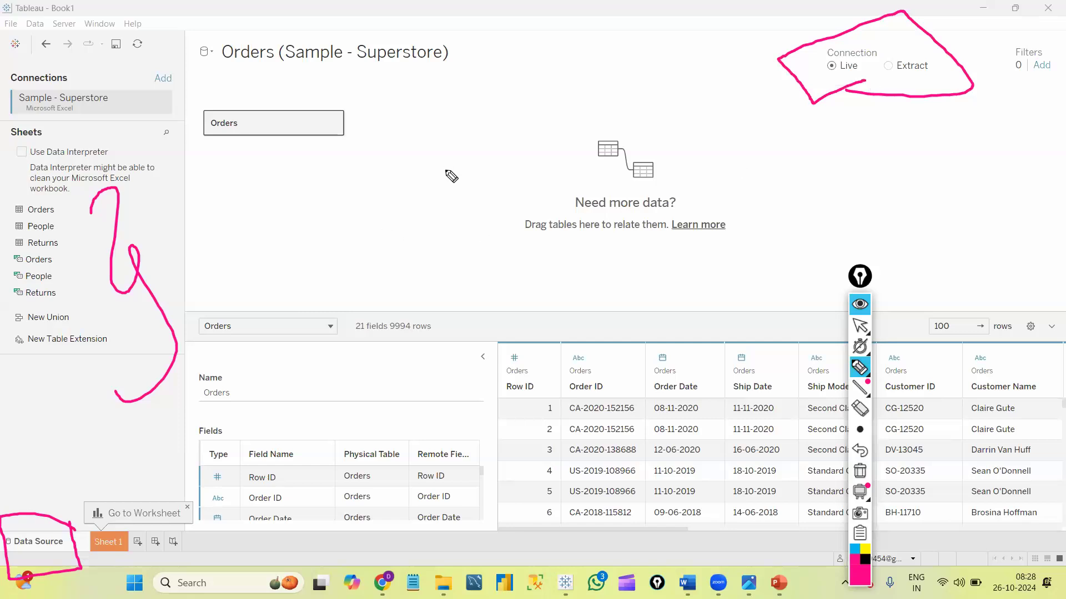
Sketch a pink diagram on the canvas of a data container linked by an arrow to a framed panel, with handwritten letters beneath
mouse_move(258, 228)
mouse_down()
mouse_move(333, 188)
mouse_move(257, 228)
mouse_move(393, 280)
mouse_move(326, 190)
mouse_up()
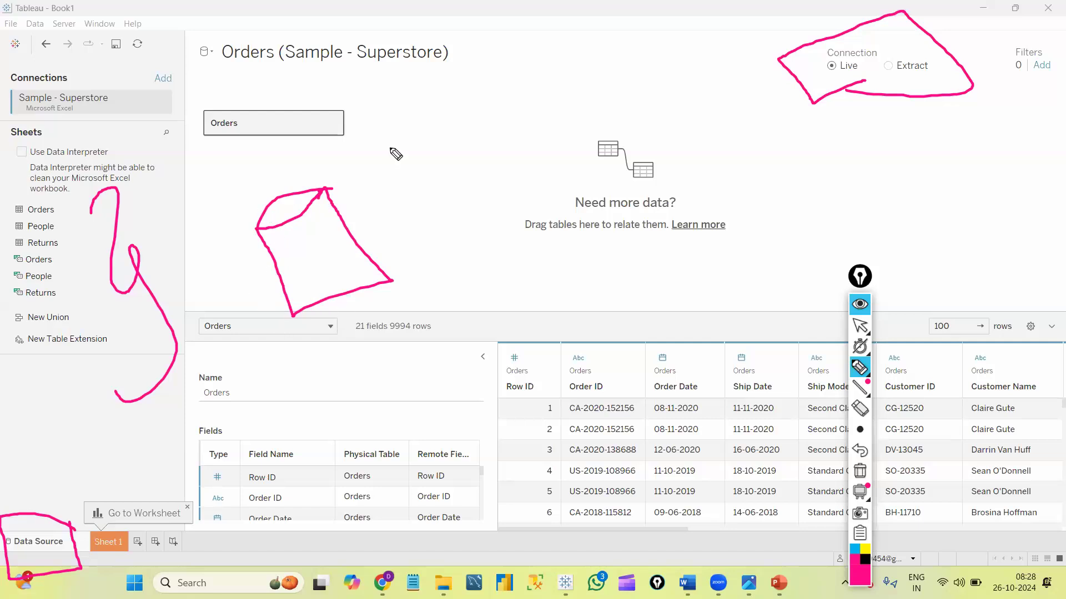
mouse_move(596, 80)
mouse_down()
mouse_move(509, 133)
mouse_move(520, 153)
mouse_move(570, 172)
mouse_up()
mouse_move(587, 60)
mouse_down()
mouse_move(587, 160)
mouse_move(571, 171)
mouse_move(580, 161)
mouse_up()
mouse_move(644, 186)
mouse_down()
mouse_move(557, 161)
mouse_move(557, 178)
mouse_move(566, 114)
mouse_move(577, 142)
mouse_move(617, 162)
mouse_up()
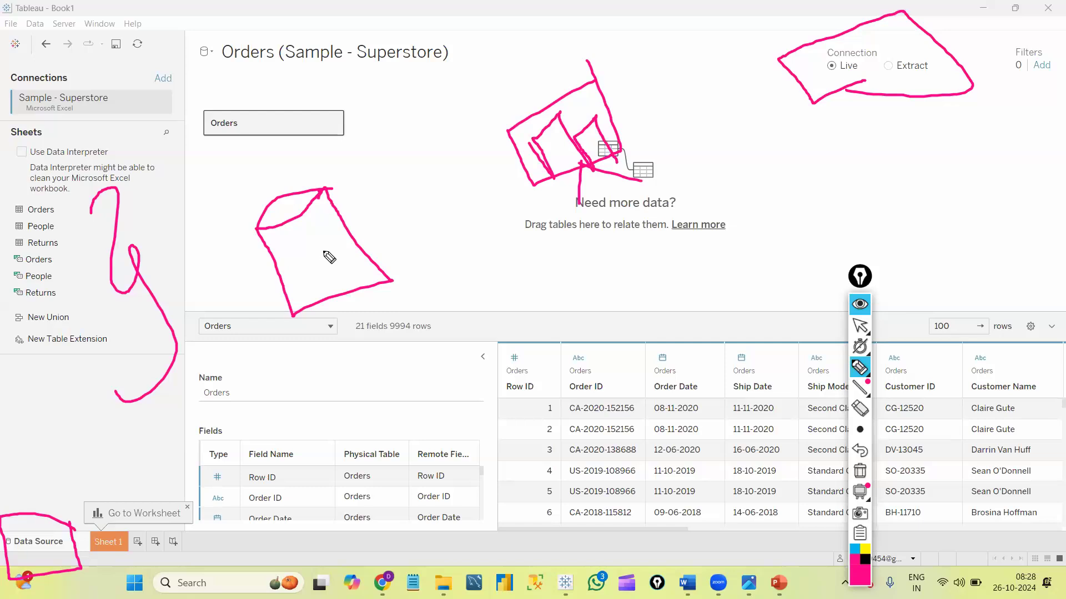
drag(346, 231, 363, 223)
drag(507, 153, 519, 148)
mouse_move(419, 179)
mouse_down()
mouse_move(456, 177)
mouse_move(441, 227)
mouse_up()
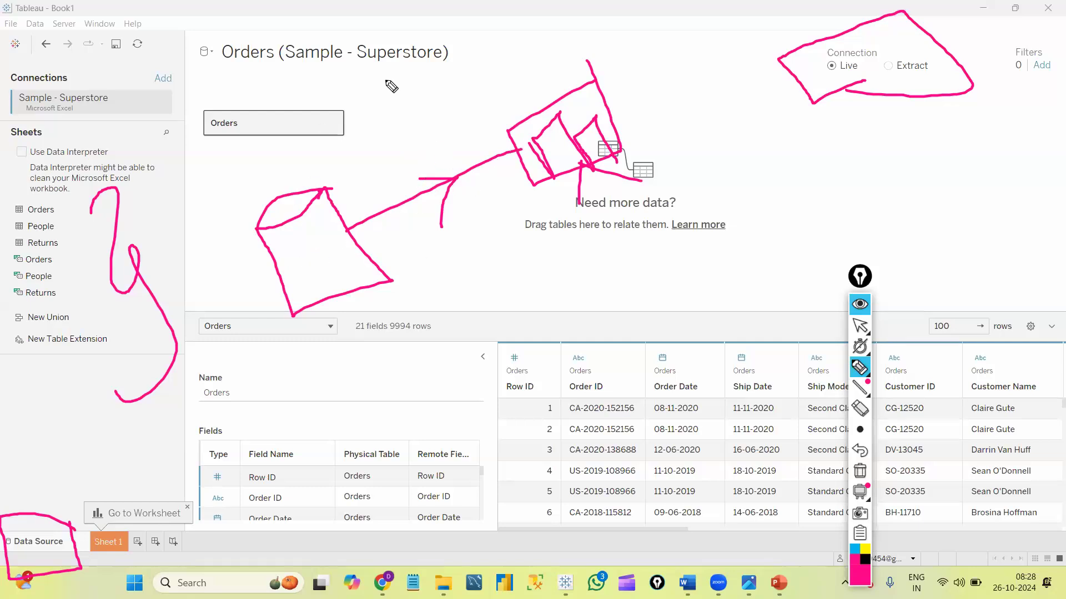
mouse_move(444, 240)
mouse_down()
mouse_move(486, 298)
mouse_move(505, 380)
mouse_up()
drag(513, 298, 465, 344)
mouse_move(561, 289)
mouse_down()
mouse_move(534, 326)
mouse_move(595, 334)
mouse_up()
Draw a larger box with crossing strokes around the connection options and circle the Live option in pink
mouse_move(892, 139)
mouse_down()
mouse_move(766, 42)
mouse_move(967, 123)
mouse_up()
drag(853, 89, 851, 165)
click(916, 86)
drag(916, 86, 998, 152)
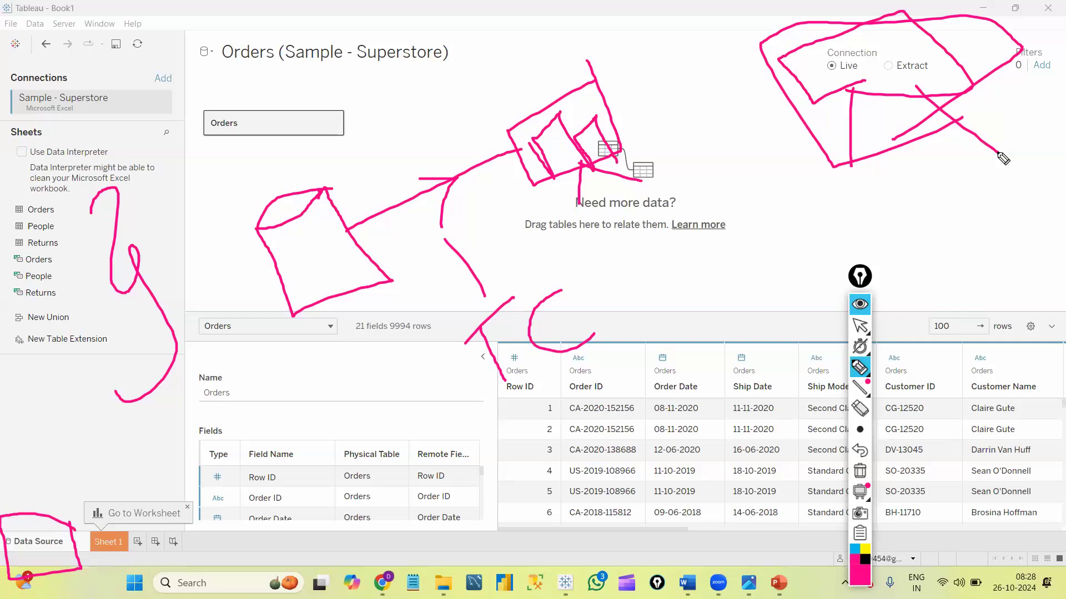
mouse_move(887, 49)
mouse_down()
mouse_move(805, 30)
mouse_move(827, 111)
mouse_move(865, 88)
mouse_up()
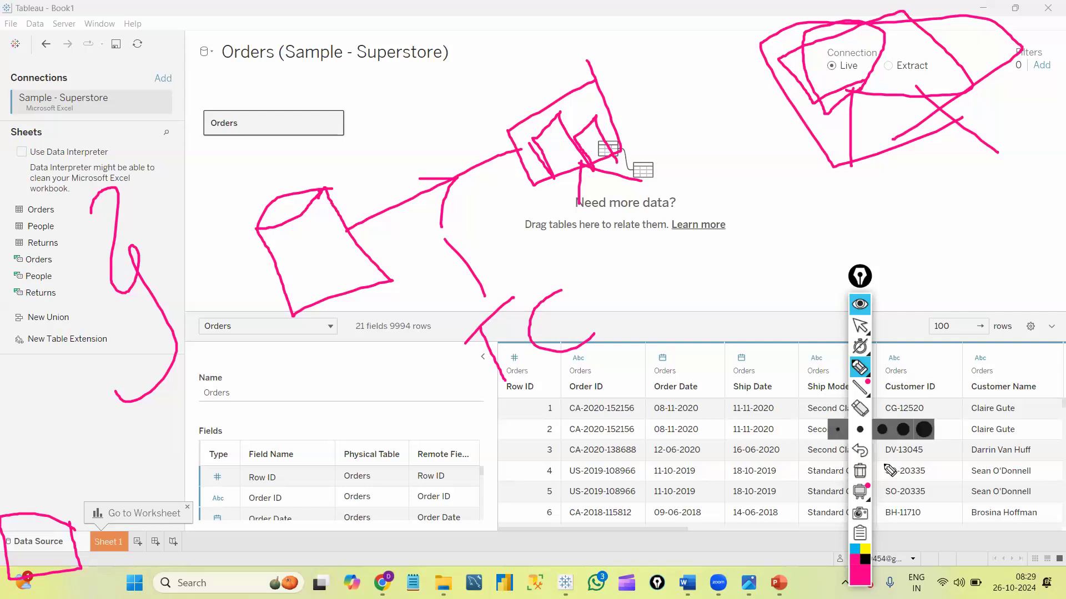
Clear all pink annotations from the screen and switch the annotation tool back to the normal cursor
click(859, 474)
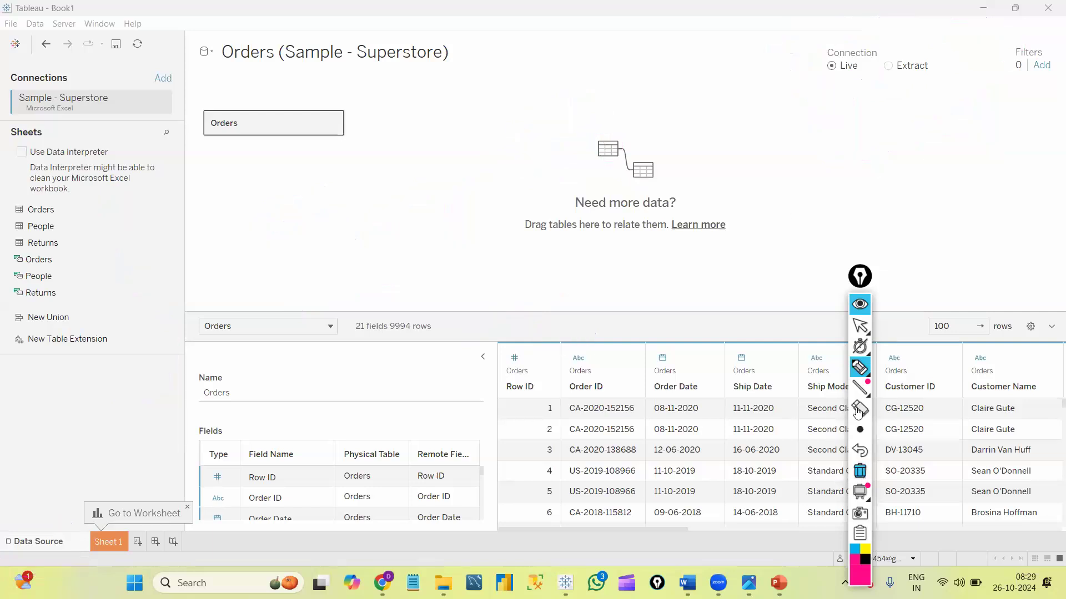
click(860, 325)
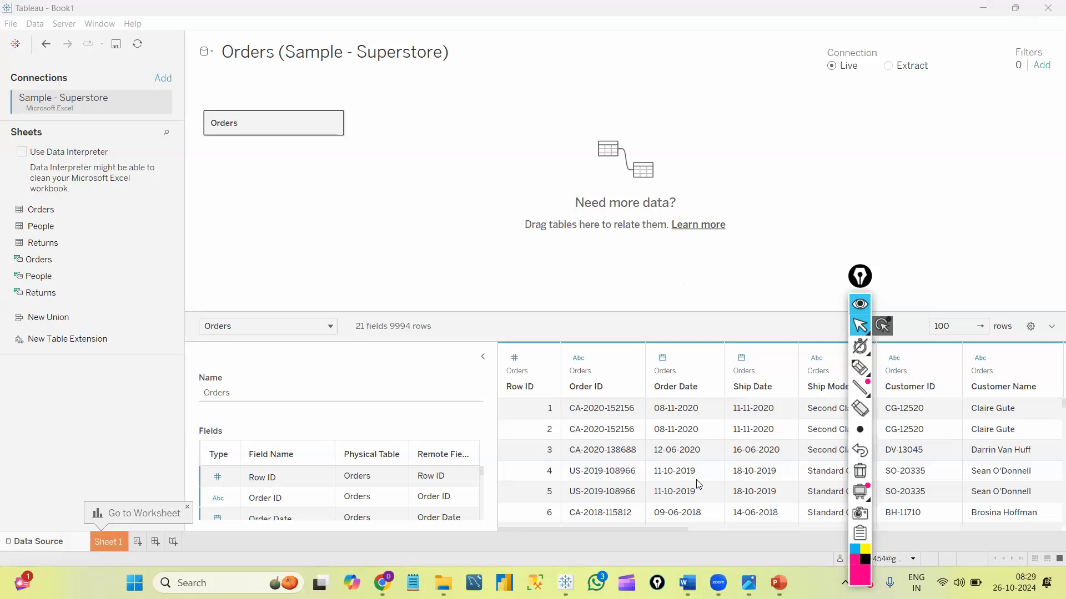
Open the Sheet 1 worksheet, display the Show Me chart gallery and select the Category field
click(117, 546)
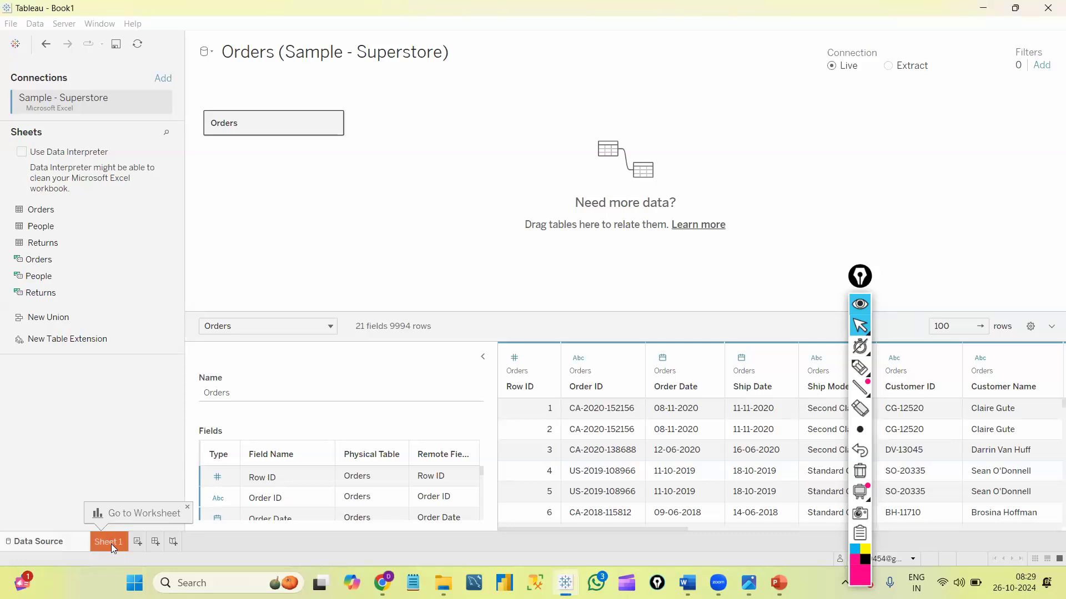
click(111, 544)
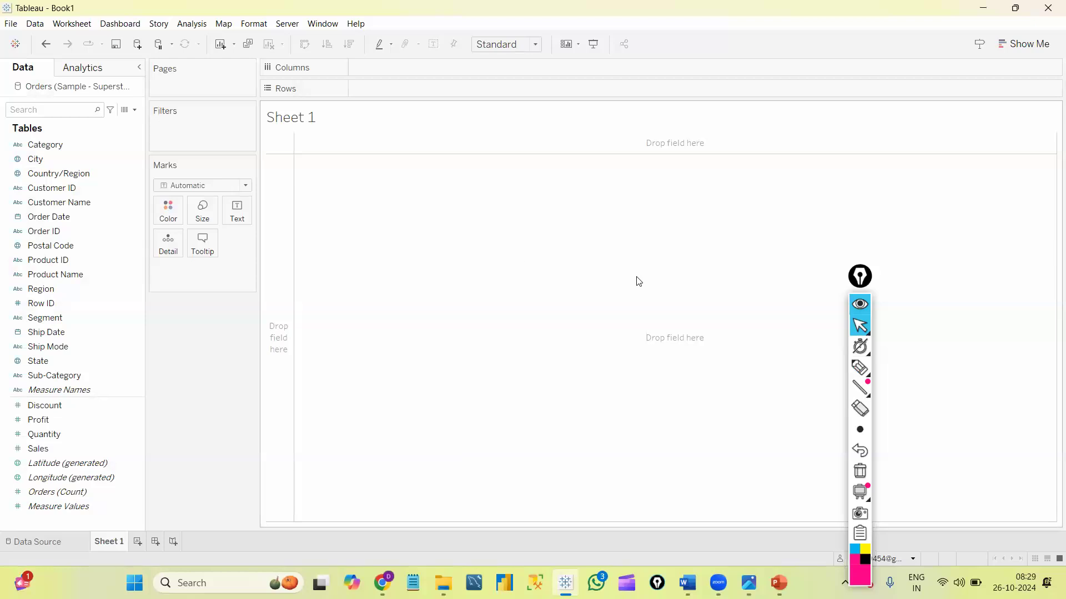
click(1016, 46)
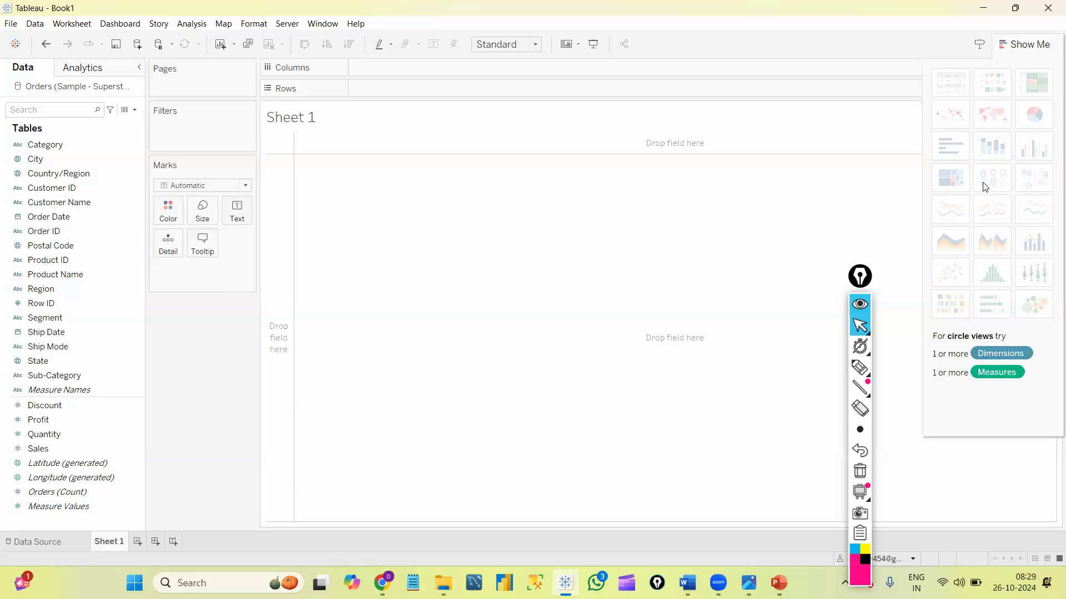
click(46, 145)
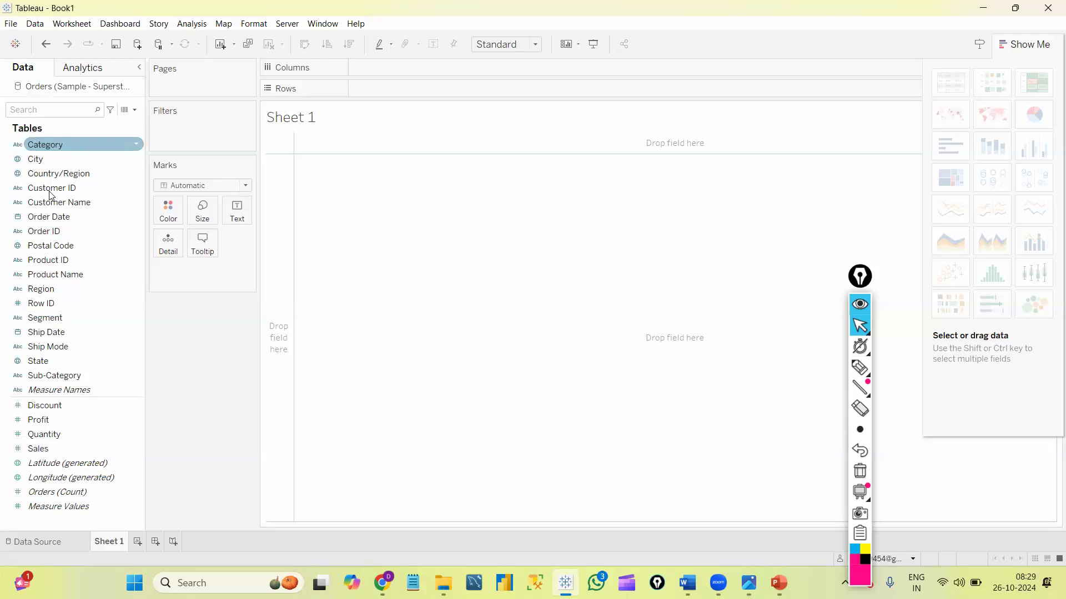
Revisit the Data Source page, moving the annotation toolbar aside, and return to the Sheet 1 worksheet
click(50, 543)
drag(858, 278, 407, 406)
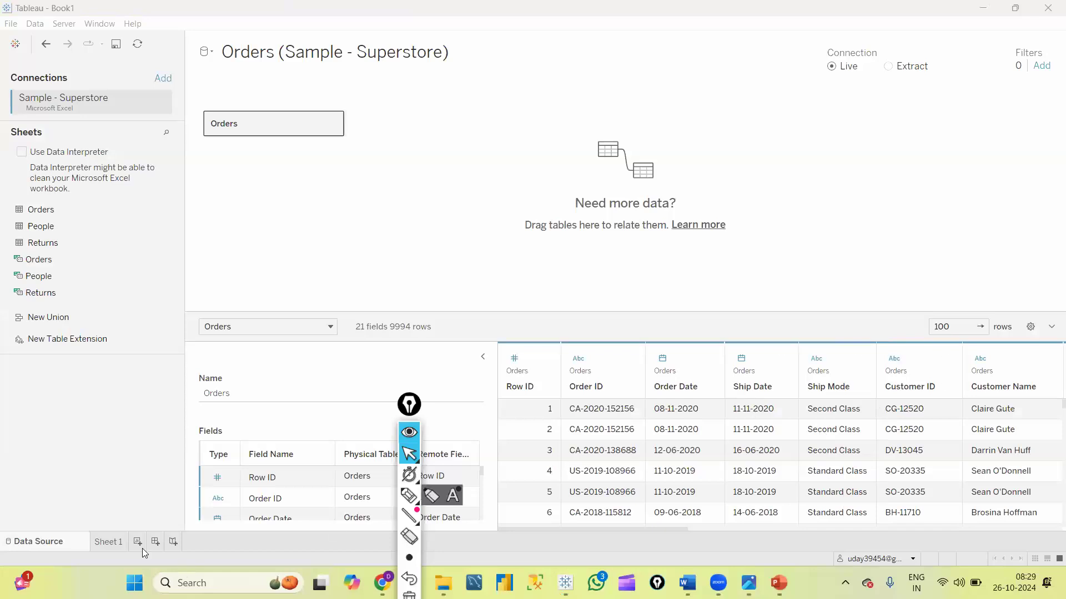
click(112, 542)
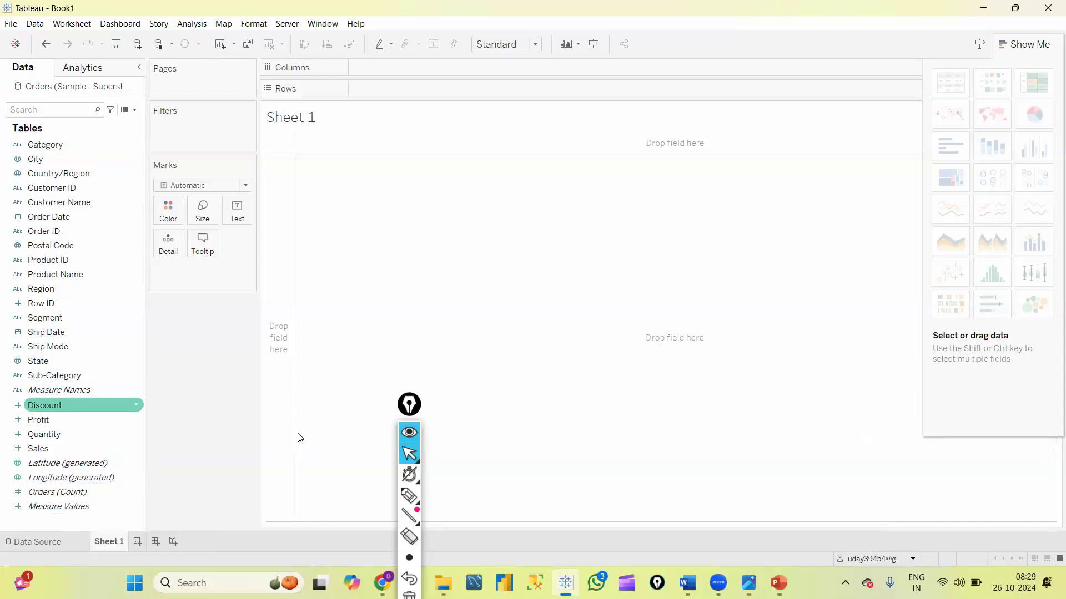
Annotate the field list in pink: an arrow at the divider, "Dim" beside the upper fields and "Measures" beside a box around the lower ones
click(409, 496)
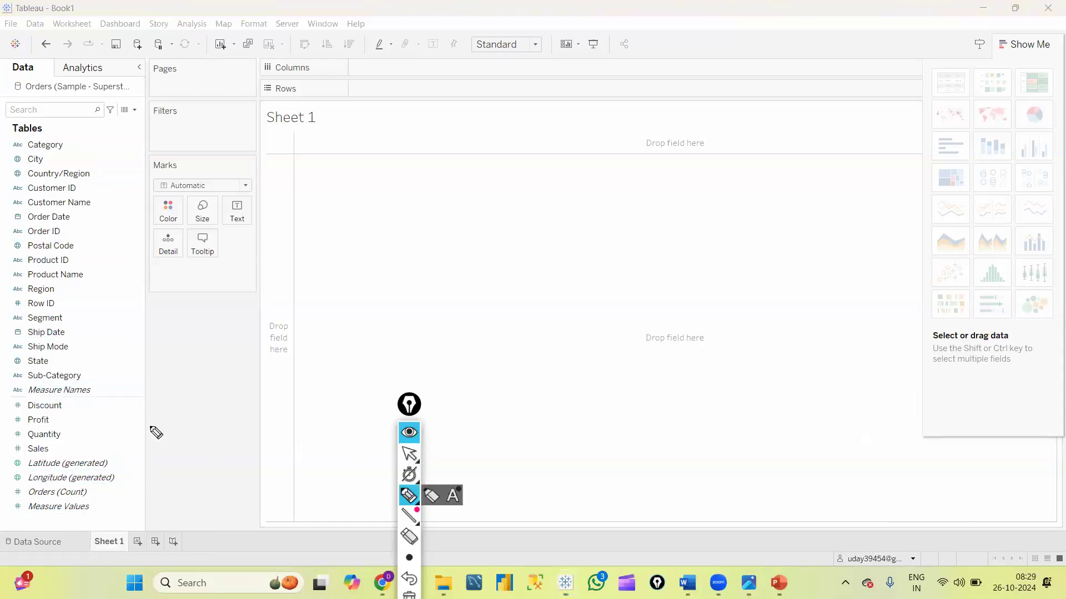
drag(150, 426, 129, 407)
drag(131, 402, 164, 404)
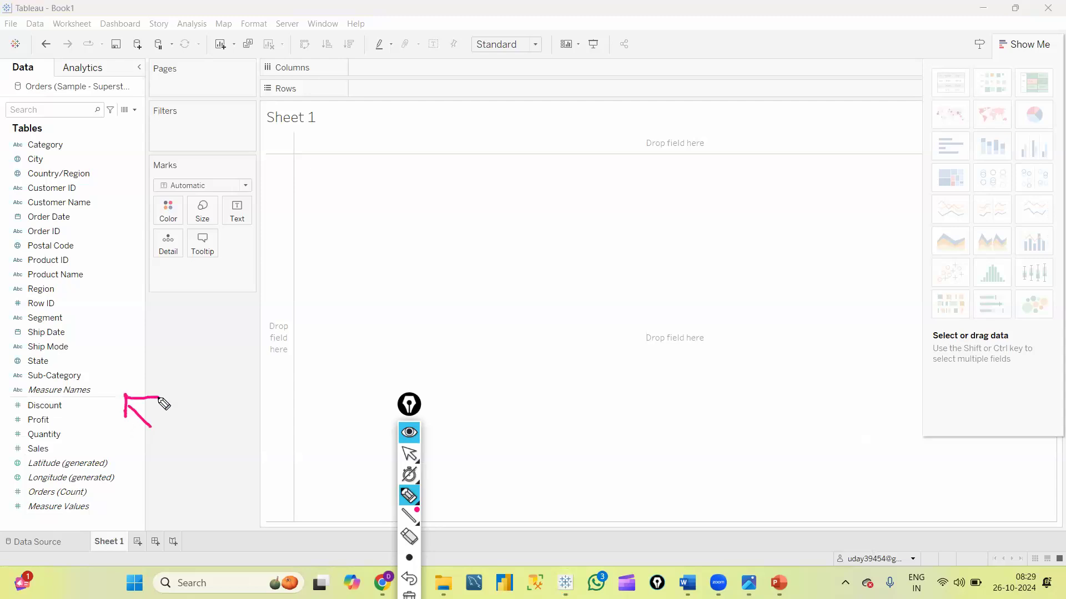
mouse_move(95, 282)
mouse_down()
mouse_move(155, 283)
mouse_move(177, 332)
mouse_move(210, 316)
mouse_move(214, 298)
mouse_move(254, 291)
mouse_up()
click(183, 274)
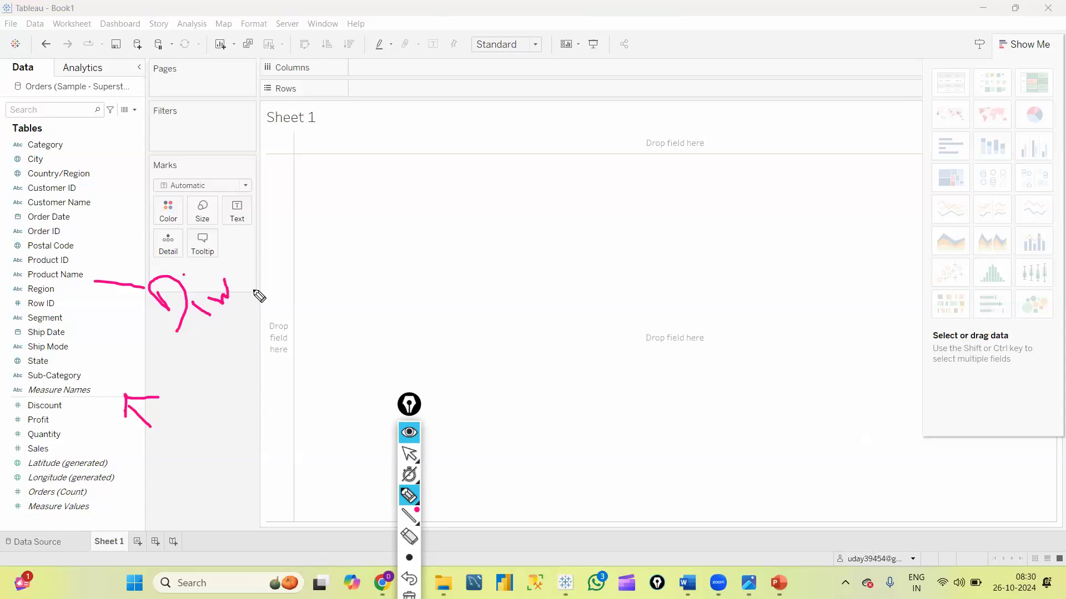
drag(150, 475, 138, 477)
mouse_move(187, 452)
mouse_down()
mouse_move(207, 478)
mouse_move(222, 418)
mouse_move(255, 442)
mouse_move(292, 440)
mouse_move(297, 381)
mouse_move(350, 400)
mouse_move(350, 383)
mouse_move(353, 395)
mouse_move(386, 401)
mouse_move(423, 389)
mouse_up()
mouse_move(106, 410)
mouse_down()
mouse_move(9, 400)
mouse_move(81, 545)
mouse_move(102, 435)
mouse_move(89, 408)
mouse_up()
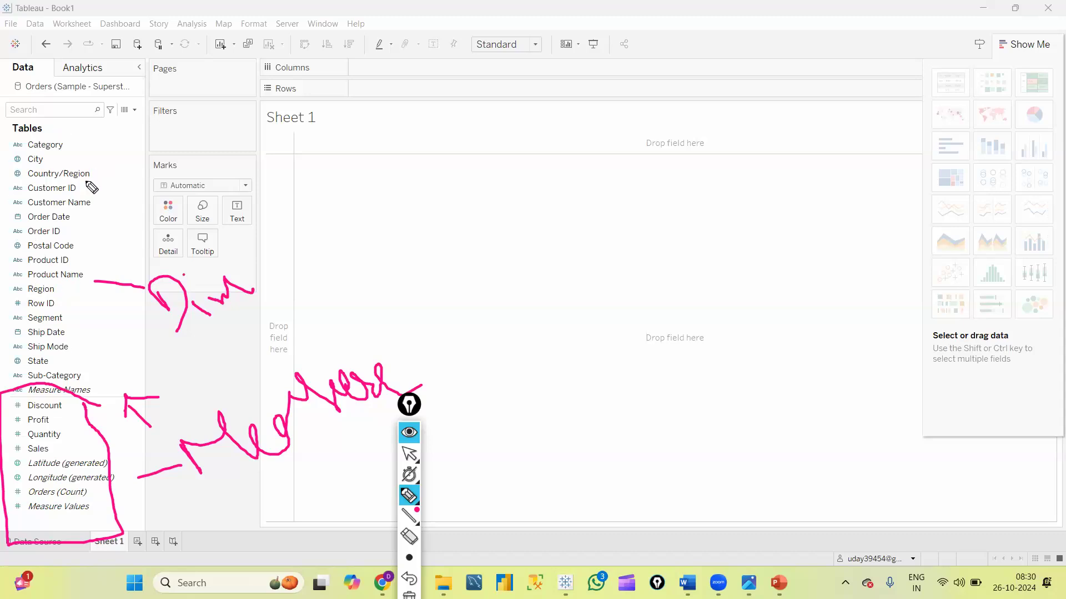
Tick the "Dim" label and draw an arrow from "Measures" to the handwritten words "Cal | Agg", ticked and underlined in pink
drag(247, 272, 259, 216)
mouse_move(335, 328)
mouse_down()
mouse_move(400, 292)
mouse_move(418, 316)
mouse_up()
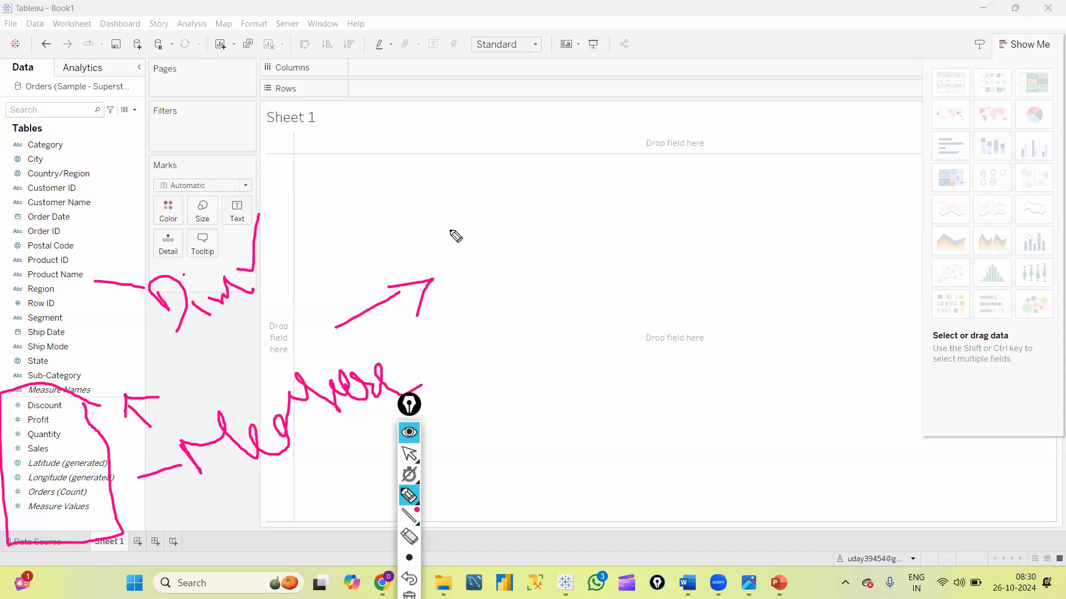
mouse_move(450, 232)
mouse_down()
mouse_move(451, 260)
mouse_move(479, 245)
mouse_move(481, 224)
mouse_move(499, 236)
mouse_up()
drag(511, 170, 524, 288)
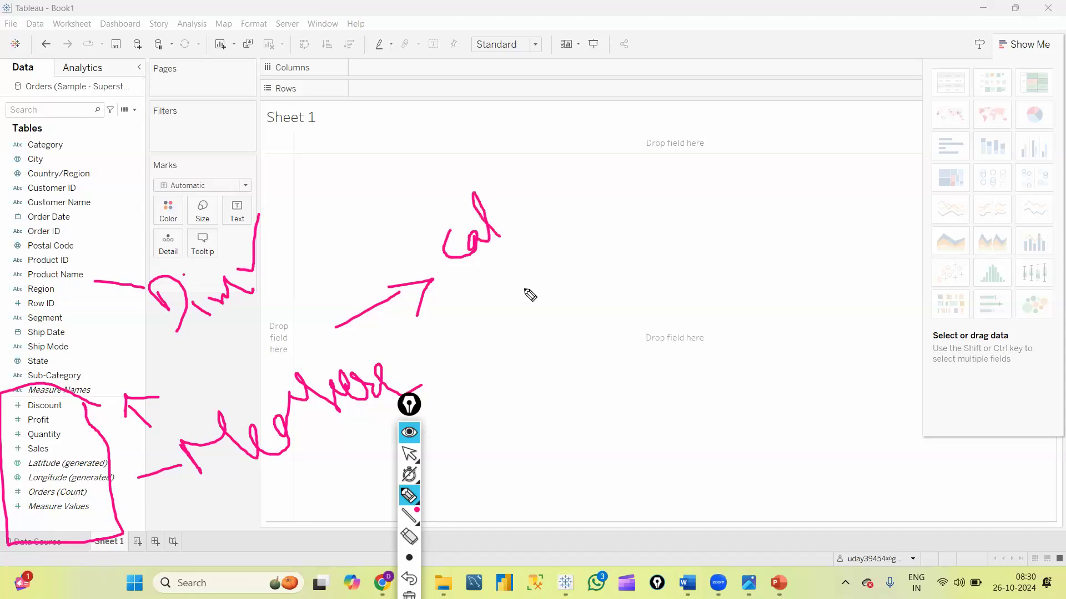
mouse_move(549, 232)
mouse_down()
mouse_move(565, 269)
mouse_move(603, 261)
mouse_move(581, 233)
mouse_move(642, 295)
mouse_move(622, 258)
mouse_up()
mouse_move(640, 210)
mouse_down()
mouse_move(655, 257)
mouse_move(647, 274)
mouse_move(652, 226)
mouse_up()
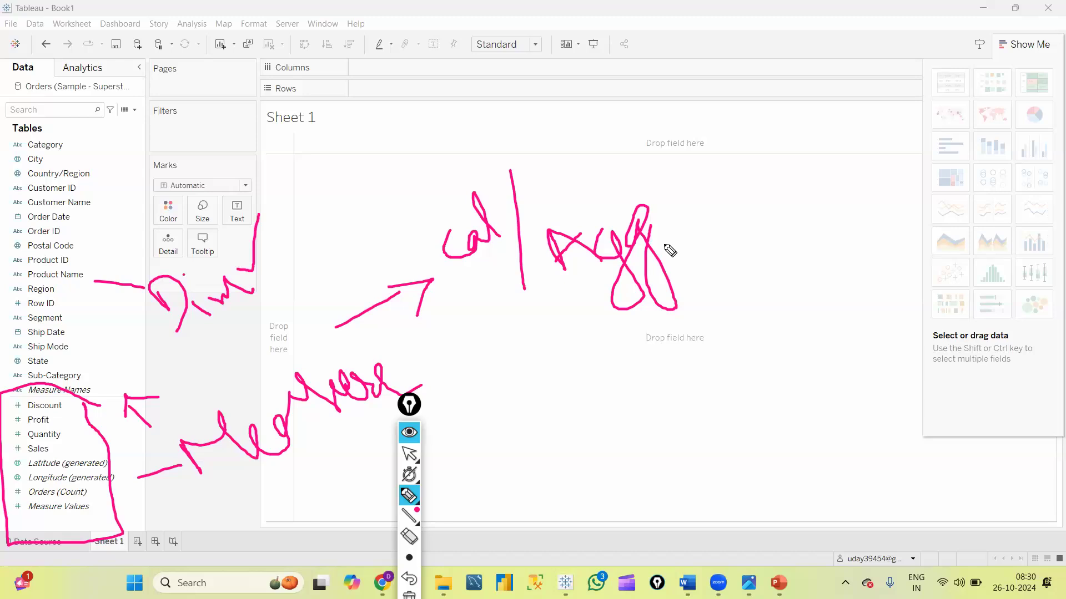
drag(444, 204, 457, 156)
drag(558, 198, 587, 152)
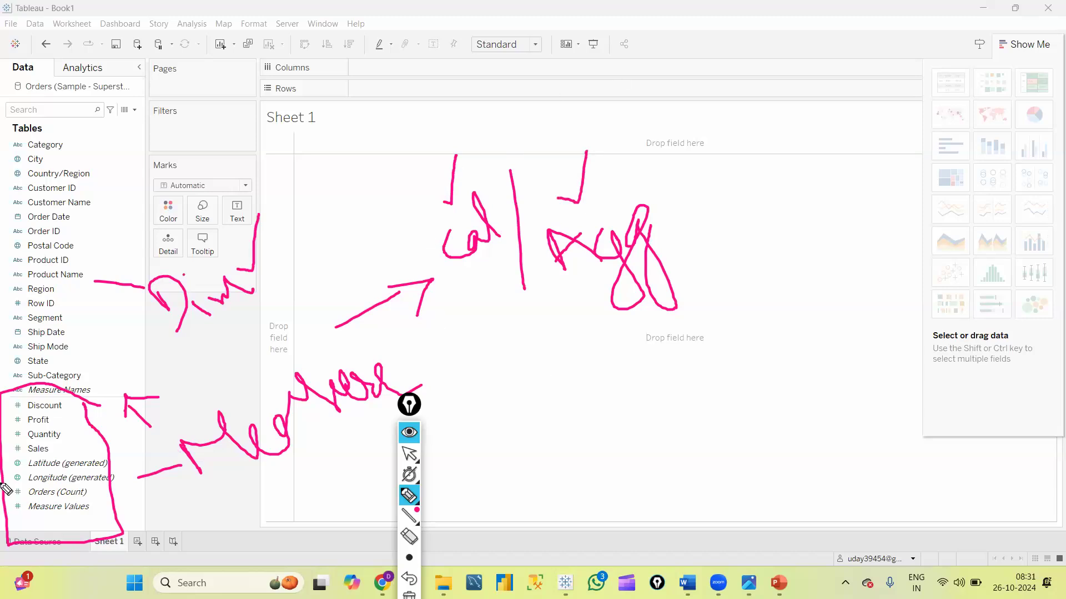
mouse_move(573, 312)
mouse_down()
mouse_move(590, 295)
mouse_move(558, 315)
mouse_move(566, 307)
mouse_up()
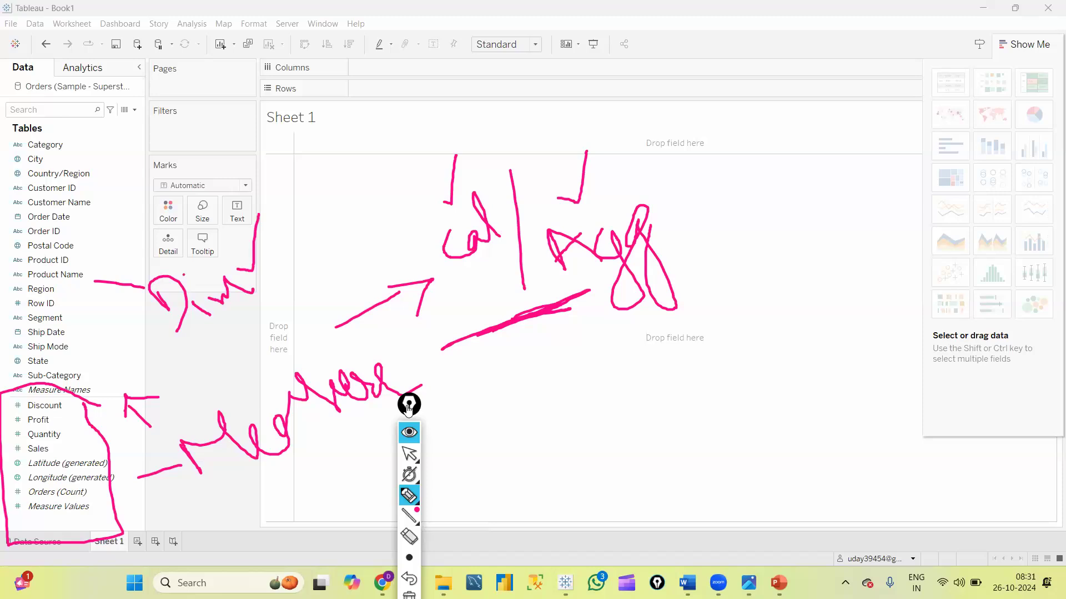
Switch the annotation tool to the normal cursor and clear all pink annotations from the worksheet
click(410, 454)
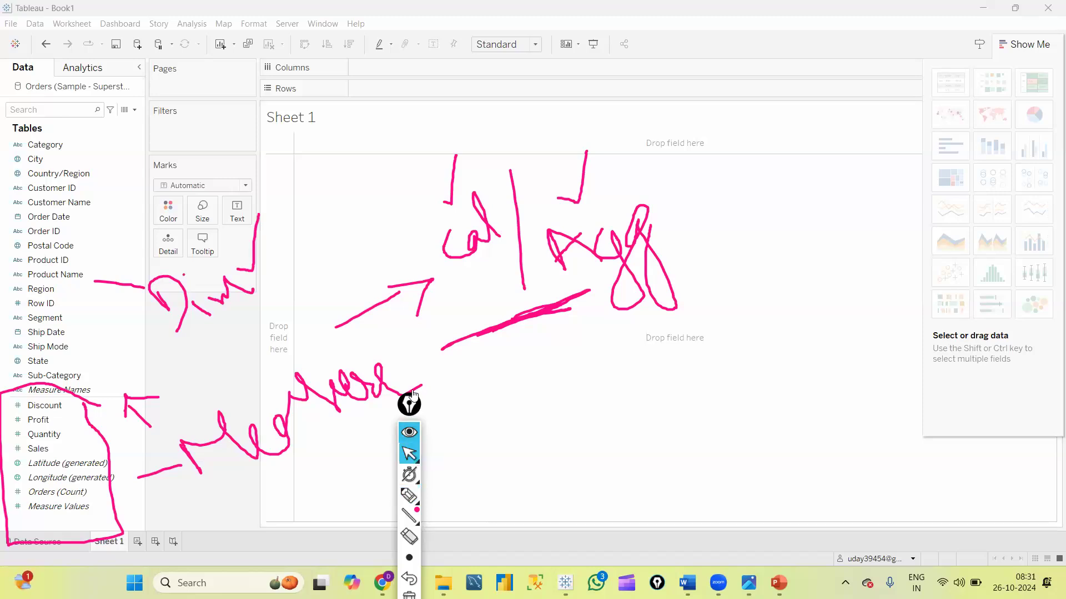
click(408, 527)
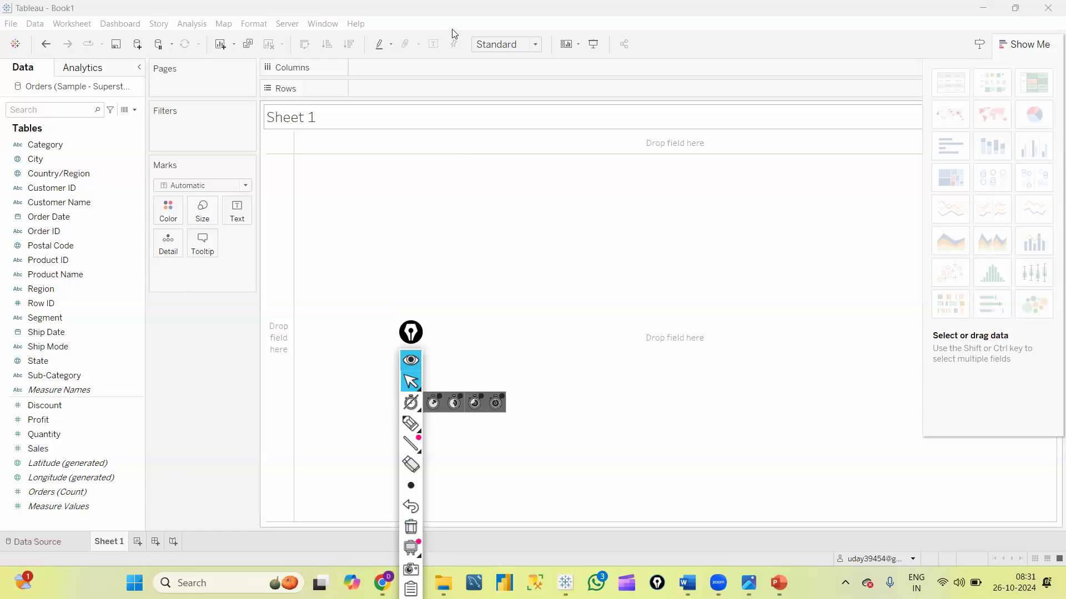
drag(418, 331, 529, 336)
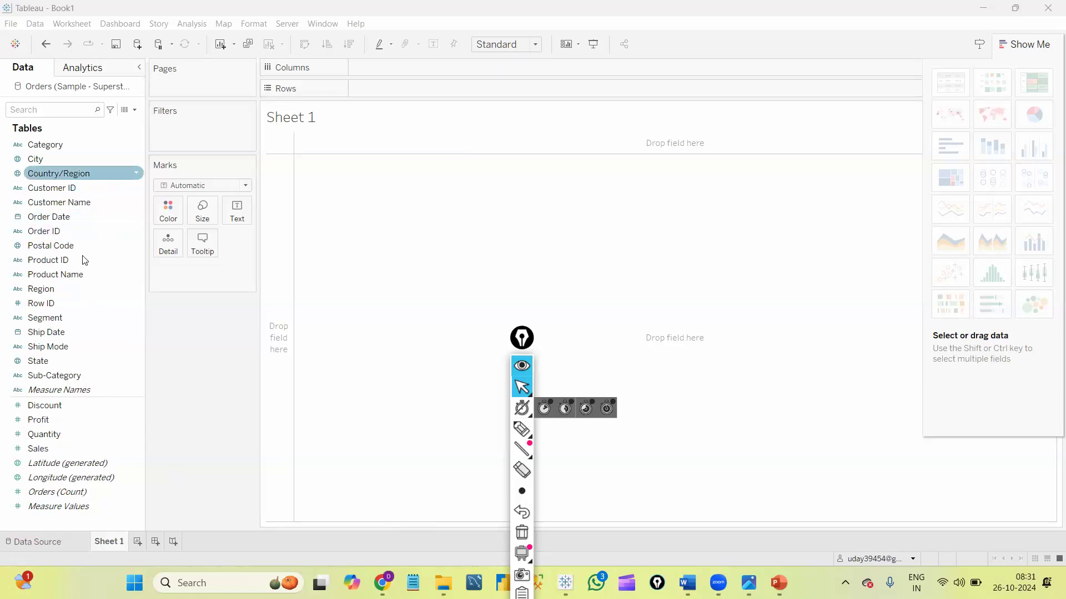
Add the Sub-Category field to Rows and remove it from the sheet again
click(61, 346)
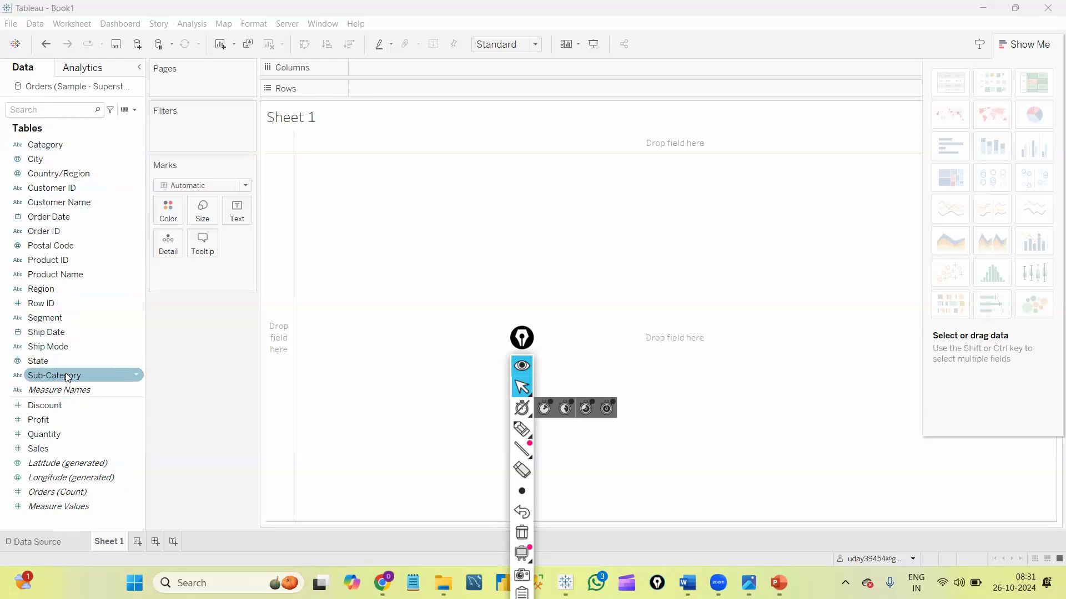
double_click(49, 377)
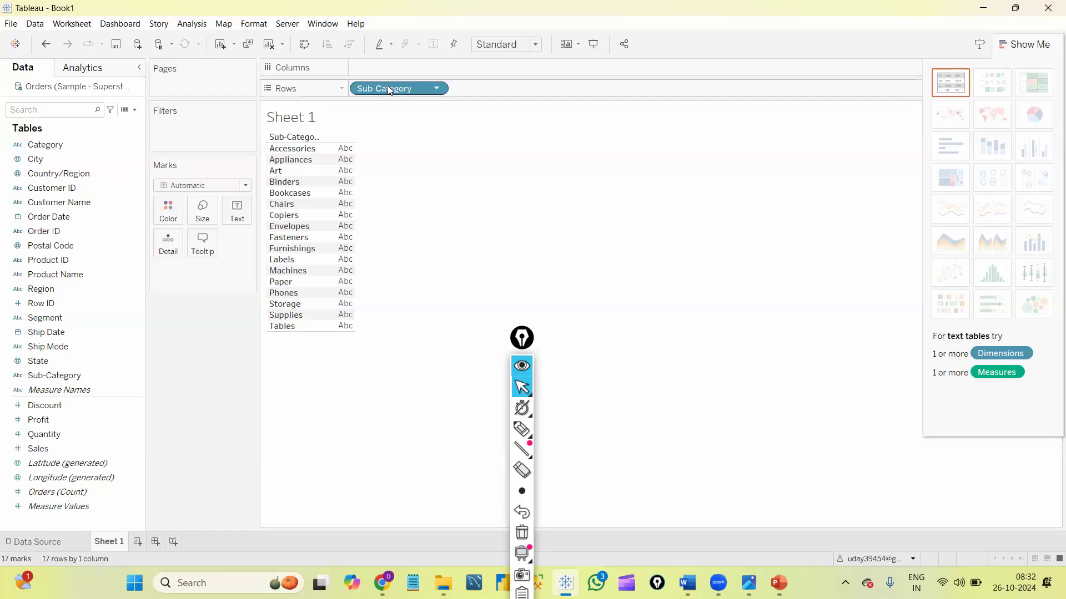
drag(387, 84, 395, 514)
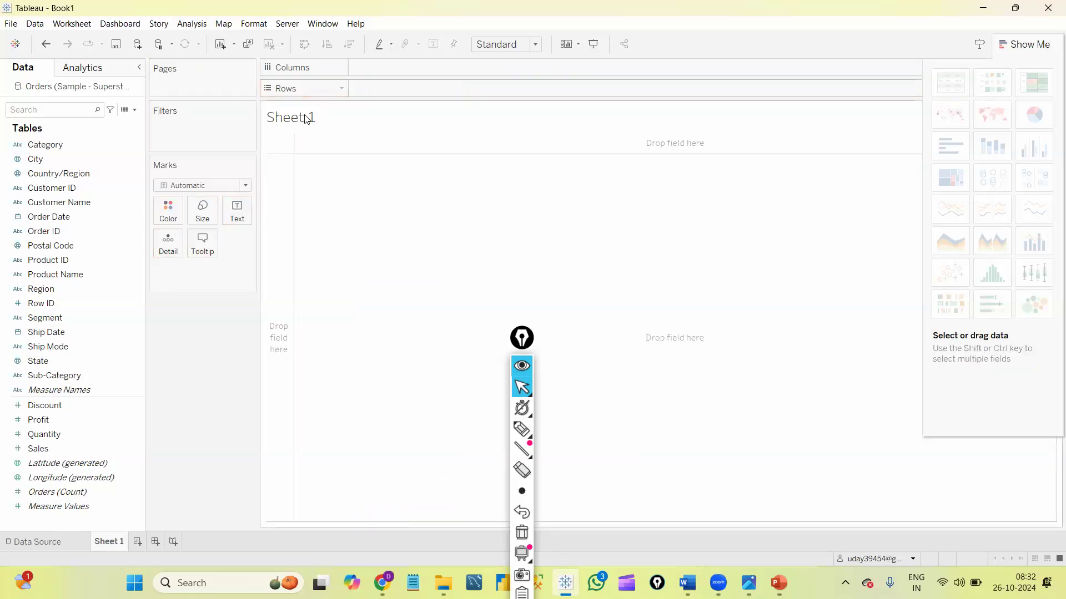
Build a bar chart with Sub-Category on Rows and Sales on Columns, and clear the sheet
click(46, 376)
drag(48, 380, 381, 94)
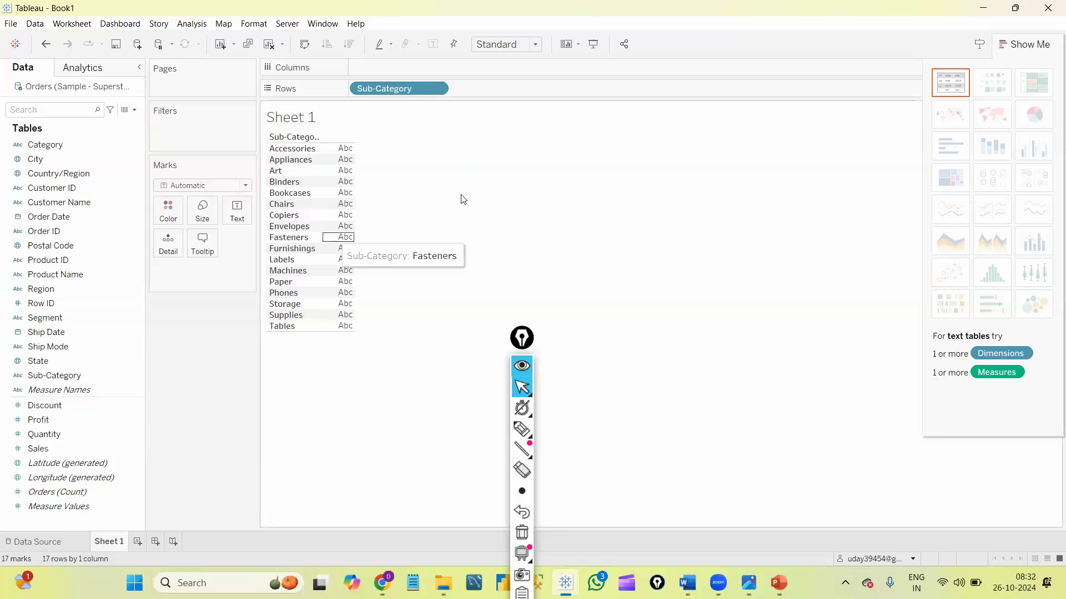
click(50, 492)
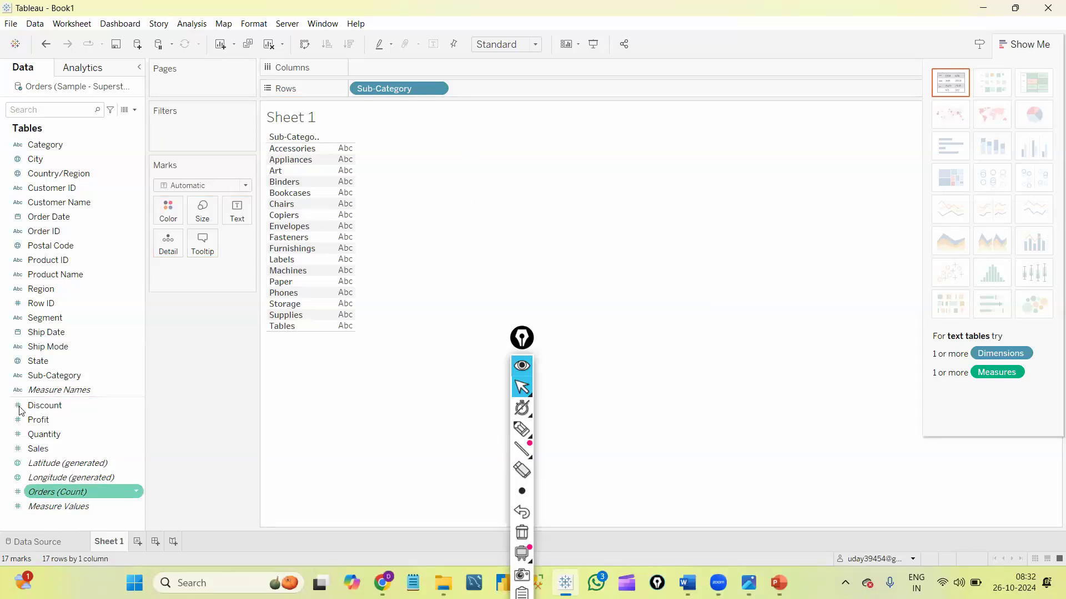
drag(48, 447, 376, 67)
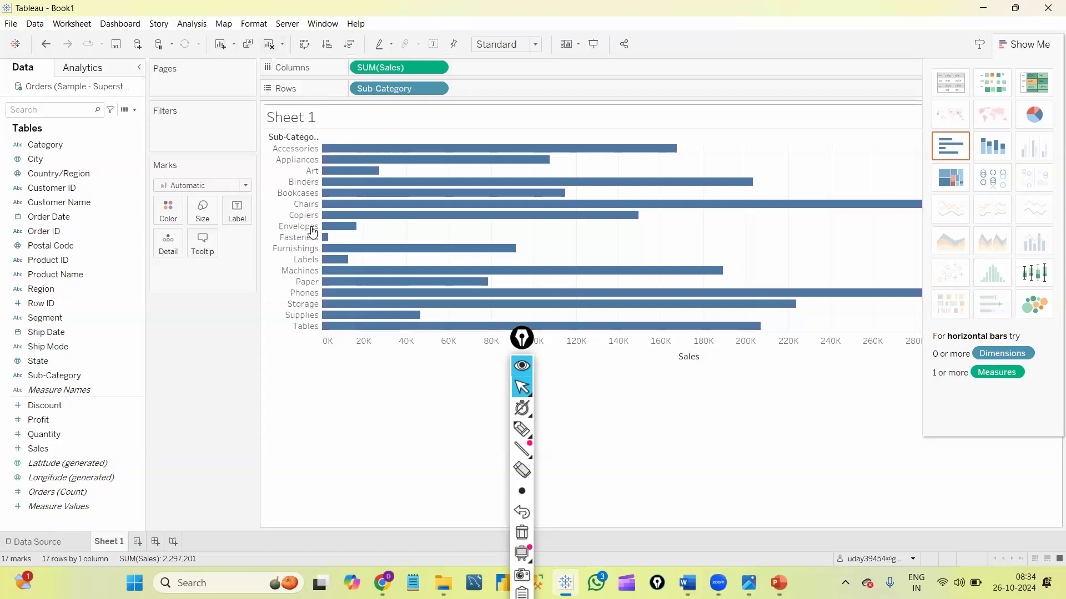
click(269, 49)
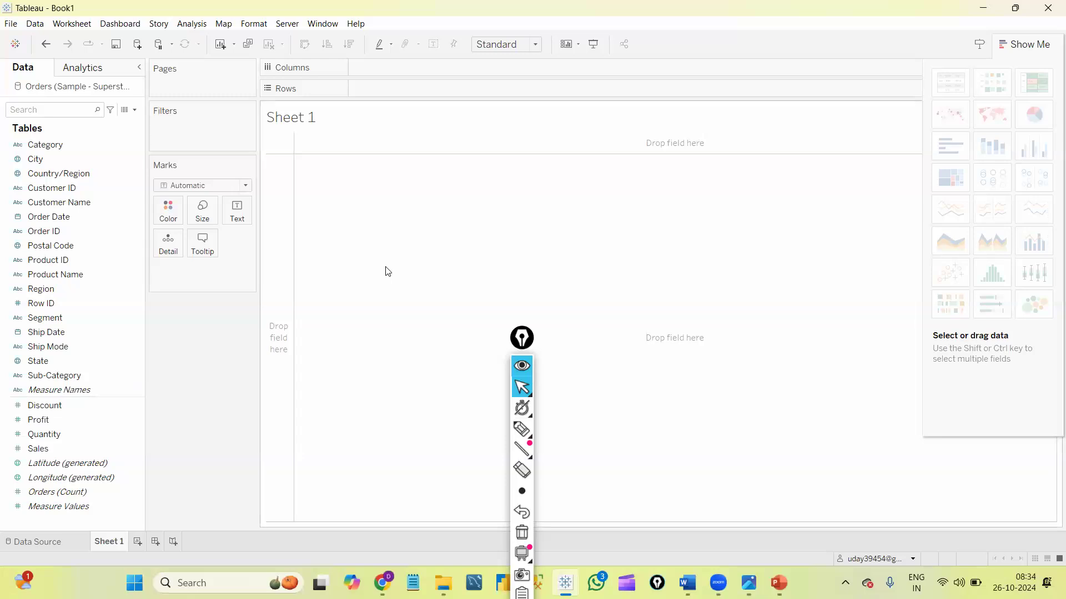
Add Sub-Category and Sales to the empty sheet and display them as a horizontal bar chart
click(39, 317)
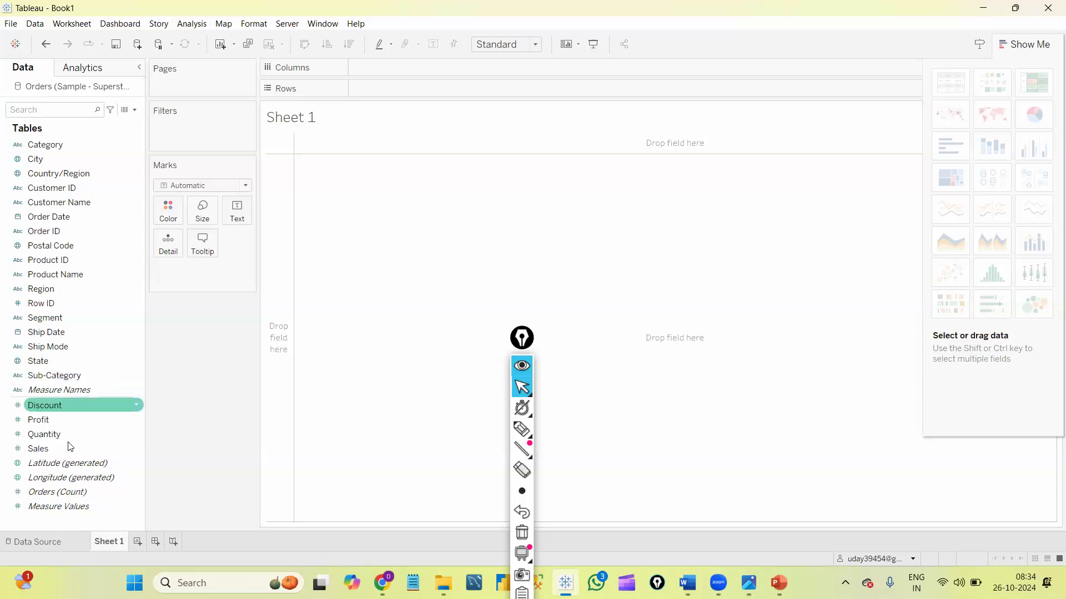
double_click(63, 376)
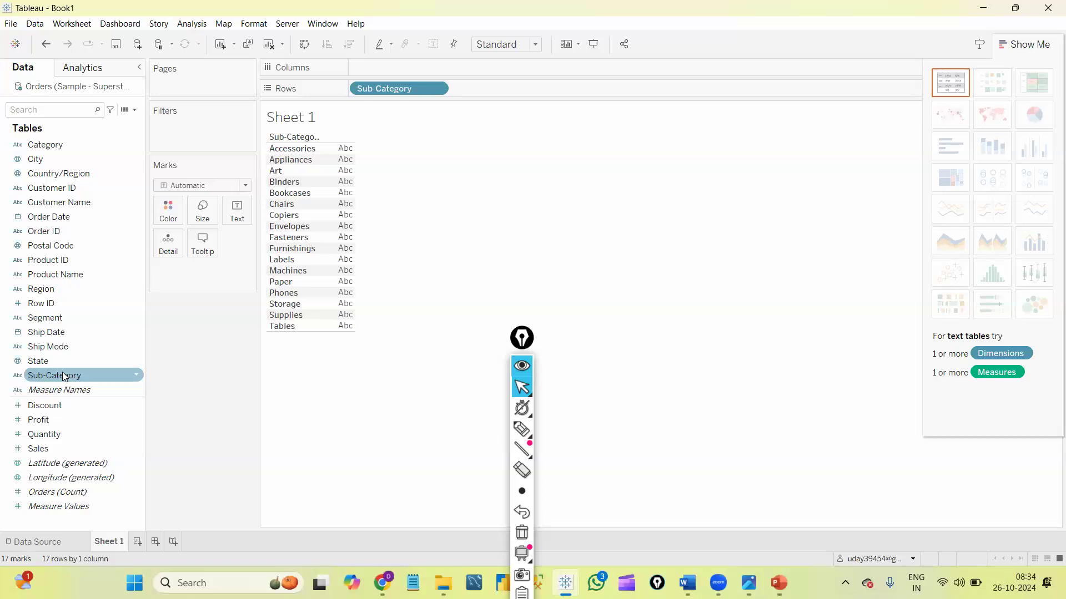
double_click(59, 447)
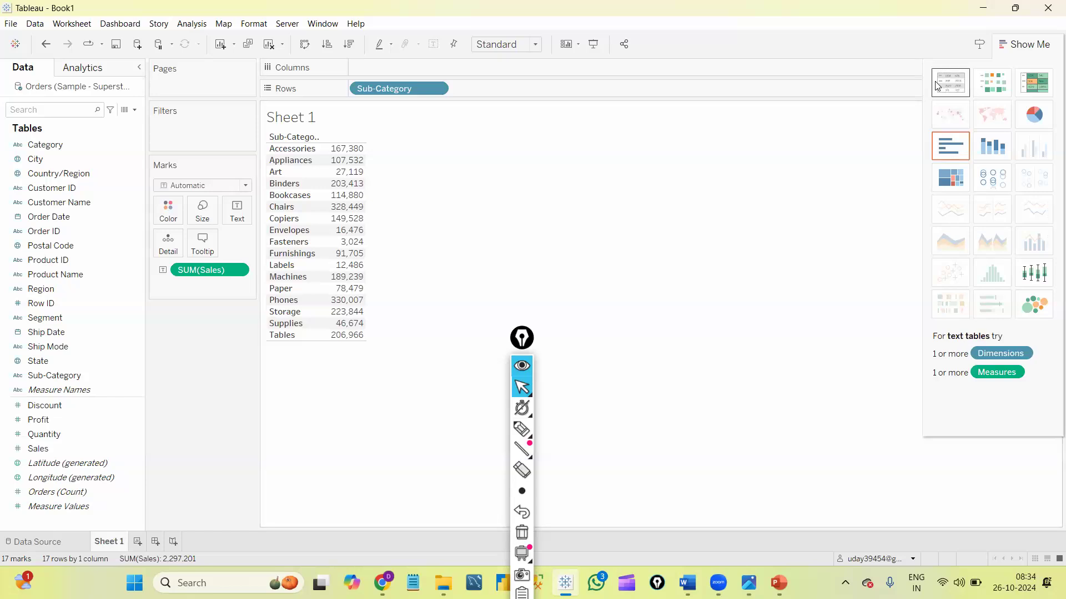
click(950, 150)
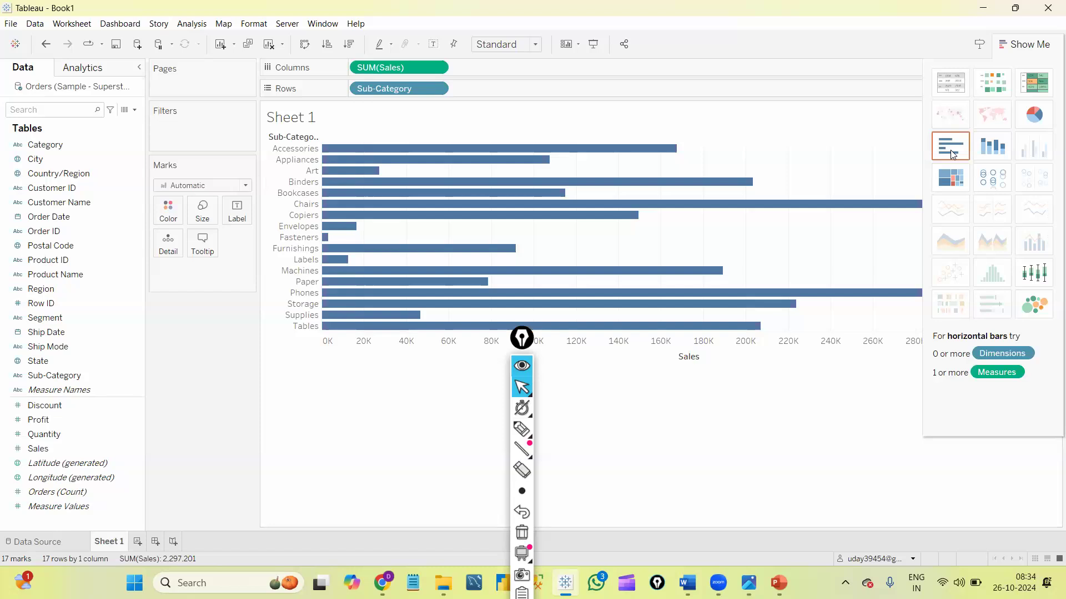
Try the treemap chart type for the view and return to horizontal bars
click(962, 181)
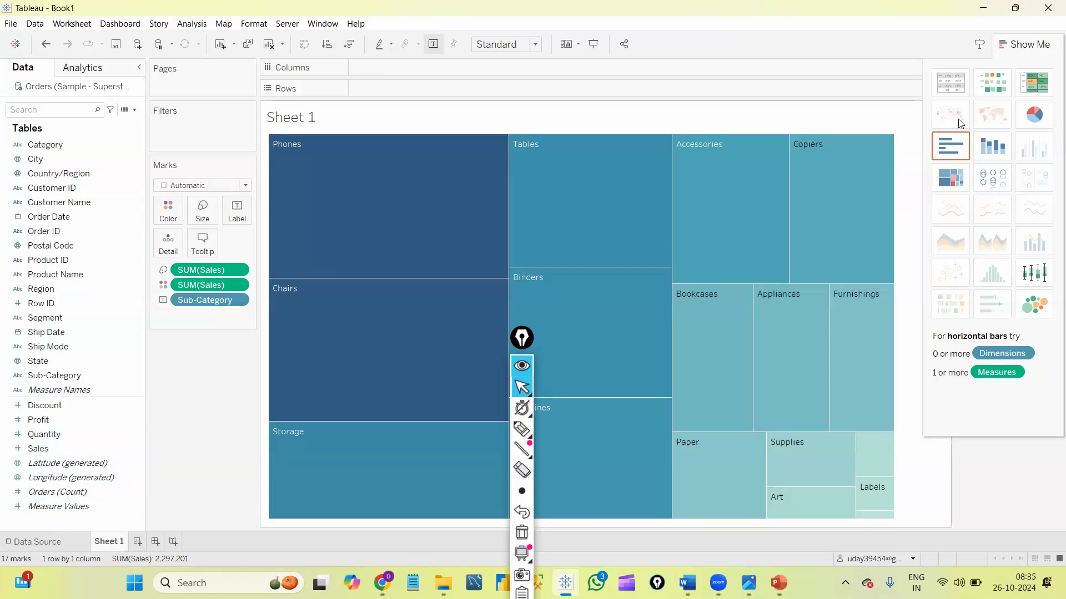
click(944, 155)
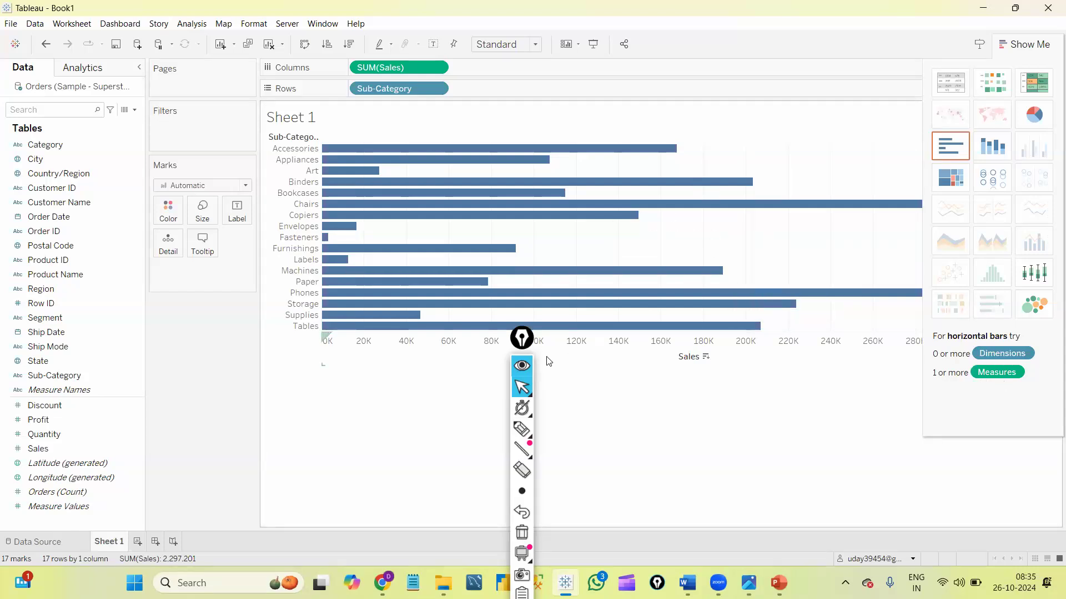
Move the annotation toolbar below the chart and hide the Show Me gallery to uncover the full bars
drag(524, 341, 694, 396)
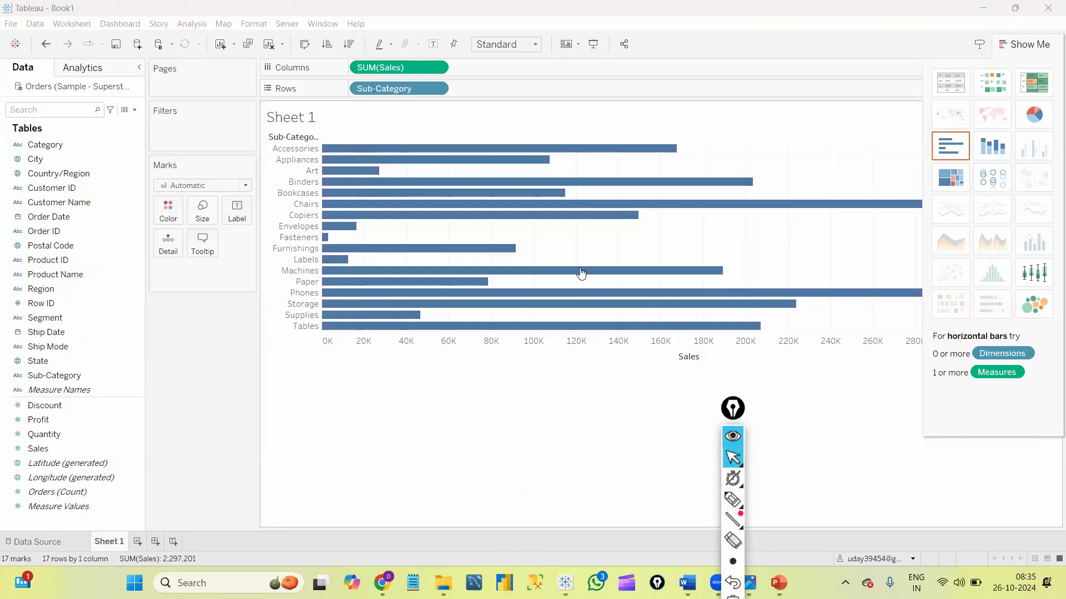
mouse_move(580, 271)
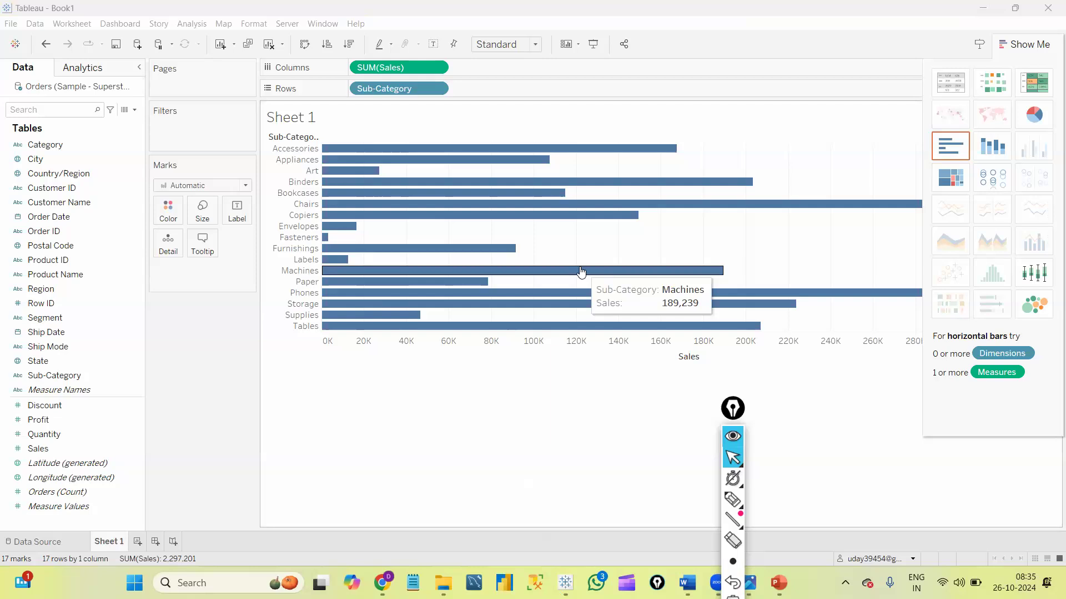
mouse_move(401, 191)
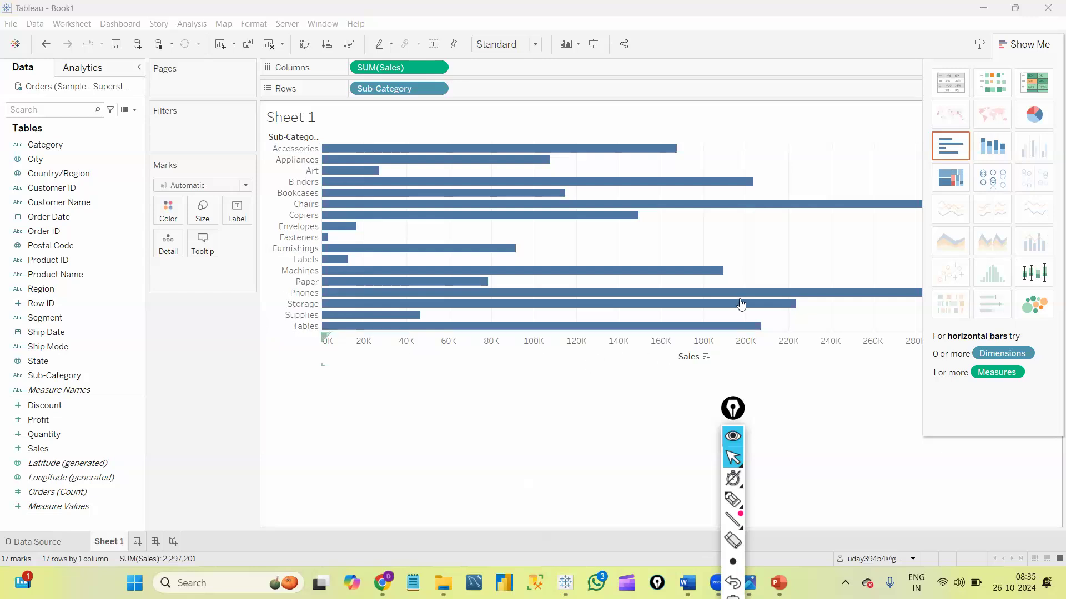
click(1015, 49)
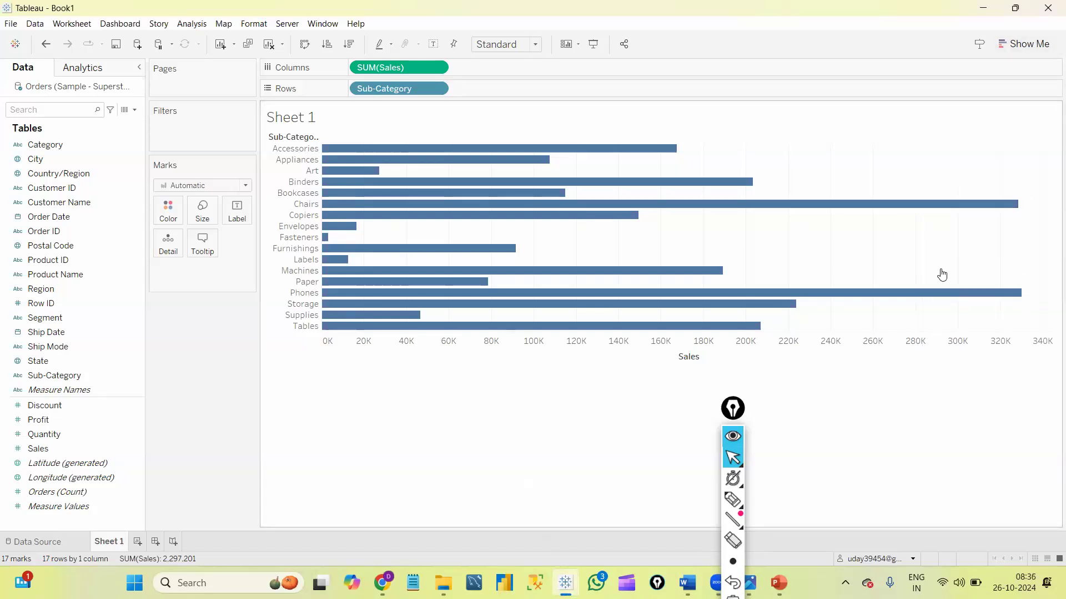
Sort the sub-category bars by Sales in ascending order and change the sort to descending
mouse_move(680, 209)
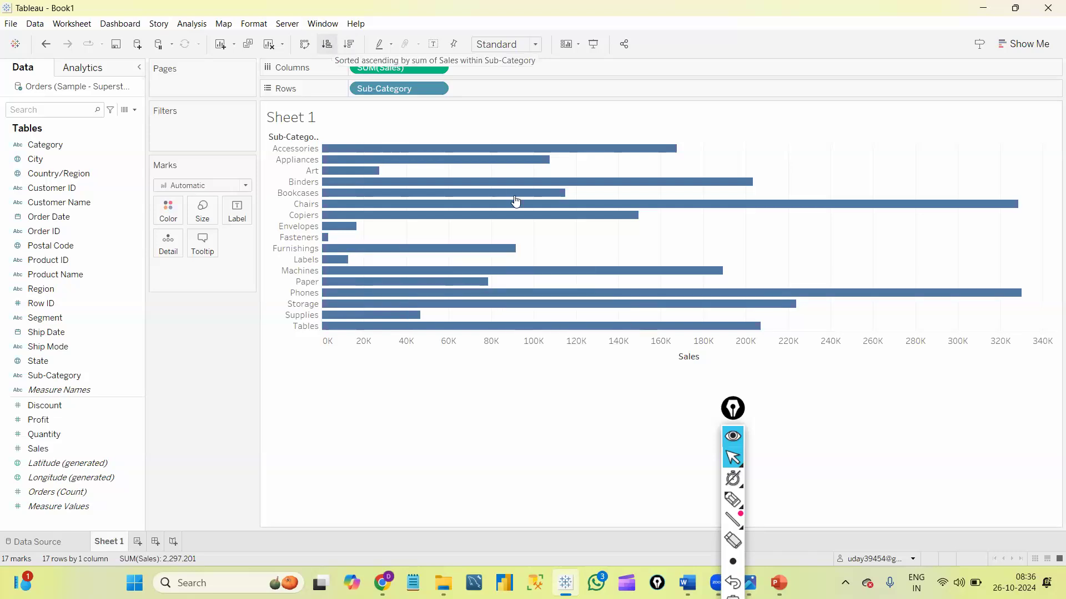
click(327, 44)
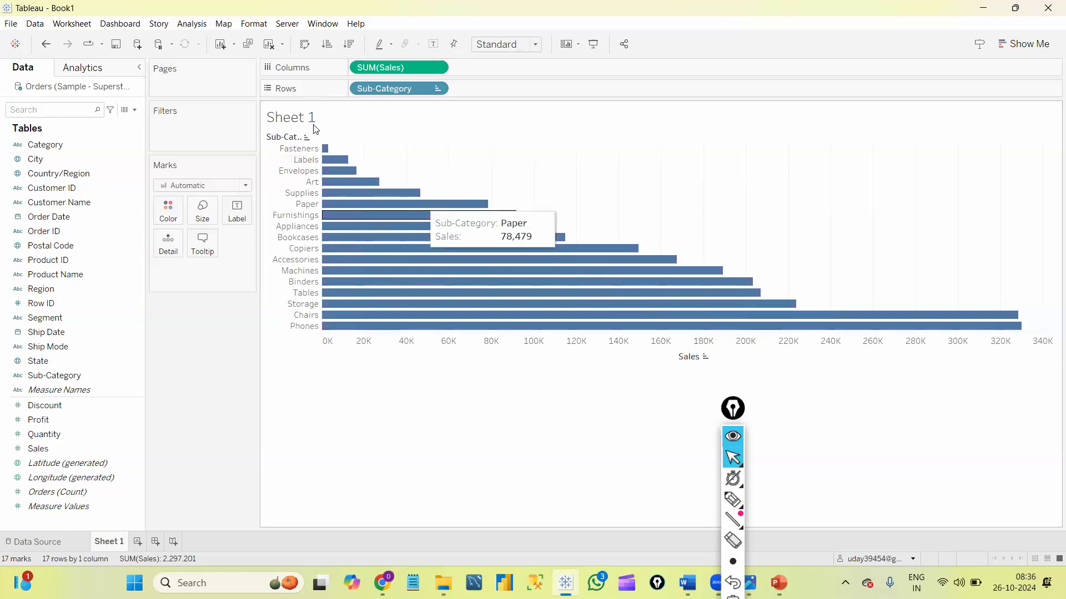
click(349, 47)
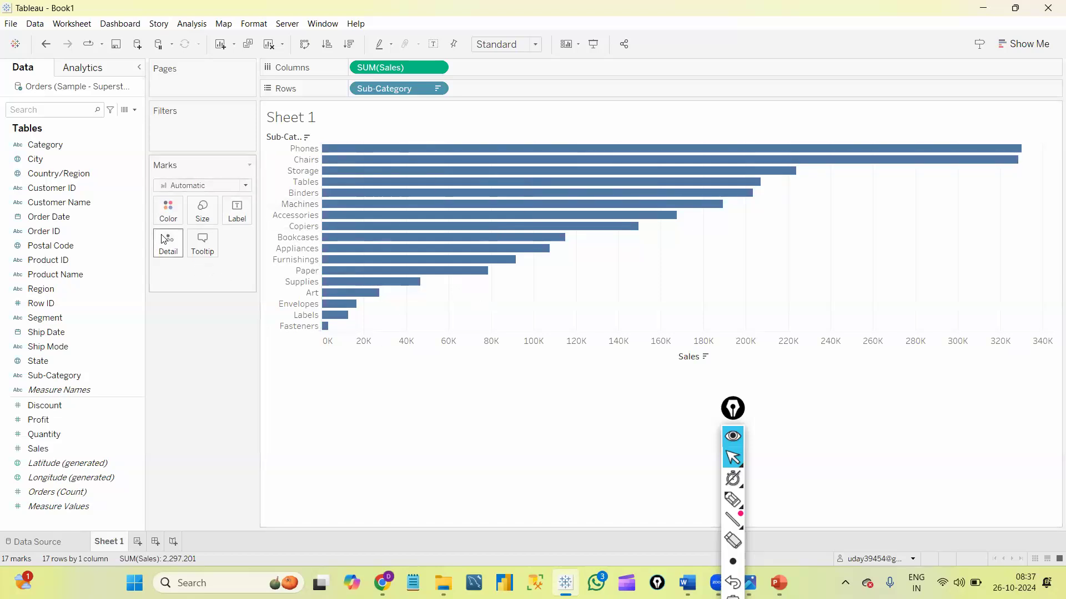
click(77, 259)
mouse_move(470, 199)
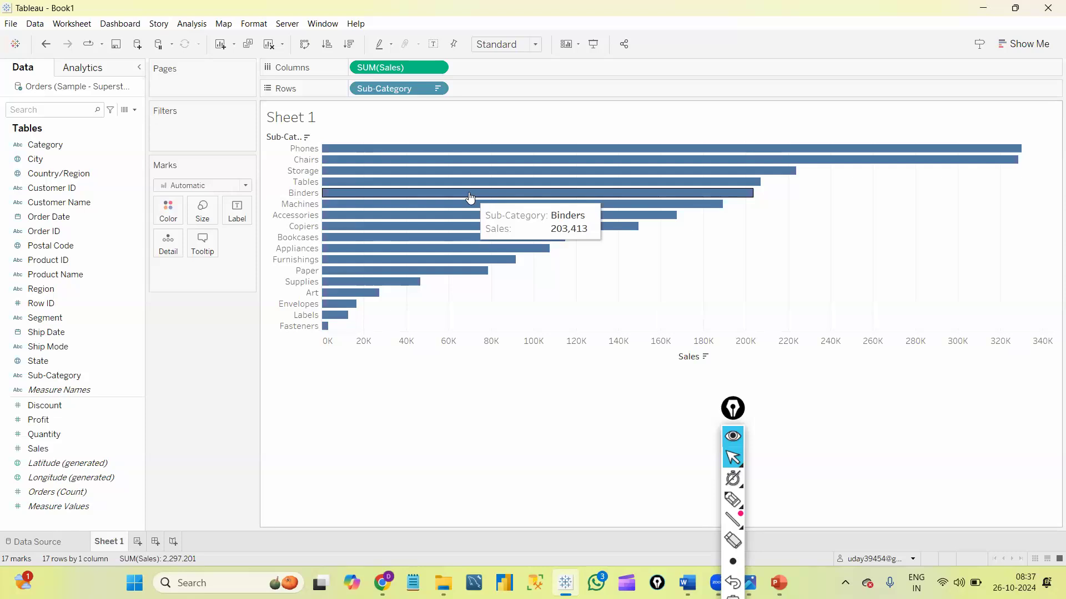
View the fields and options in the bar chart's tooltip editor and close it
click(206, 250)
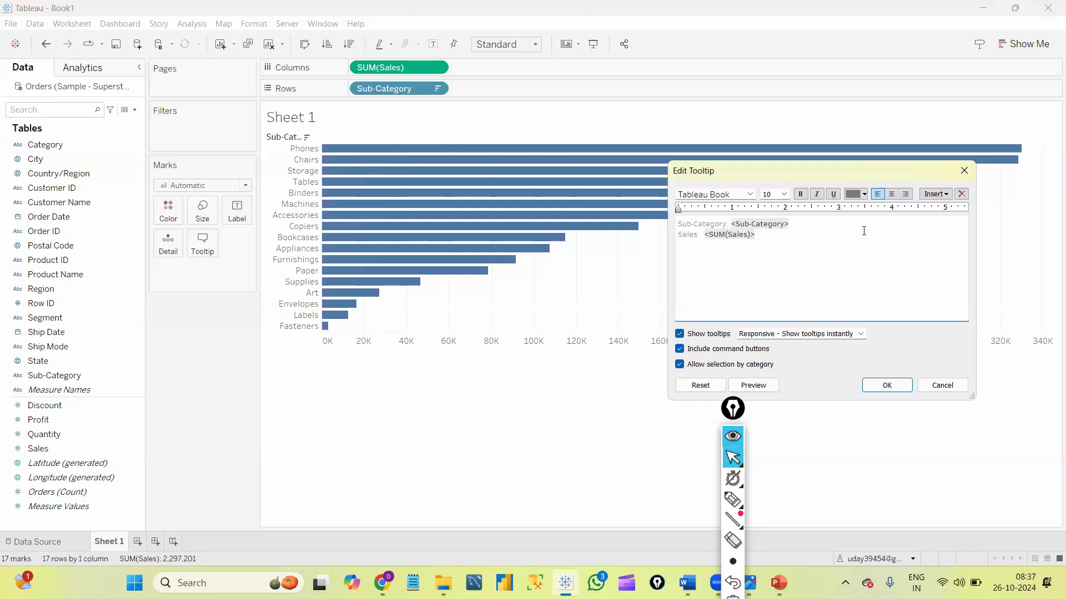
click(886, 385)
mouse_move(388, 160)
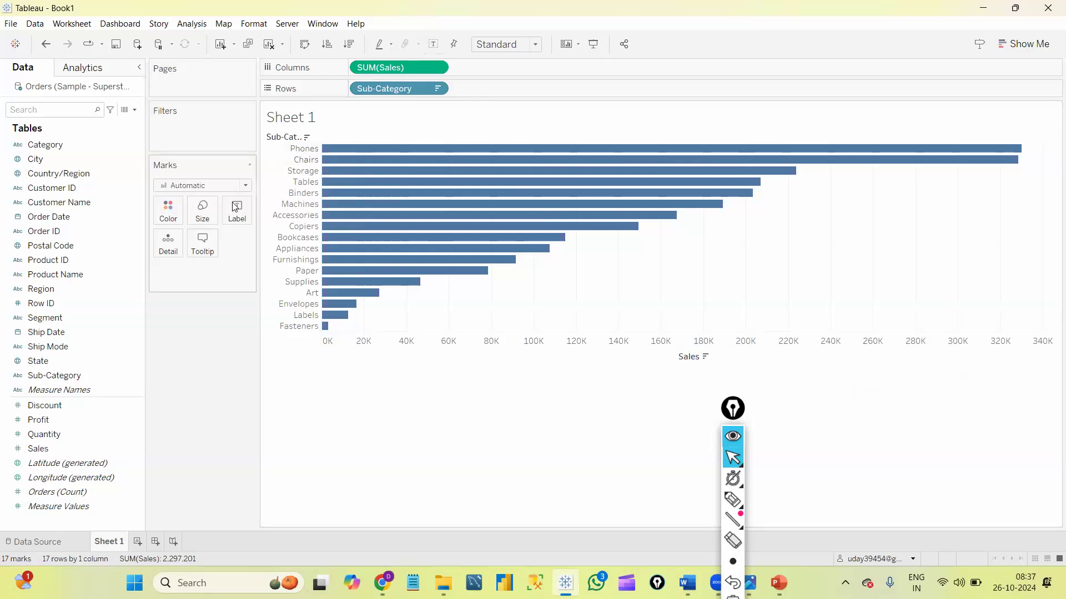
Show sales value labels on the bars and colour the bars by Sub-Category
click(433, 45)
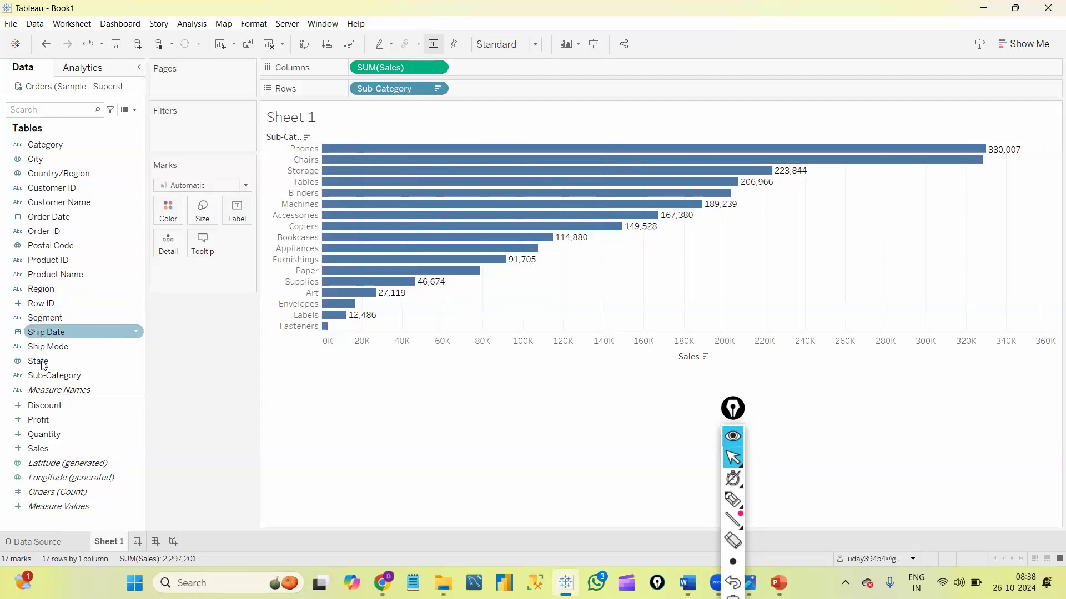
click(53, 376)
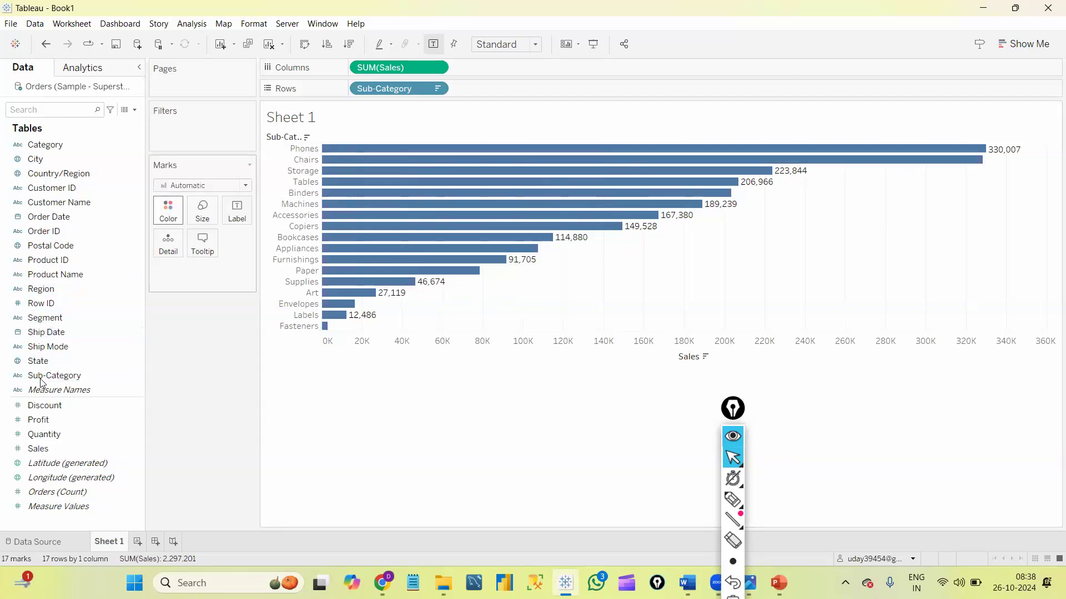
drag(32, 375, 164, 215)
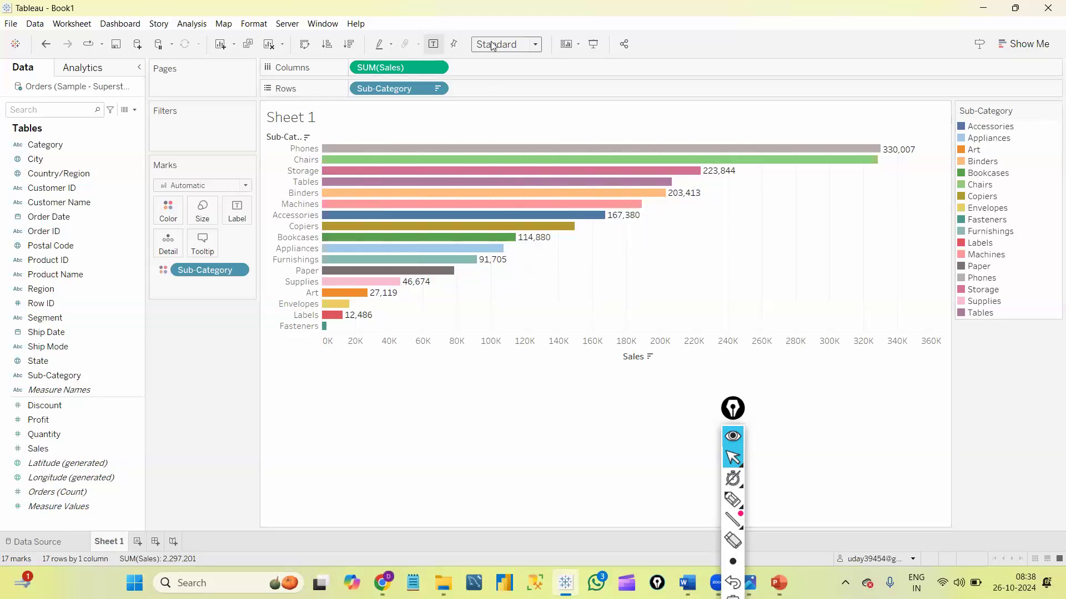
Fit the bar chart to Entire View and rename the sheet as Horizontal Bar Graph
click(536, 48)
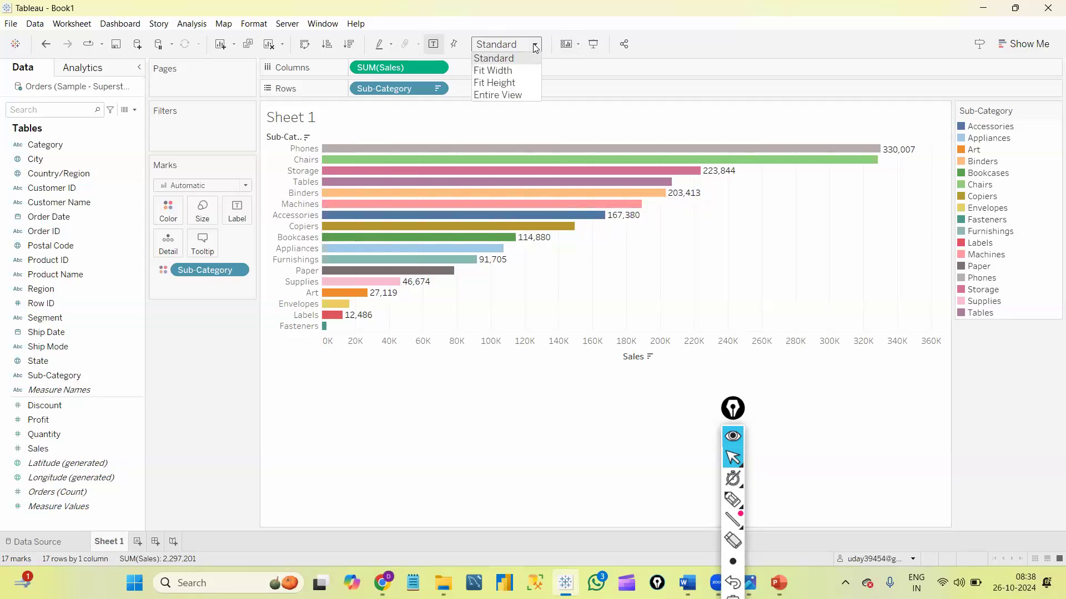
click(506, 95)
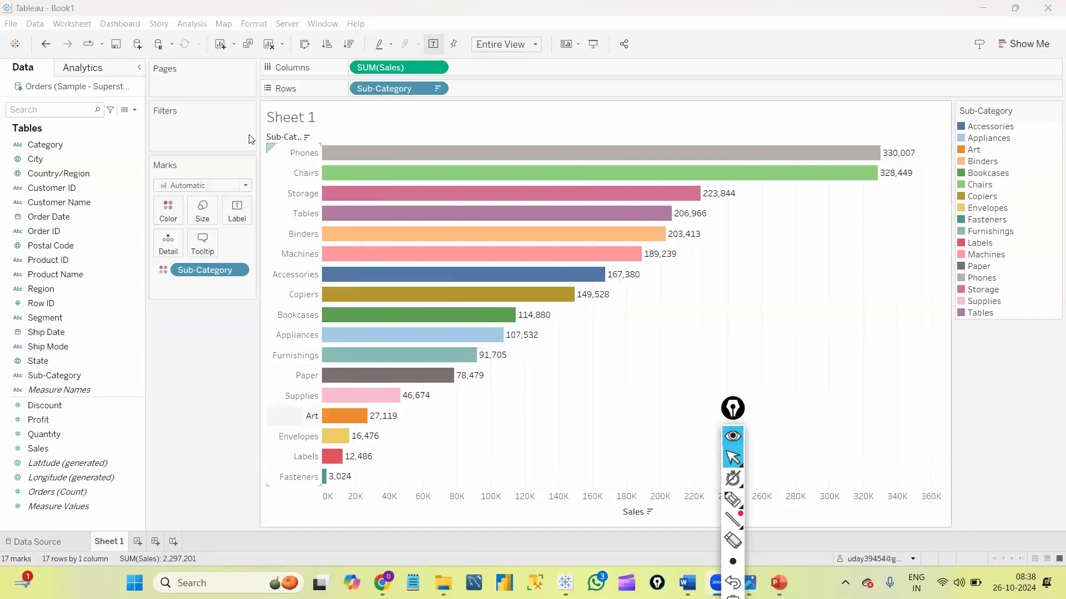
double_click(113, 544)
text(Hori)
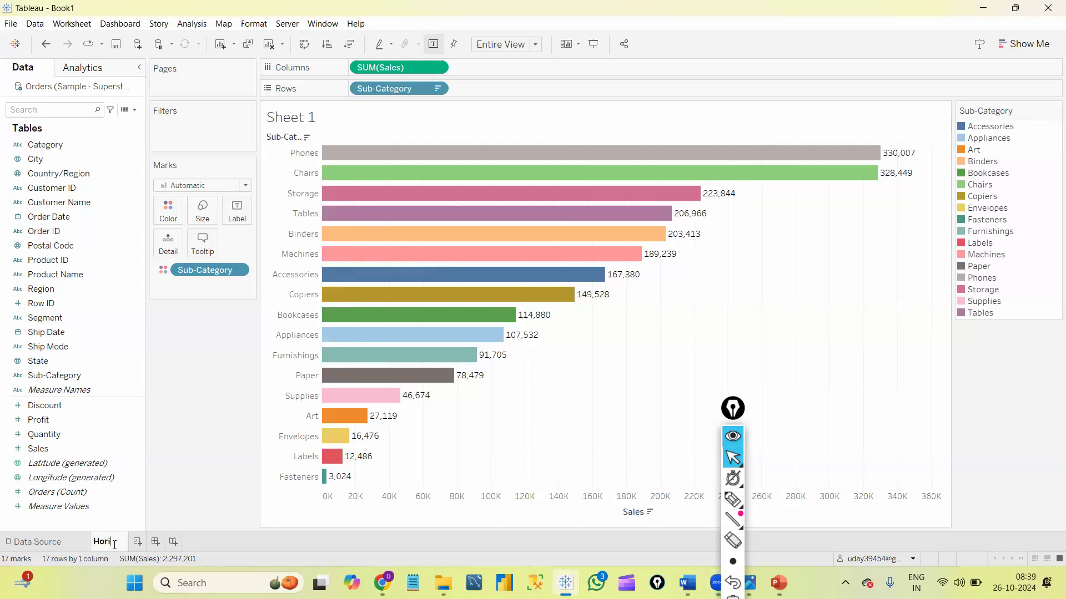
text(zontal Bar Gra)
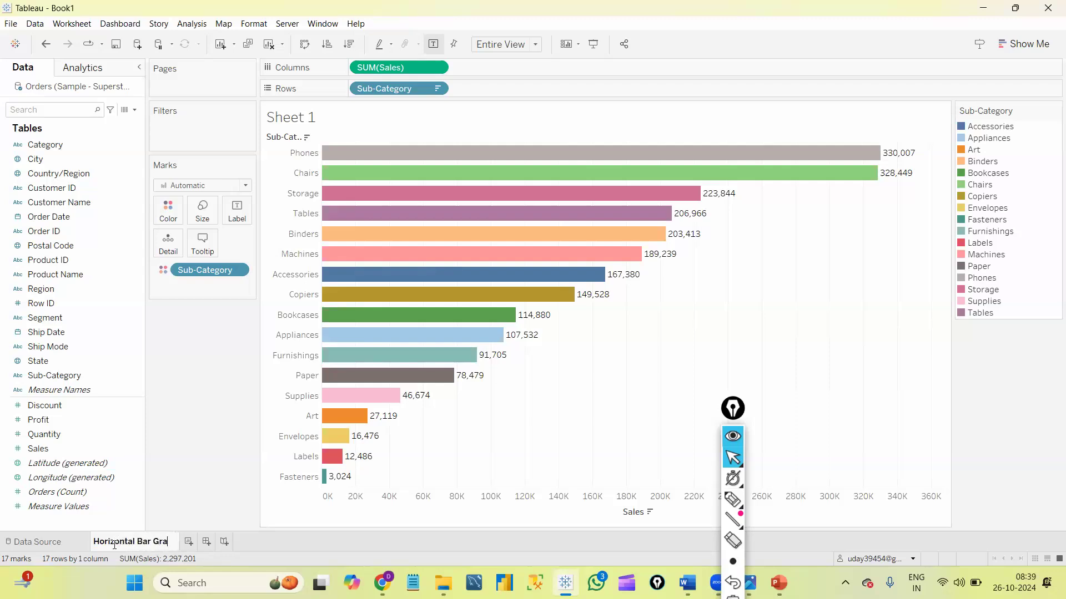
text(ph)
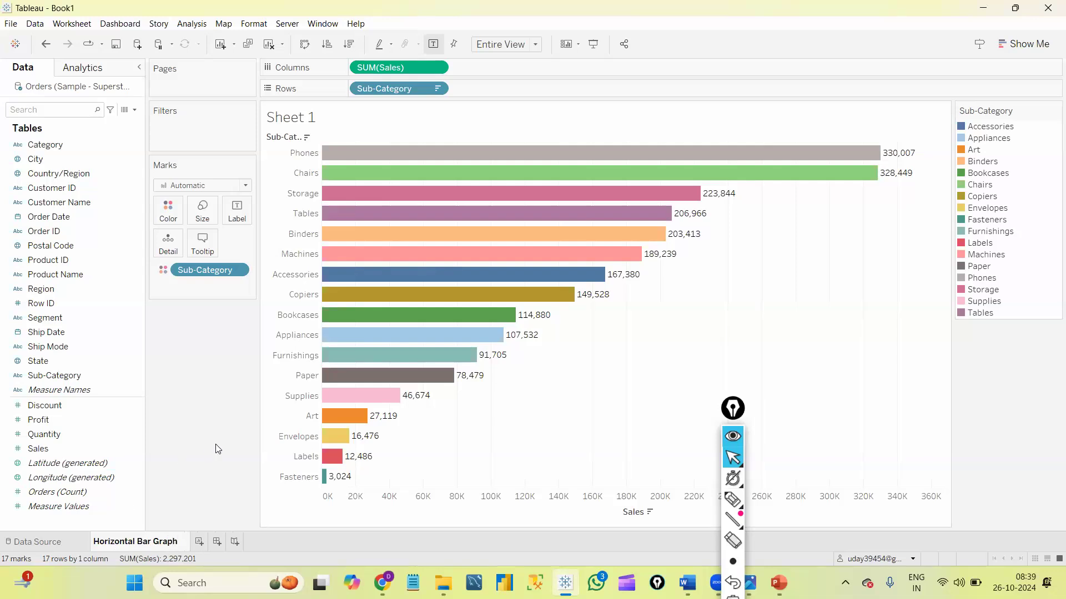
key(Return)
click(356, 119)
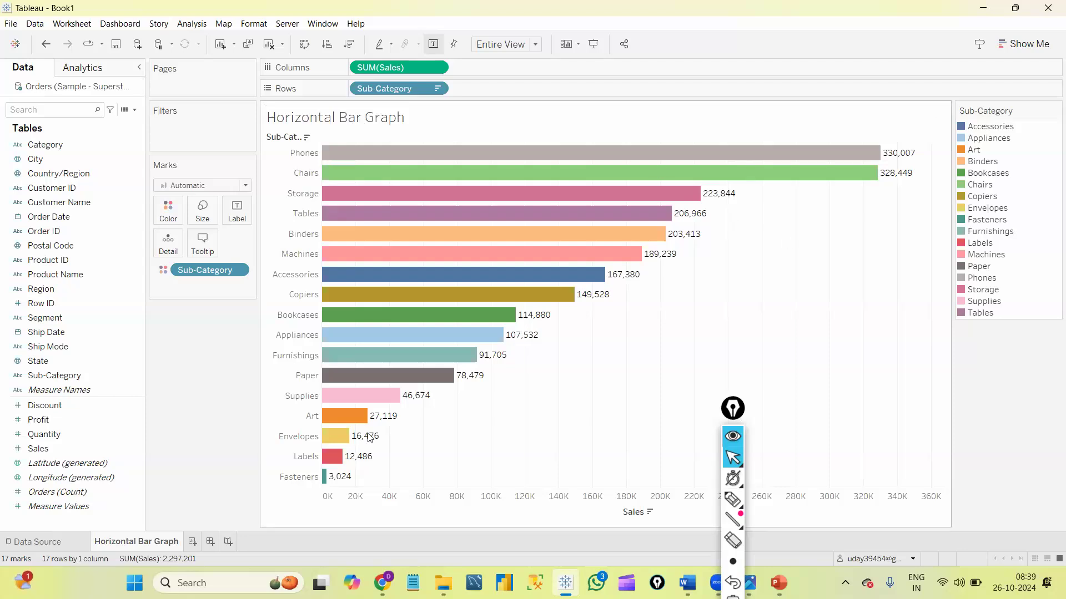
Add a new worksheet, place Order Date on Columns as years, and display the Show Me chart gallery
click(192, 541)
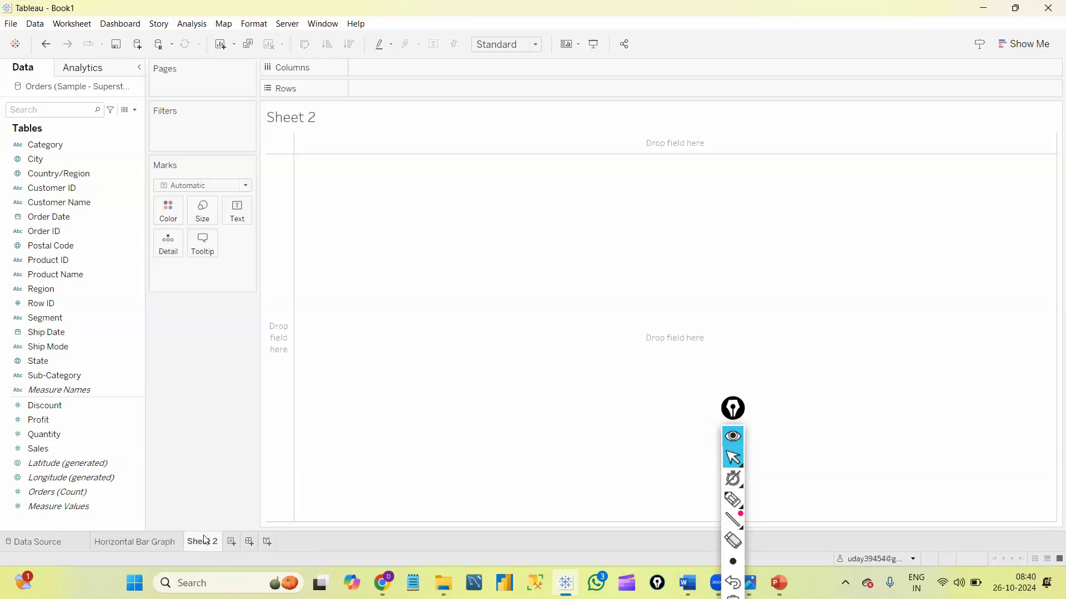
click(64, 217)
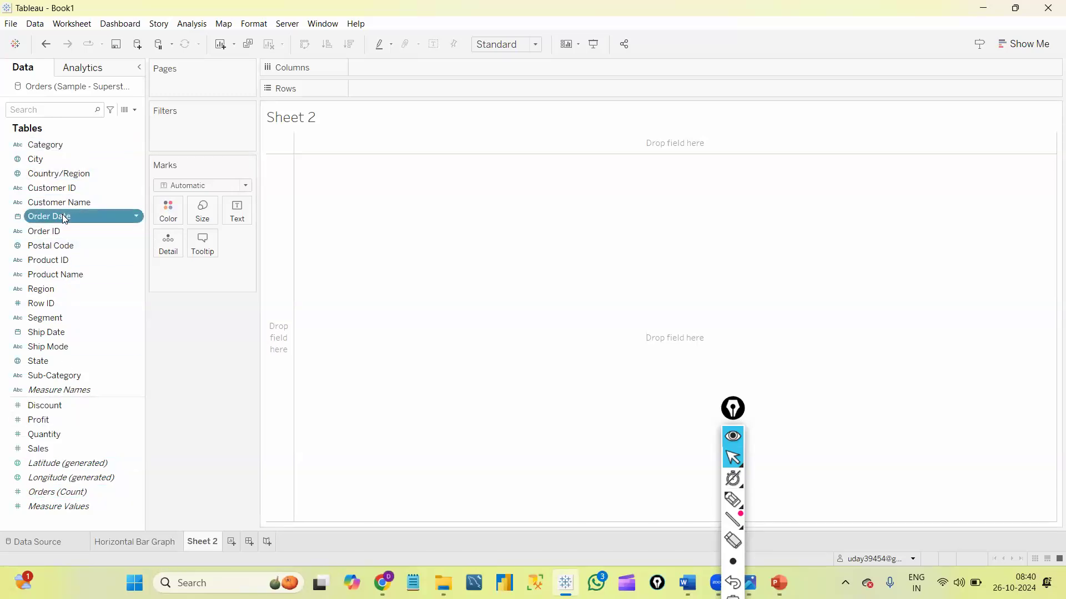
drag(62, 214, 391, 72)
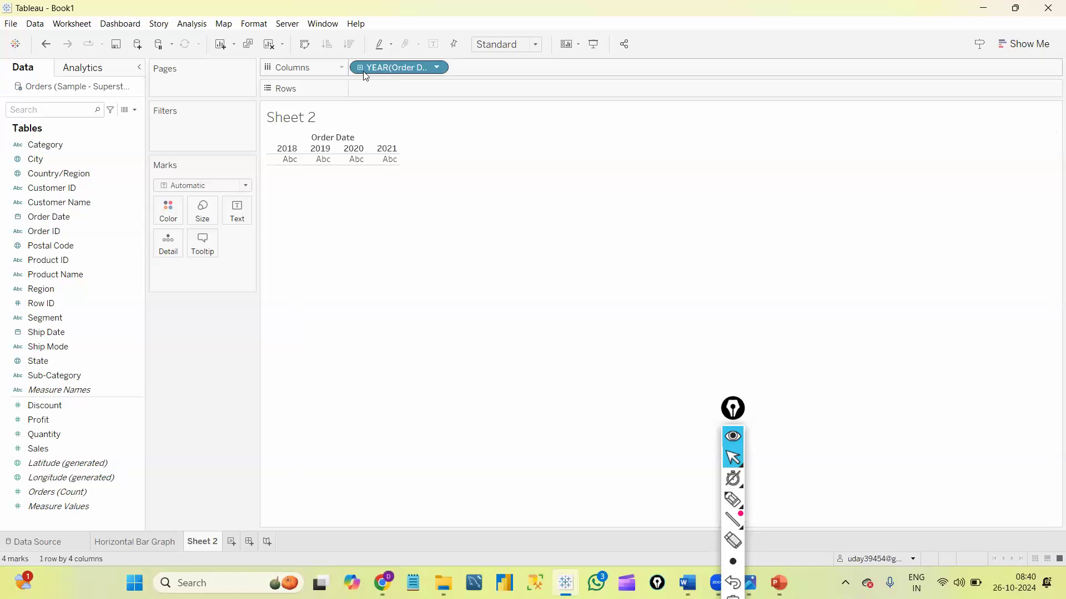
click(1023, 44)
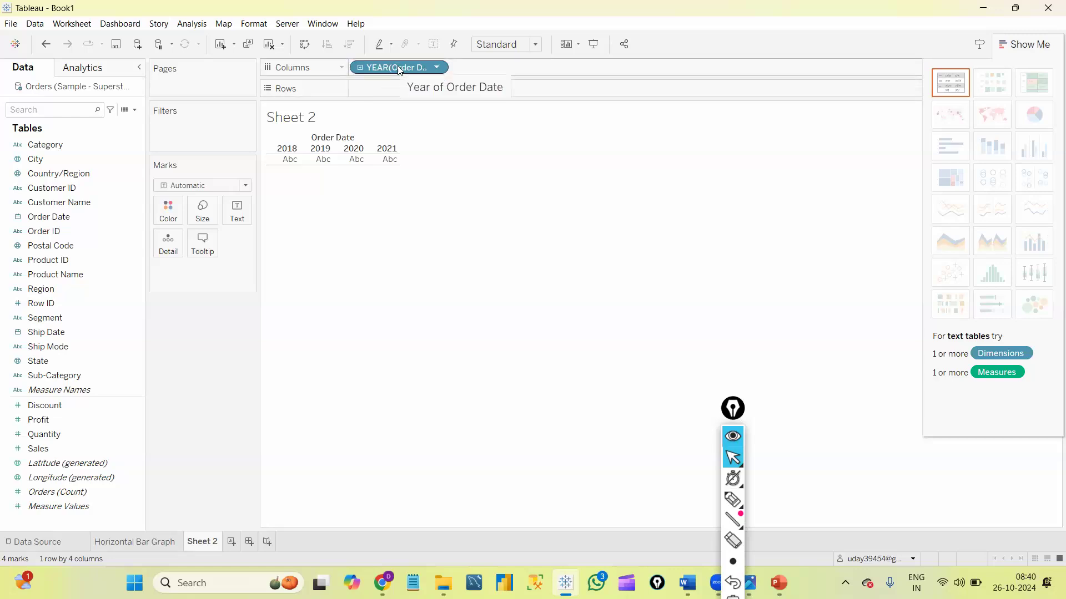
Drill Order Date on Columns down from year to quarter, month and day
click(358, 69)
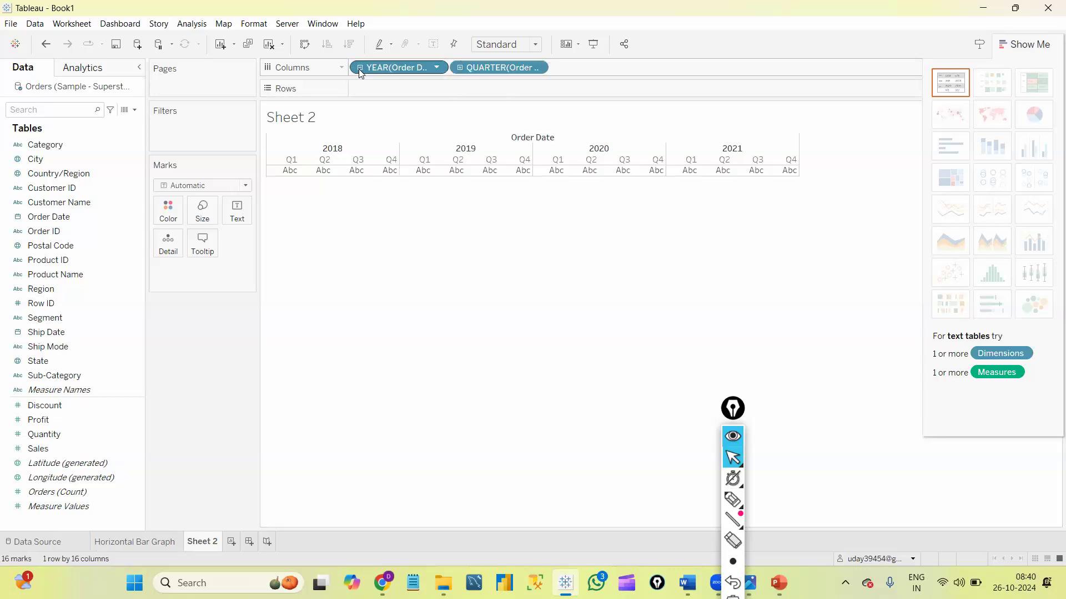
click(459, 68)
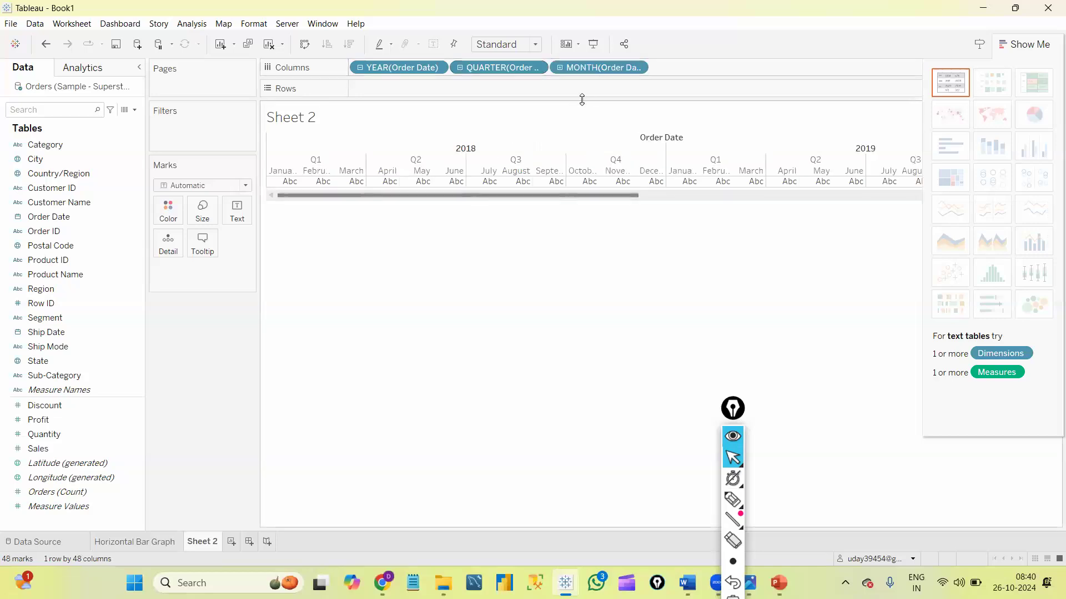
click(559, 67)
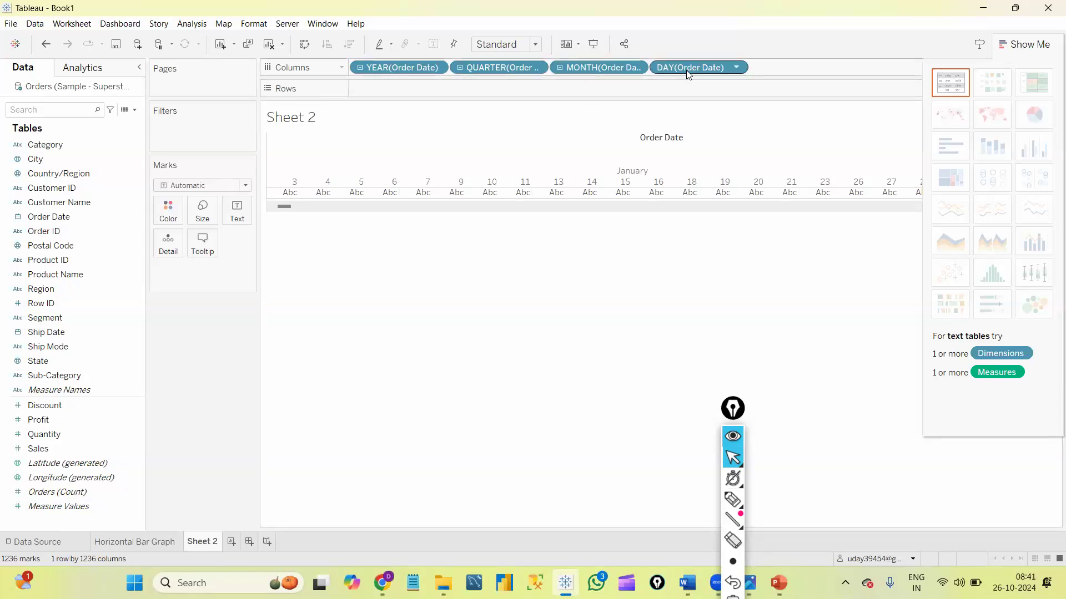
Remove the day level from Columns and collapse the Order Date hierarchy back to years
click(736, 68)
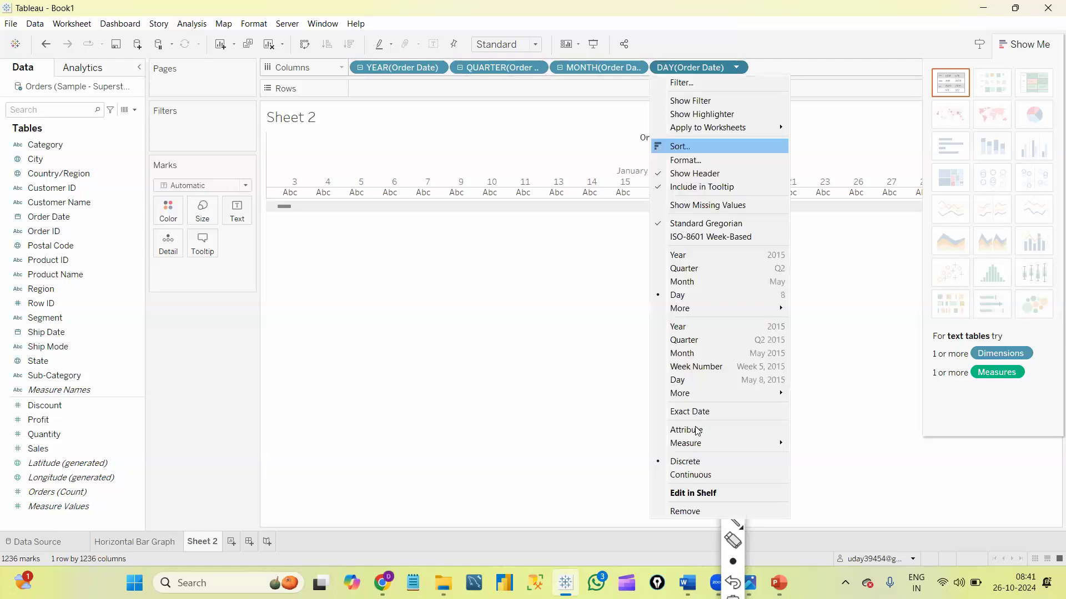
click(696, 511)
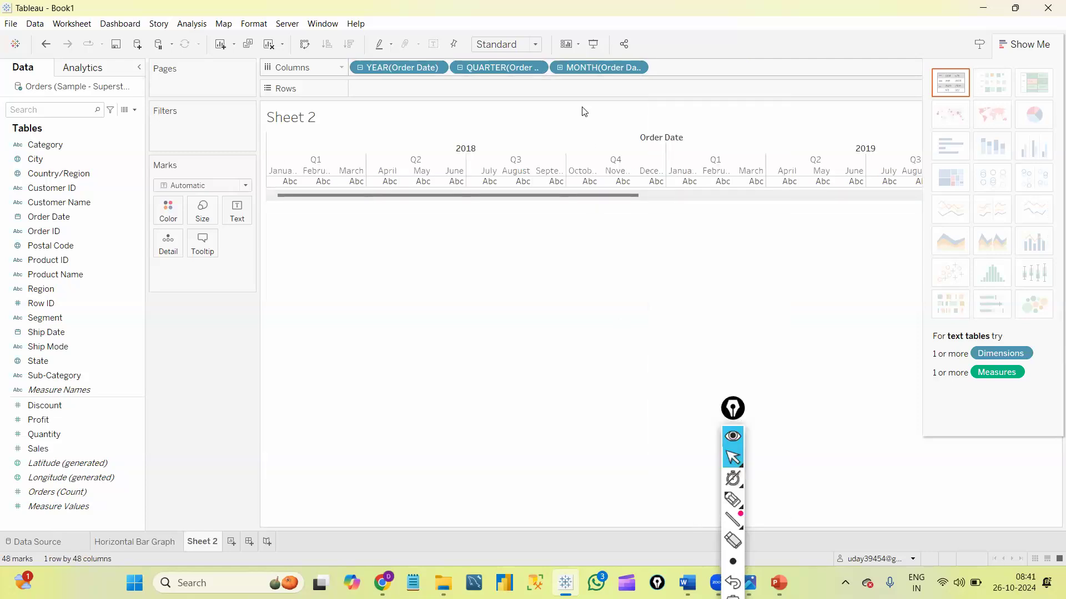
click(460, 68)
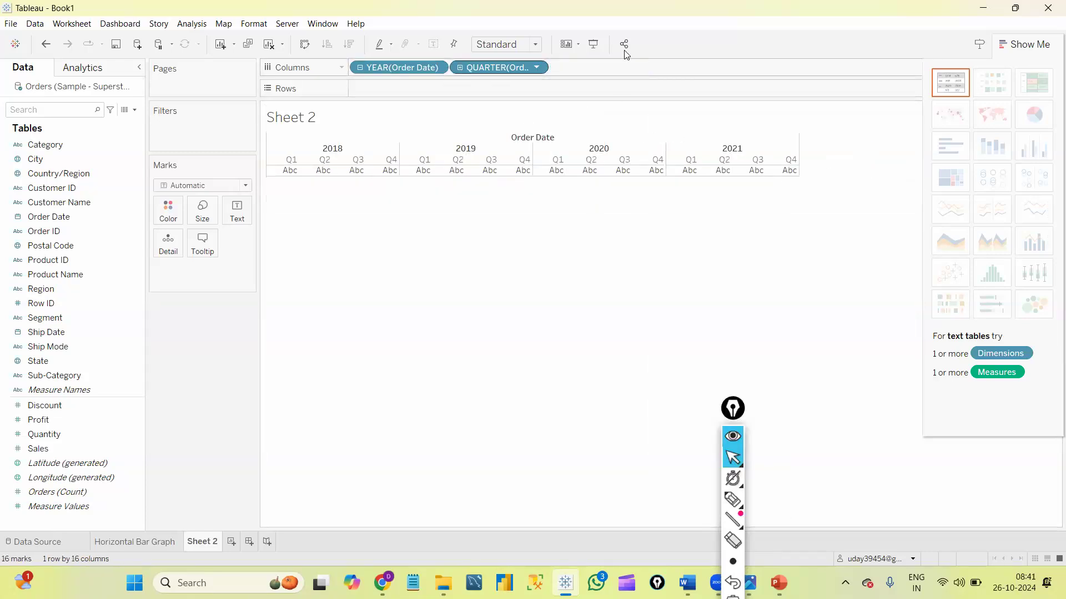
click(360, 67)
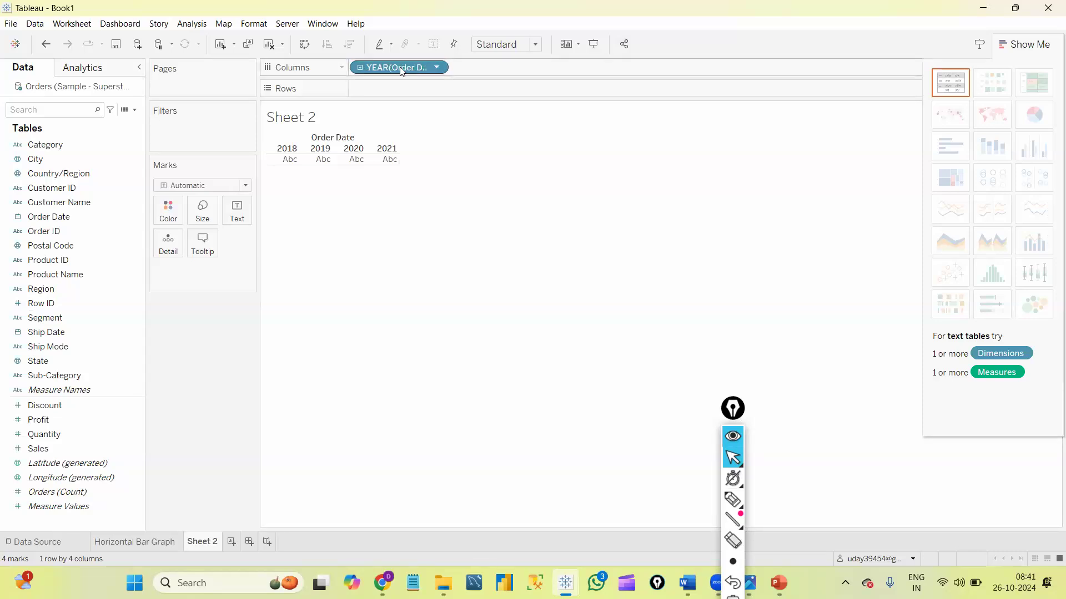
Add Sales to the sheet and display it by order year as a continuous line chart, hiding the chart gallery
double_click(59, 452)
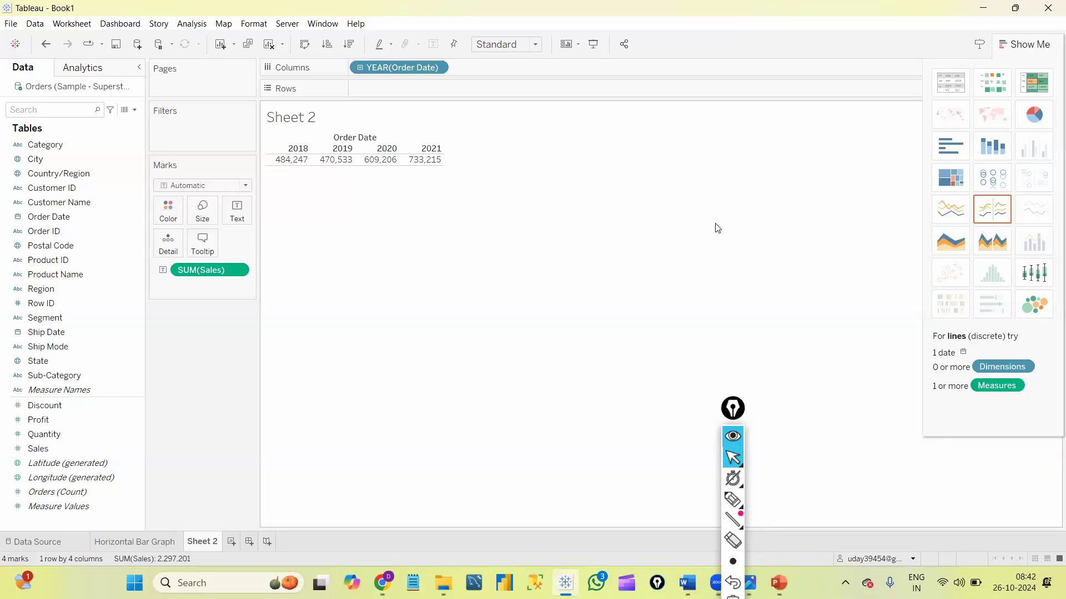
click(945, 218)
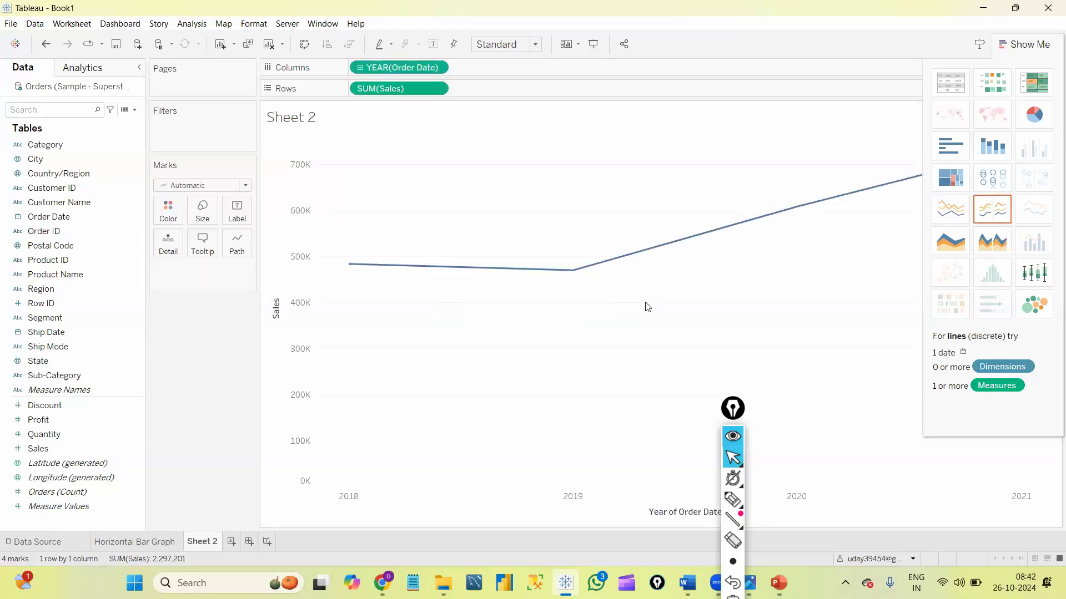
click(1025, 44)
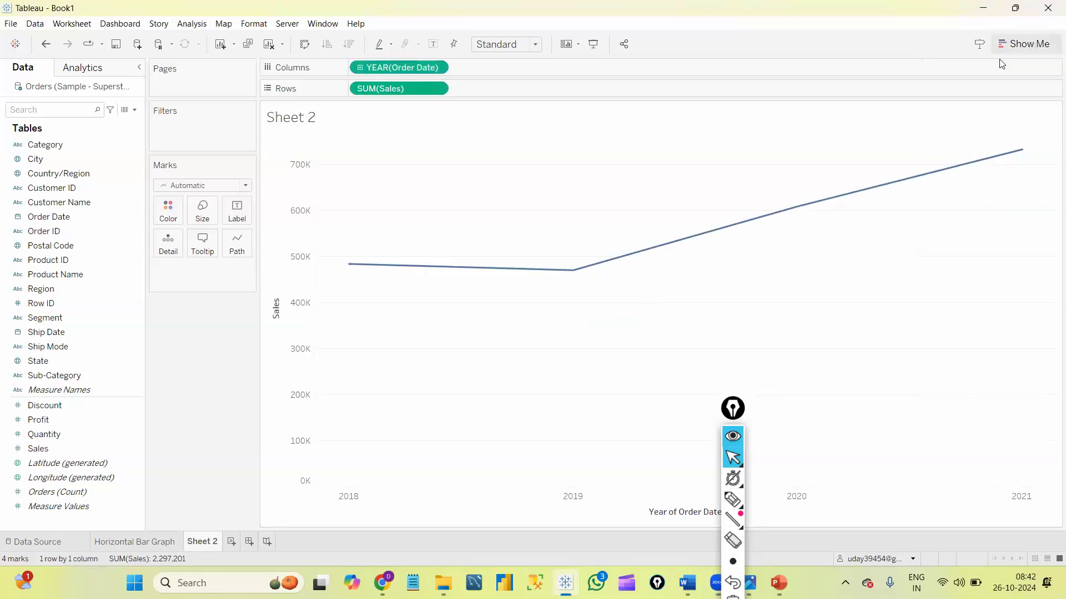
Show sales value labels on the line chart and split the line by adding Category as a detail
click(434, 44)
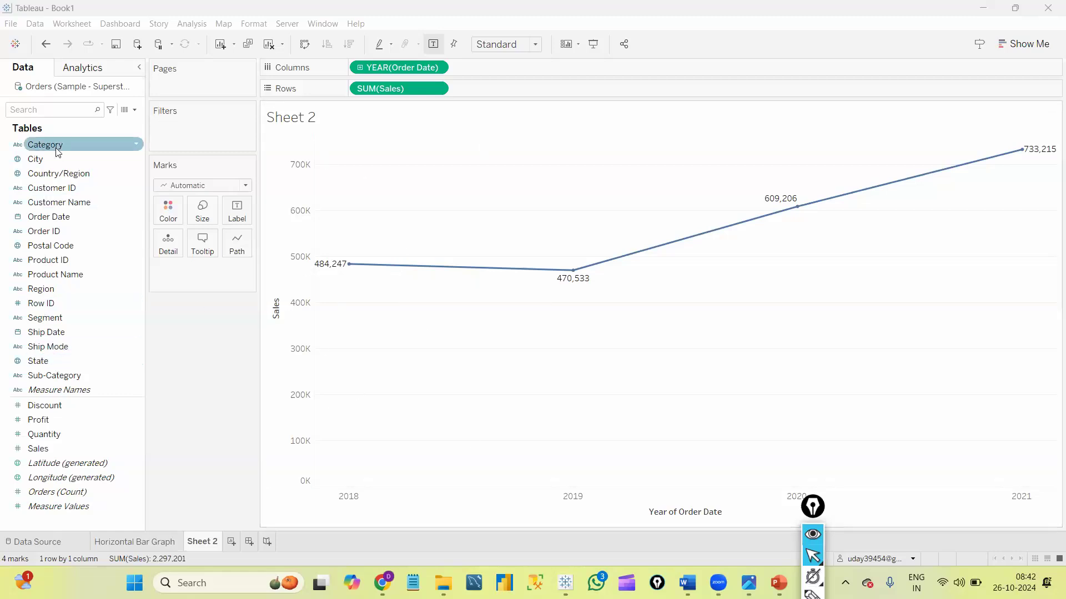
drag(46, 146, 168, 243)
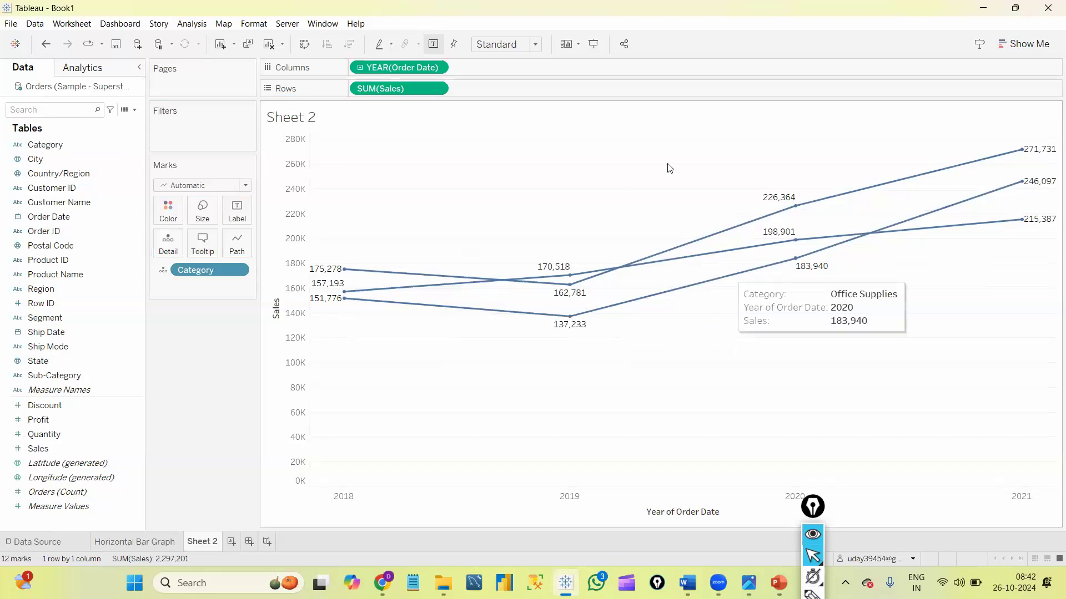
click(1008, 45)
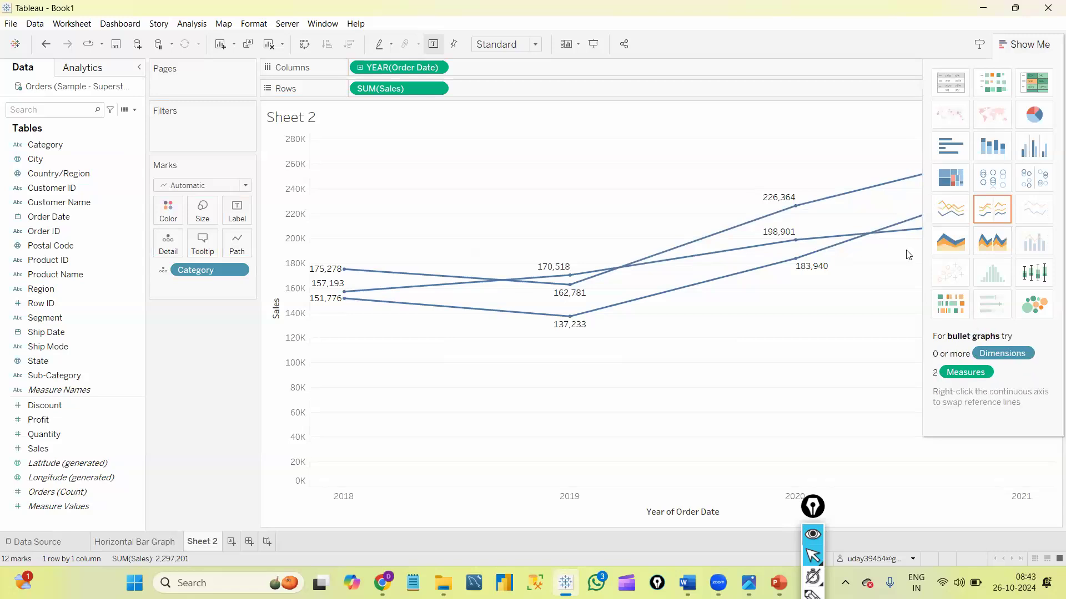
mouse_move(556, 335)
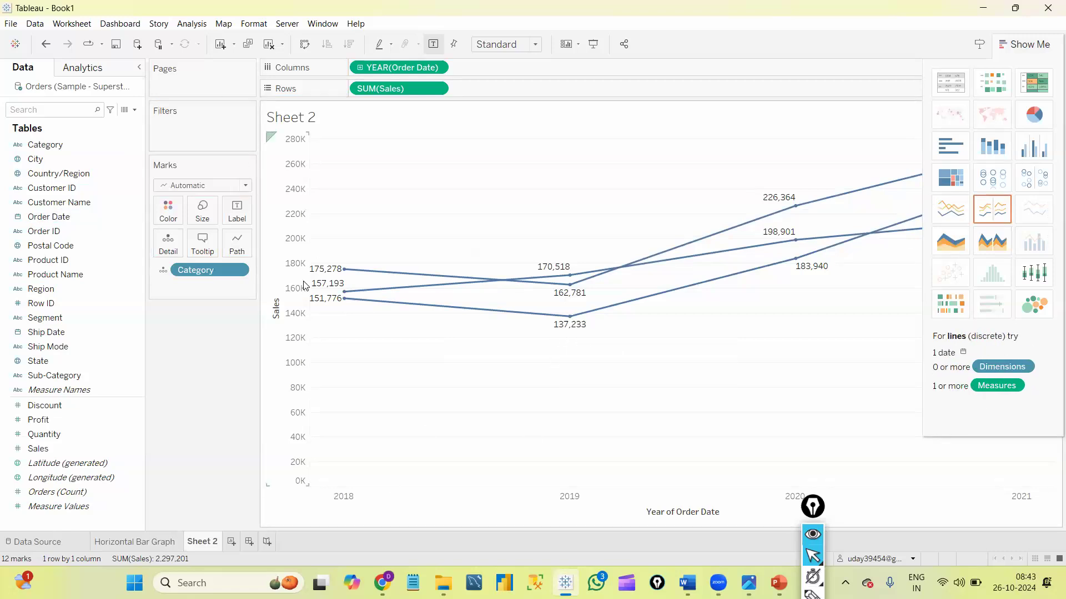
Add a new worksheet and build a scatter plot of Sales against Profit, with marks coloured by Sub-Category
click(231, 543)
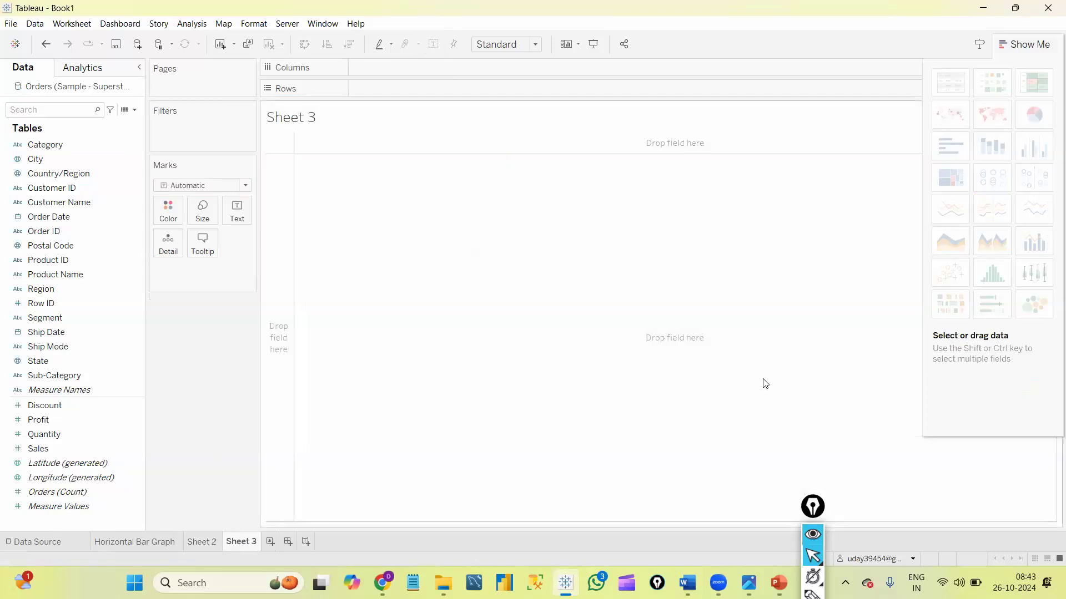
double_click(89, 448)
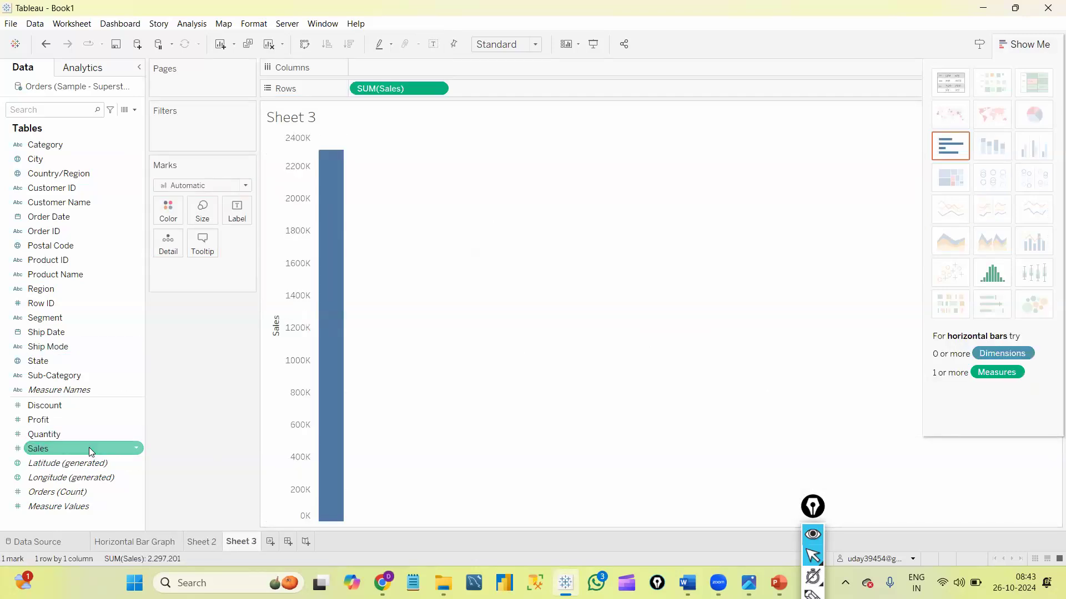
double_click(68, 420)
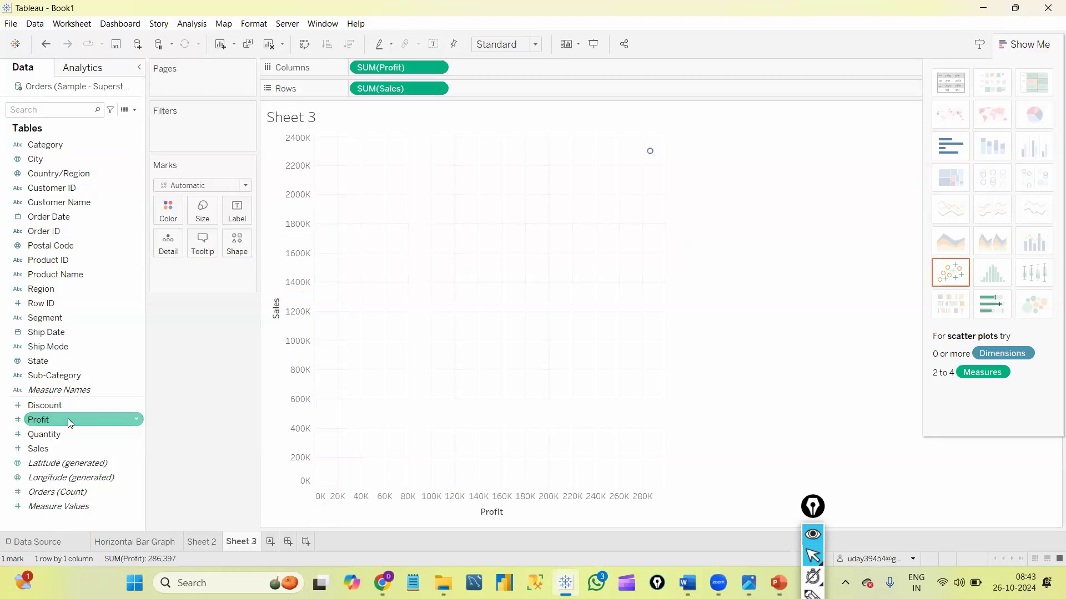
drag(64, 377, 446, 256)
drag(467, 266, 469, 264)
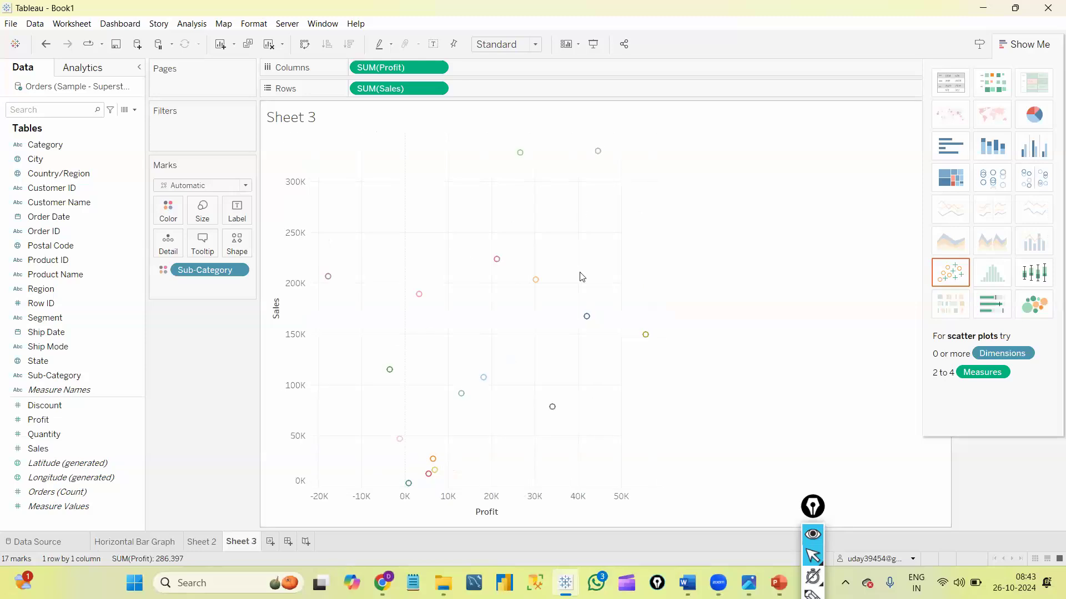
mouse_move(390, 376)
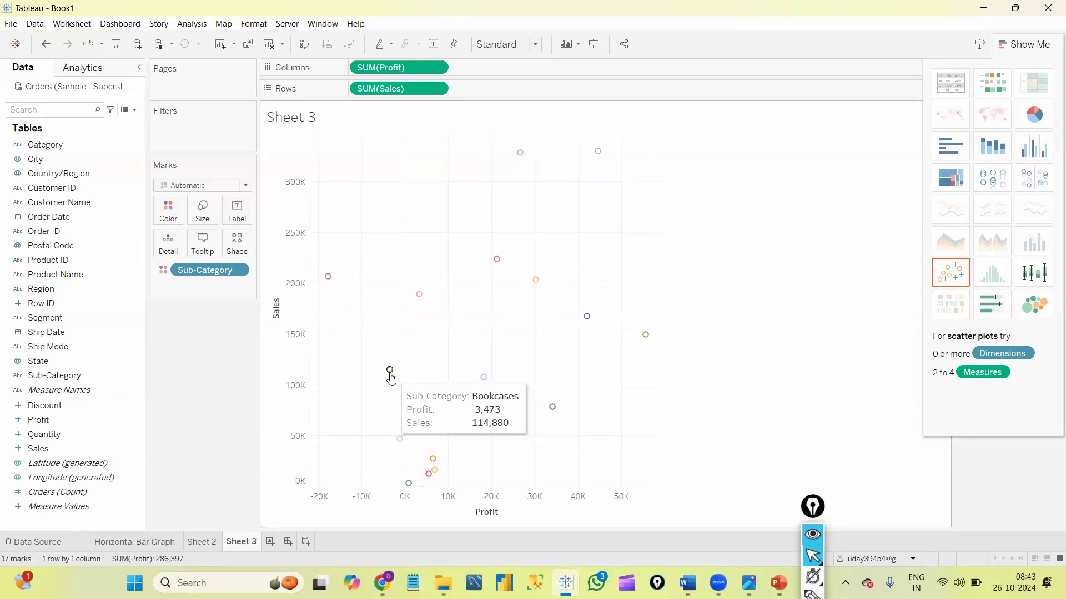
mouse_move(498, 262)
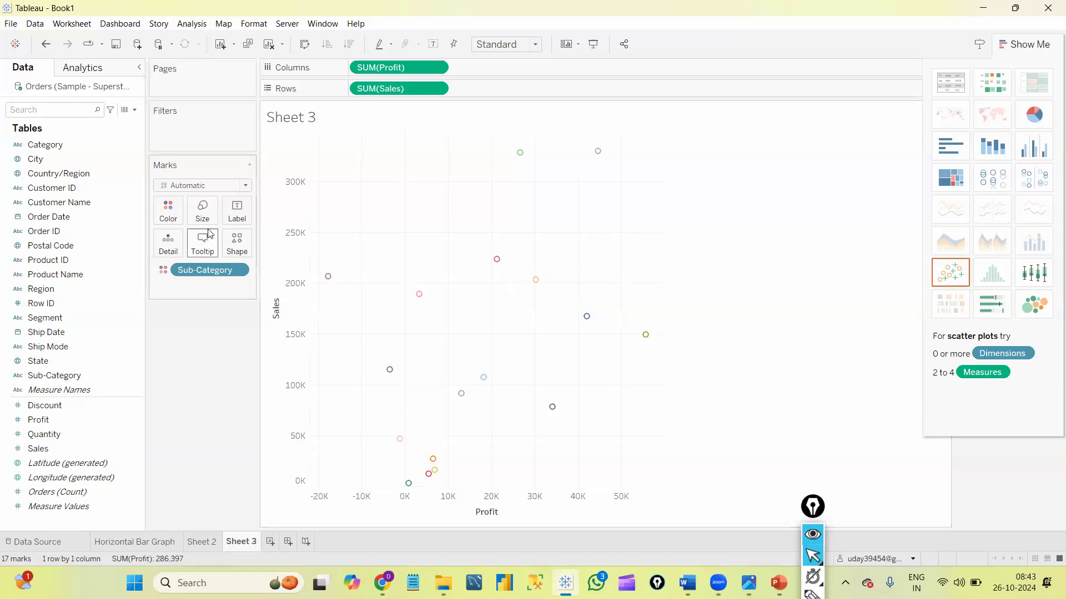
Enlarge the scatter plot's marks with the chart gallery hidden, and label each mark with its Sub-Category
click(203, 209)
drag(220, 242, 228, 245)
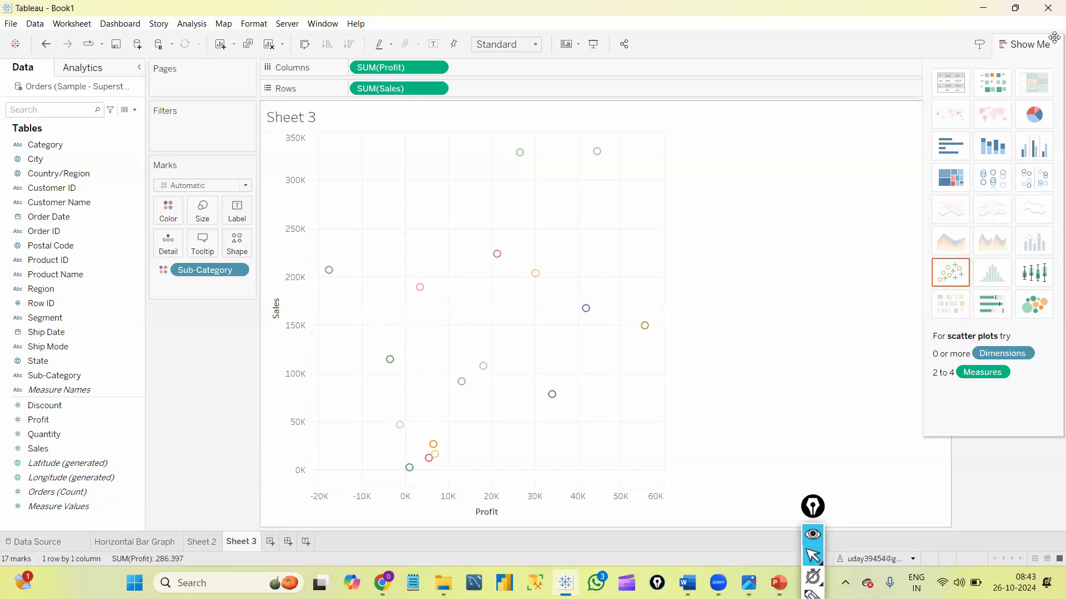
click(1020, 49)
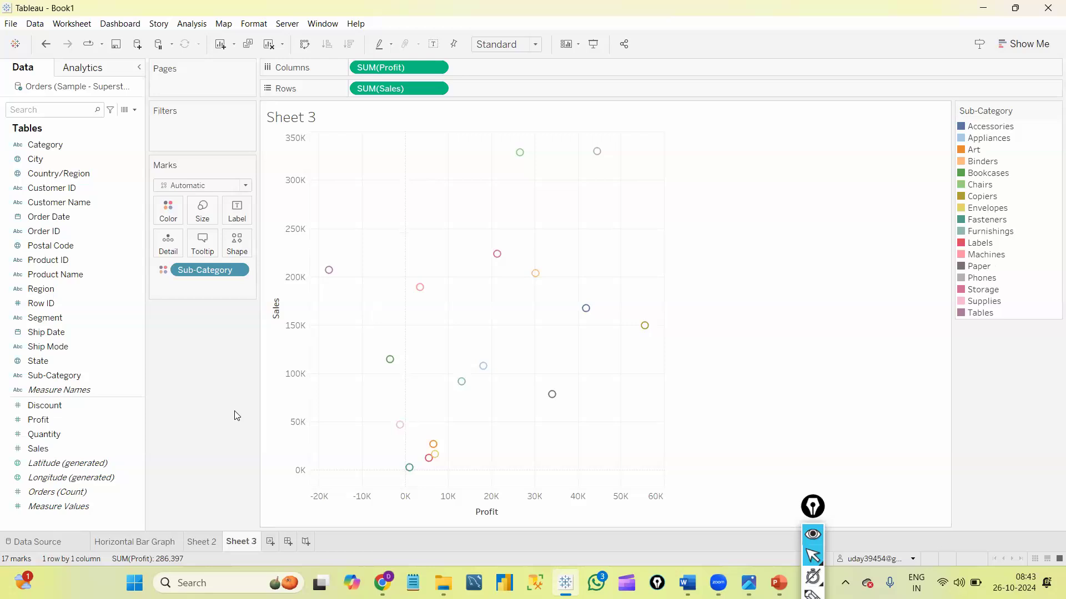
click(202, 212)
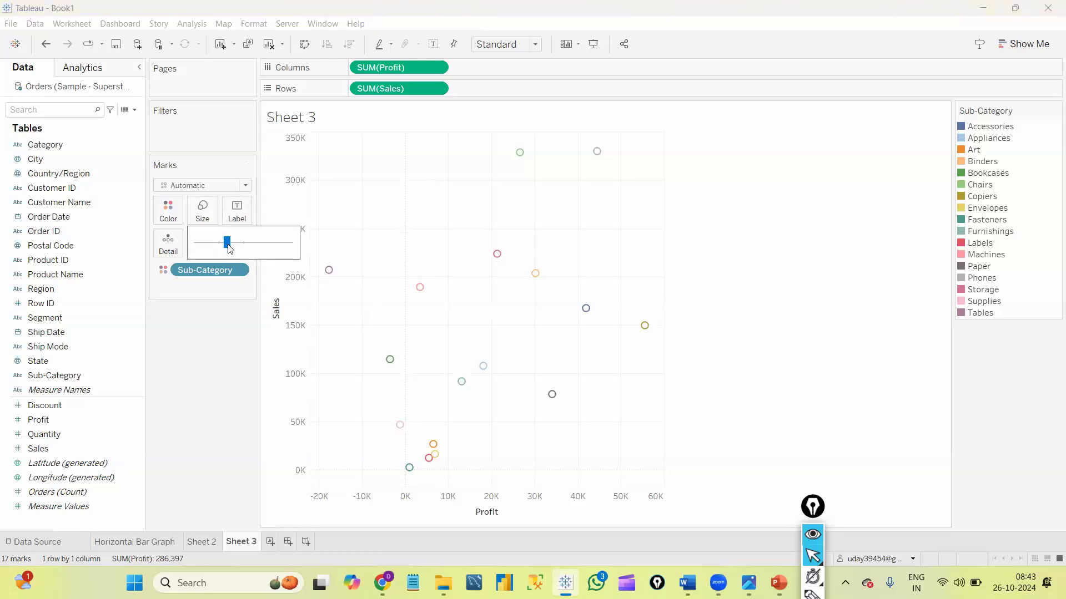
drag(228, 244, 236, 245)
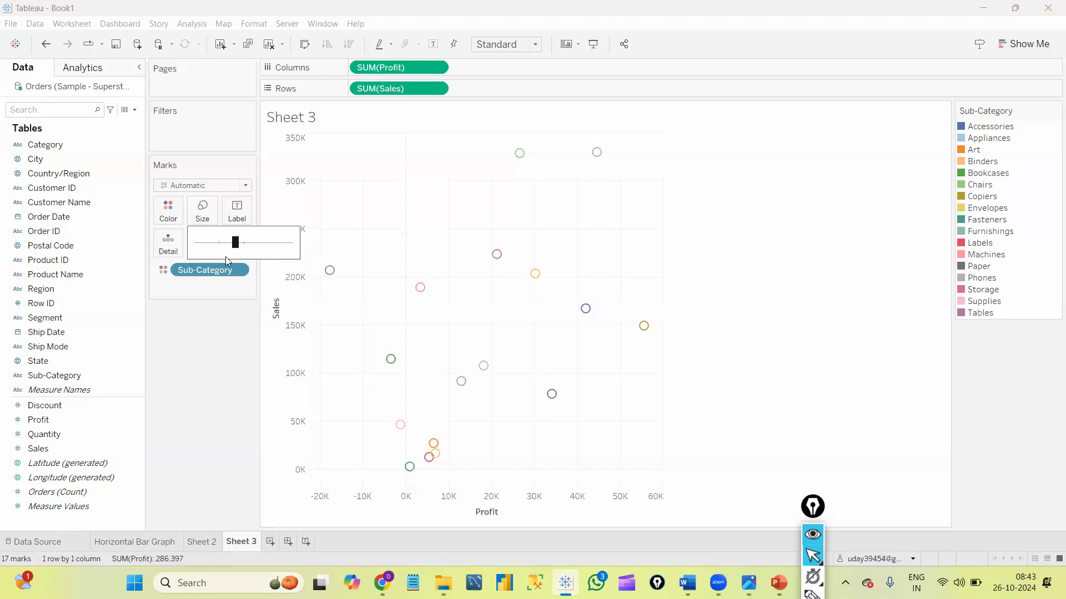
click(186, 369)
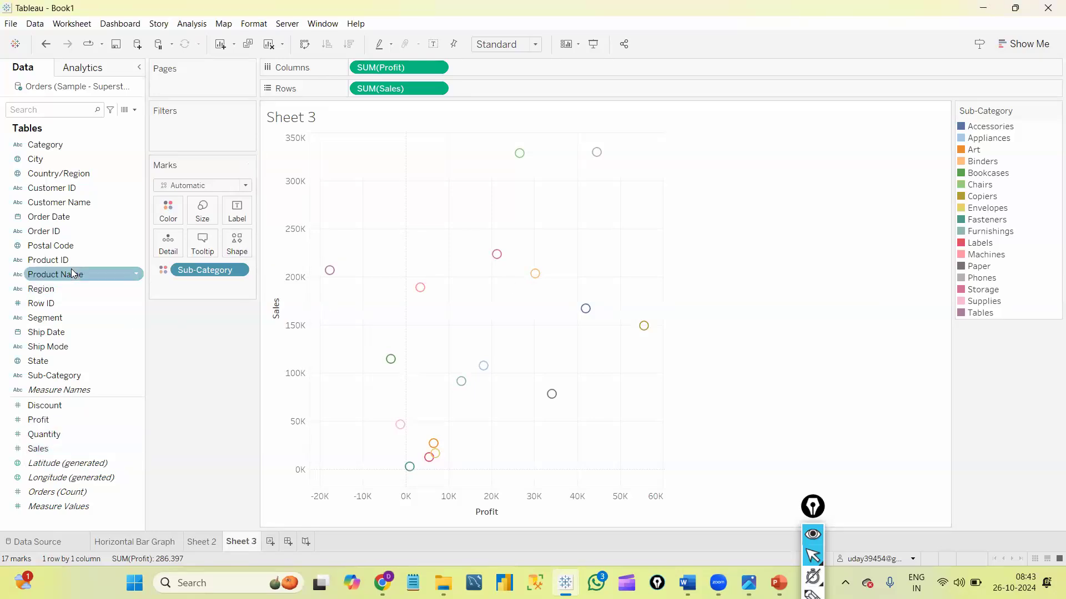
drag(73, 373, 237, 216)
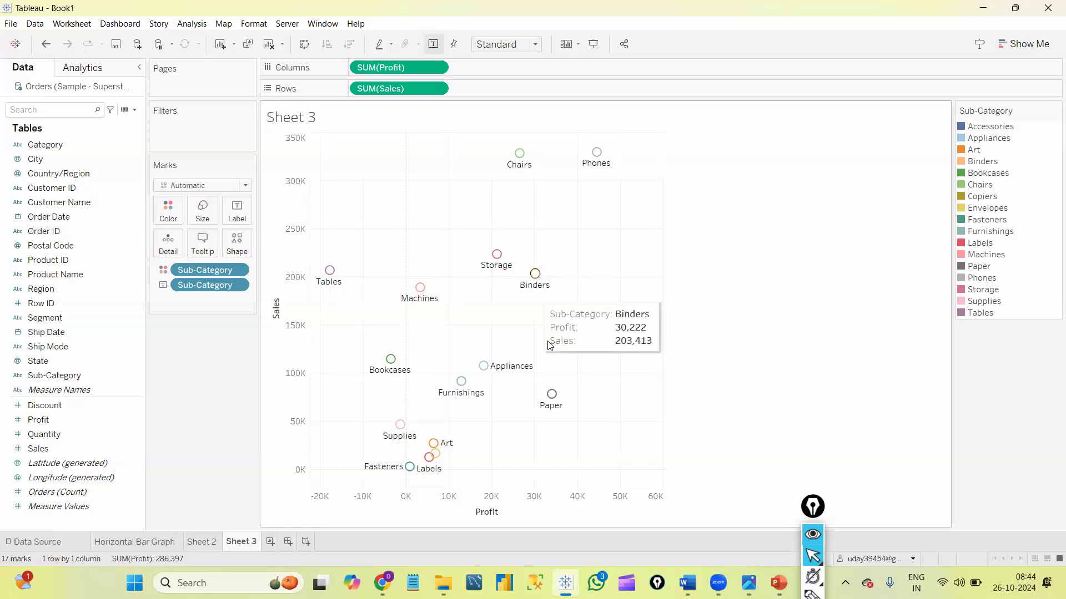
Show the chart gallery and compare the line chart on Sheet 2 with the scatter plot on Sheet 3
click(1023, 44)
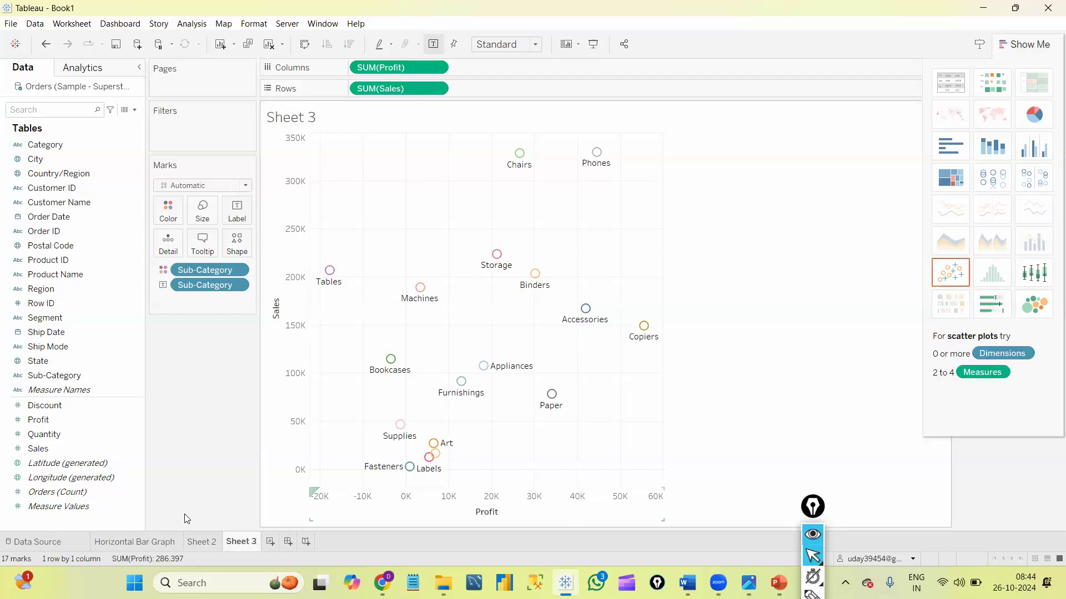
click(164, 542)
click(193, 543)
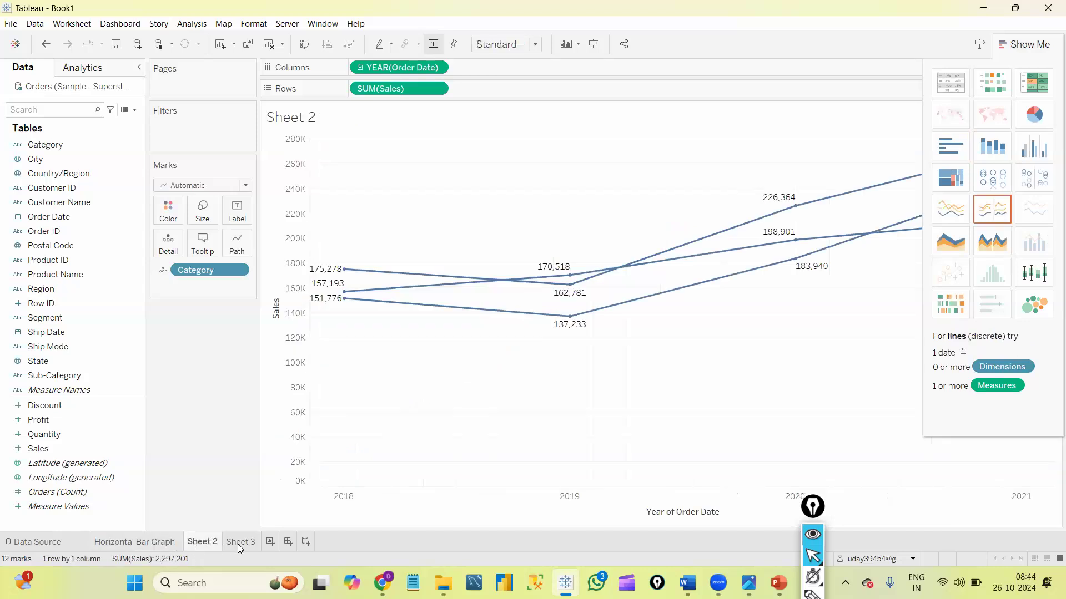
click(237, 543)
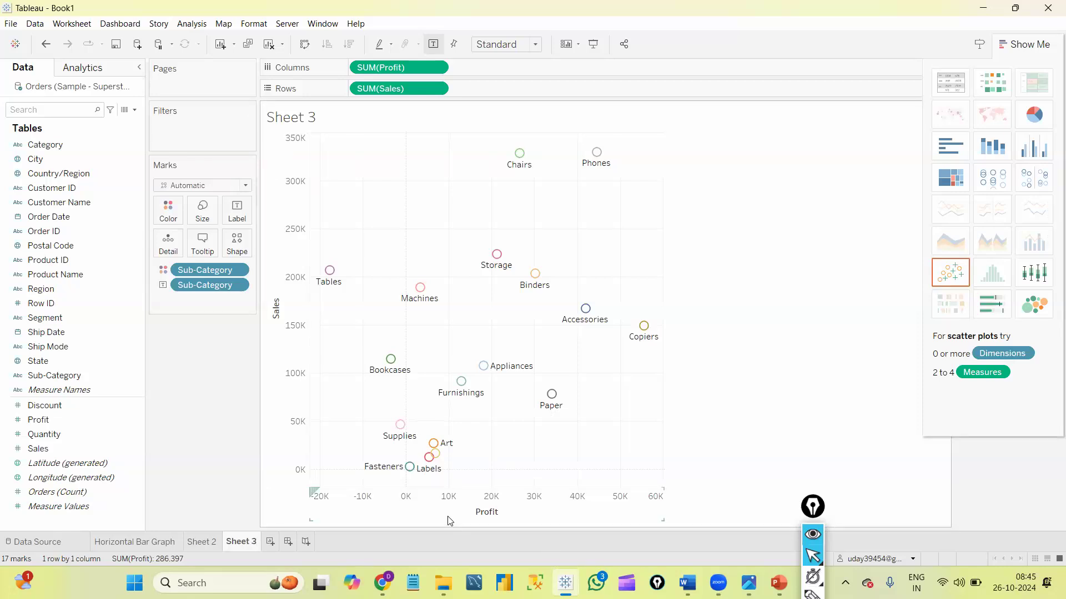
Add a new blank worksheet and return to the Horizontal Bar Graph sheet with the chart gallery hidden
click(271, 541)
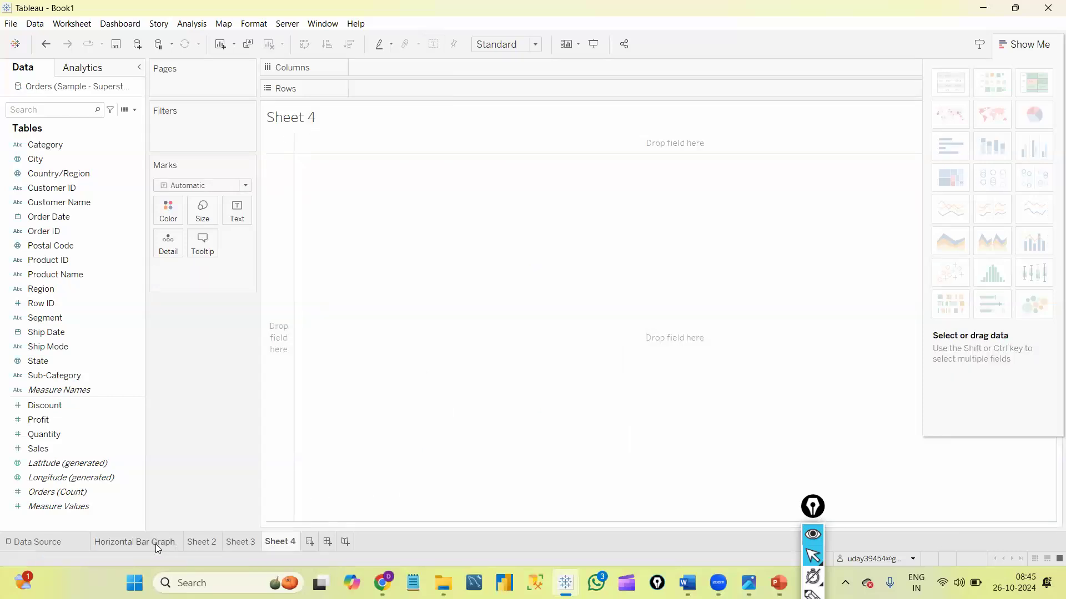
click(155, 547)
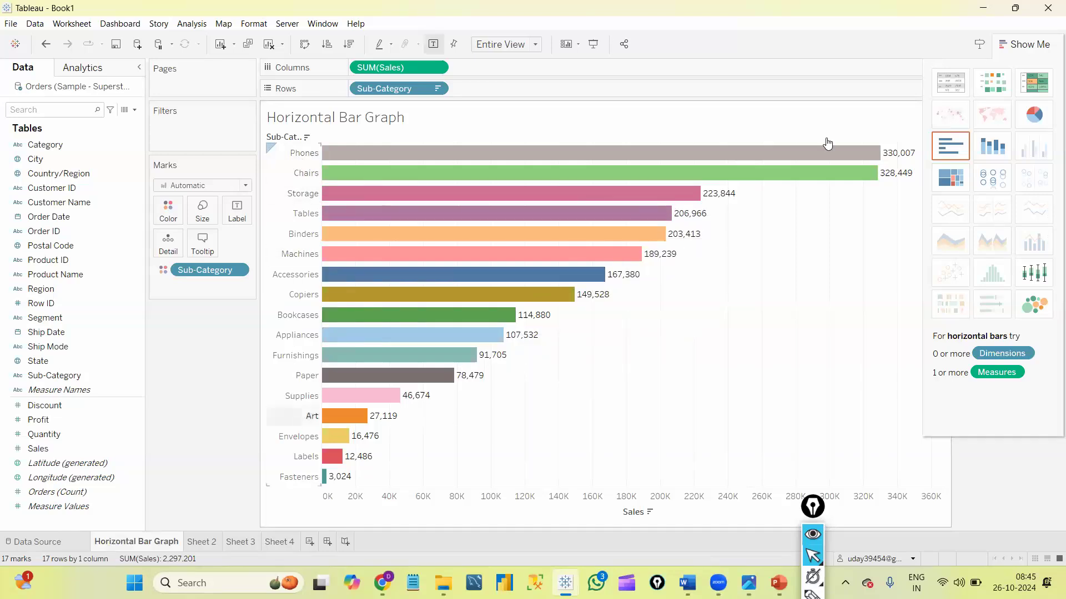
click(1023, 44)
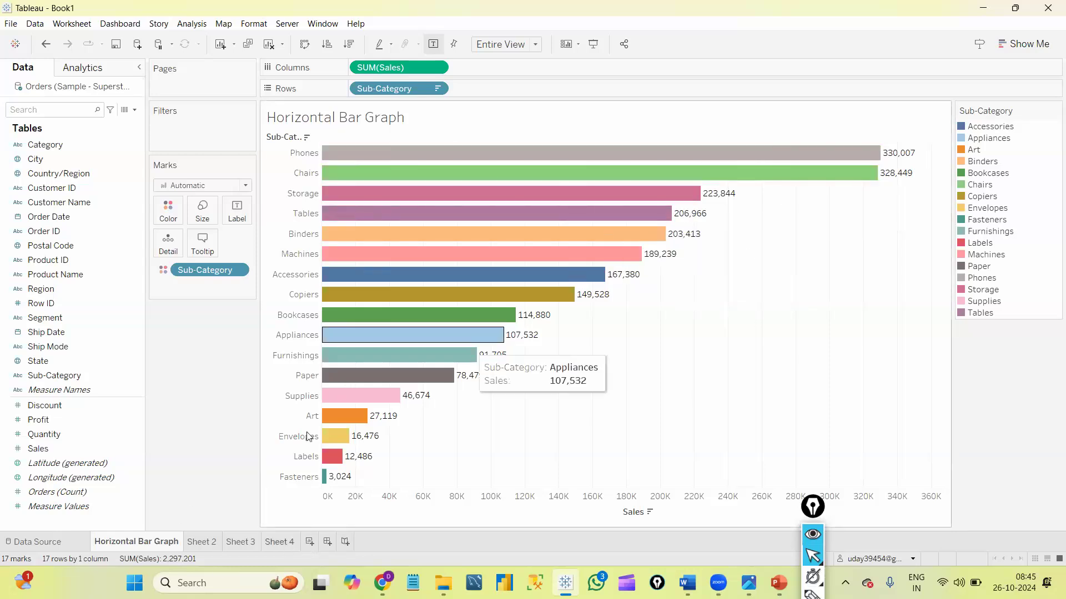
click(278, 541)
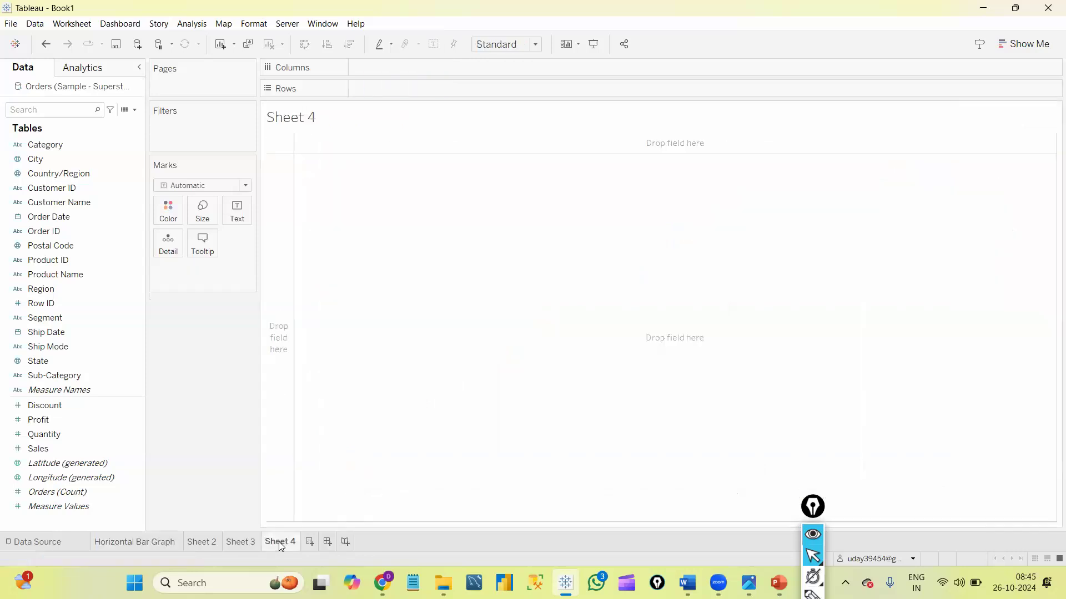
click(135, 541)
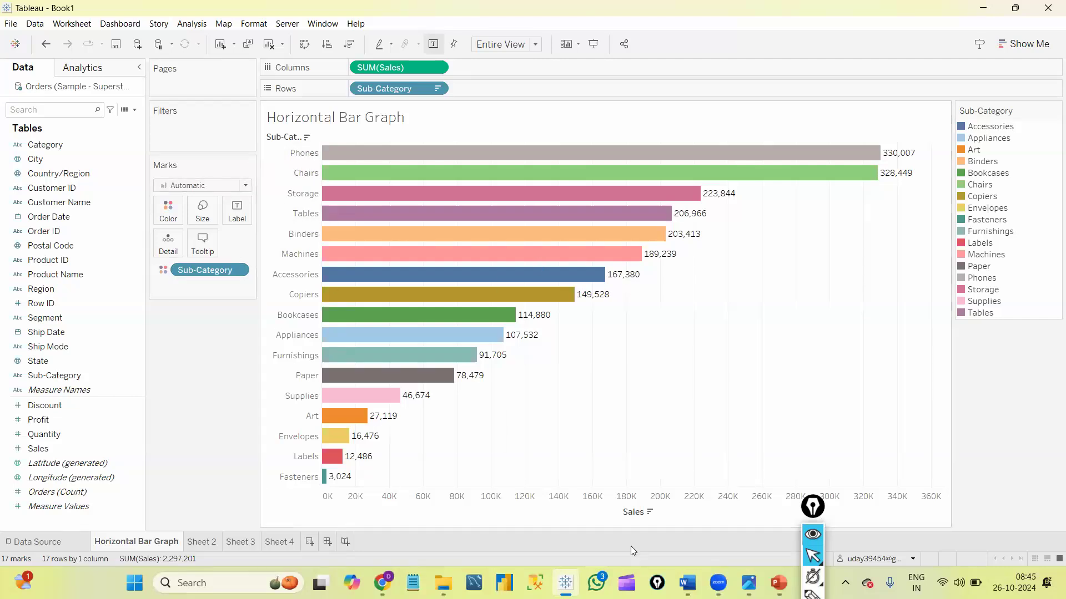
Start a Sub-Category filter on the bar chart and review its General, Wildcard, Condition and Top options
click(61, 377)
drag(61, 375, 189, 129)
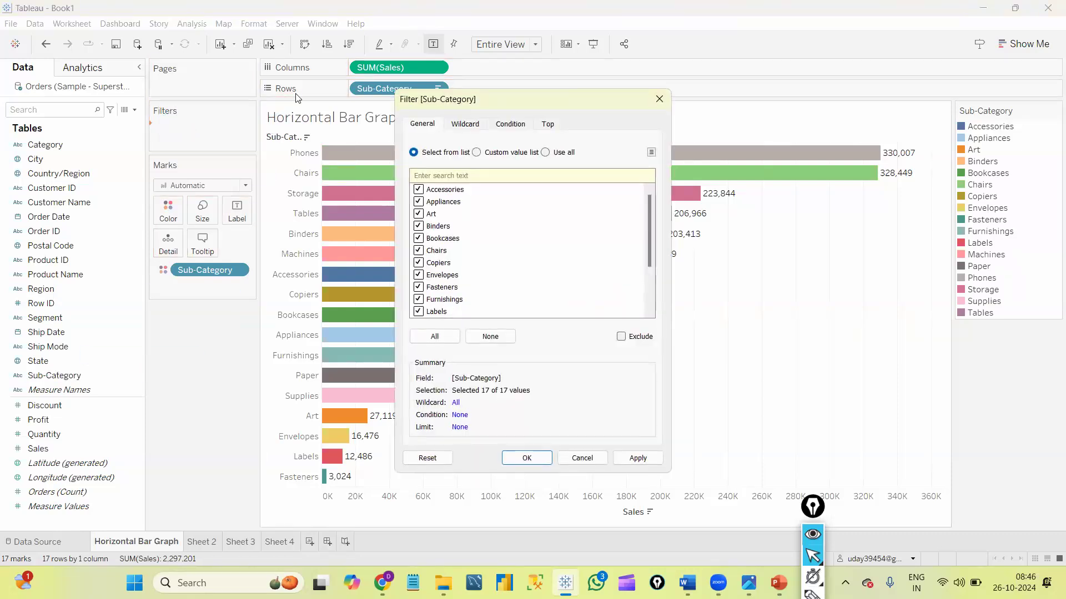
drag(500, 99, 291, 103)
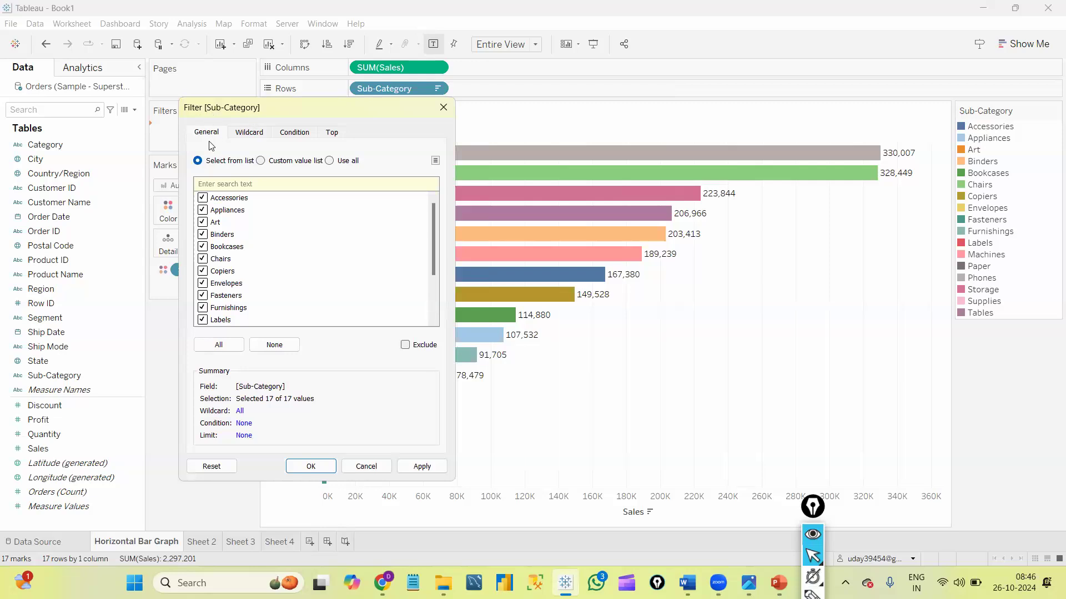
click(248, 133)
click(289, 134)
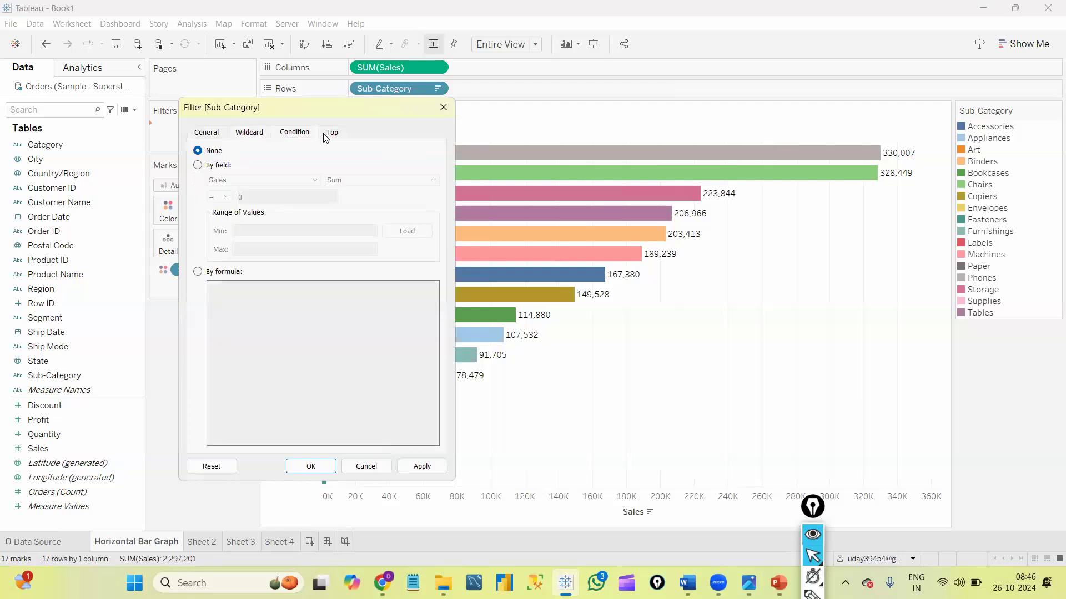
click(327, 135)
click(206, 135)
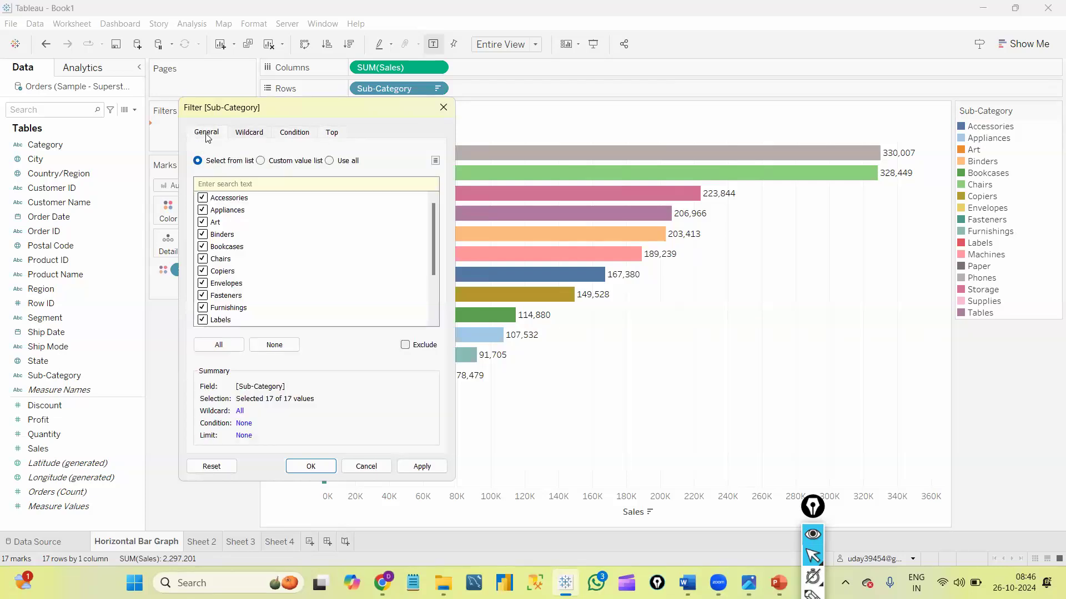
click(333, 135)
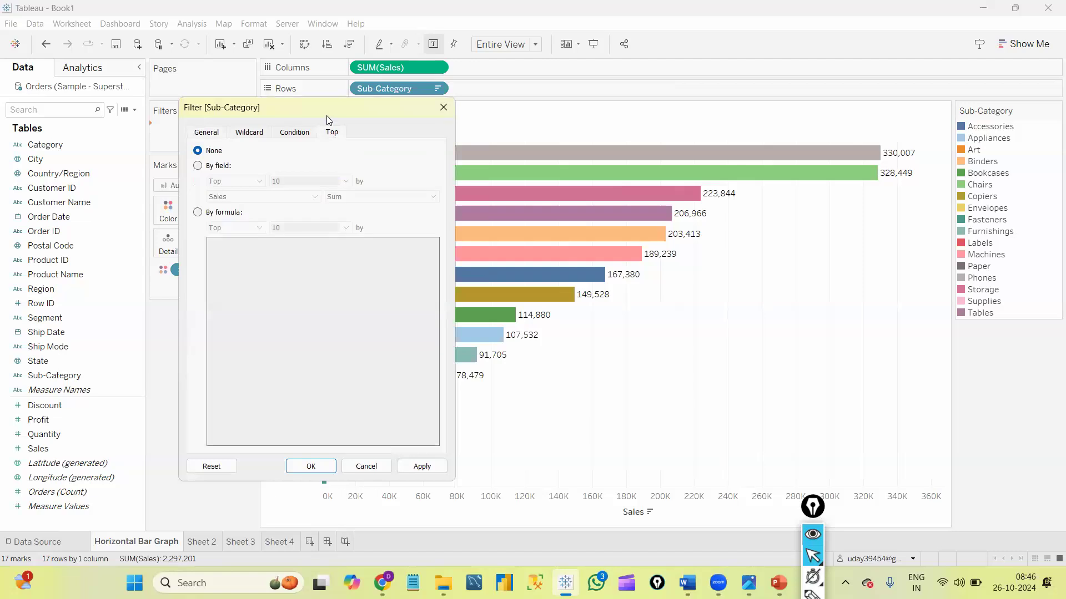
Limit the Sub-Category filter by field to the top 5 by sum of Sales and apply it to the bar chart
click(199, 167)
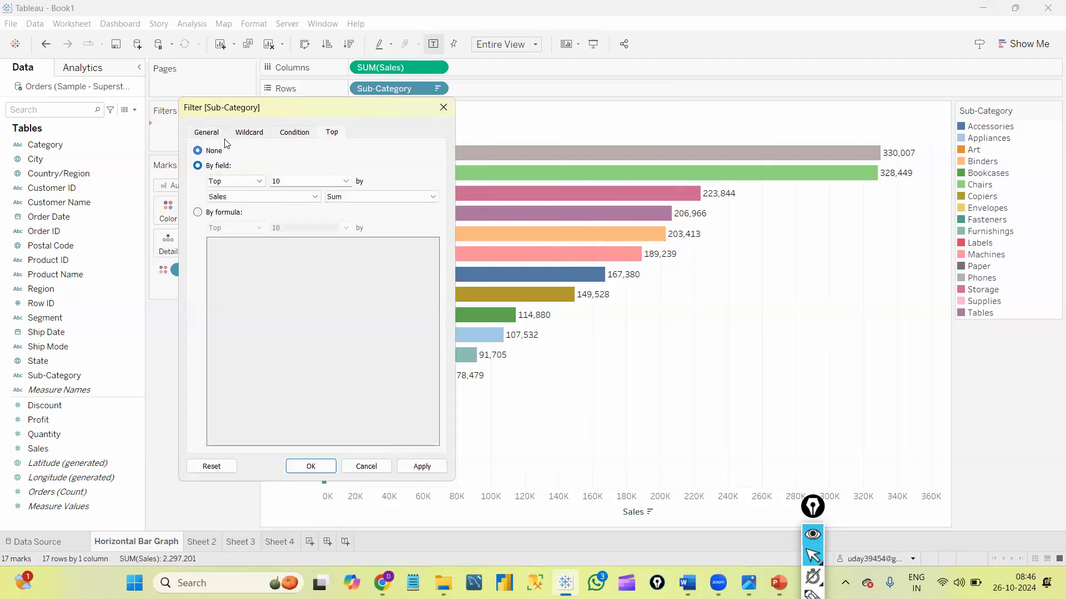
drag(269, 112, 499, 247)
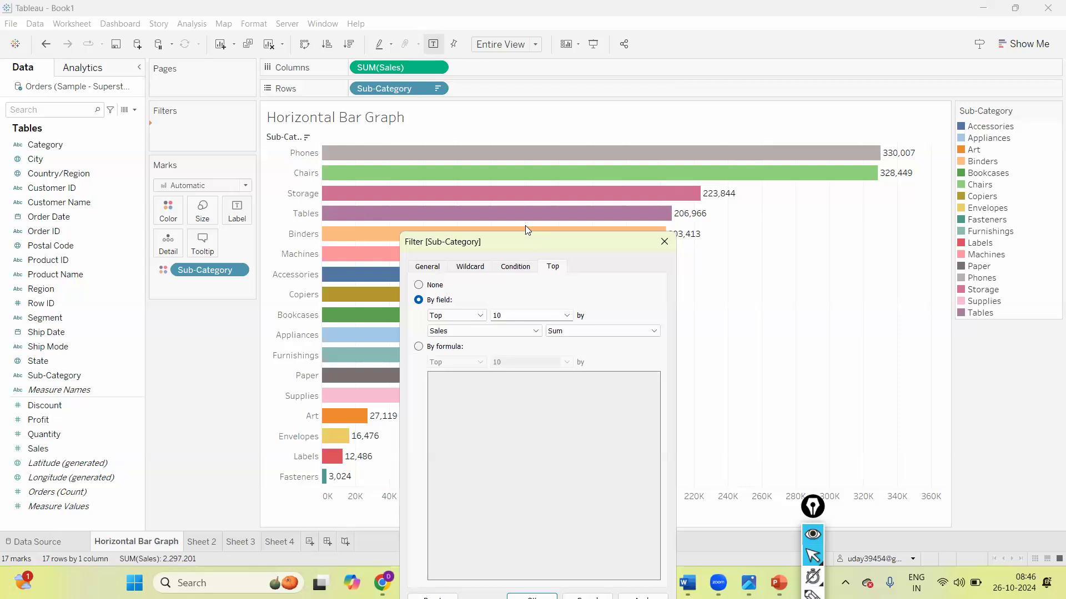
drag(527, 241, 487, 170)
click(441, 245)
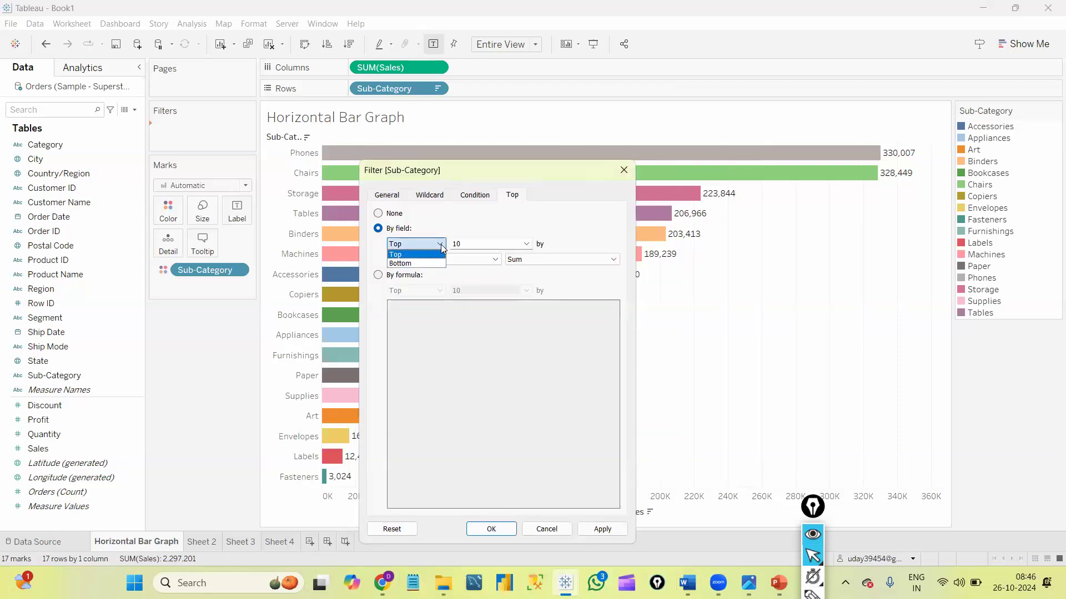
click(441, 245)
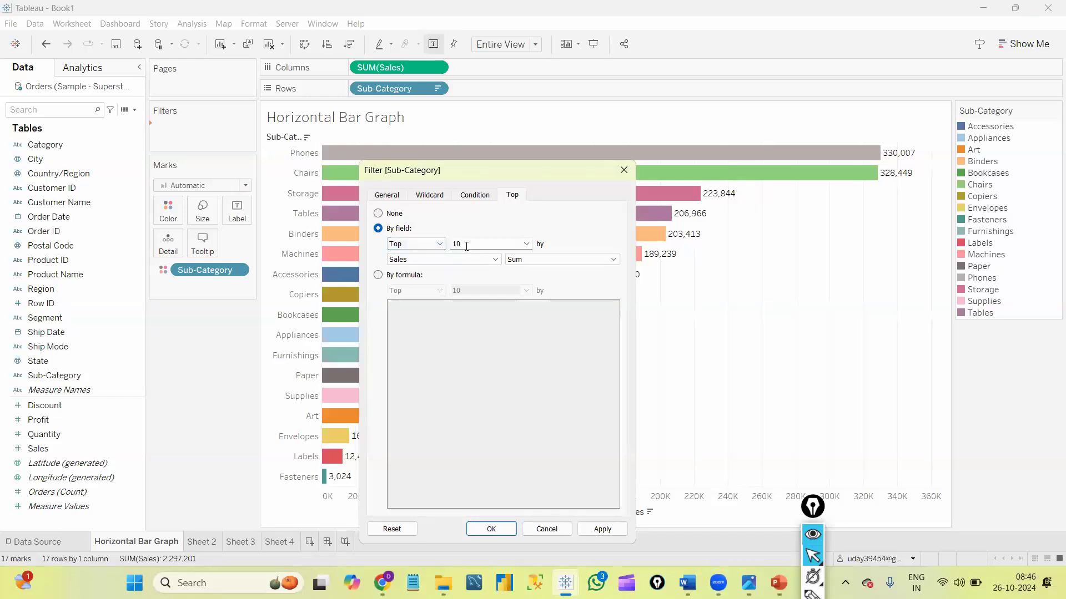
key(BackSpace)
key(BackSpace)
text(5)
key(Tab)
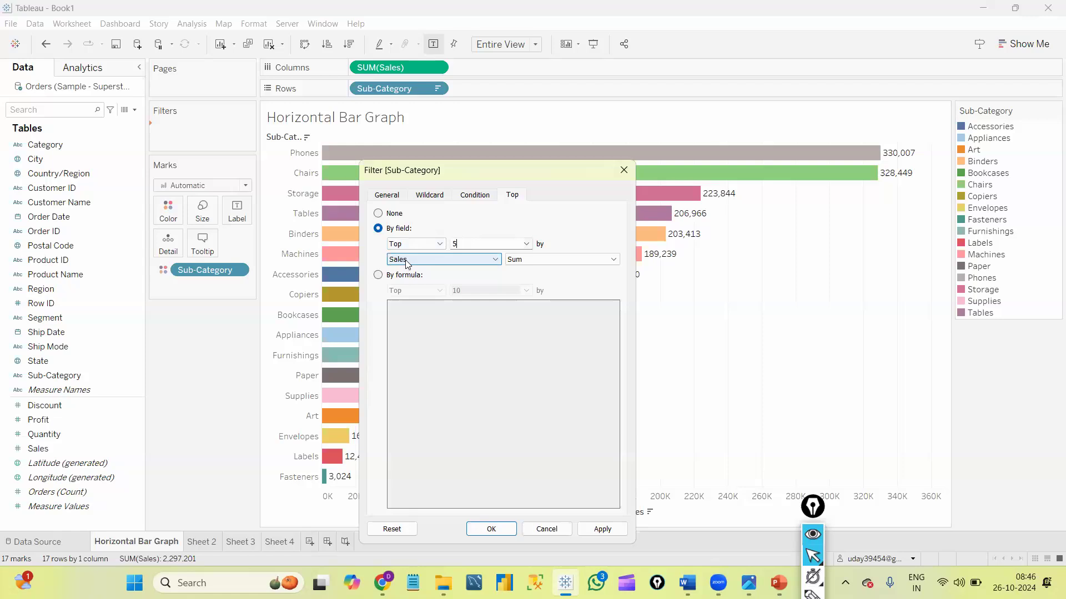
drag(449, 177, 593, 173)
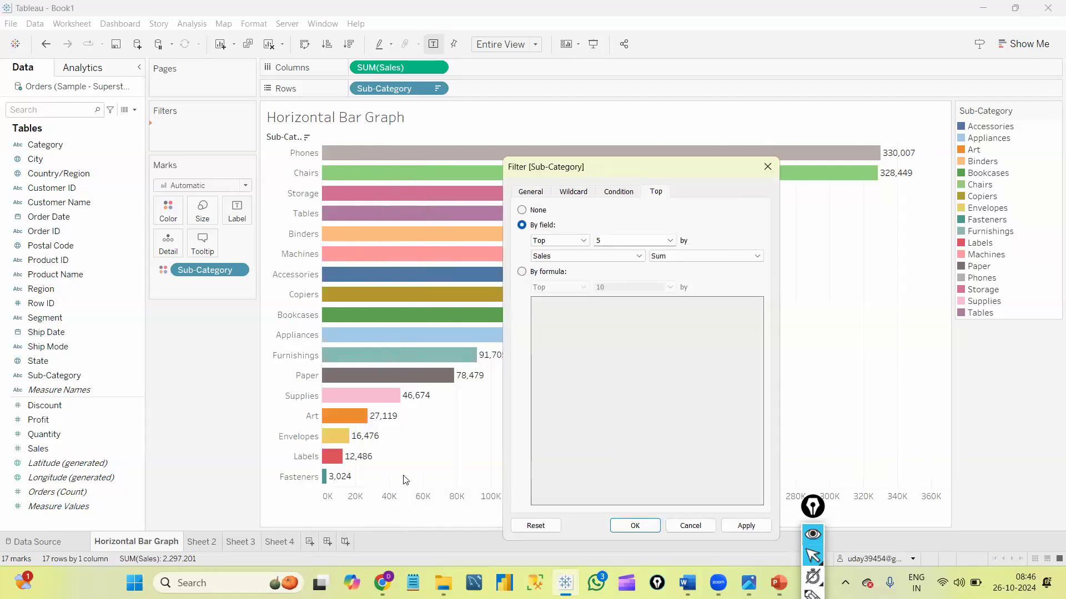
click(611, 257)
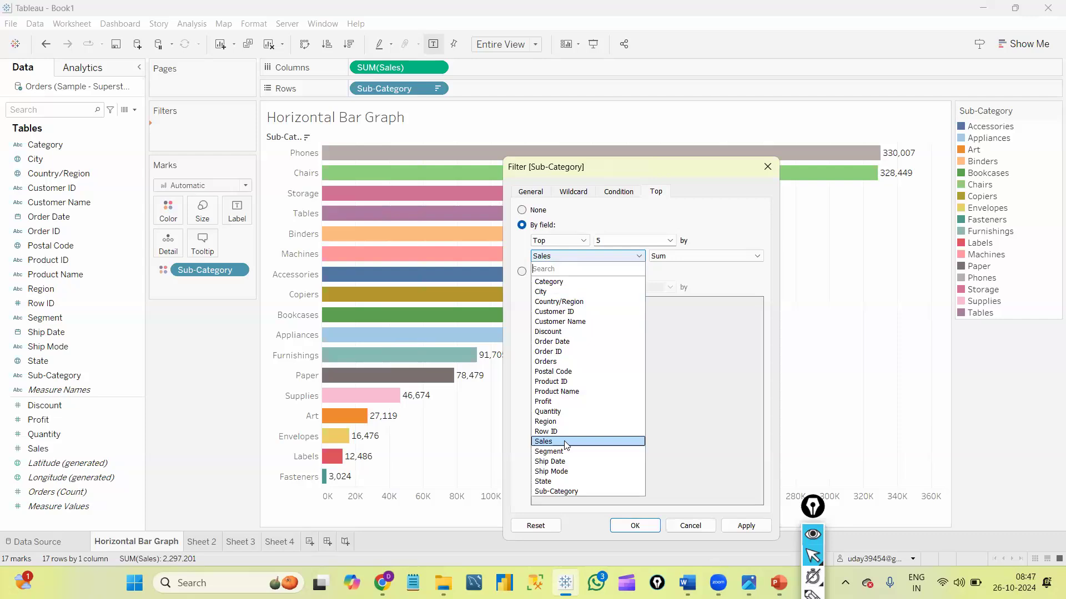
click(637, 257)
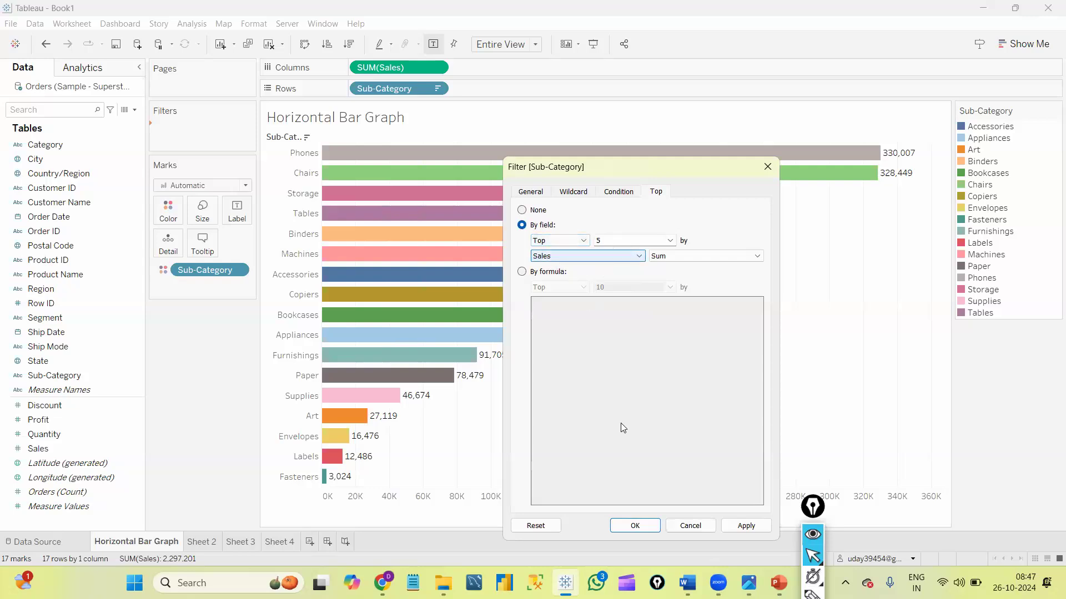
click(638, 524)
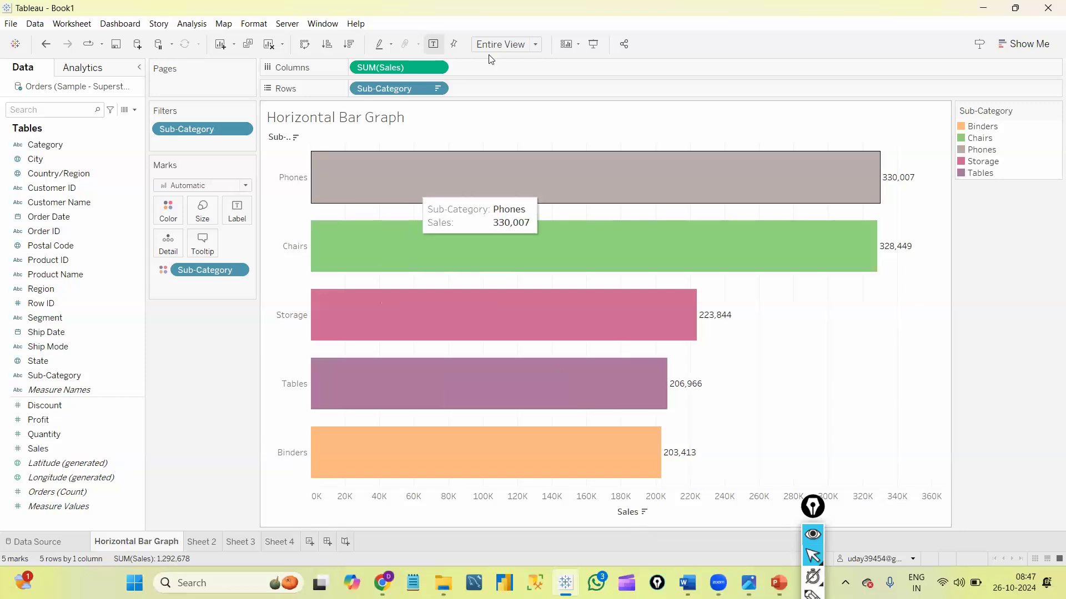
Set the filtered bar chart's view fit to Standard
click(535, 45)
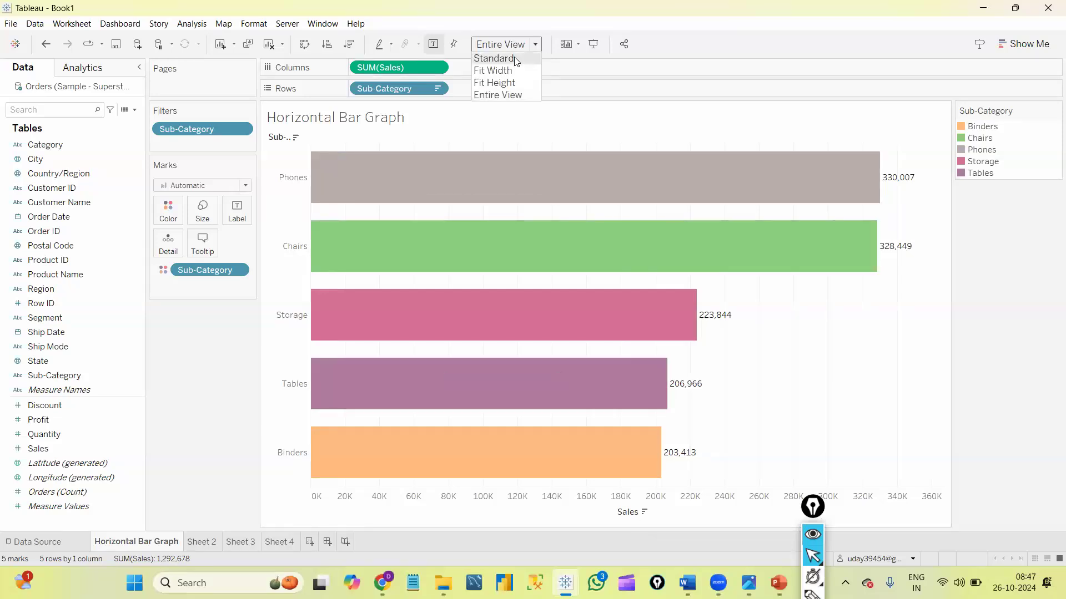
click(514, 56)
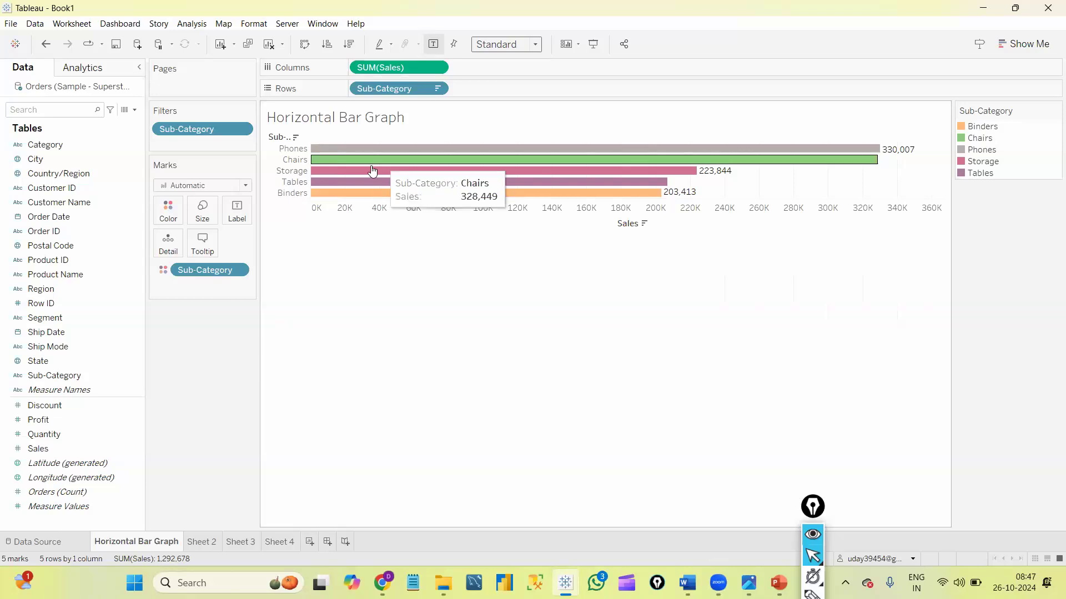
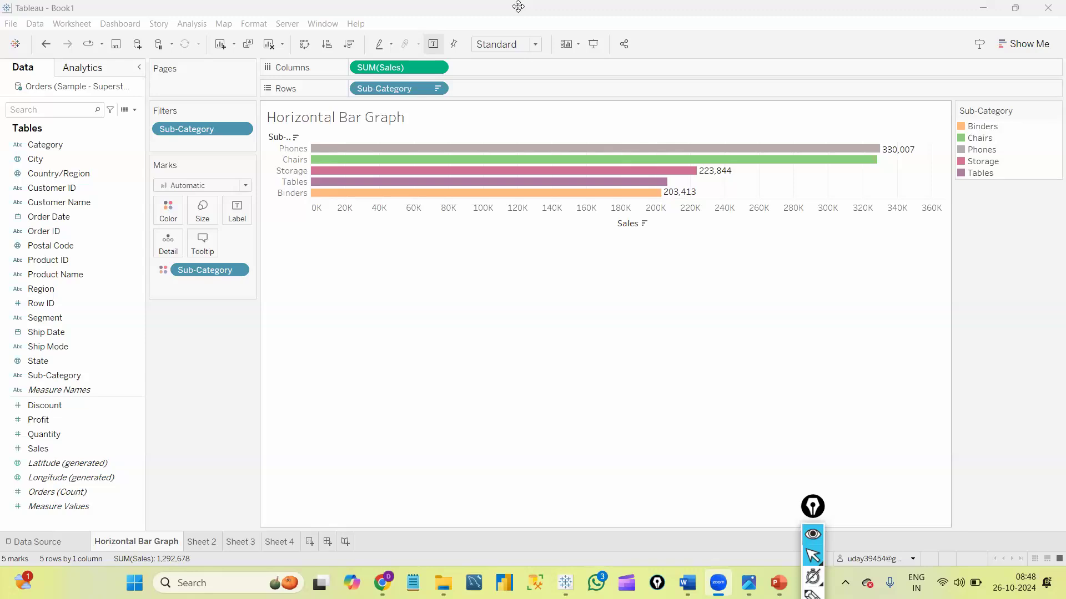
mouse_move(350, 198)
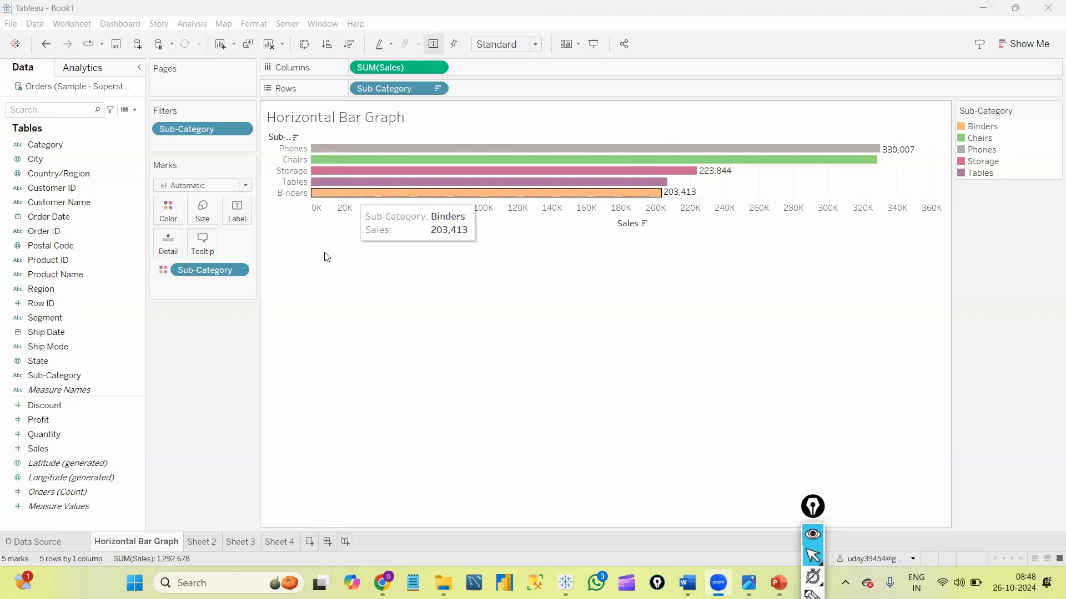
Build a horizontal bar chart of Sales by Sub-Category on Sheet 4
click(279, 542)
click(75, 376)
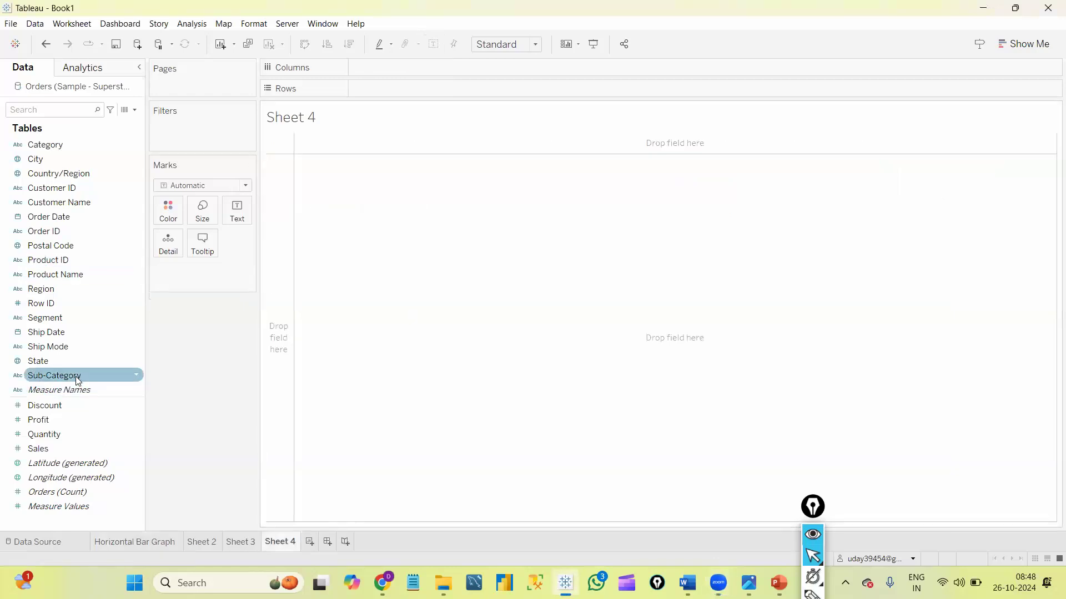
double_click(75, 377)
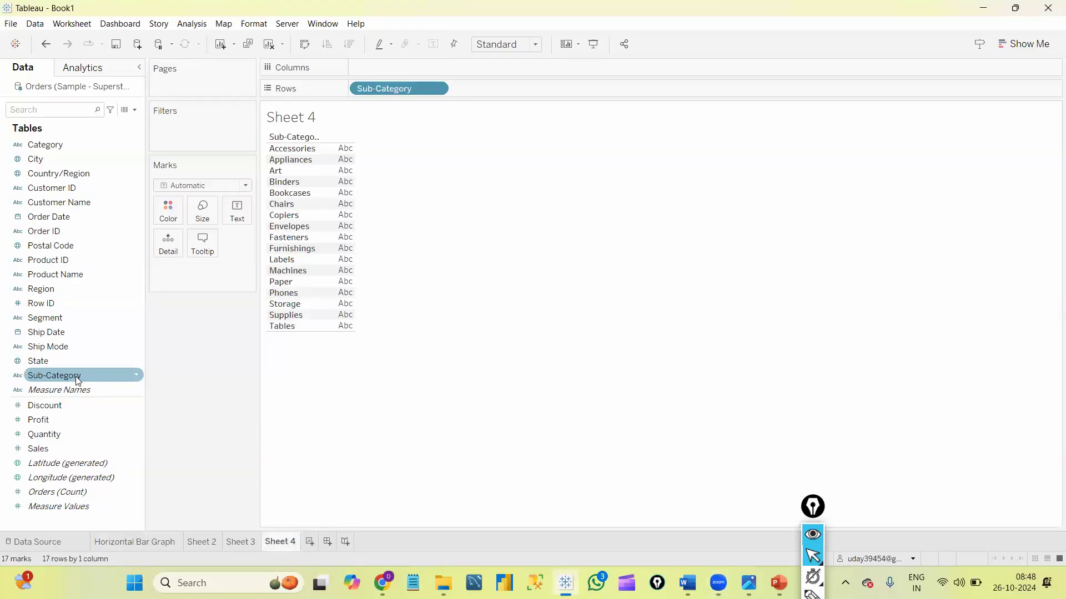
double_click(54, 450)
click(1024, 44)
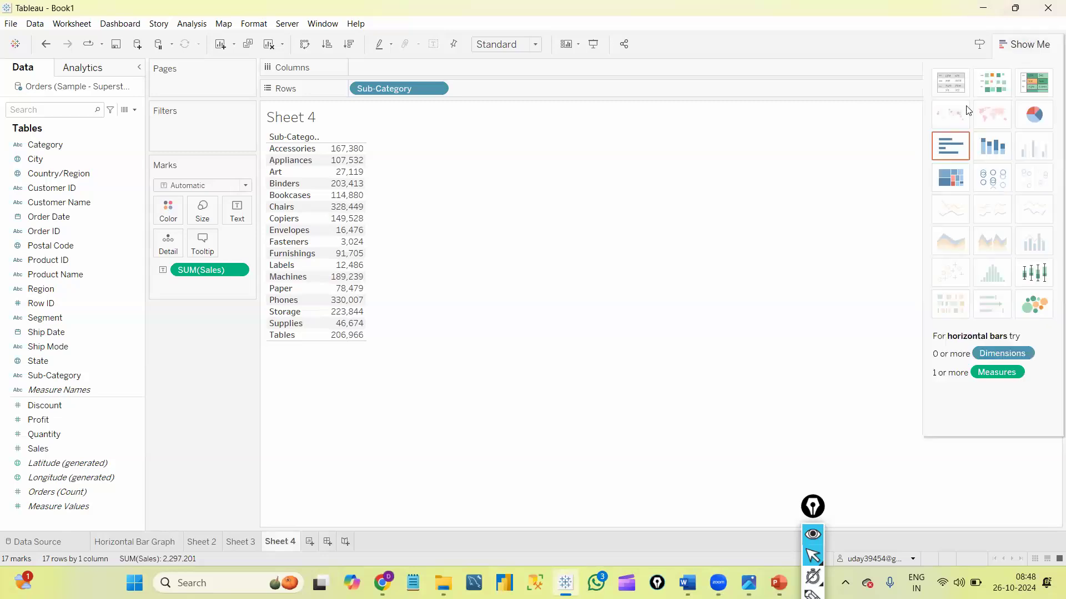
click(946, 146)
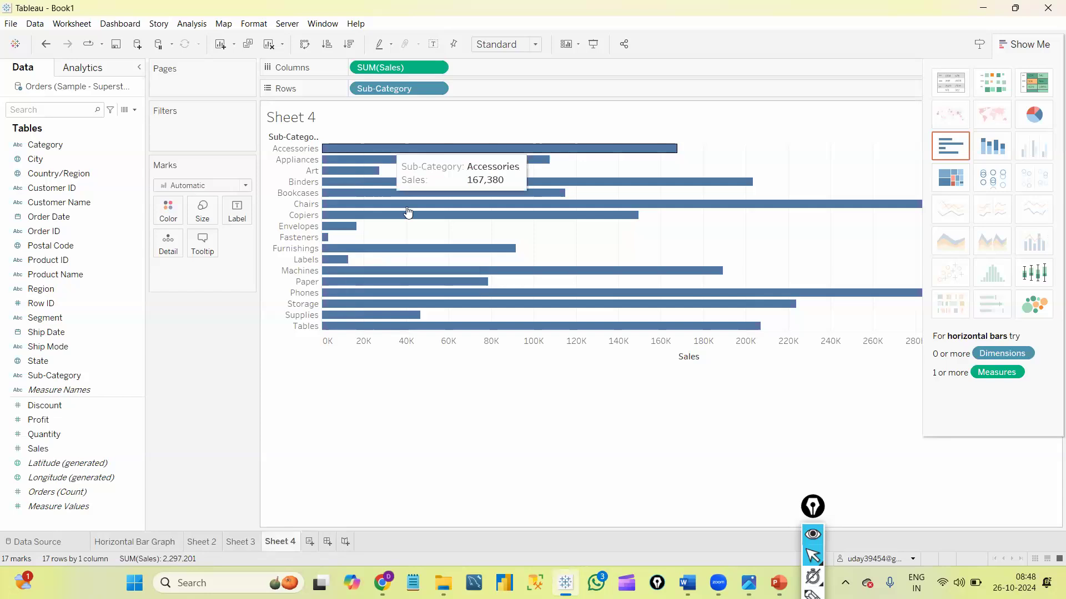
mouse_move(396, 302)
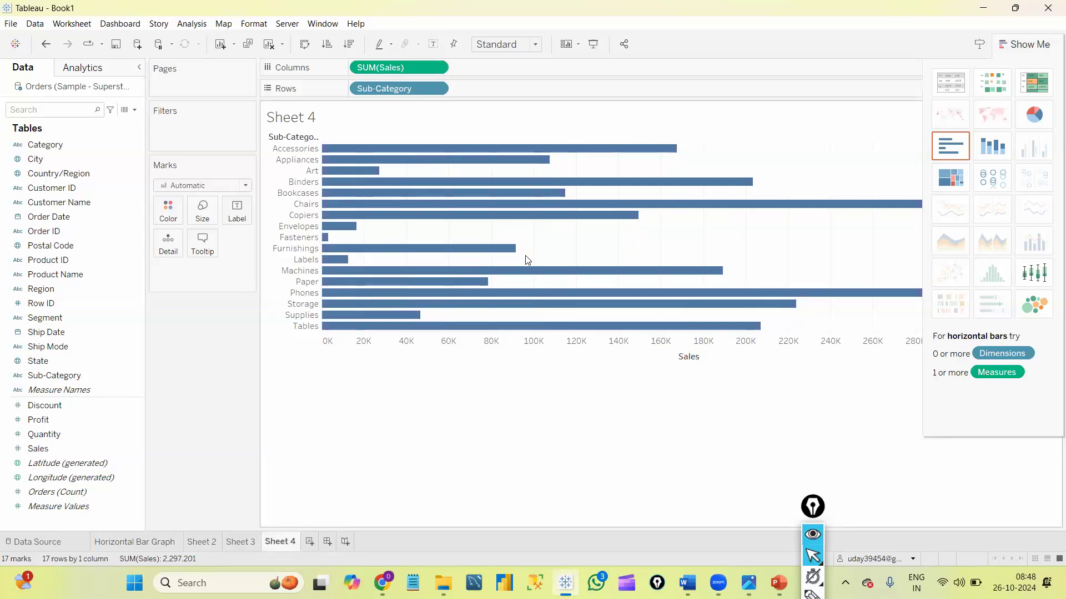
Review the Horizontal Bar Graph sheet for comparison and return to Sheet 4
click(155, 542)
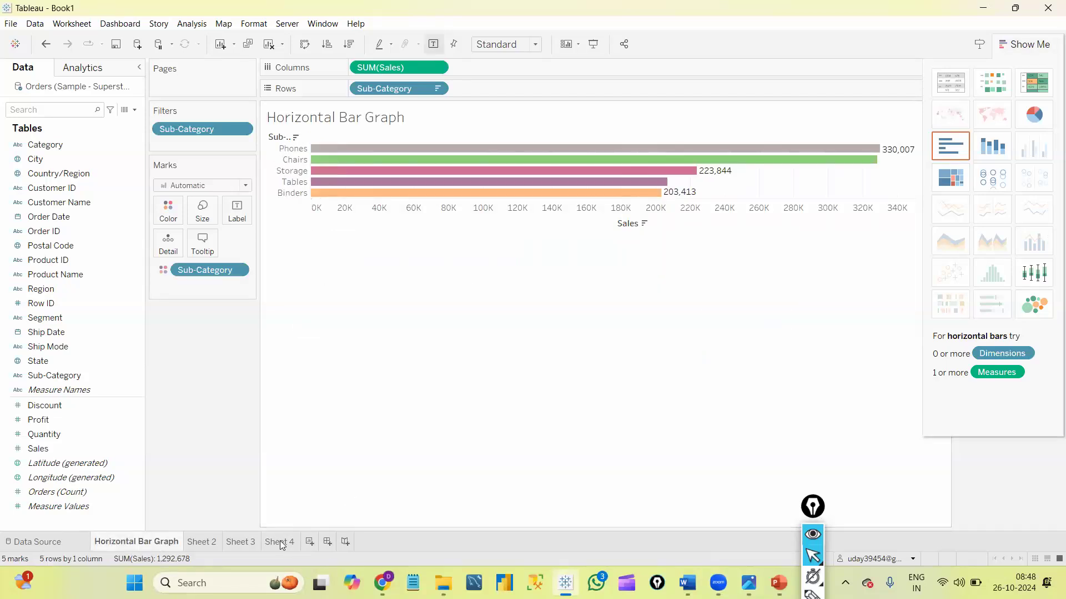
mouse_move(280, 541)
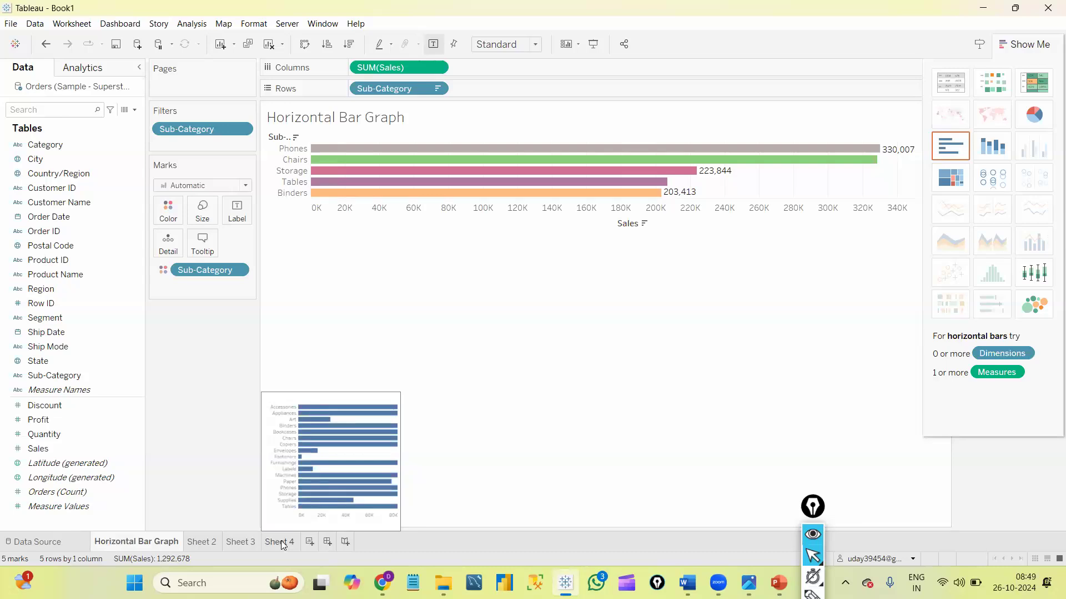
click(281, 540)
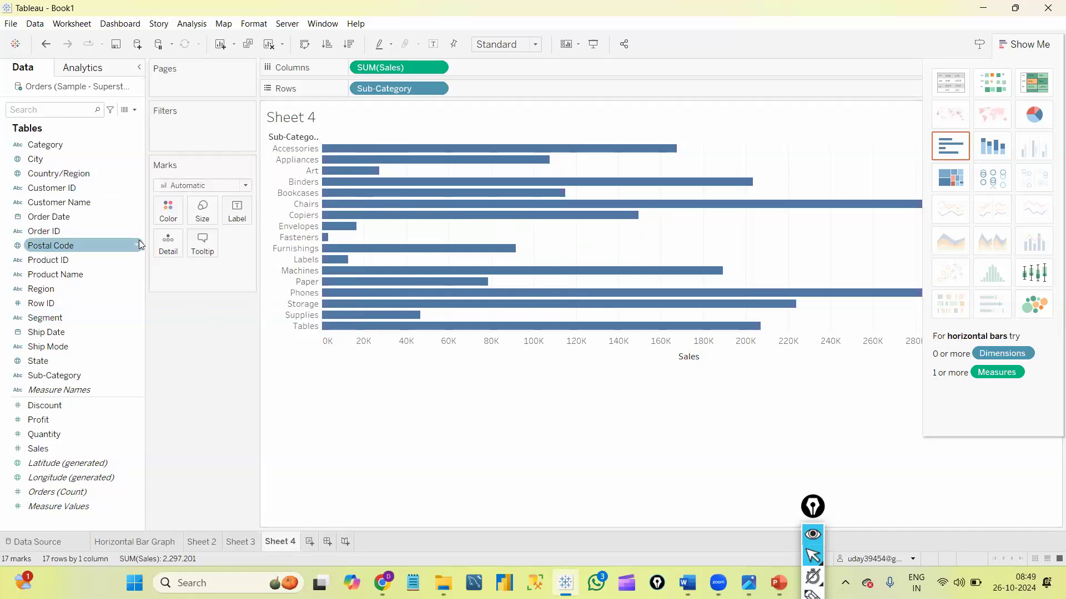
Show mark labels on the bars and set up a Sub-Category filter by field for the top 5 by sum of Sales
click(433, 44)
drag(60, 378, 189, 126)
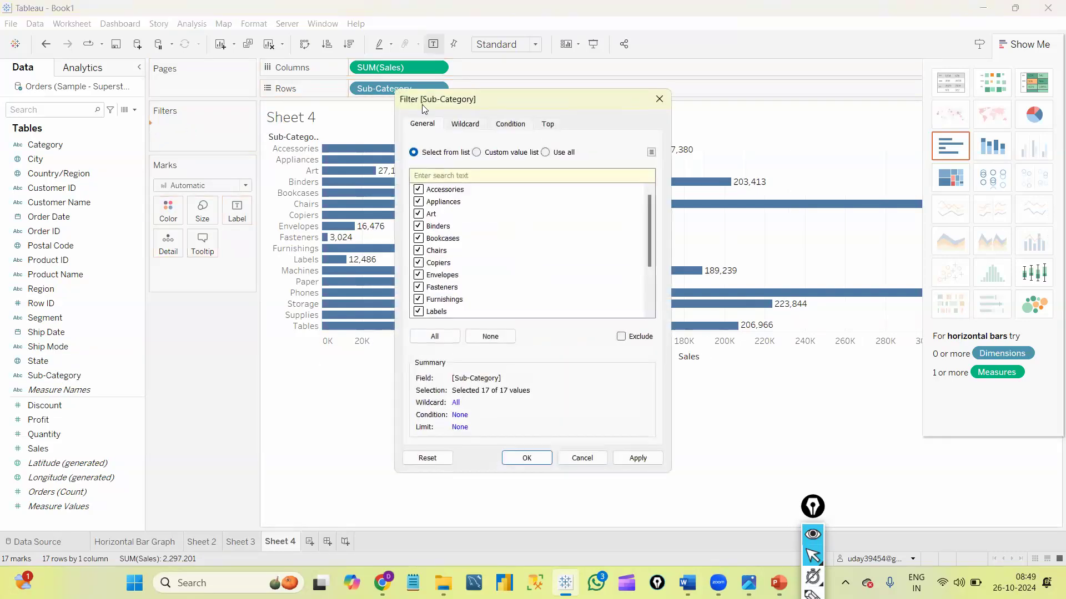
click(548, 125)
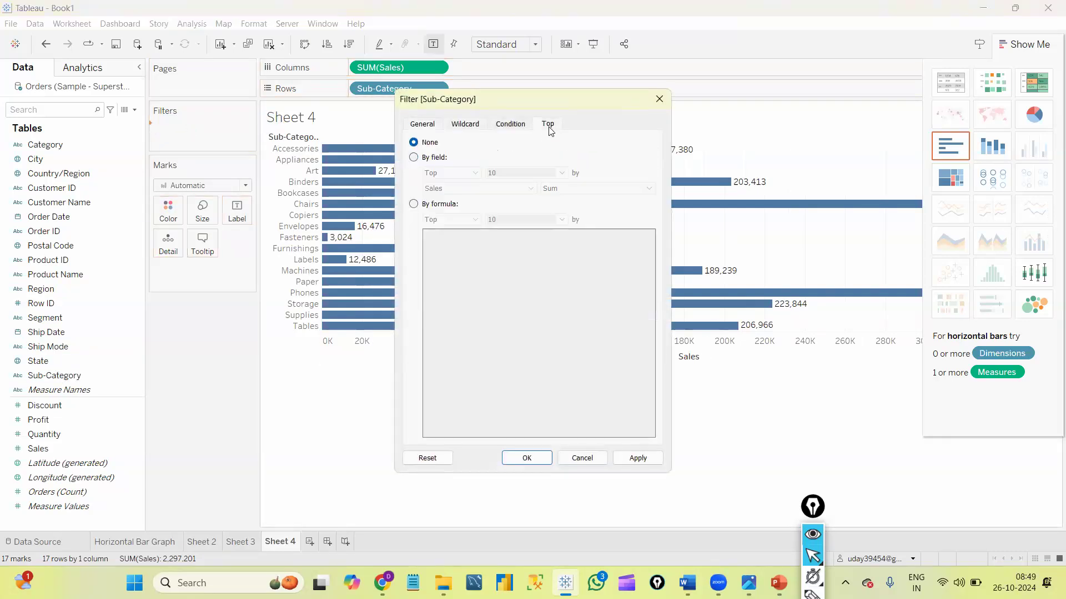
click(414, 159)
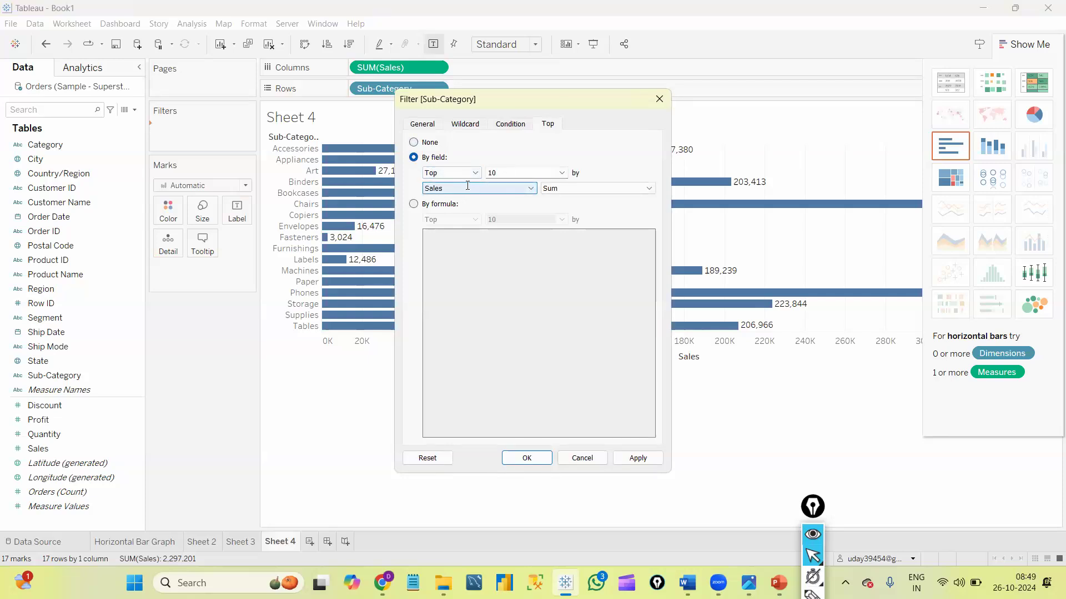
click(502, 170)
double_click(481, 169)
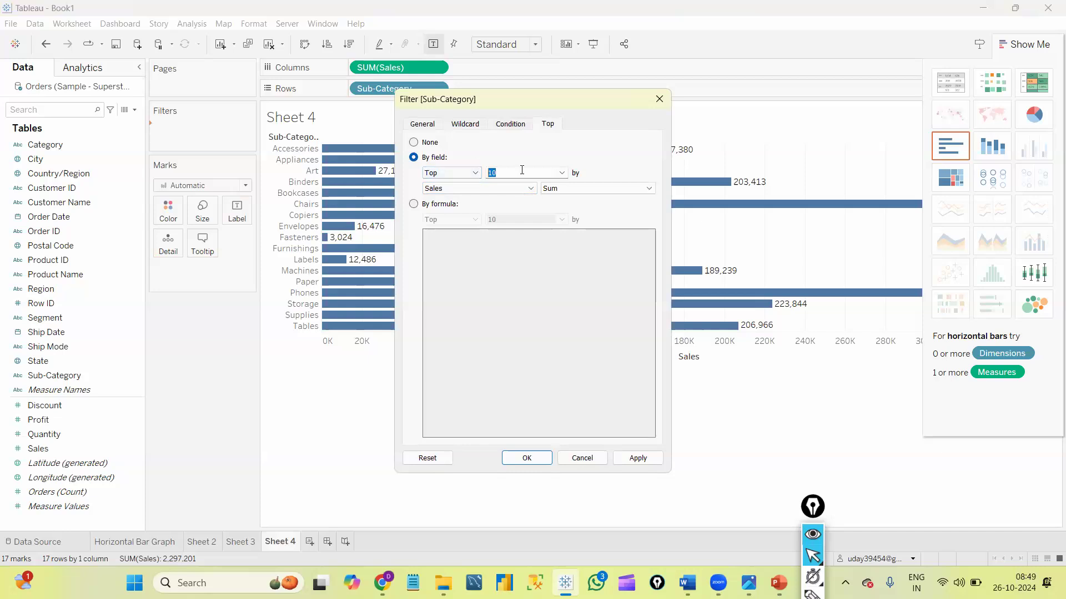
key(BackSpace)
text(5)
Start a new parameter for the filter's top limit and name it Top N Sales
click(562, 174)
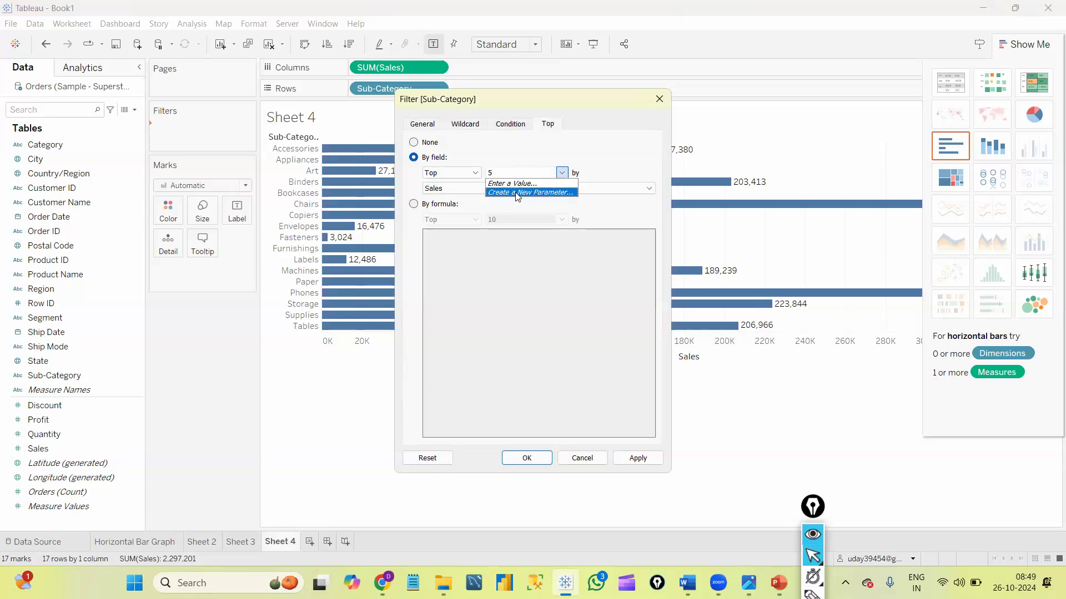
click(538, 195)
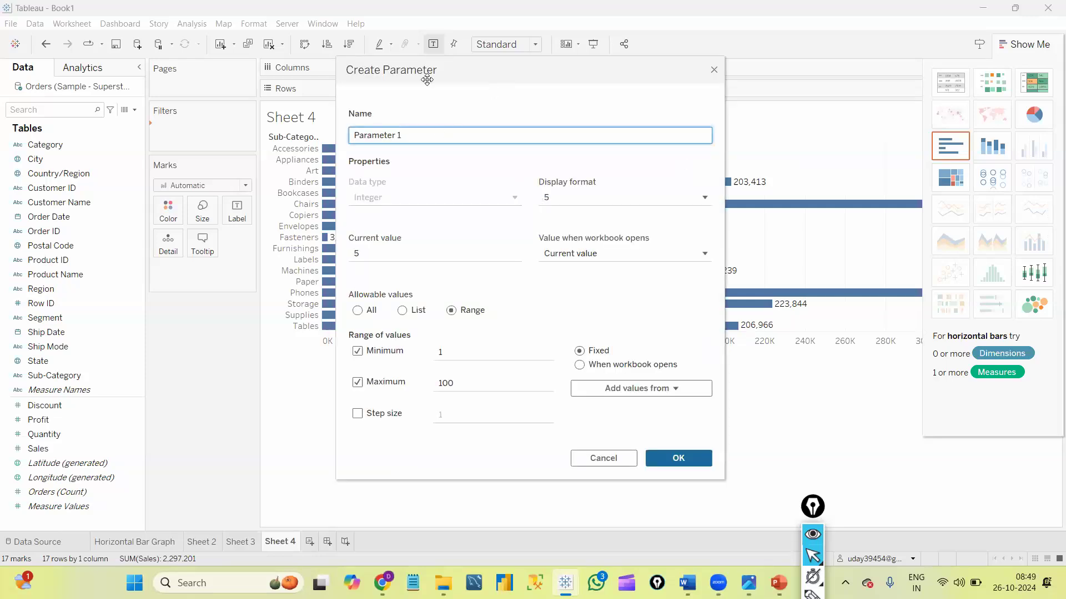
drag(406, 137, 315, 135)
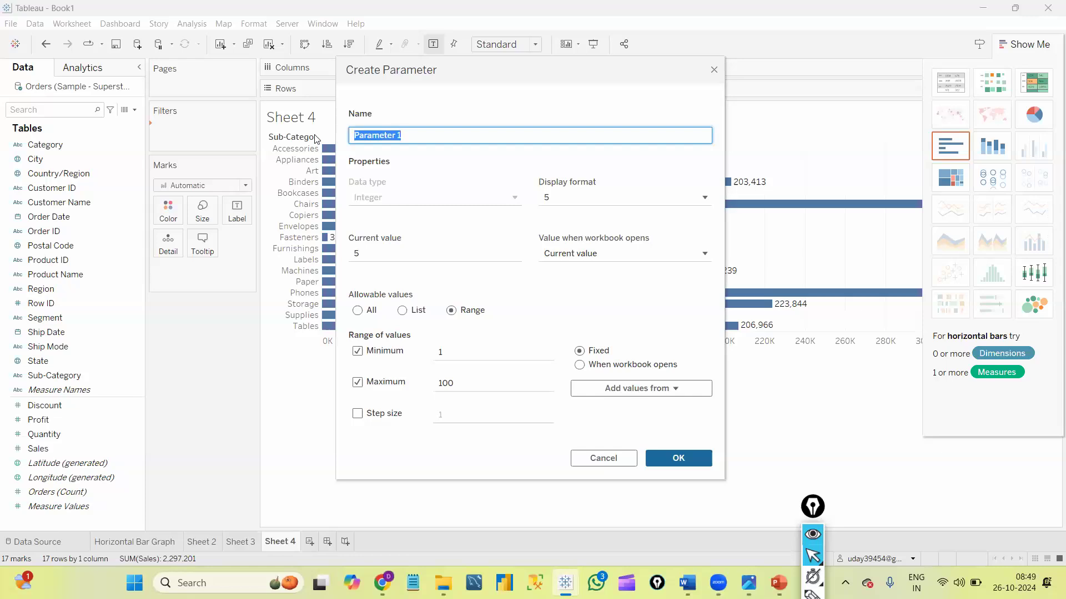
key(BackSpace)
text(Top )
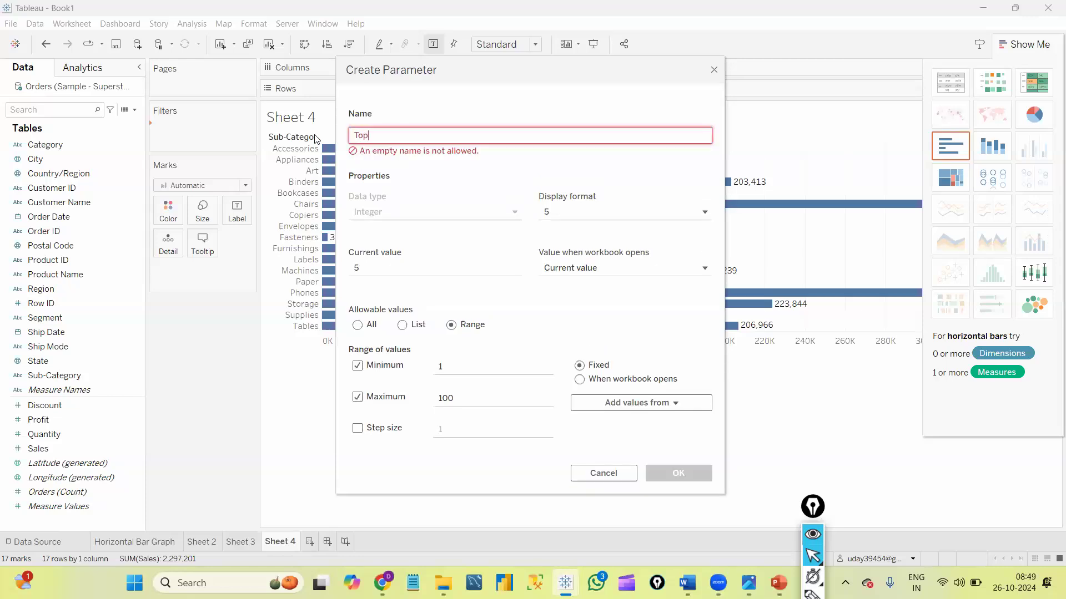
text(N Sales)
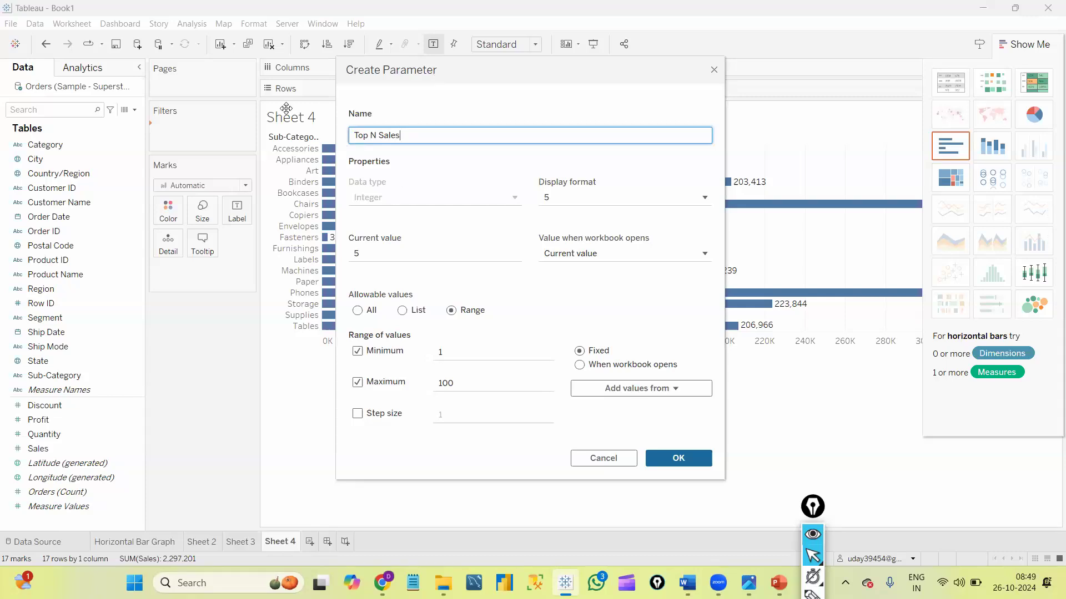
Give the parameter a current value of 6, enable a step size of 1, create it and apply the Sub-Category filter
drag(286, 109, 284, 153)
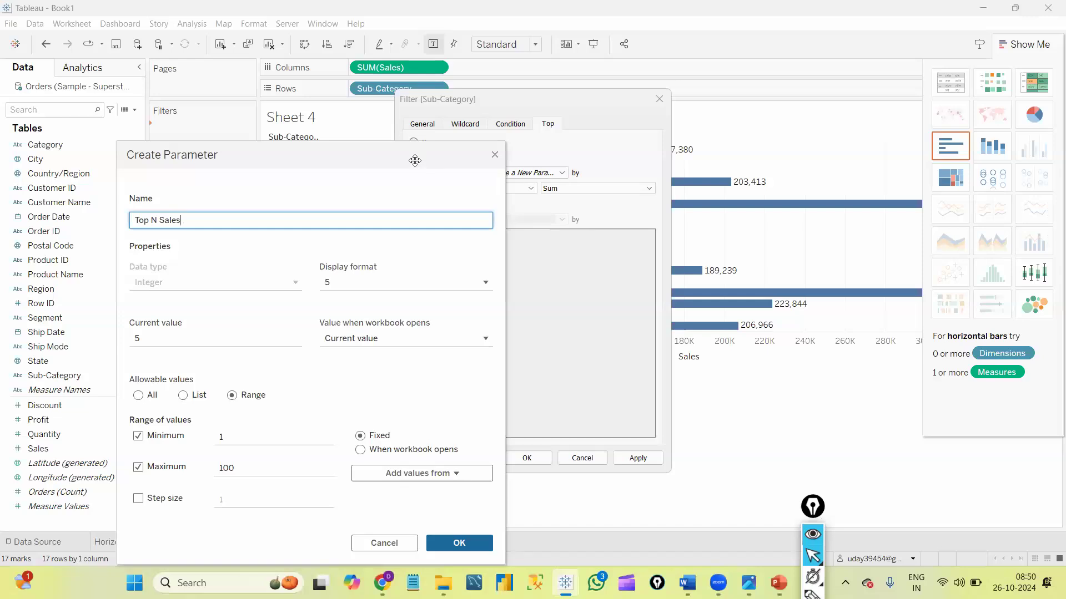
drag(426, 157, 832, 145)
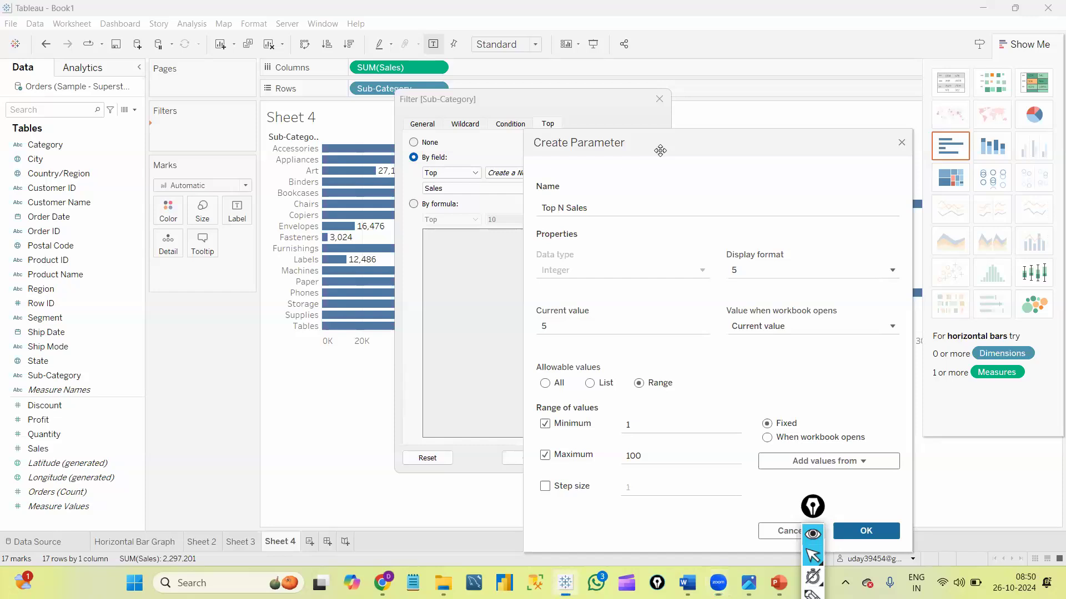
drag(659, 150, 219, 112)
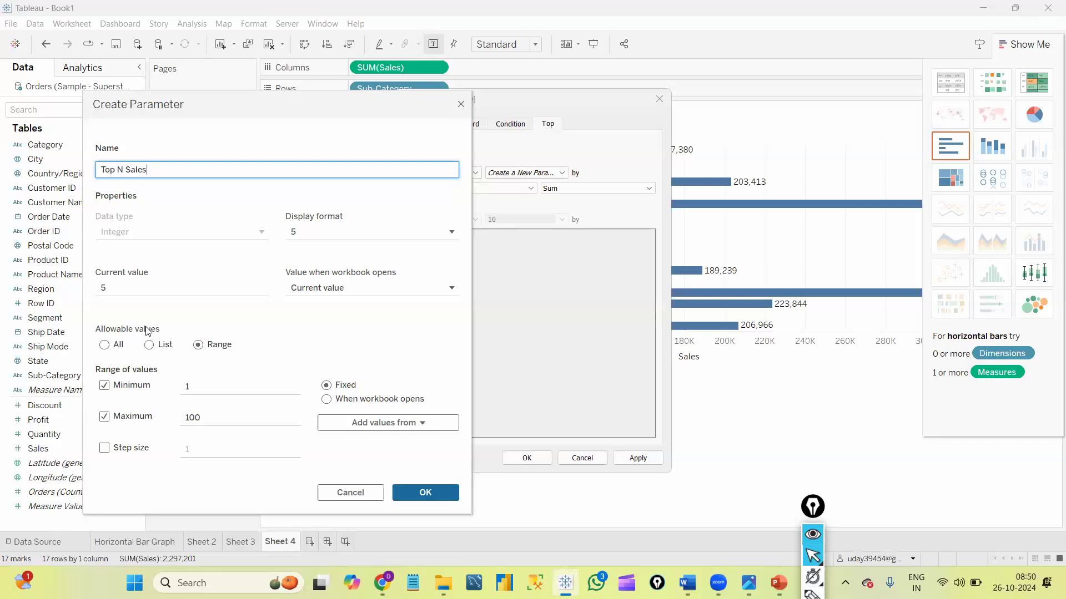
click(117, 289)
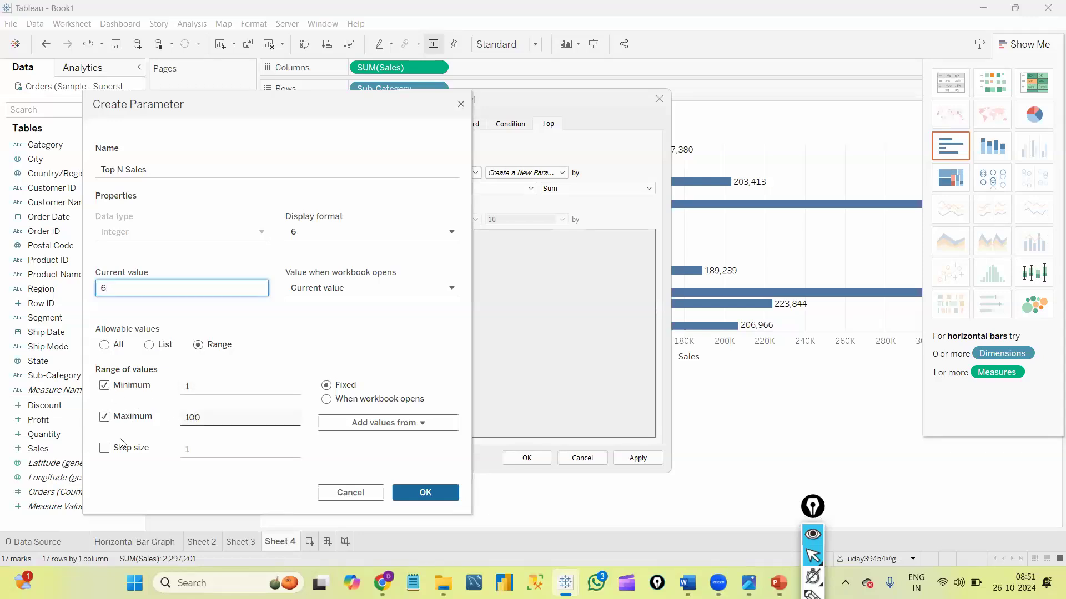
click(106, 447)
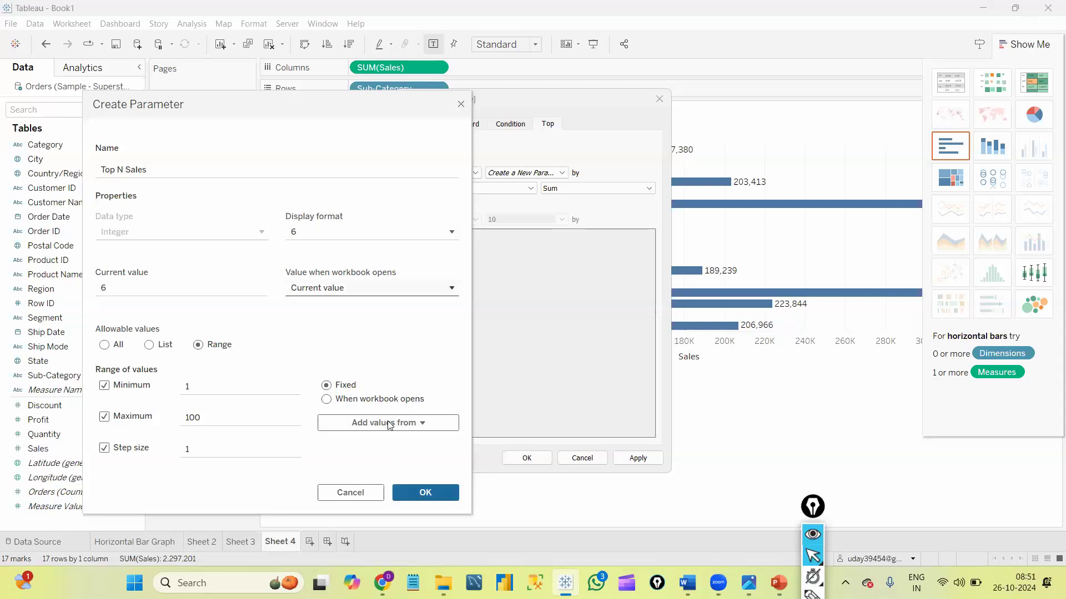
click(424, 493)
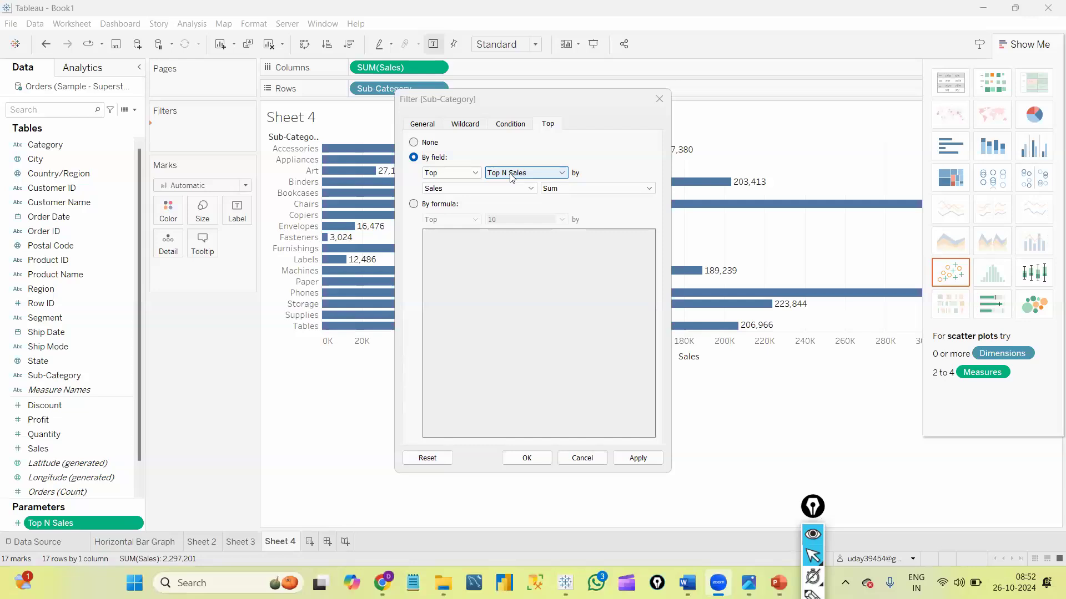
click(535, 458)
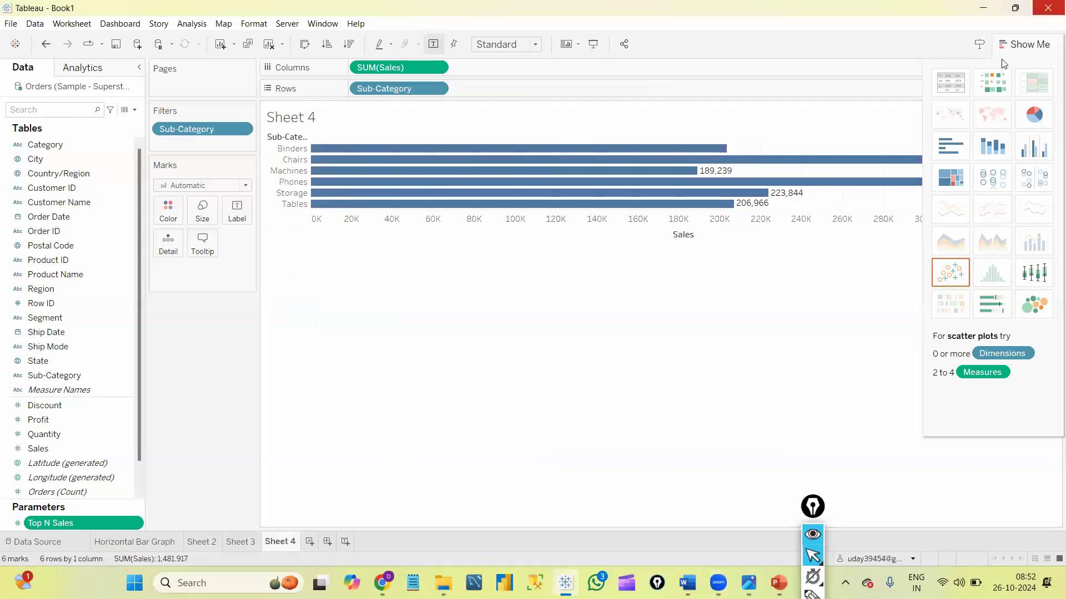
Sort the filtered bars in descending order of Sales and colour them by Sub-Category
click(1023, 40)
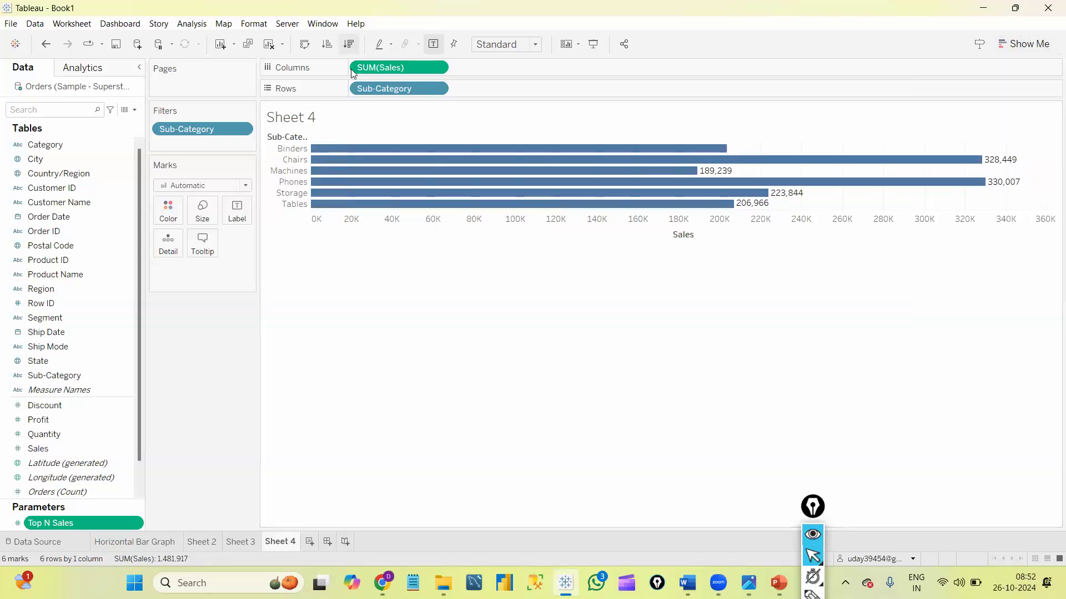
click(348, 44)
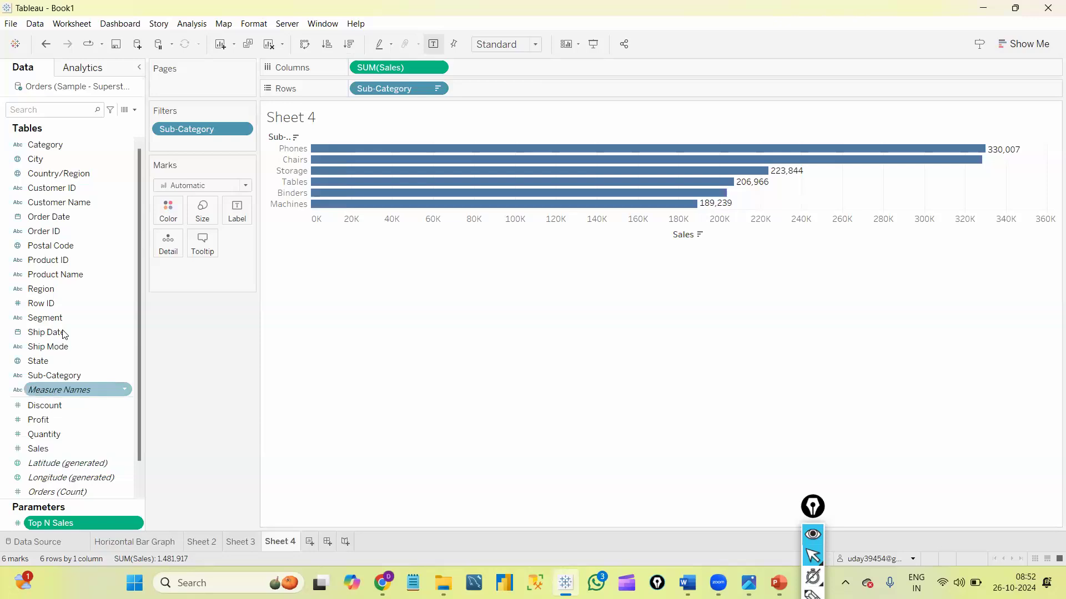
drag(69, 365, 164, 204)
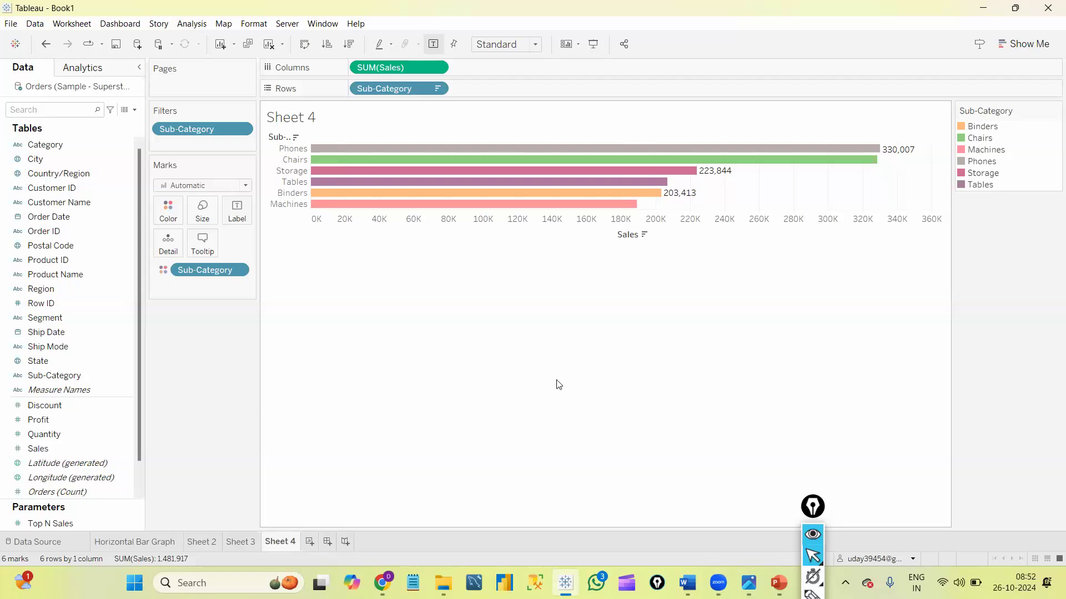
Enlarge the Parameters area to show the Top N Sales parameter fully and select it
click(53, 523)
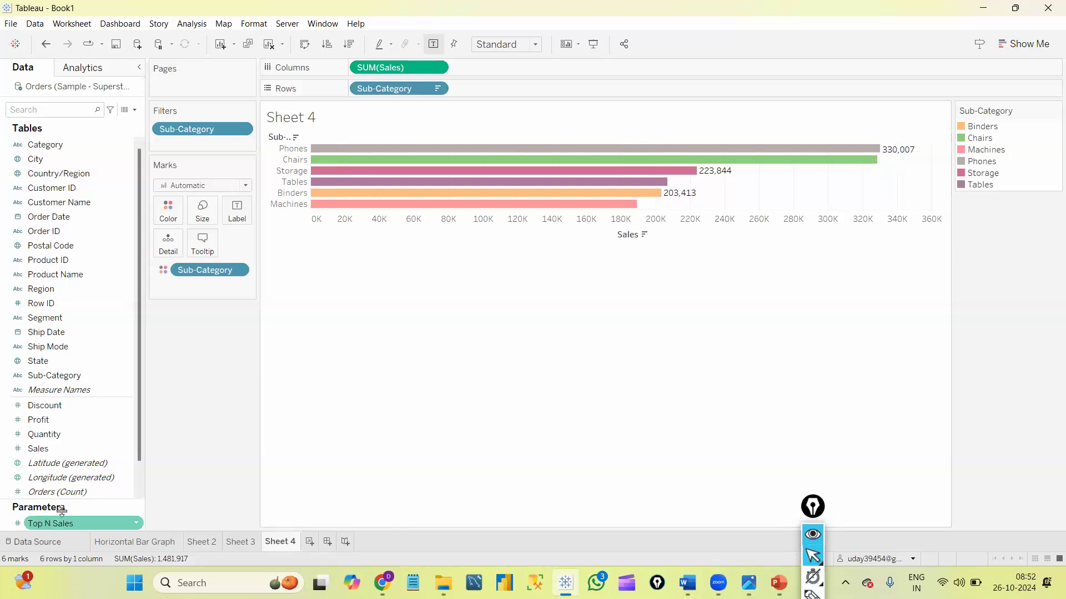
drag(102, 502, 100, 485)
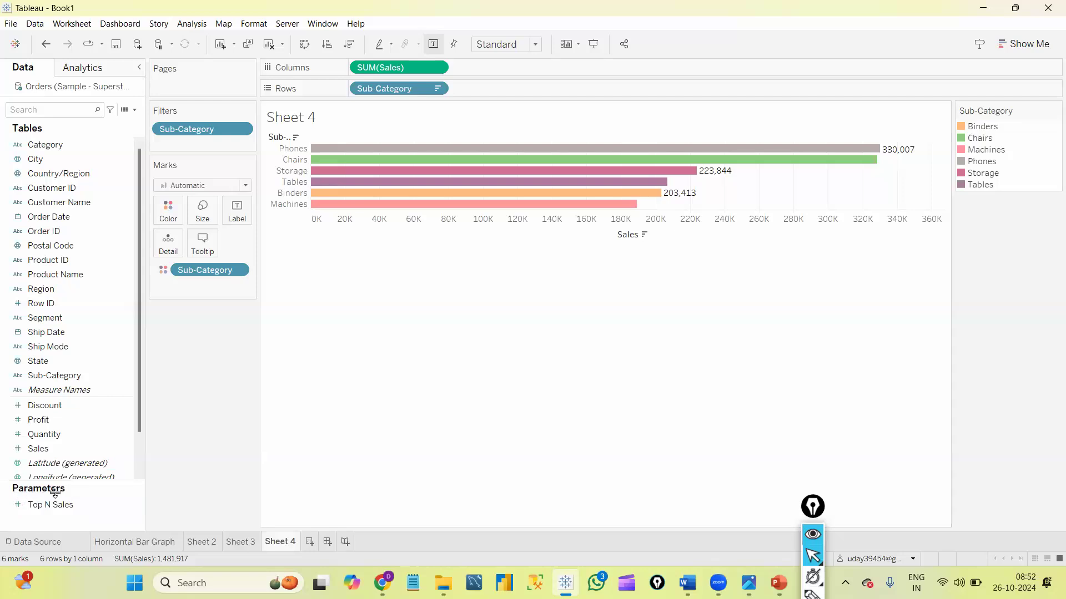
click(38, 508)
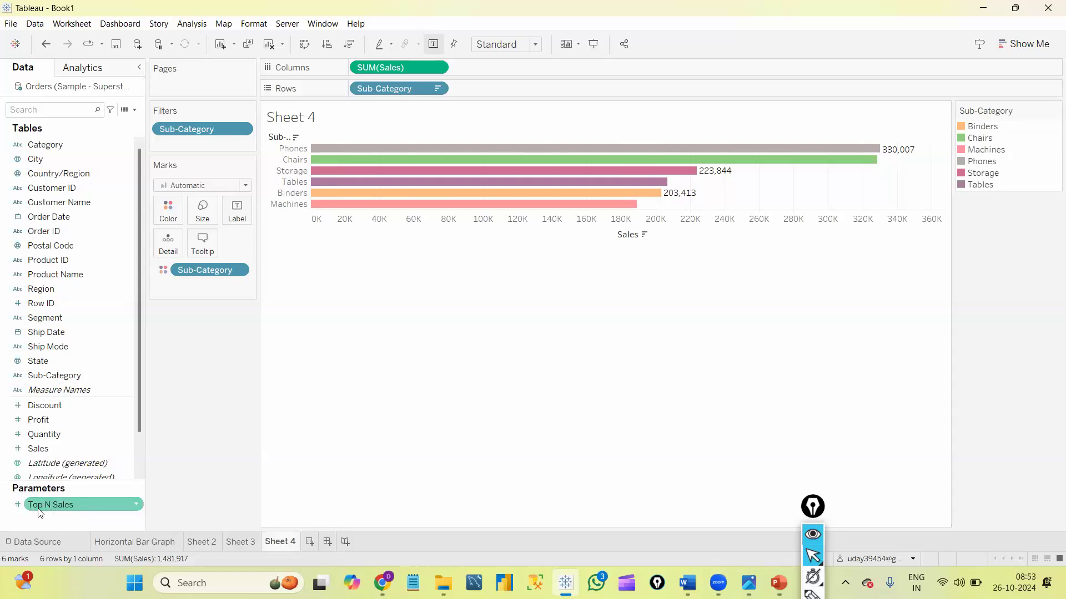
right_click(134, 504)
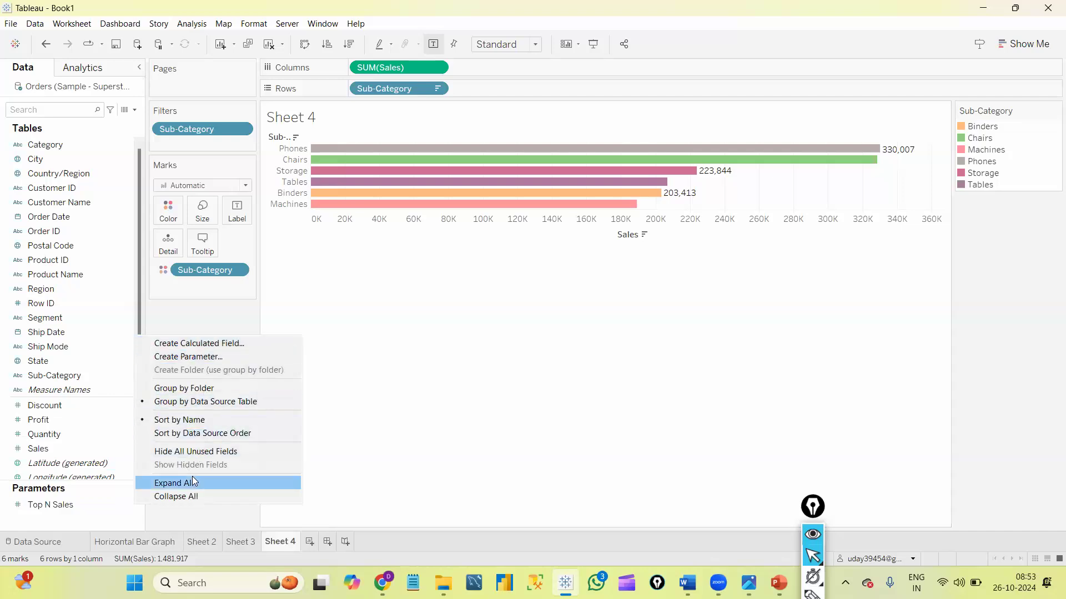
click(118, 504)
right_click(118, 504)
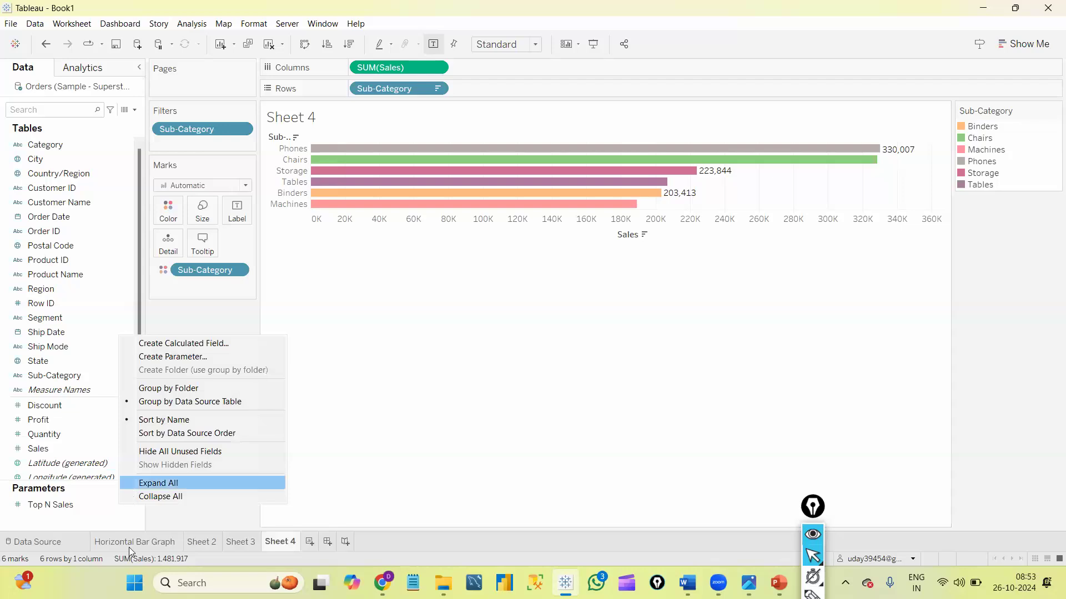
click(106, 504)
right_click(105, 504)
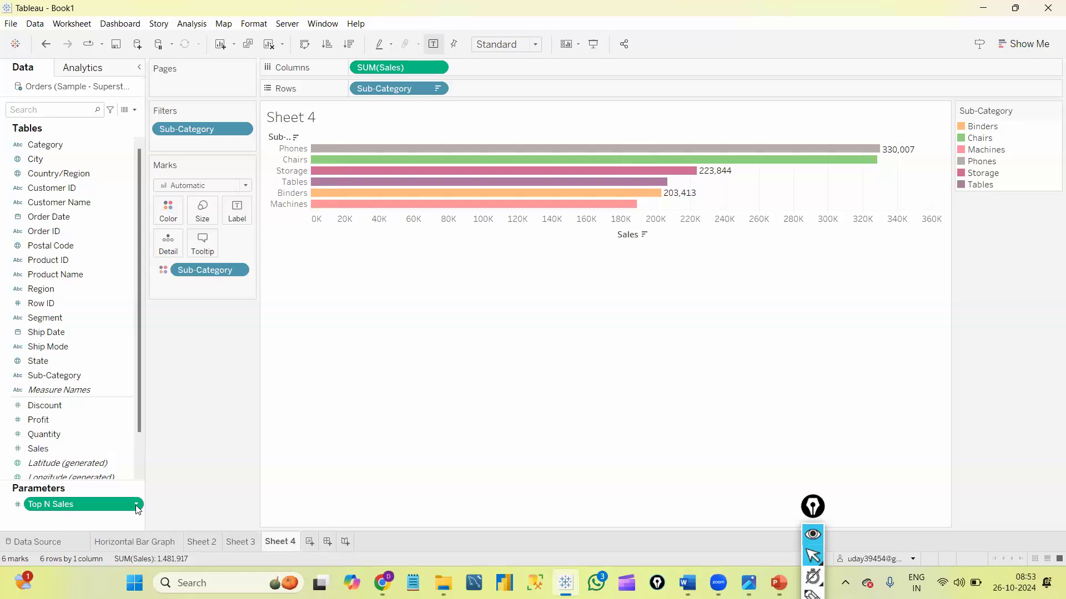
right_click(137, 508)
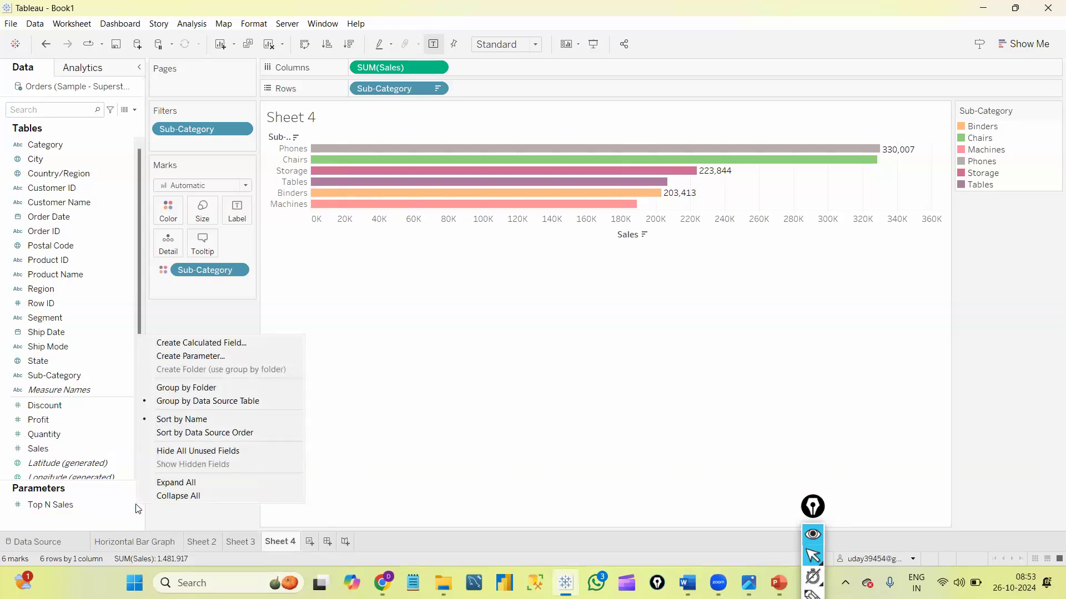
click(70, 509)
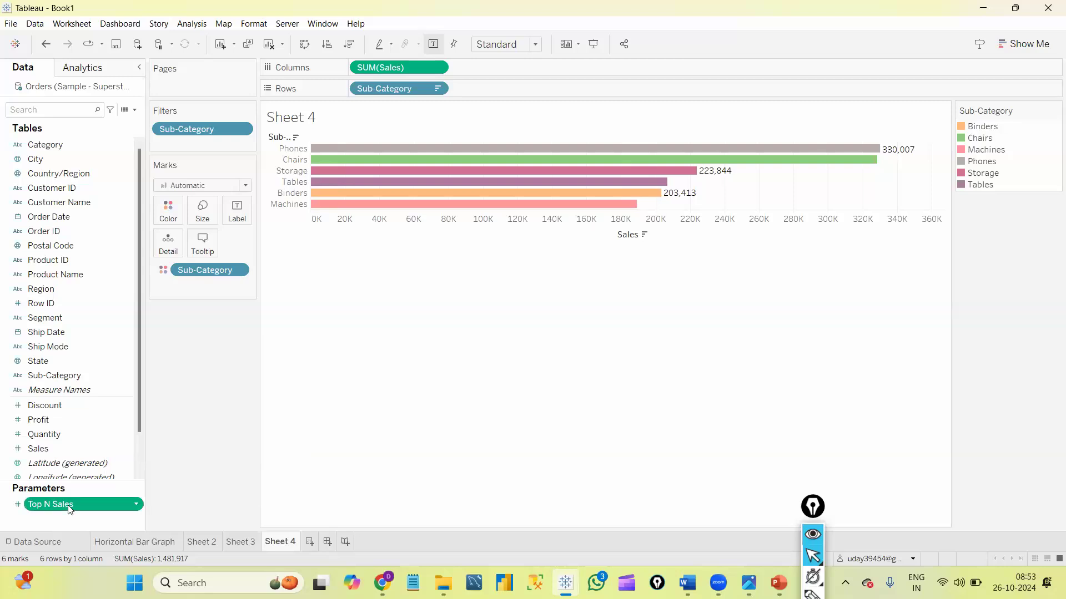
double_click(70, 509)
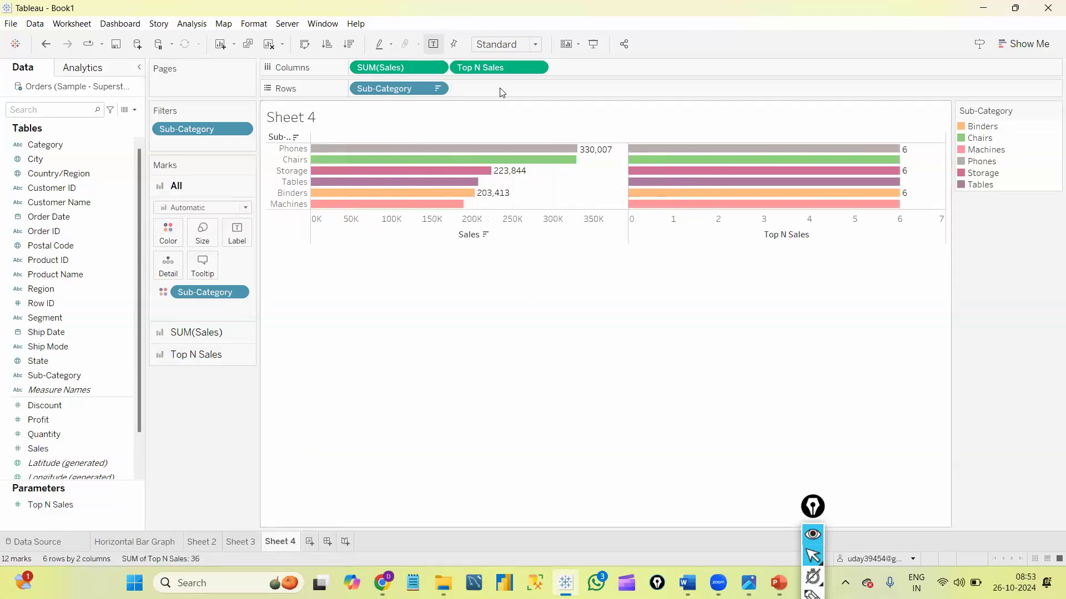
key(ctrl+z)
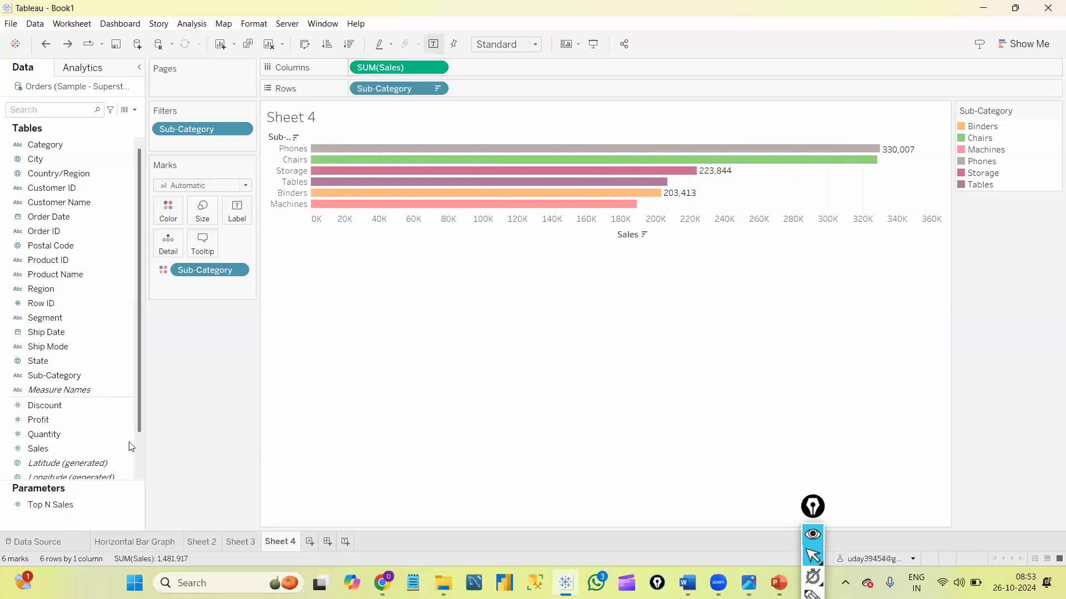
click(96, 501)
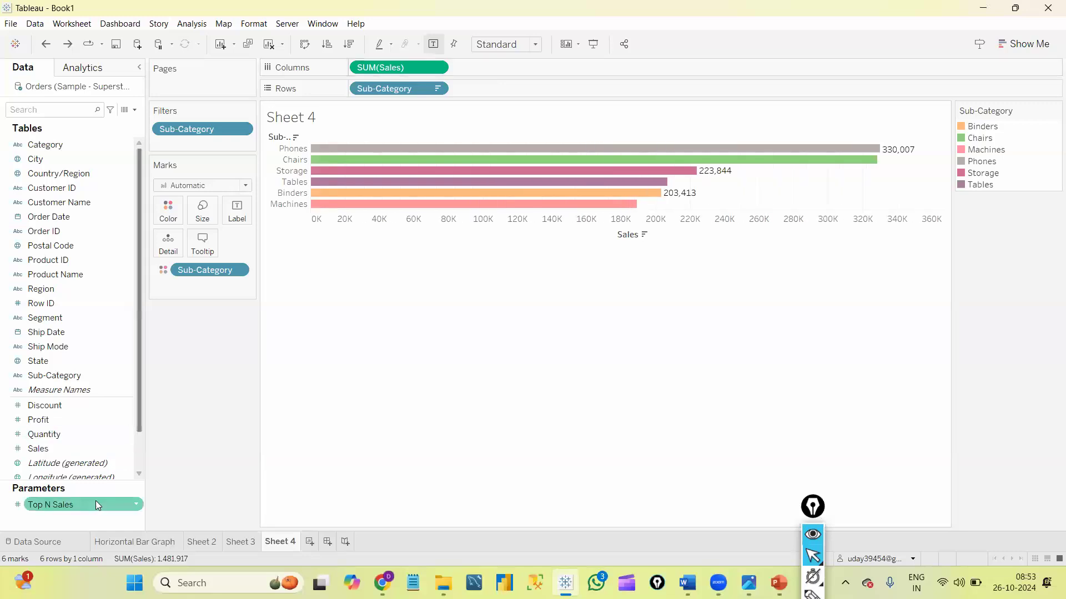
right_click(137, 504)
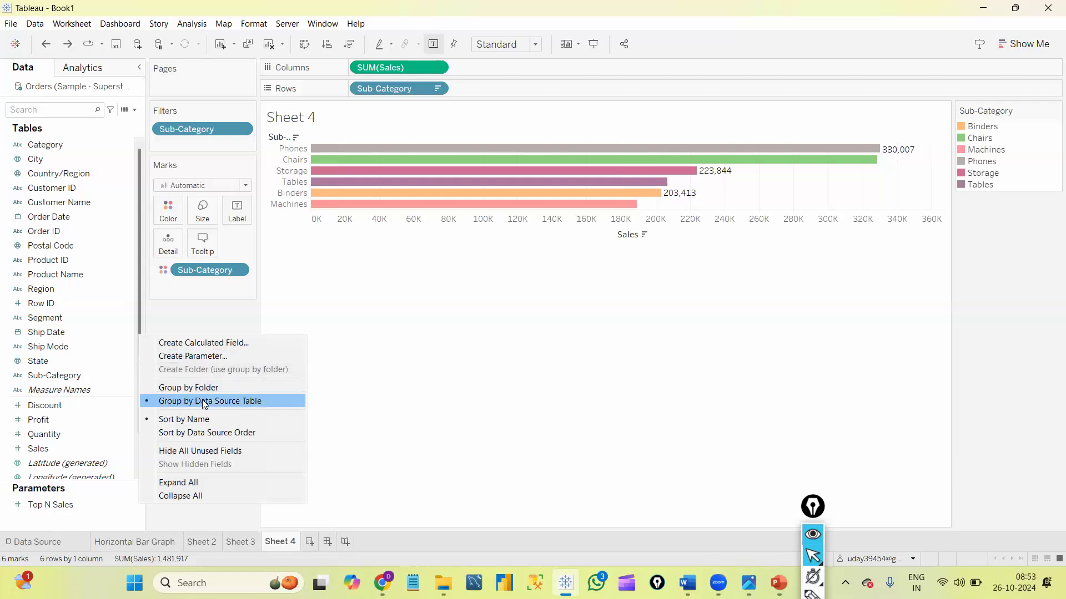
click(605, 363)
click(42, 507)
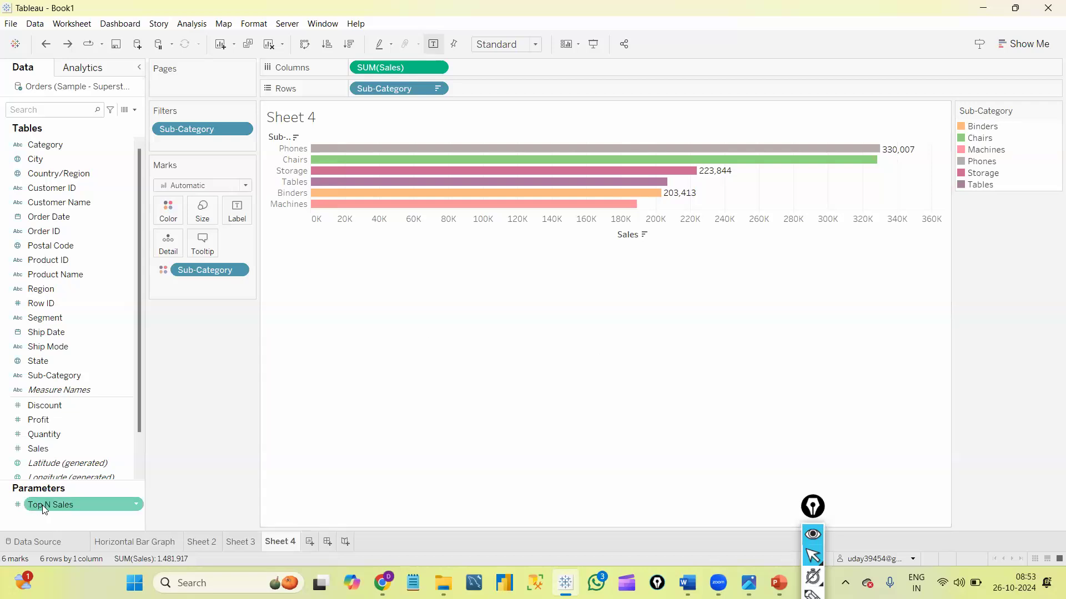
right_click(43, 506)
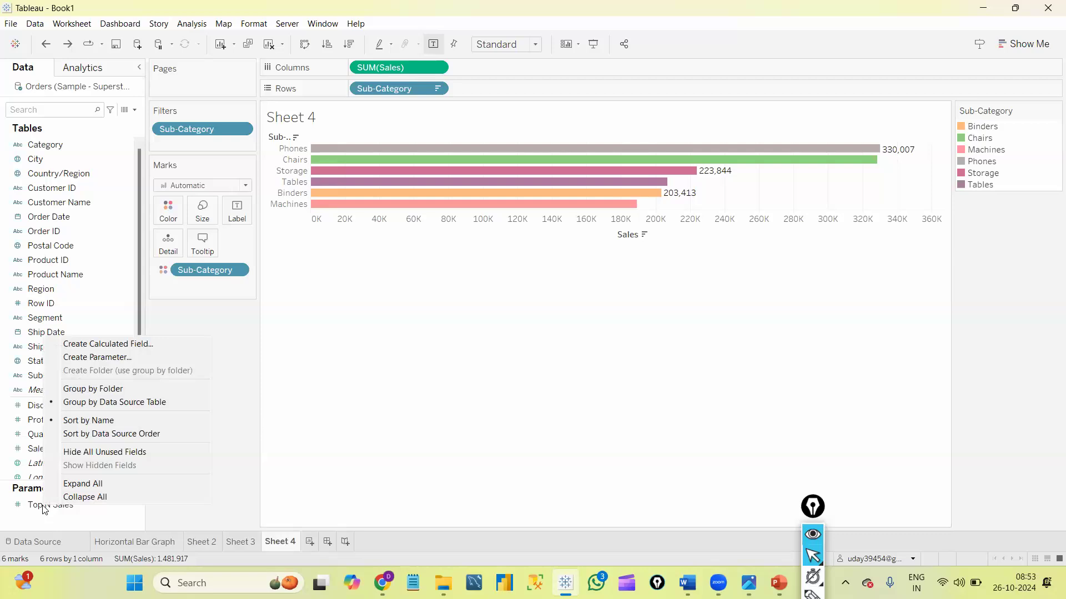
click(412, 408)
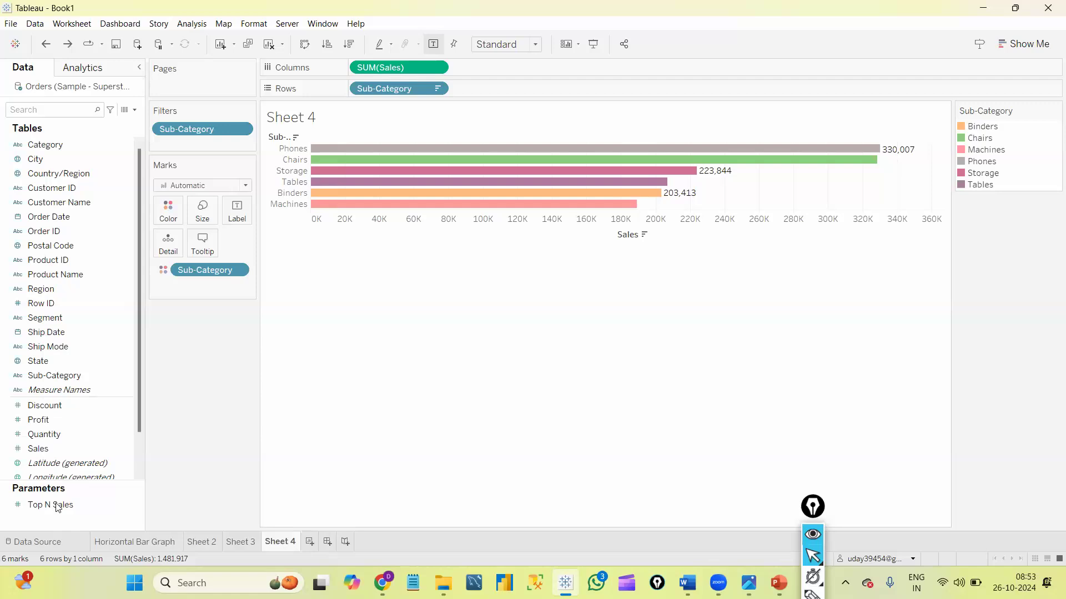
Enlarge the Parameters area further and bring up the options of the Top N Sales parameter
drag(71, 517, 74, 459)
click(47, 485)
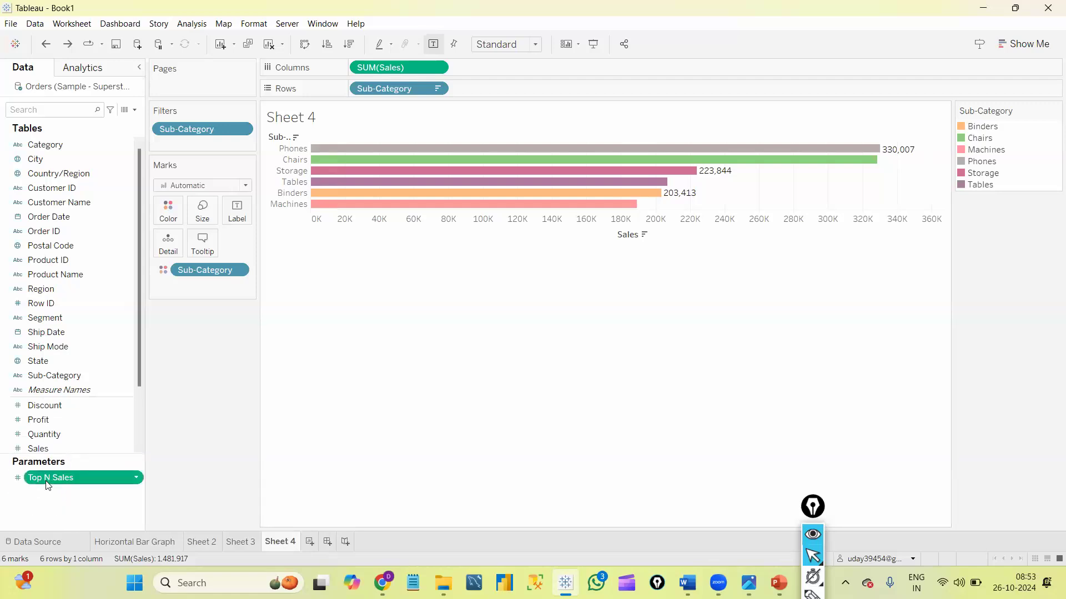
right_click(48, 485)
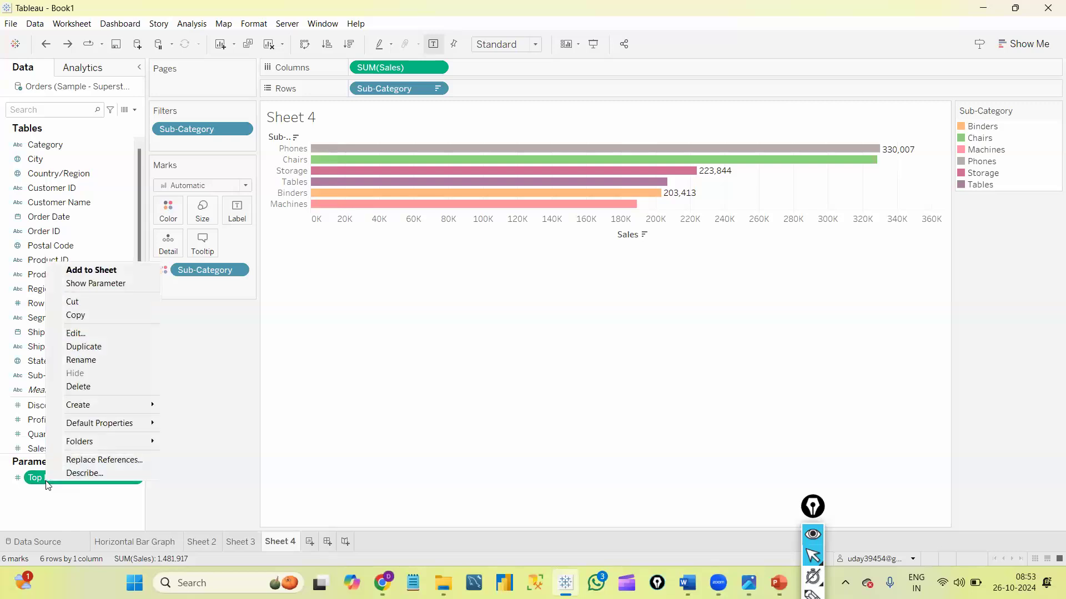
click(67, 497)
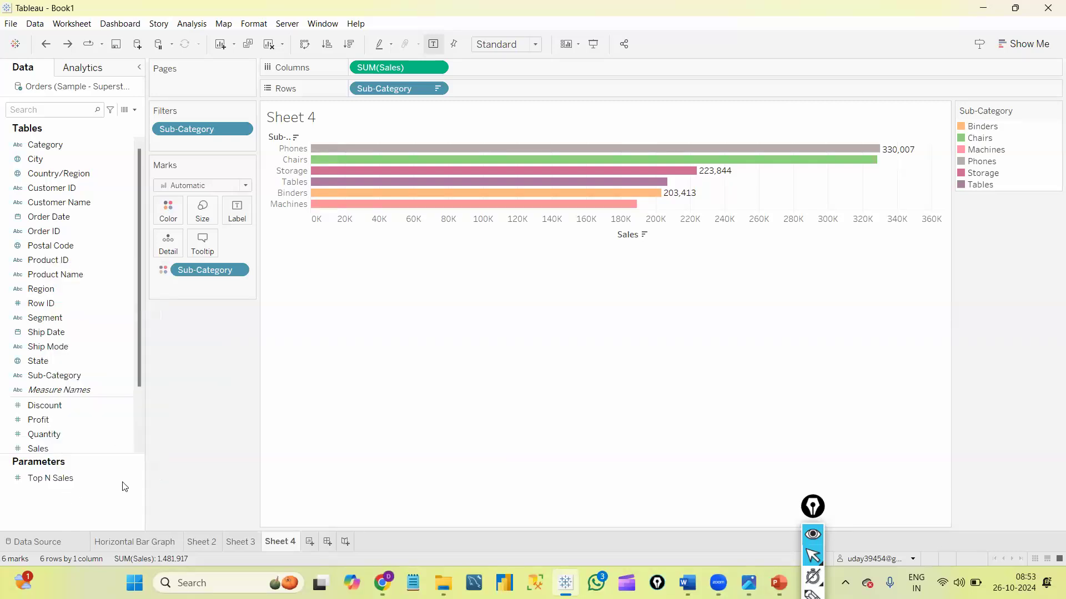
click(64, 481)
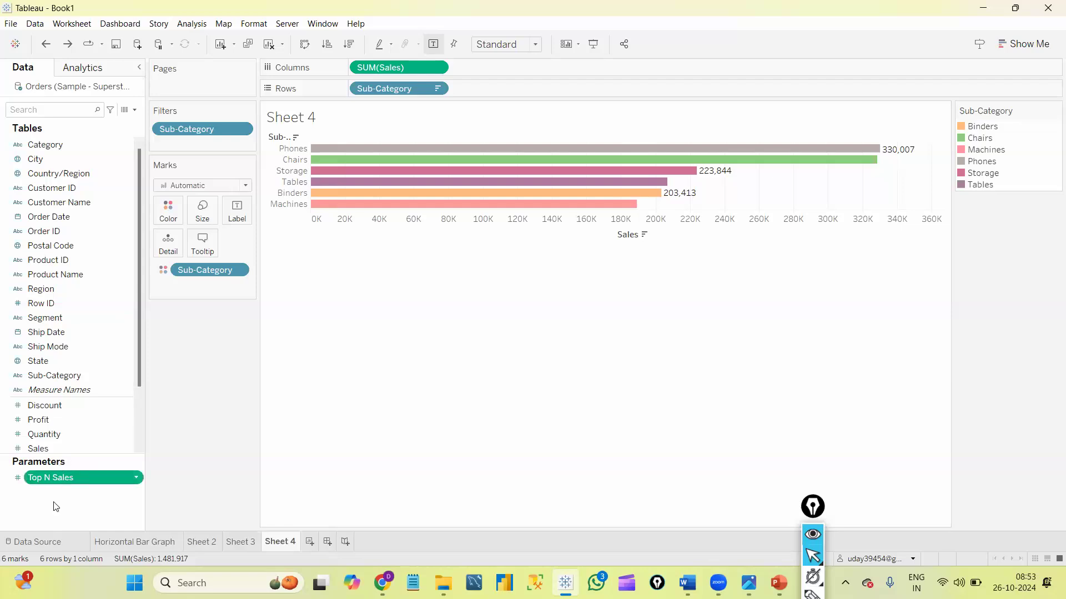
right_click(59, 482)
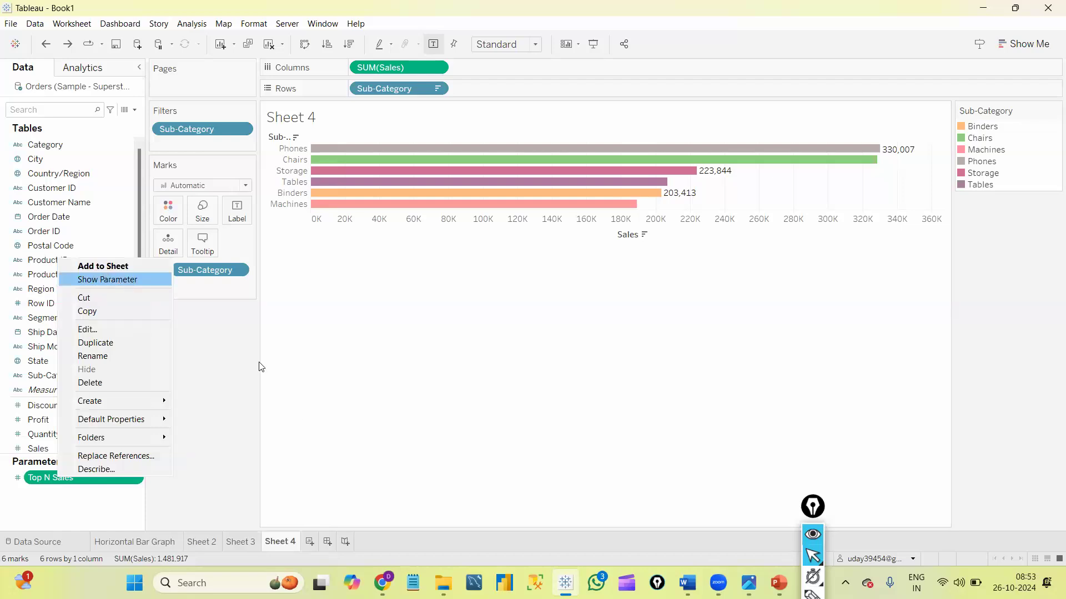
click(304, 412)
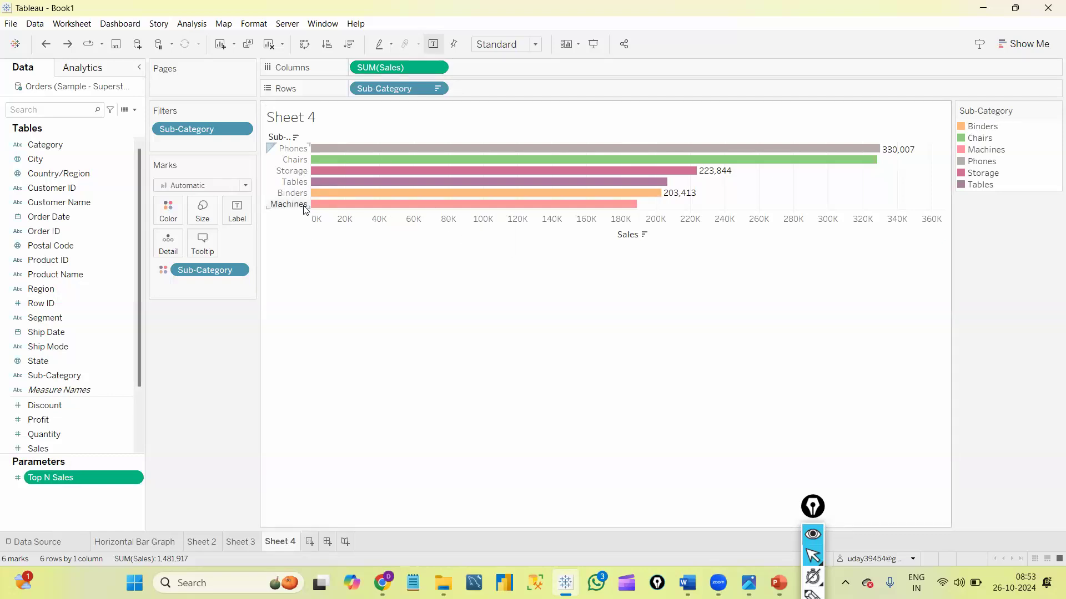
click(135, 110)
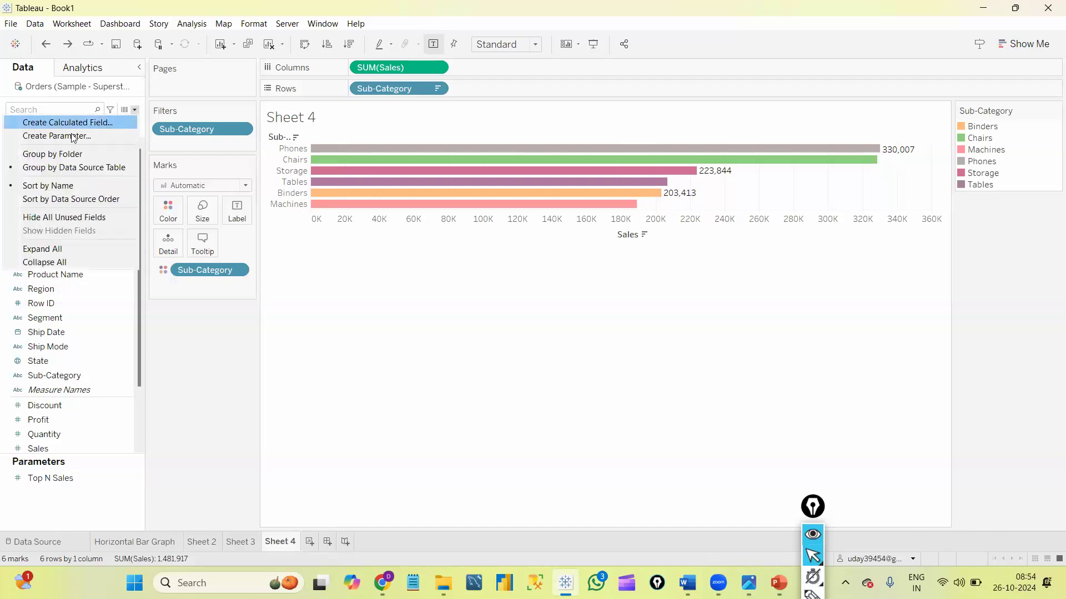
click(134, 112)
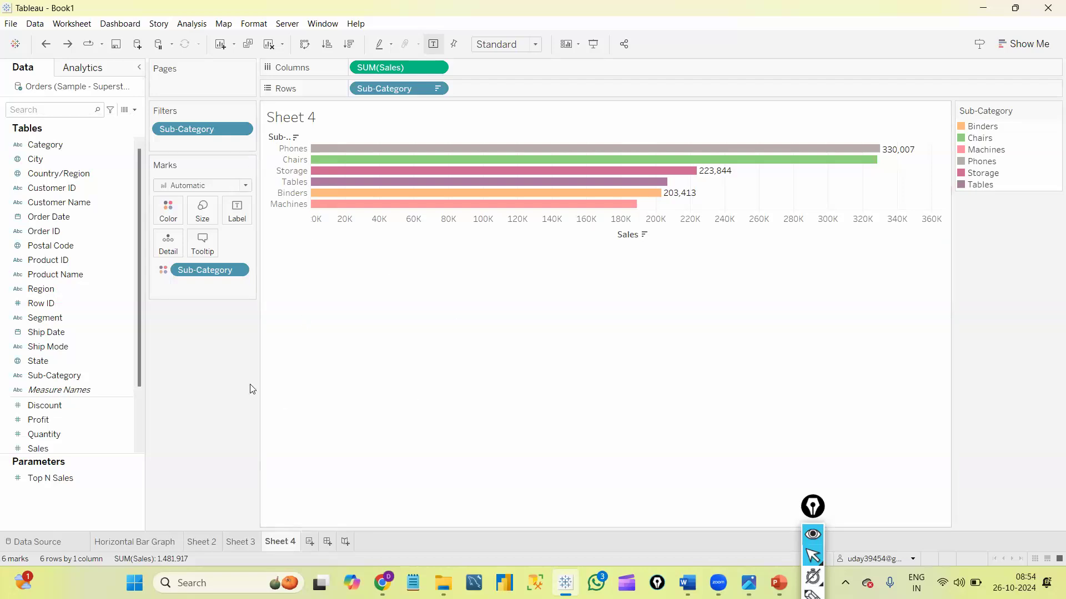
Show the Top N Sales parameter control on the sheet and raise its value to 8
right_click(40, 479)
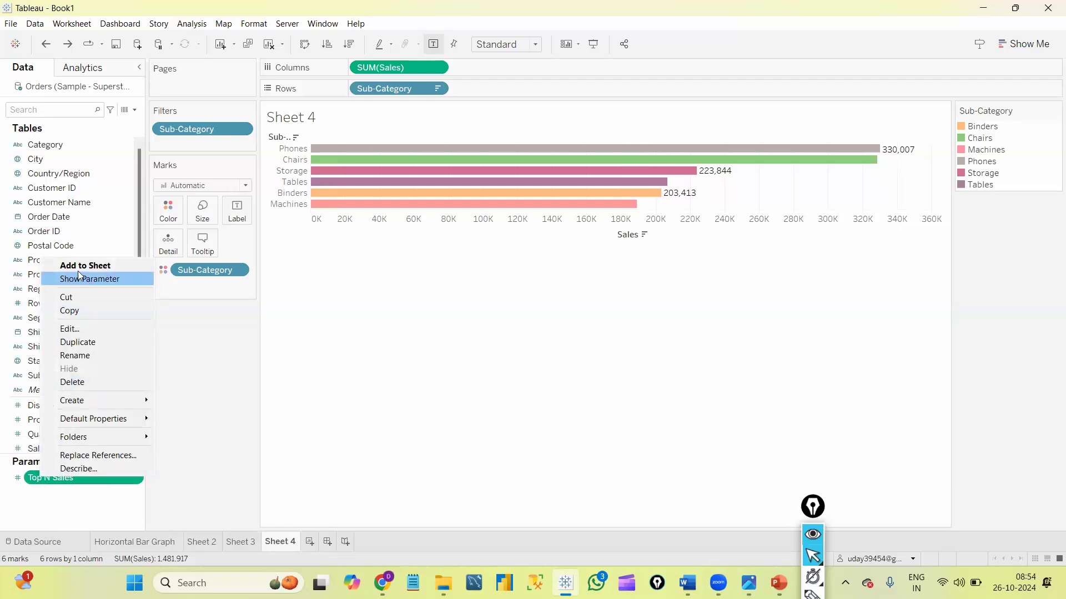
click(95, 279)
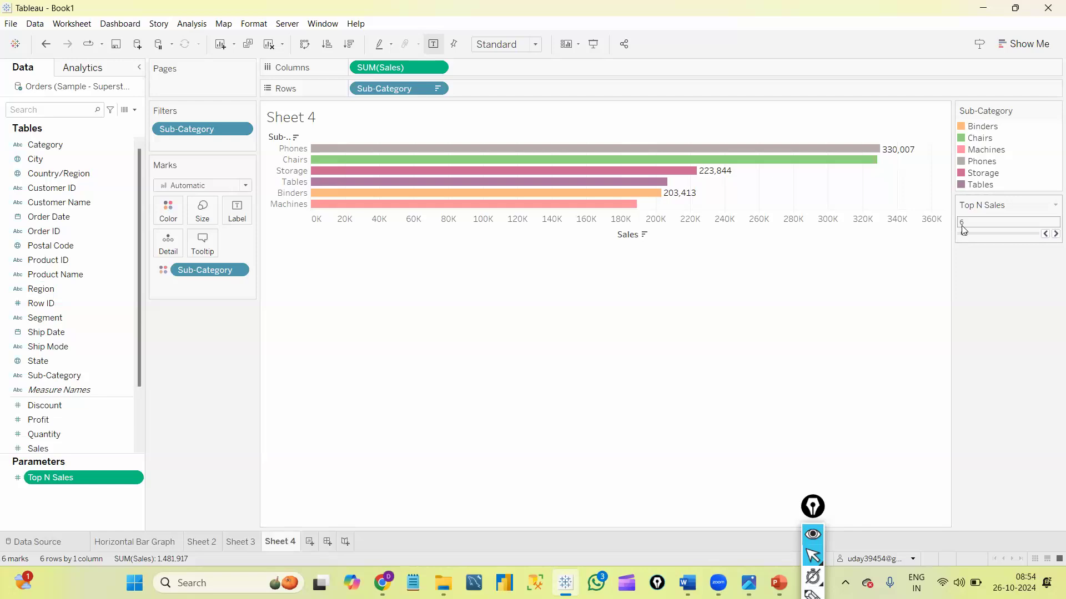
click(1050, 235)
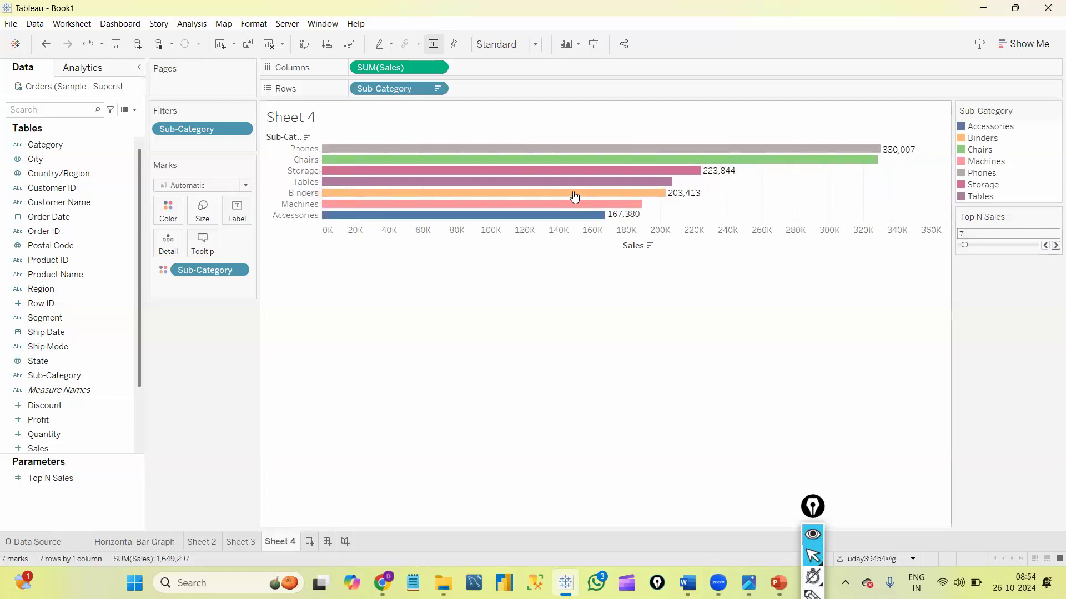
click(1051, 246)
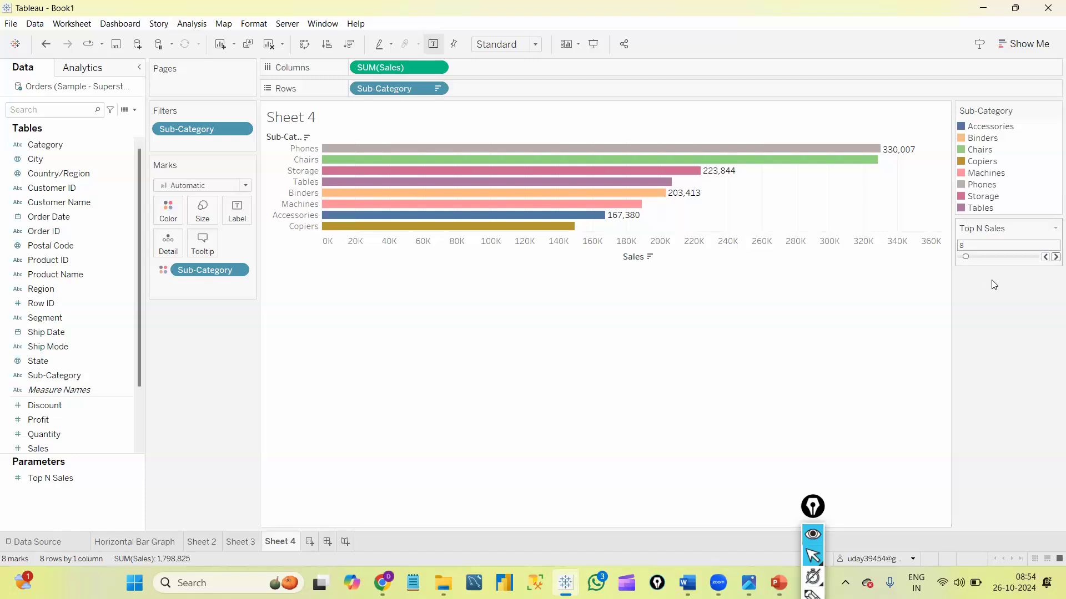
Switch the Top N Sales parameter control to Type In and set its value to 10
click(1053, 229)
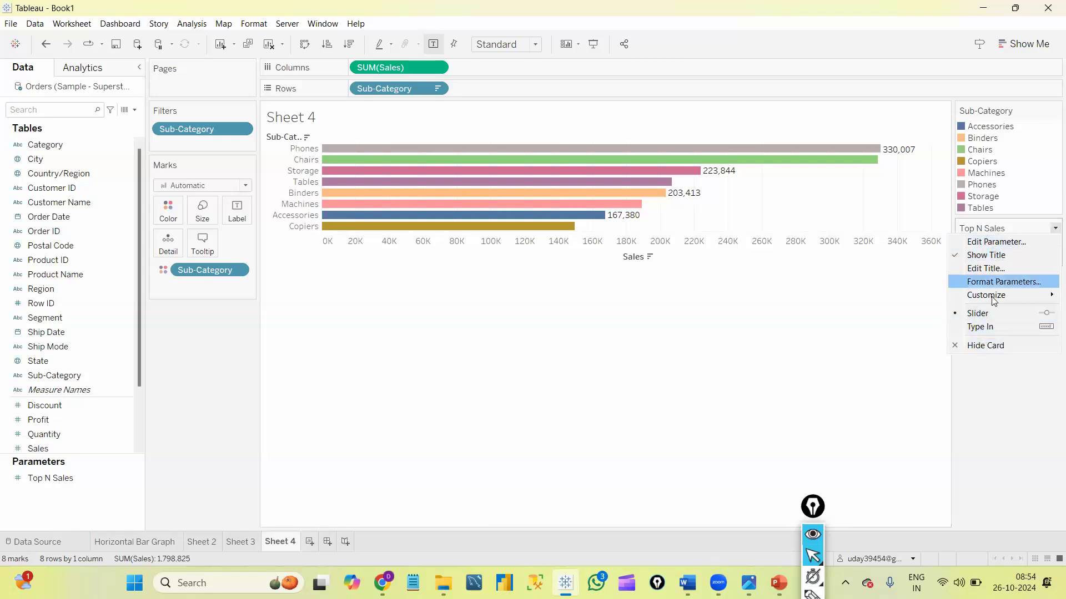
click(991, 327)
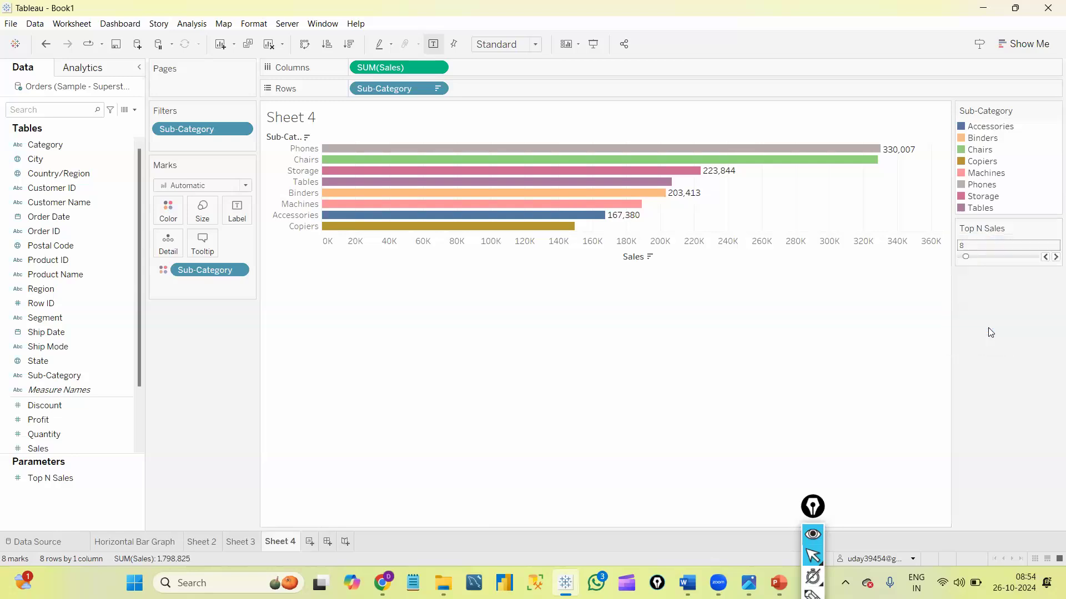
key(BackSpace)
click(916, 306)
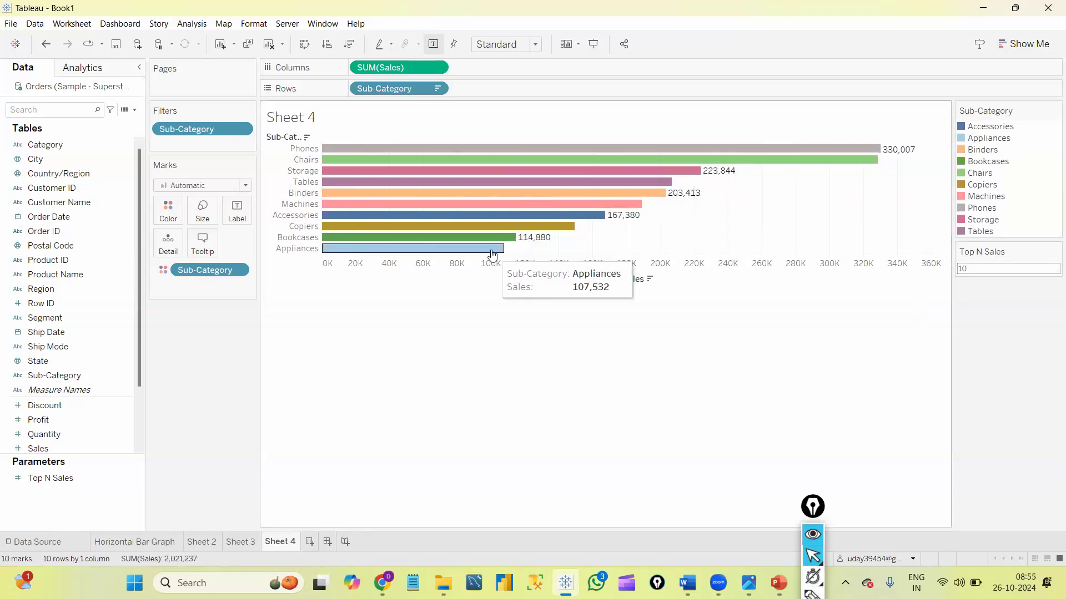
Set the Top N Sales parameter to 4
click(988, 266)
double_click(964, 268)
key(BackSpace)
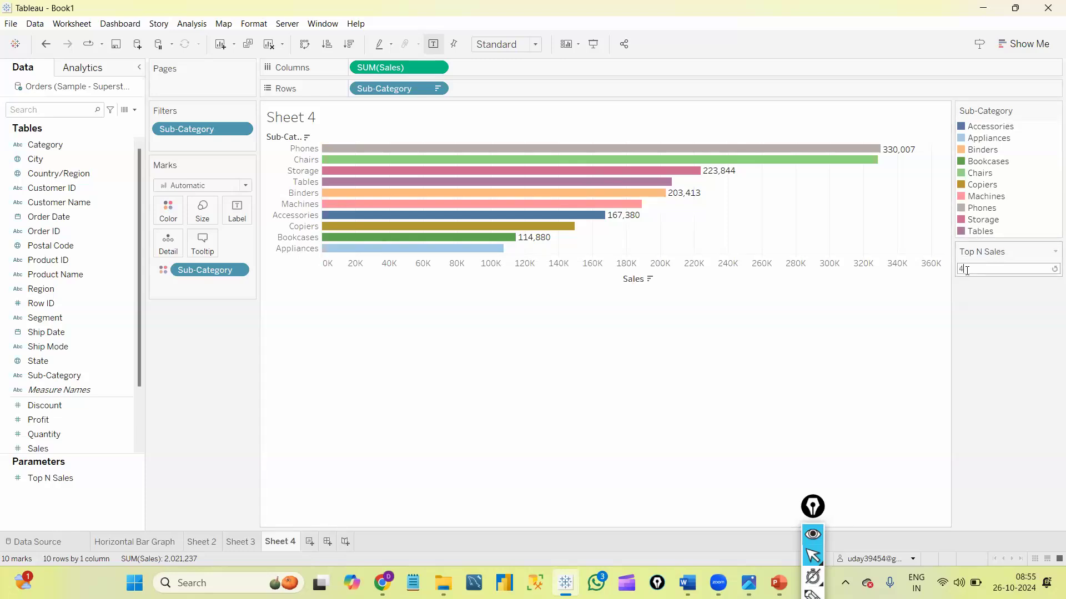
click(972, 328)
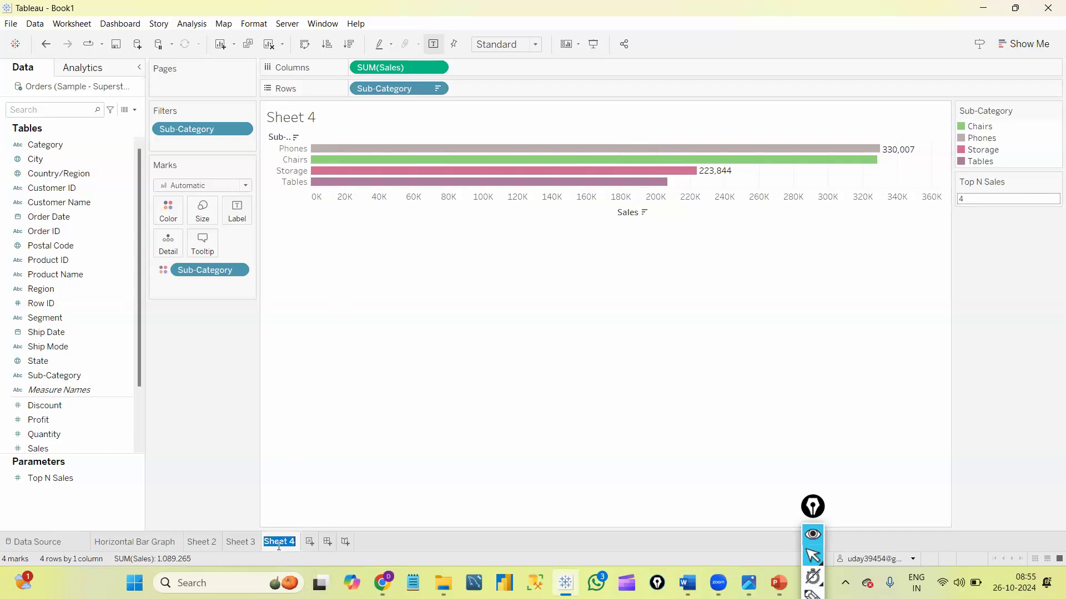
Add a new blank worksheet after Sheet 4
click(311, 488)
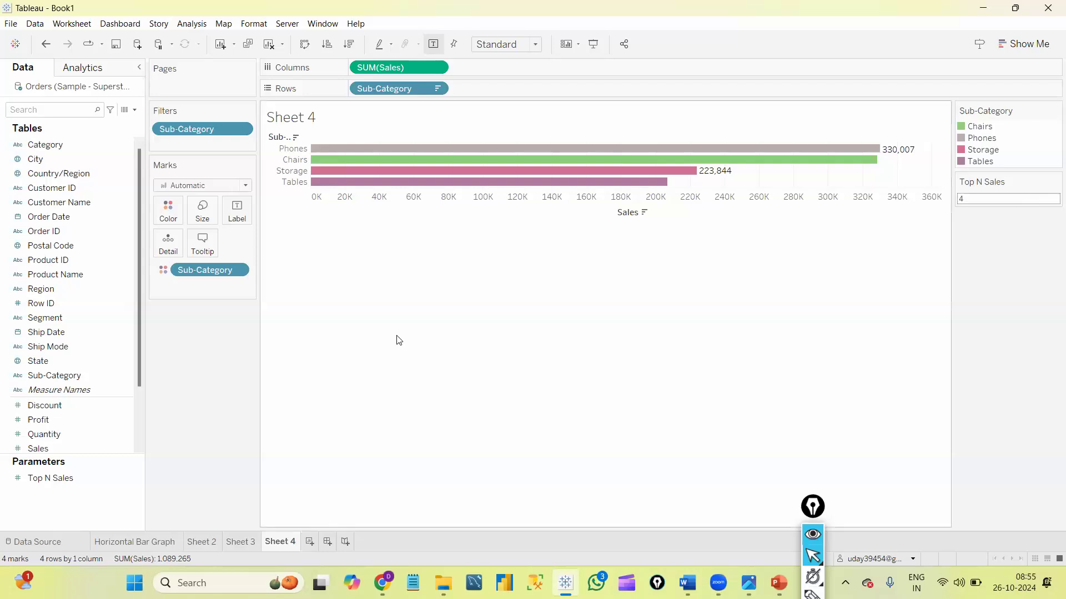
click(310, 544)
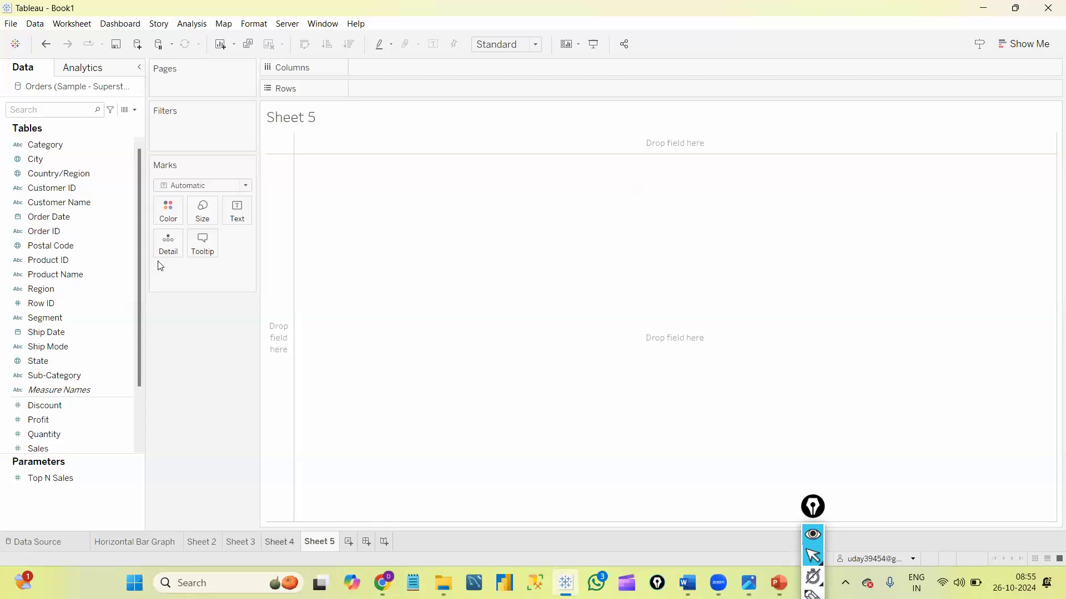
Remove the Sub-Category filter from the Horizontal Bar Graph sheet
click(171, 541)
click(241, 129)
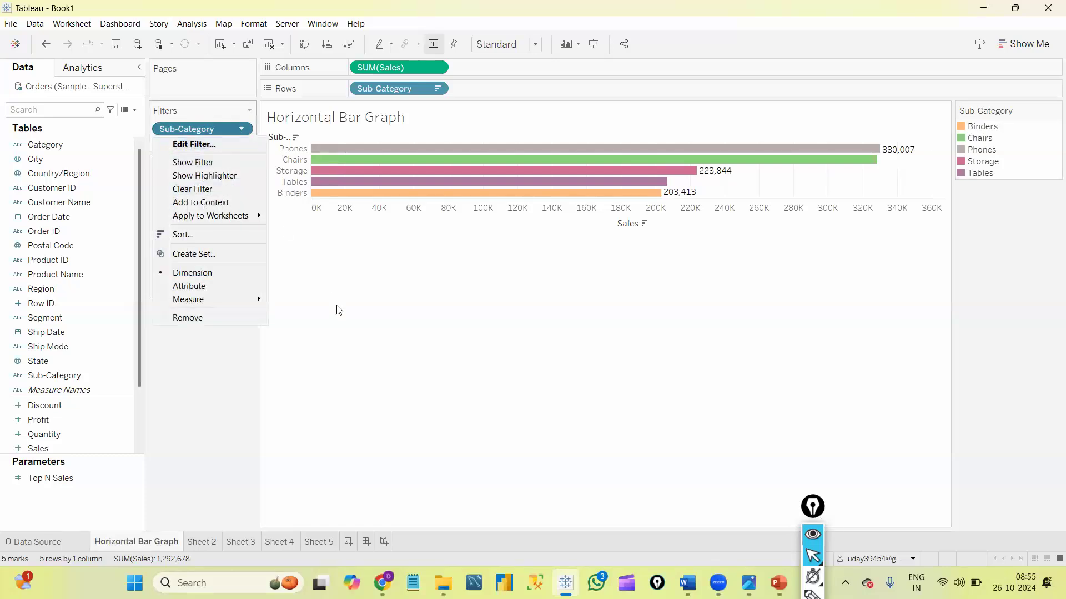
click(237, 128)
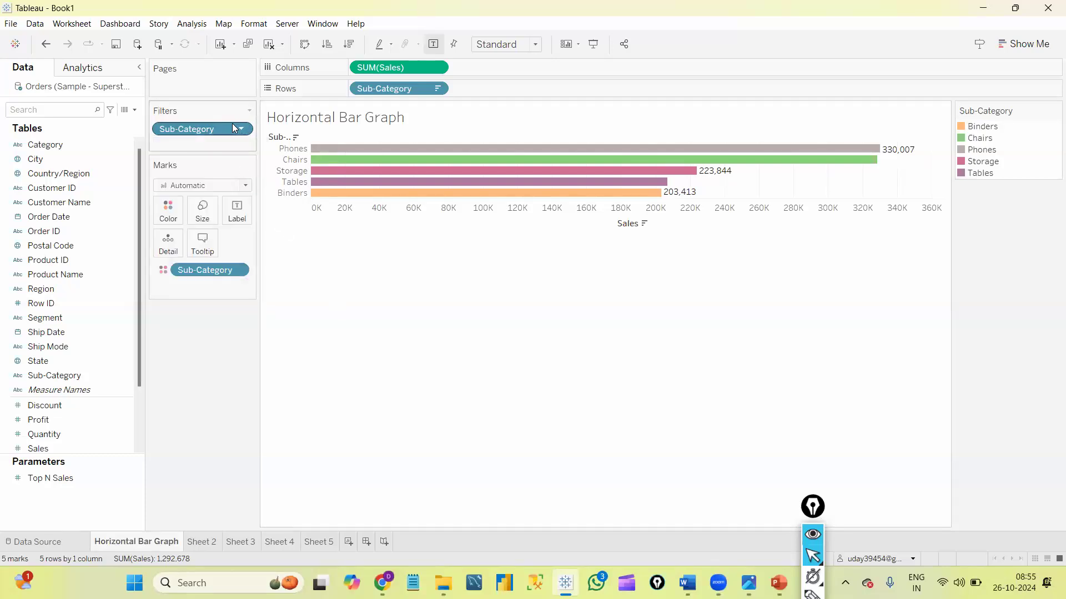
drag(231, 126, 404, 385)
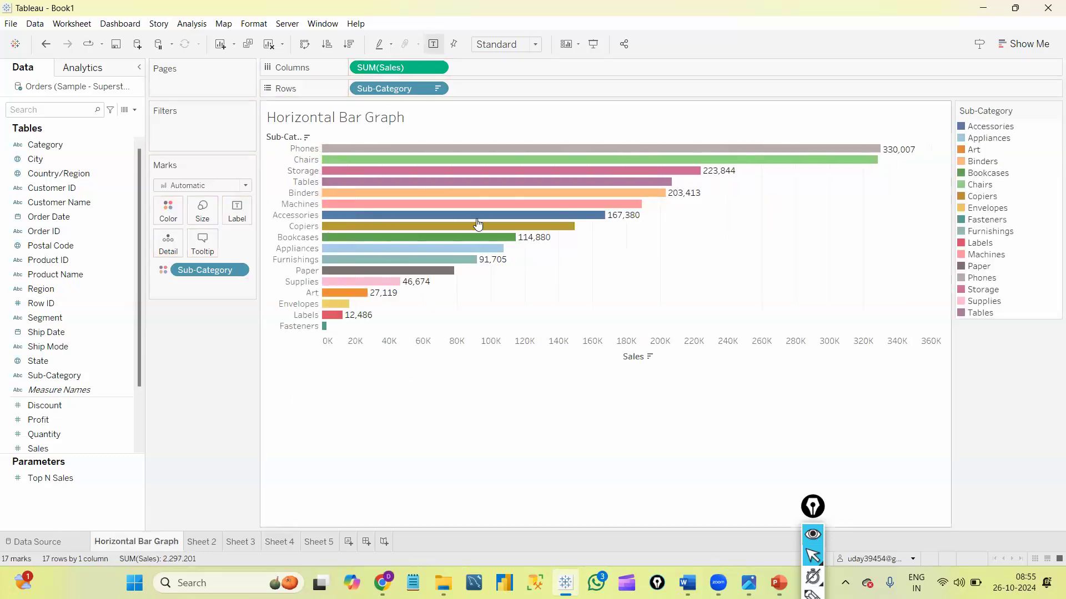
Add a Sub-Category filter to the Horizontal Bar Graph sheet, limited by field to the bottom items by sum of Sales
drag(50, 375, 180, 124)
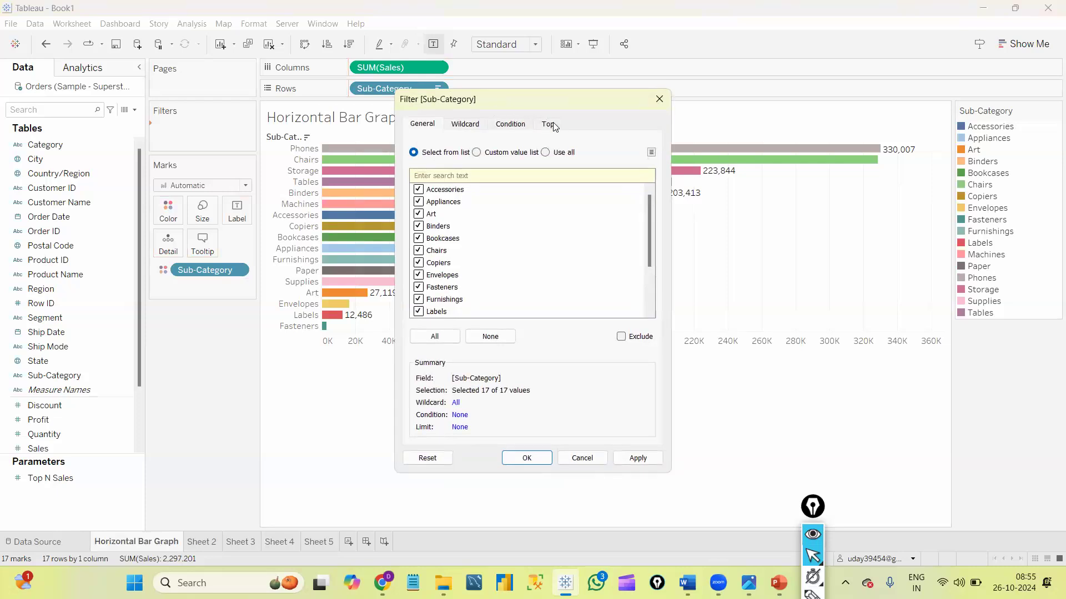
click(548, 124)
click(413, 157)
click(458, 172)
click(458, 192)
click(532, 171)
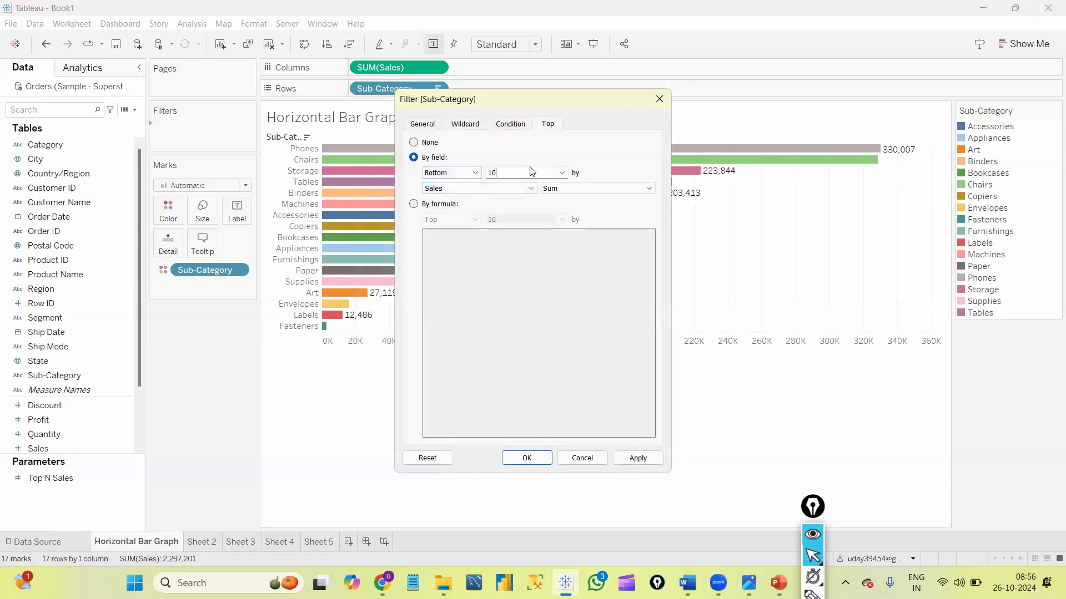
Create a new parameter named "Bottom N Sales" for the number of items in the bottom filter
click(561, 173)
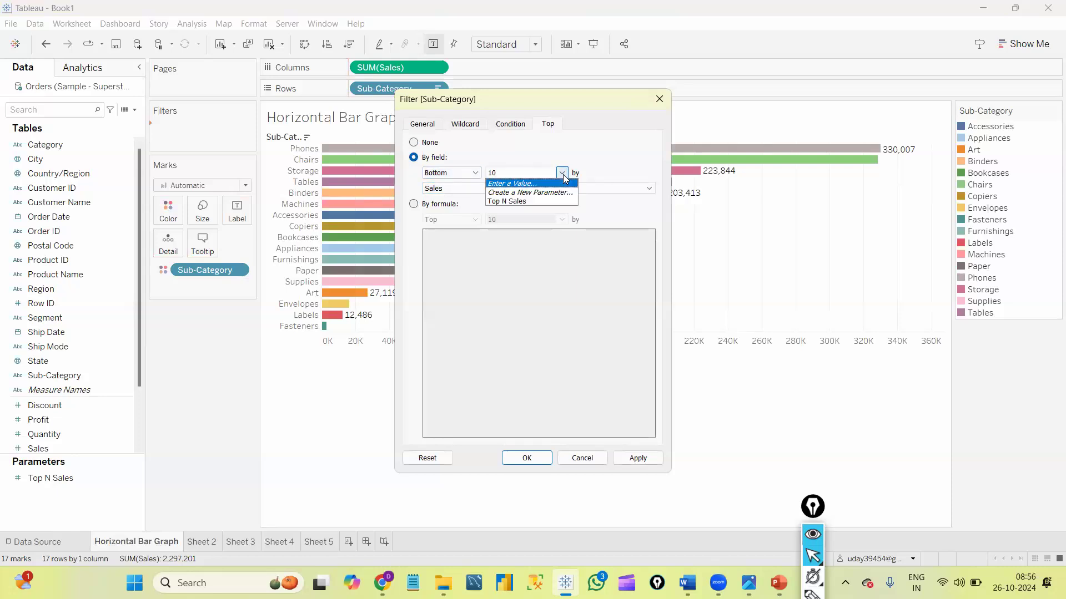
click(524, 193)
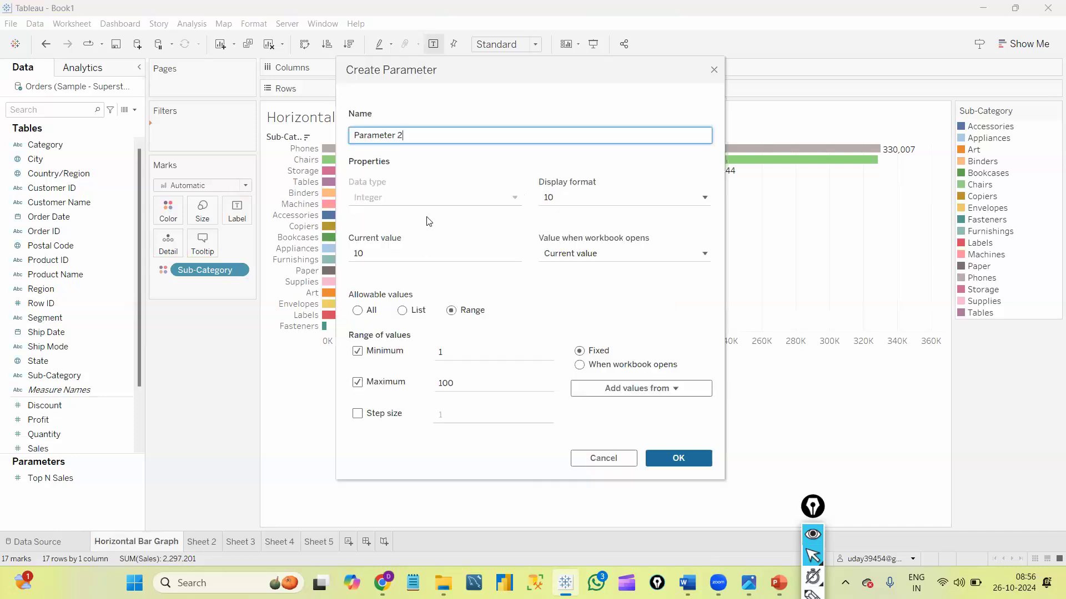
key(BackSpace)
key(BackSpace)
key(BackSpace)
key(BackSpace)
key(BackSpace)
key(BackSpace)
key(BackSpace)
key(BackSpace)
key(BackSpace)
key(BackSpace)
text(Bottom N Sales)
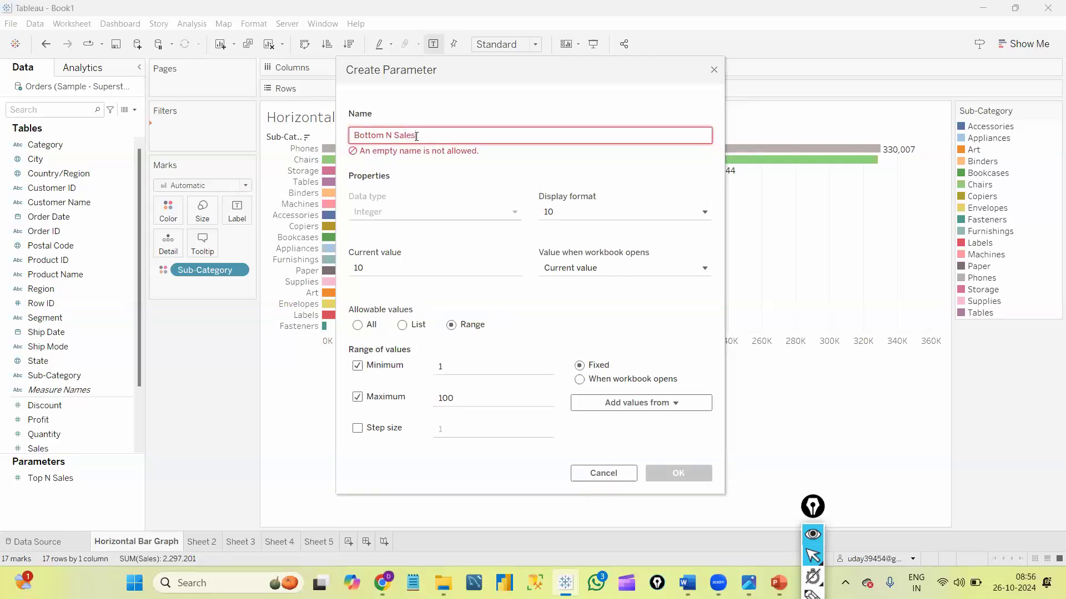
Give the parameter a current value of 5 and a step size of 1, and apply the bottom filter using it
click(387, 268)
key(BackSpace)
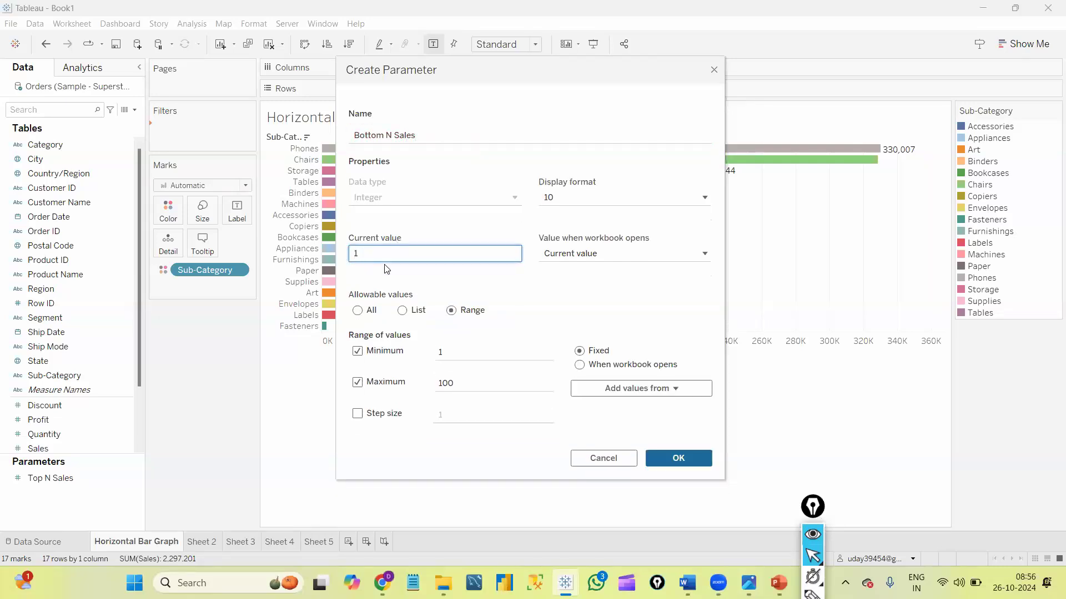
text(5)
click(357, 413)
double_click(436, 415)
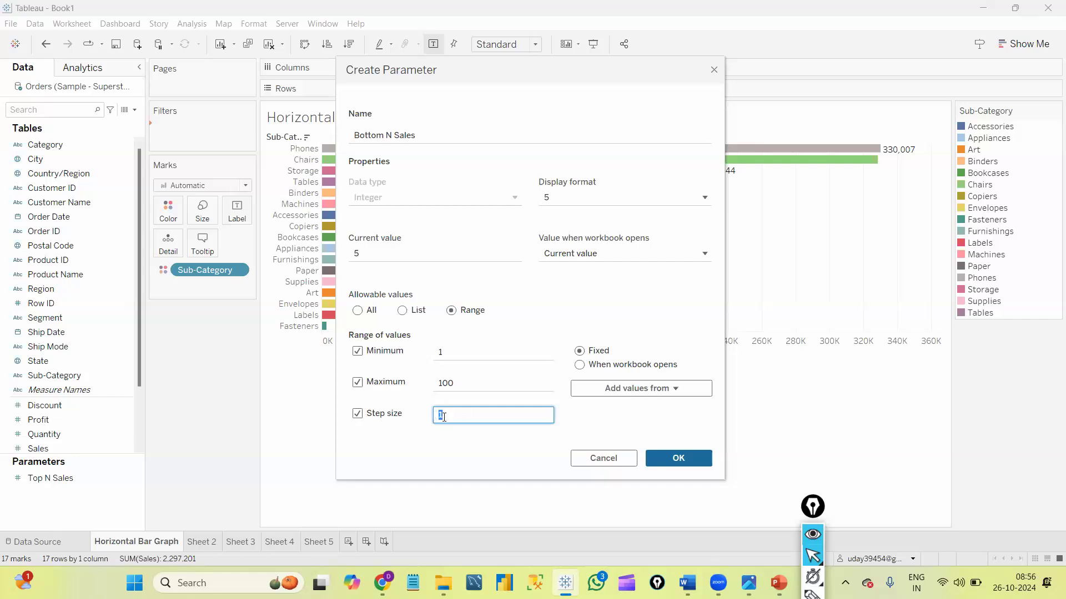
click(678, 459)
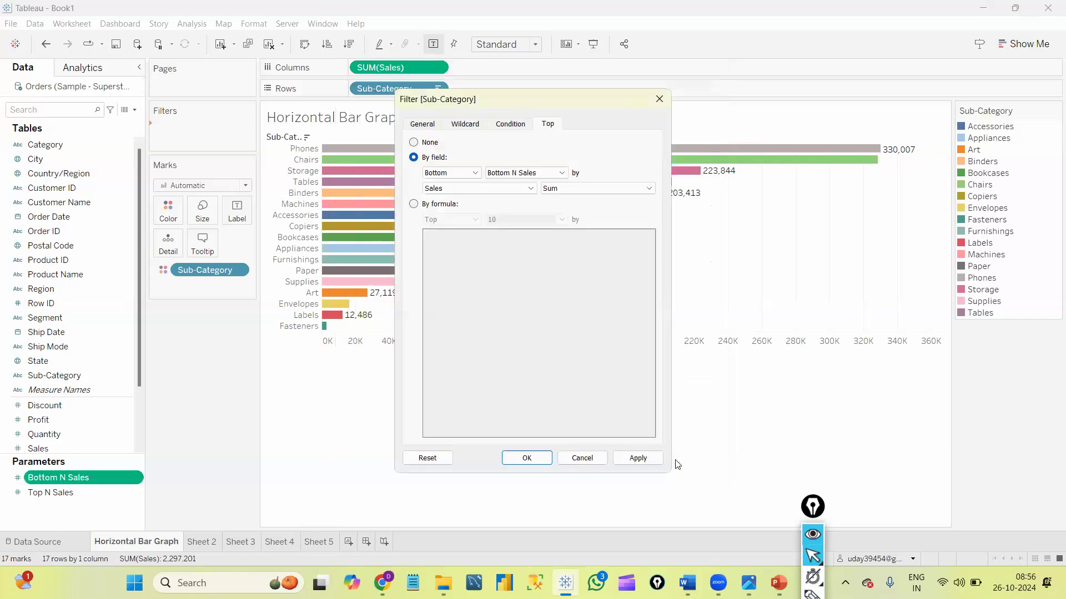
click(526, 458)
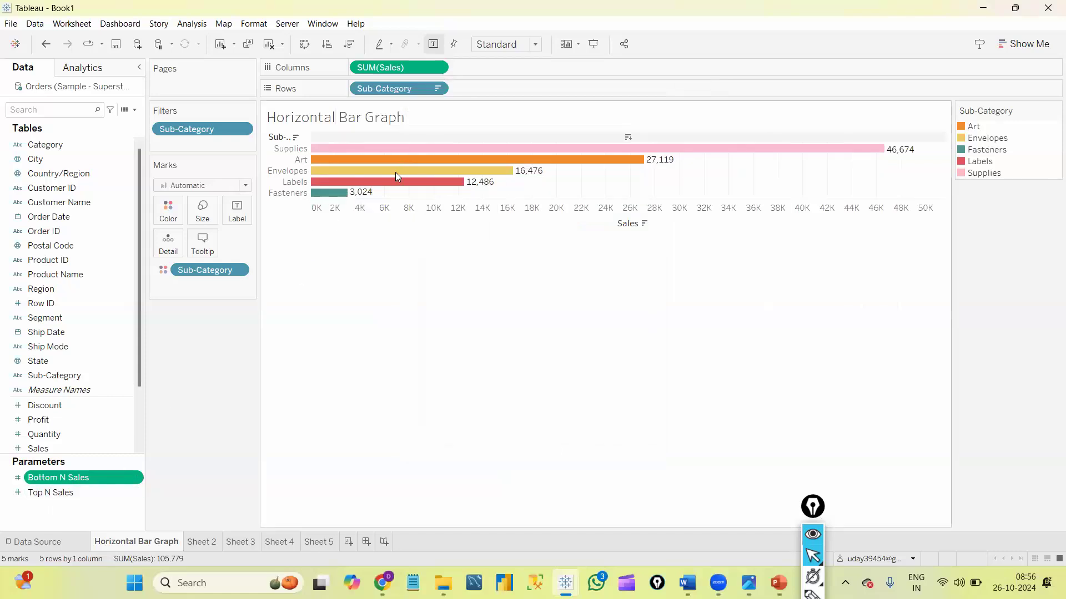
Show the Bottom N Sales parameter control on the sheet and raise its value to 7
right_click(80, 476)
click(131, 282)
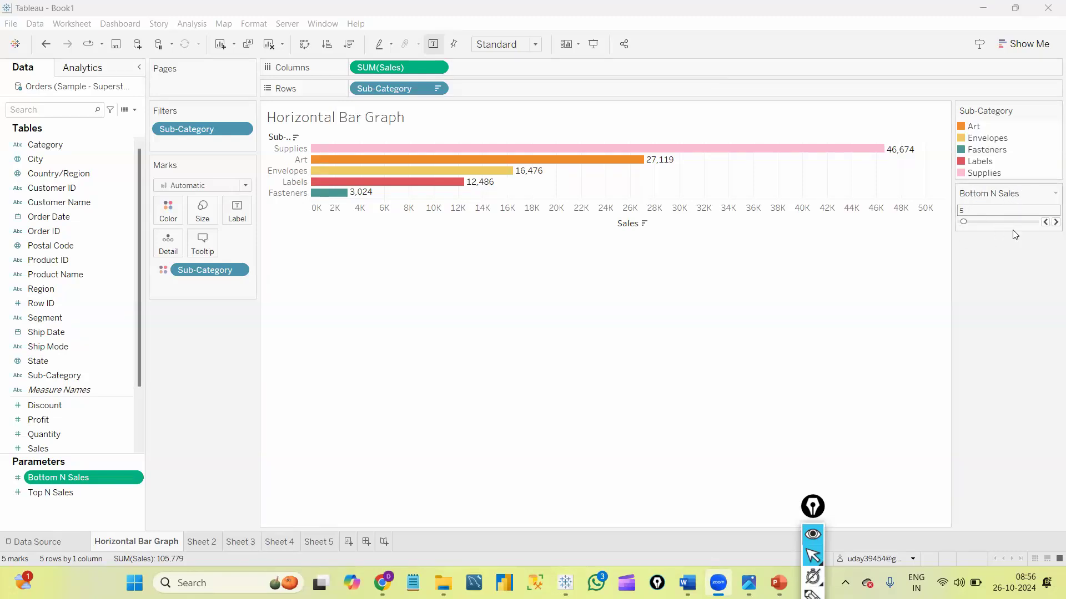
click(1051, 223)
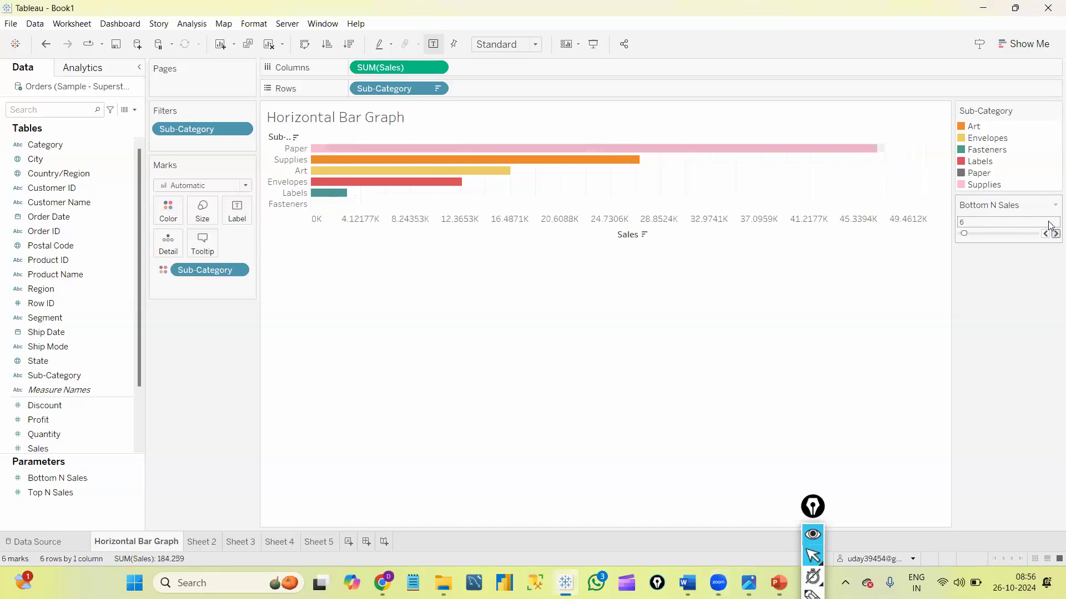
click(1054, 233)
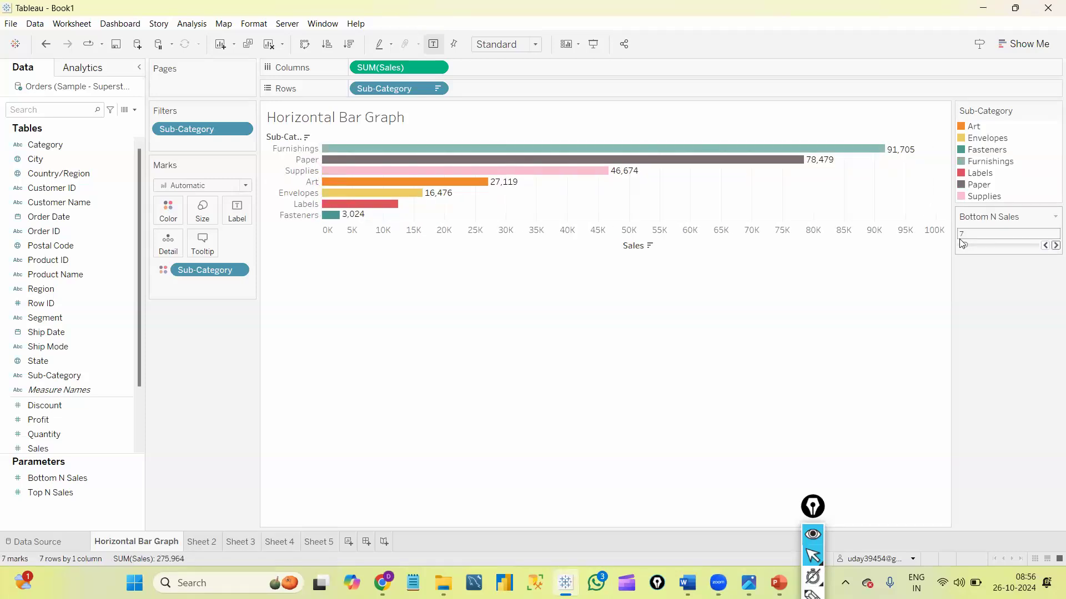
Edit the Bottom N Sales parameter to use a step size of 2
click(108, 479)
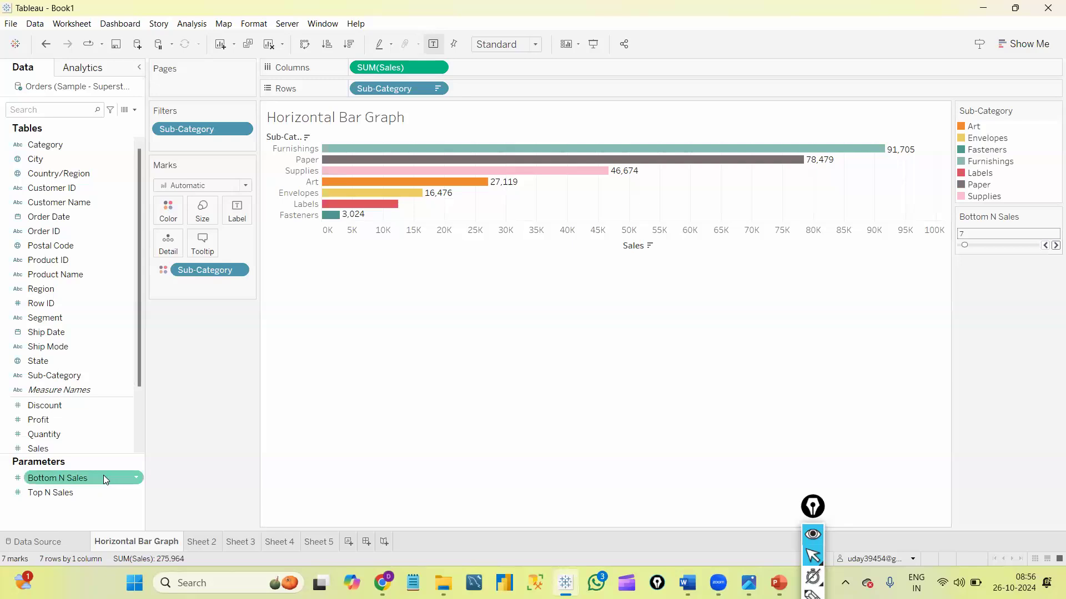
right_click(103, 475)
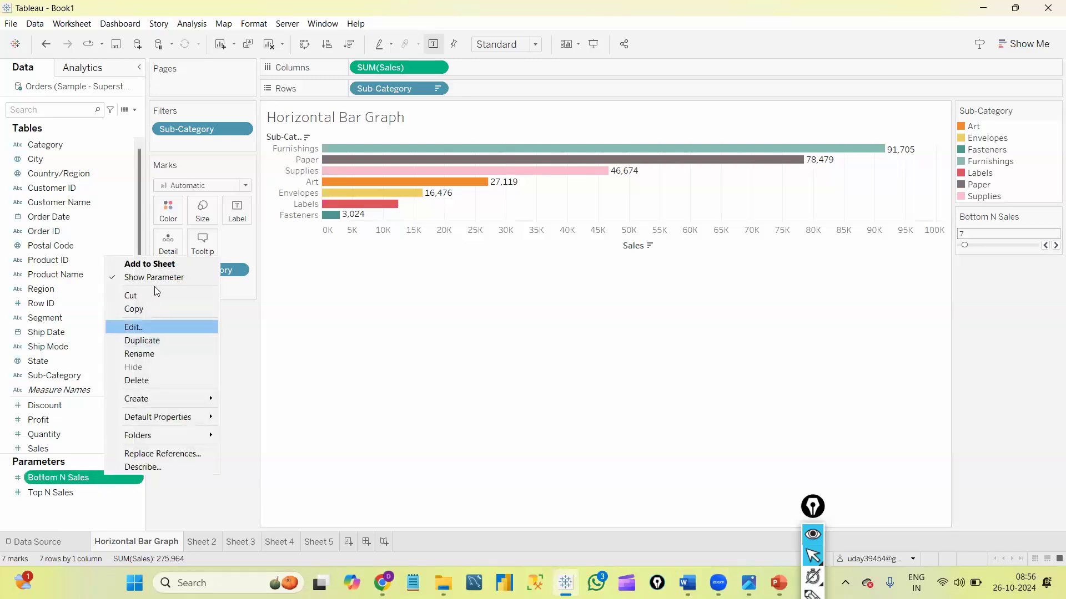
click(150, 327)
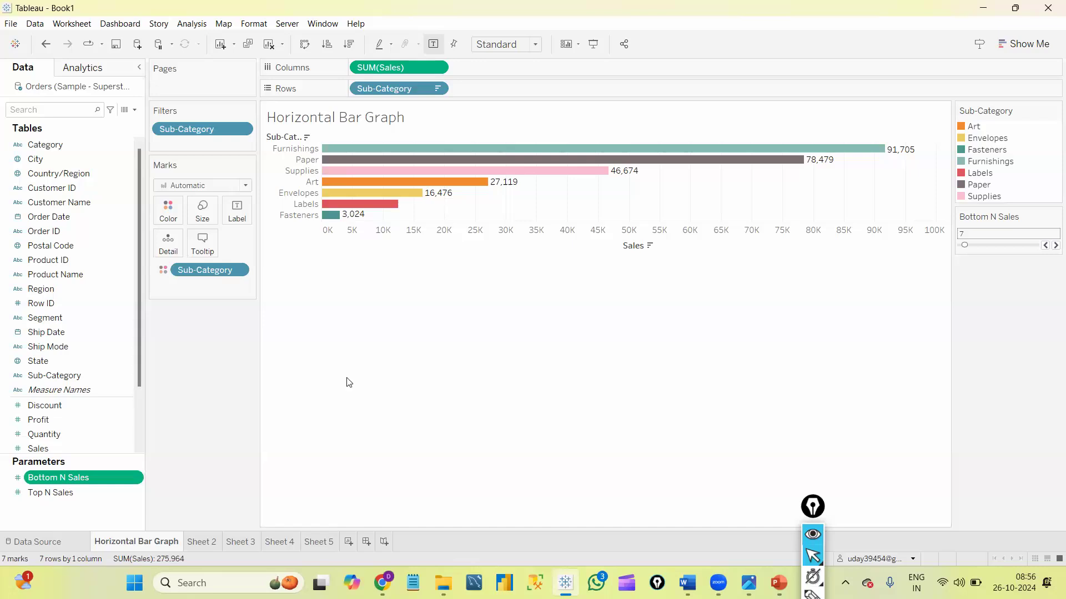
click(447, 417)
key(BackSpace)
text(2)
click(705, 459)
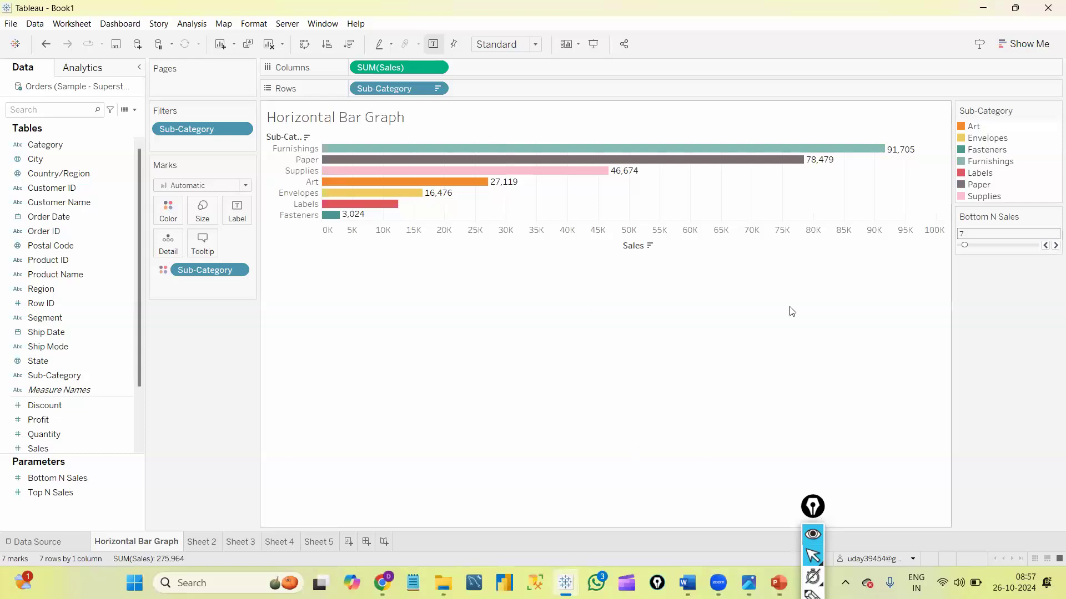
Raise the Bottom N Sales parameter to 11 with its control
click(1054, 245)
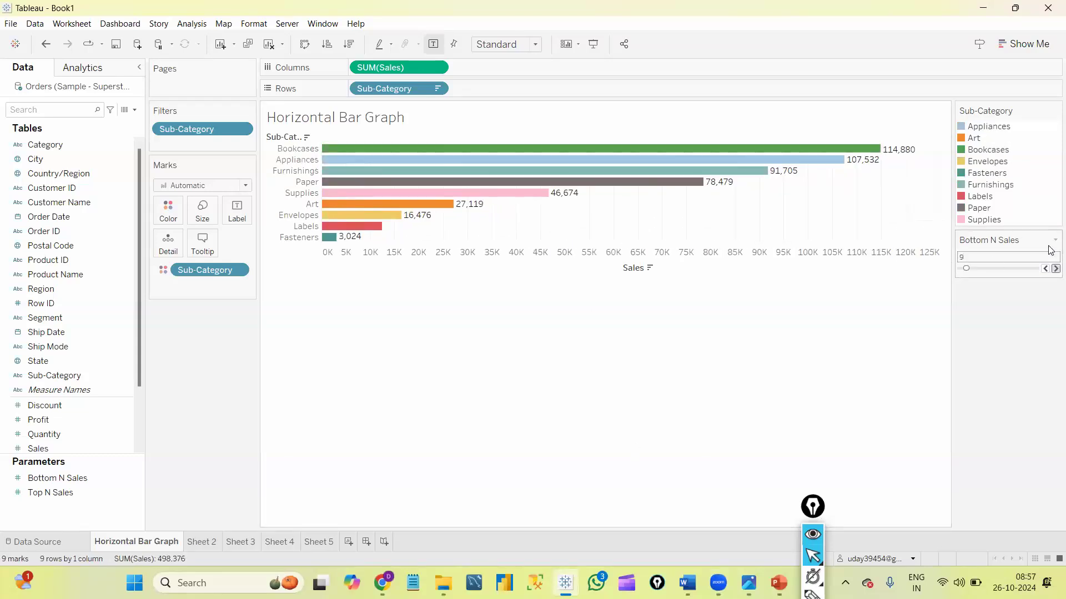
click(1055, 268)
click(1055, 291)
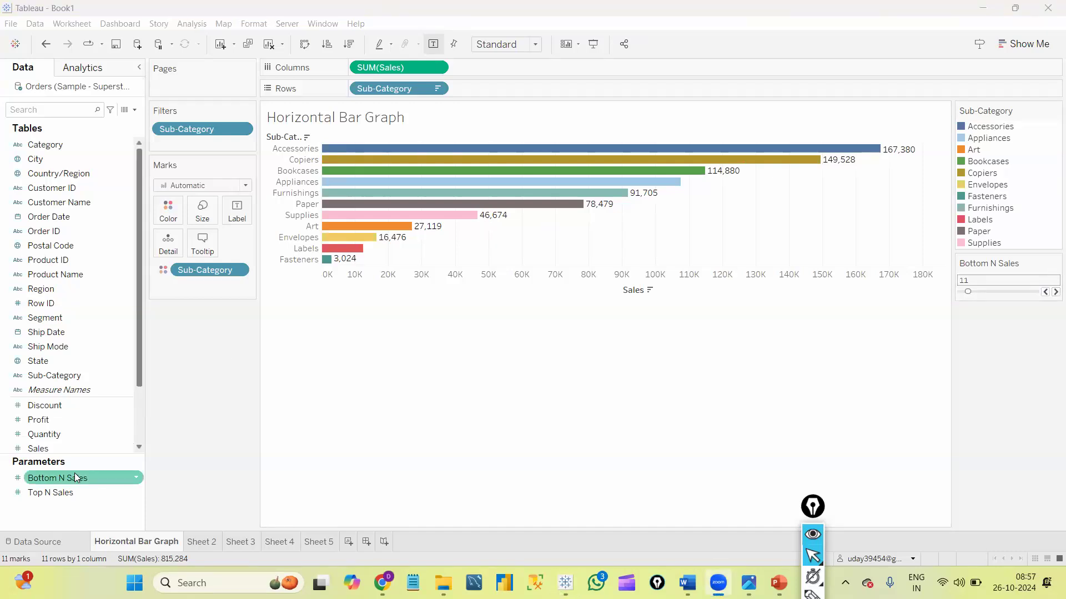
Compare the top N chart on Sheet 4 with the bottom N chart on the Horizontal Bar Graph sheet
click(276, 542)
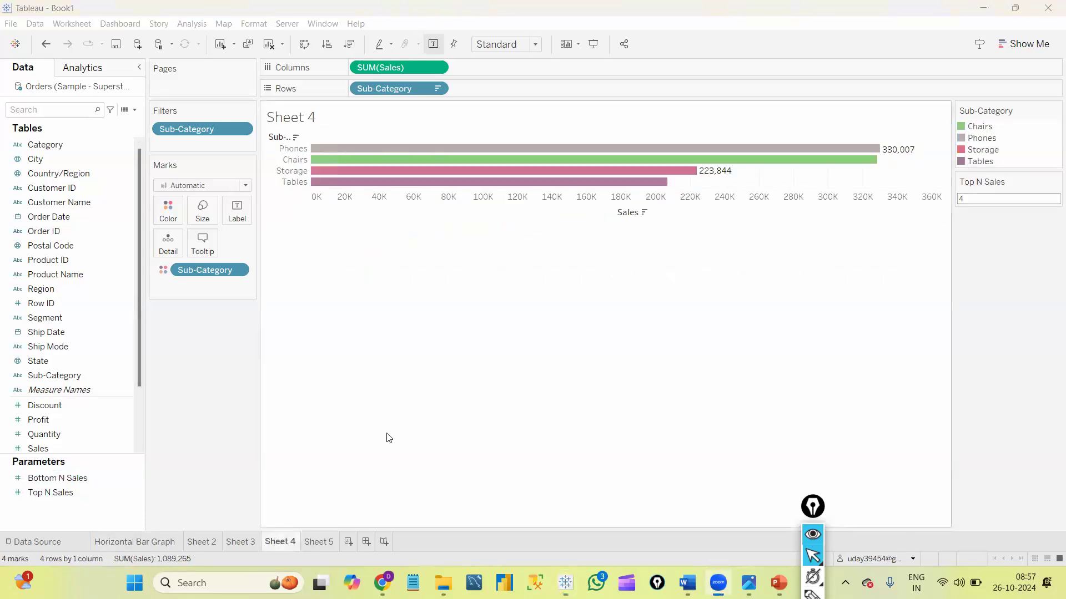
click(320, 537)
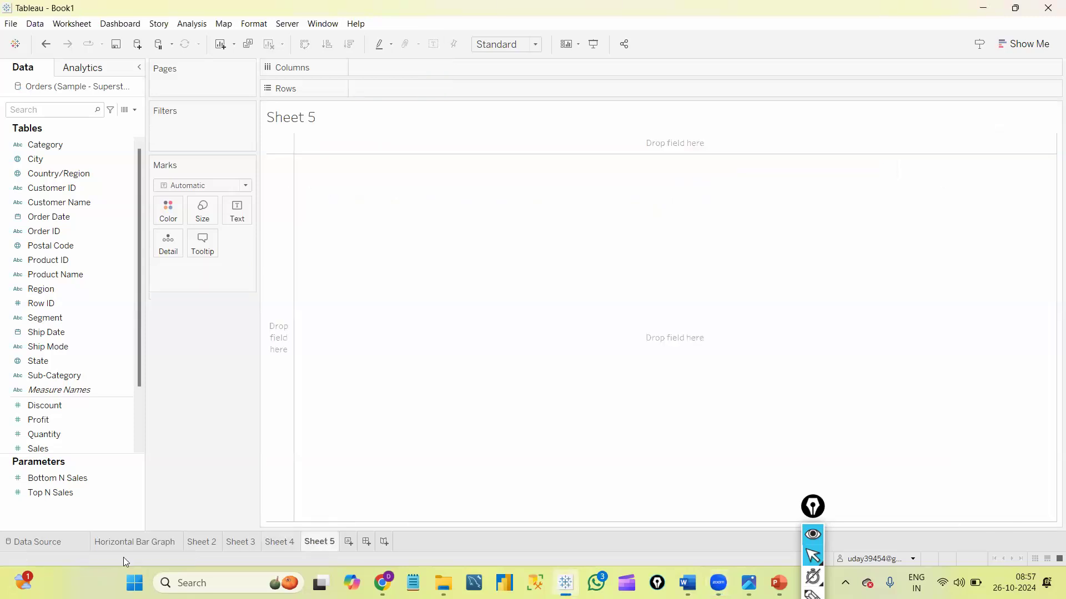
click(137, 543)
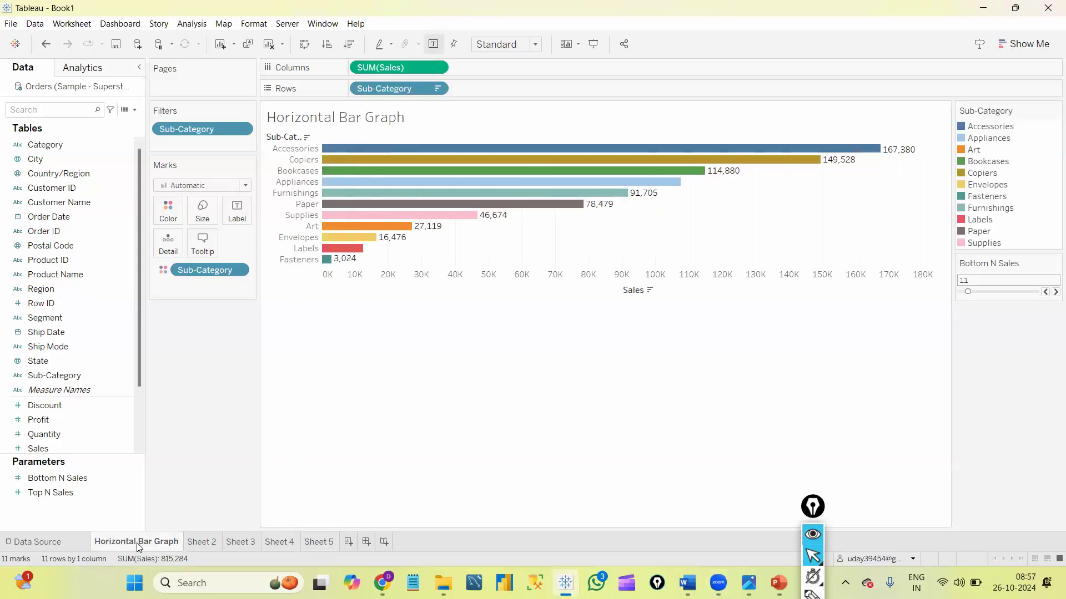
click(370, 123)
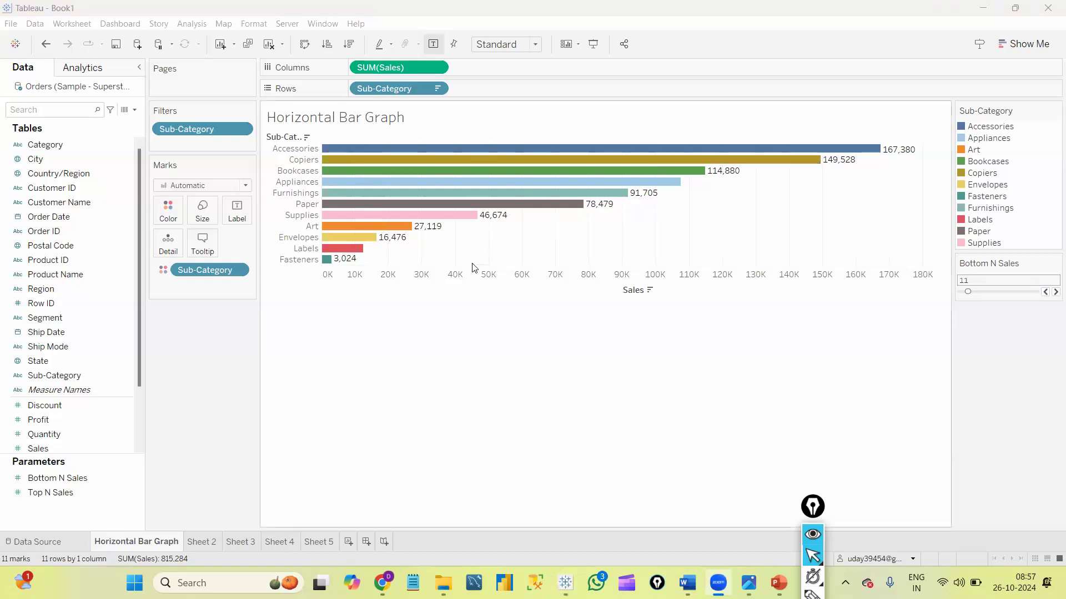
click(318, 542)
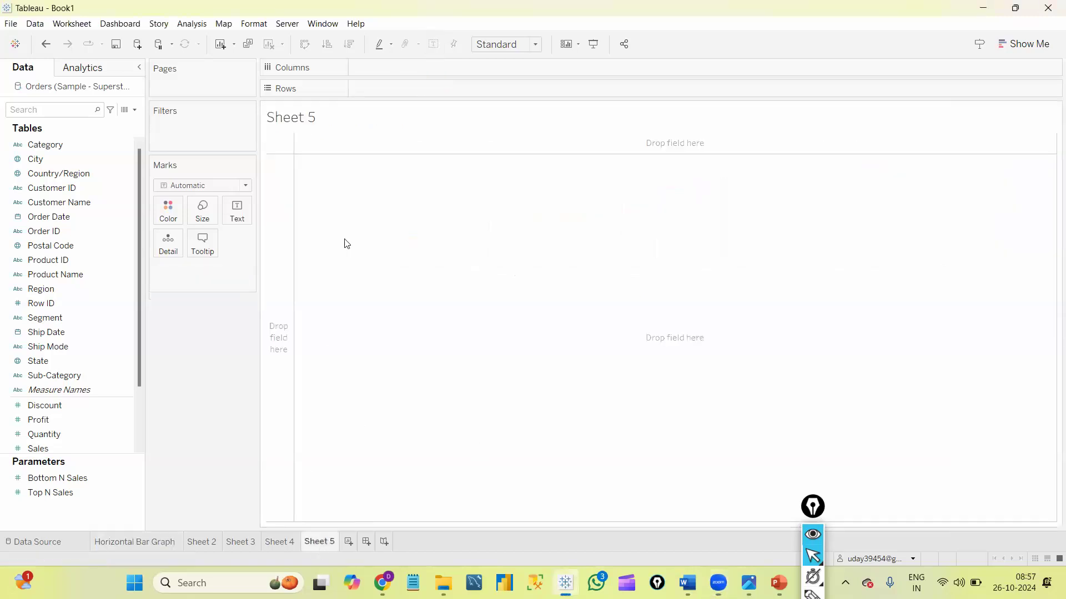
click(285, 542)
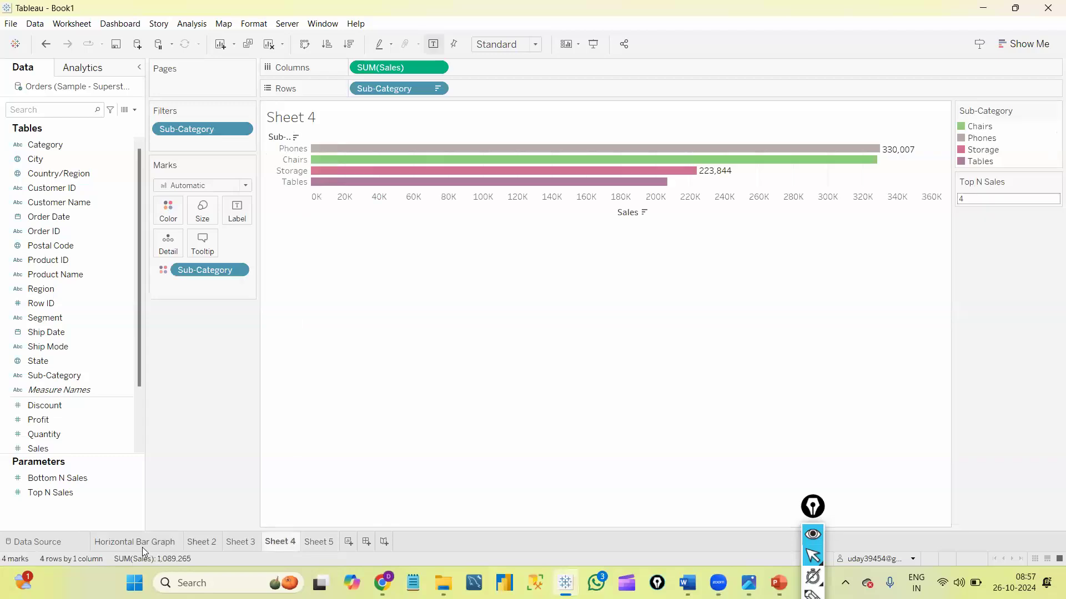
click(142, 547)
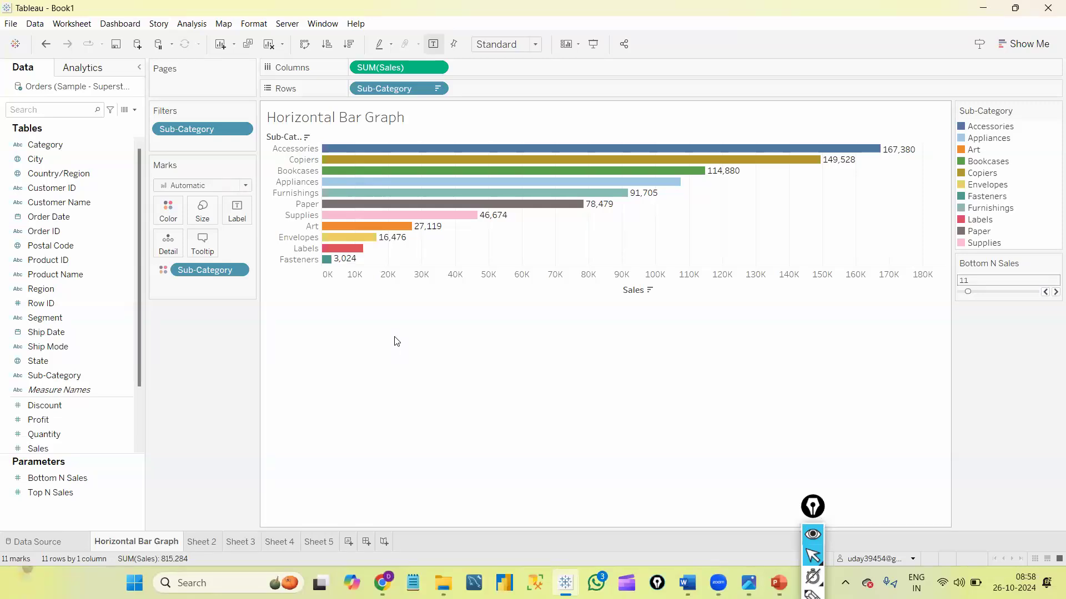
Switch to File Explorer and browse the D: drive, looking into the Tableau Class Notes and Tableau_CLASS Script & Files folders
click(443, 583)
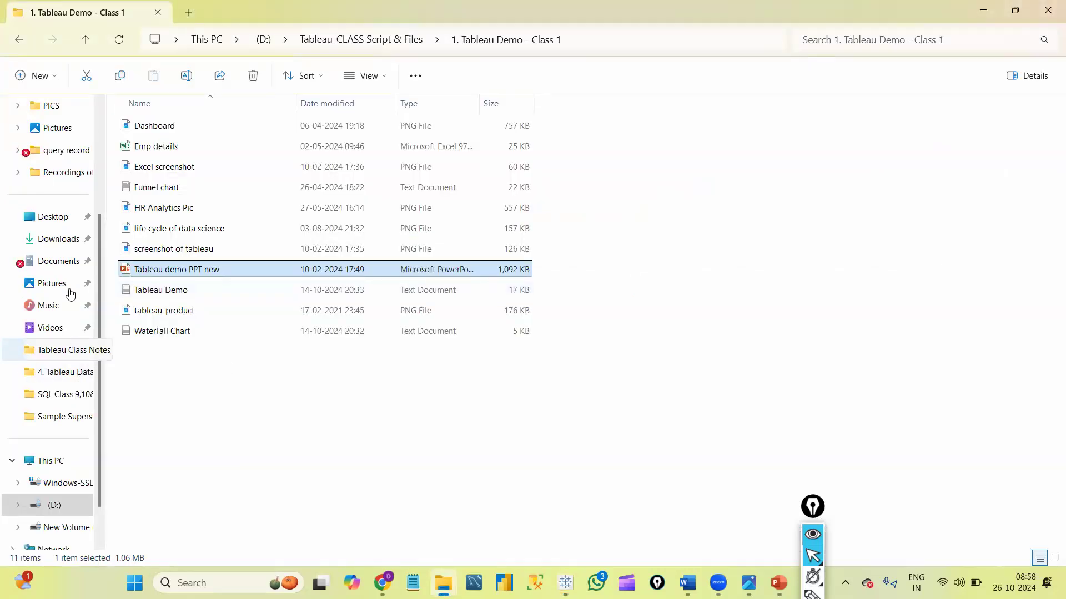
mouse_move(749, 582)
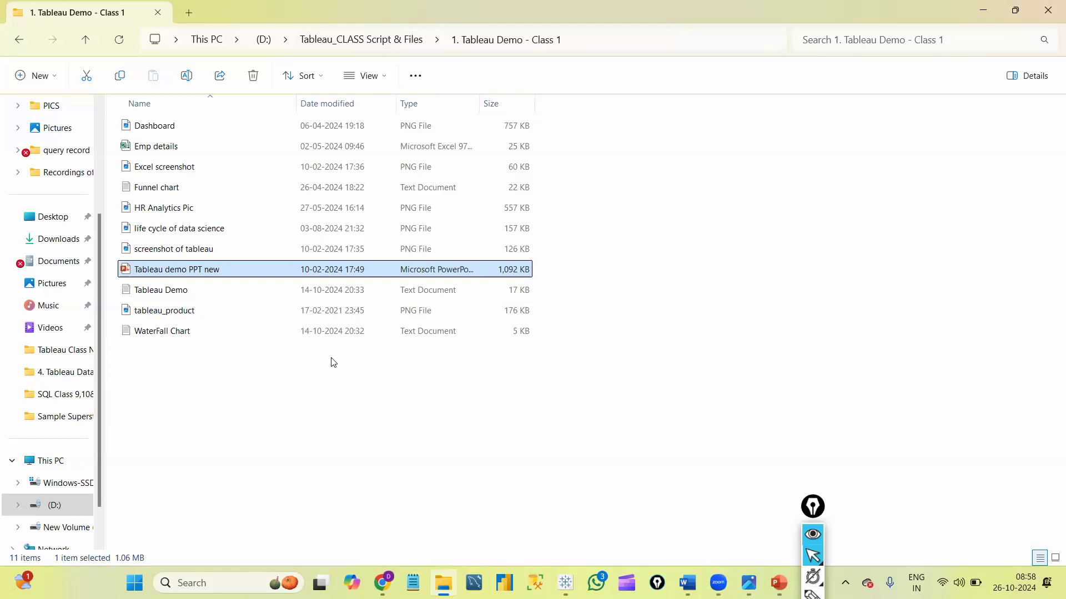
mouse_move(444, 583)
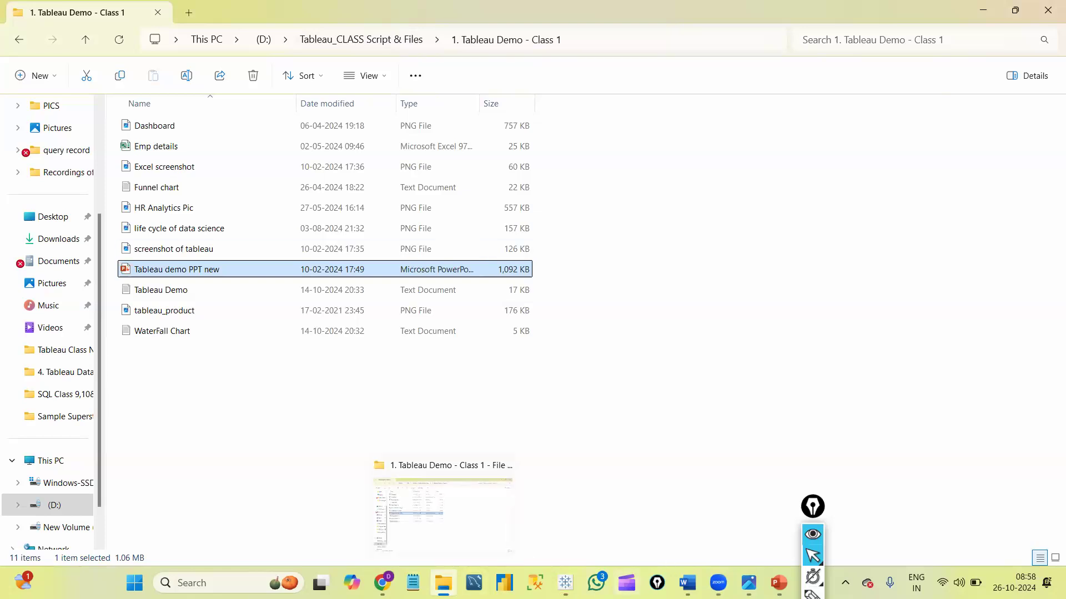
mouse_move(565, 583)
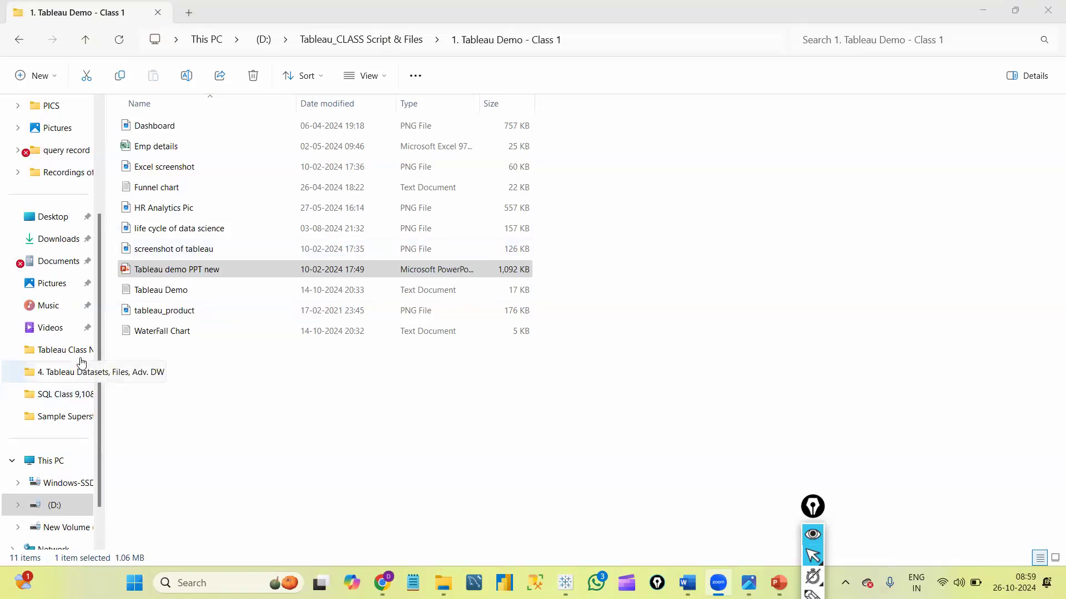
click(263, 40)
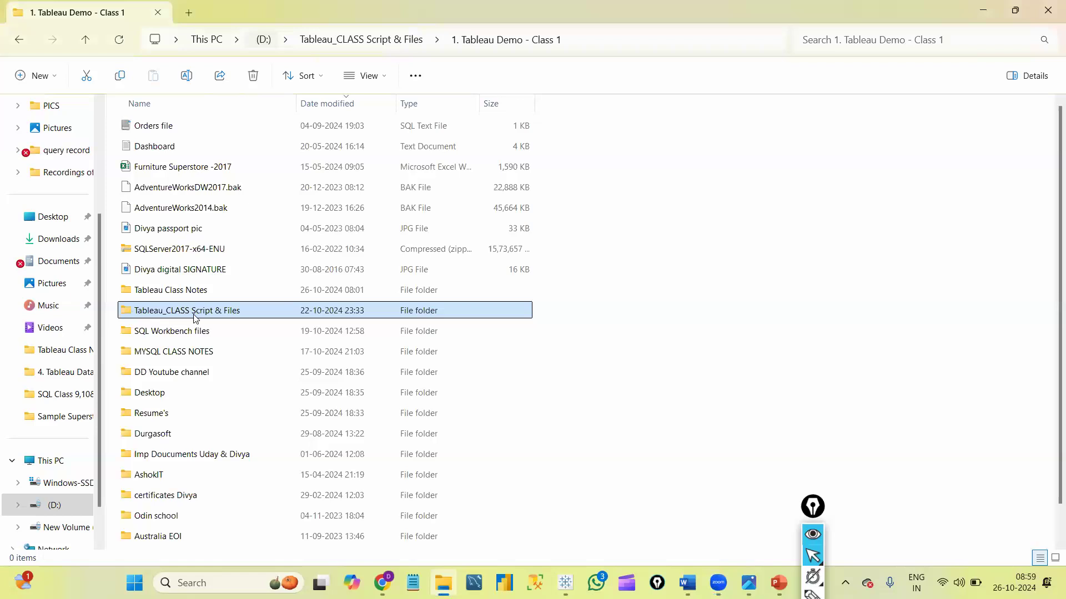
double_click(193, 293)
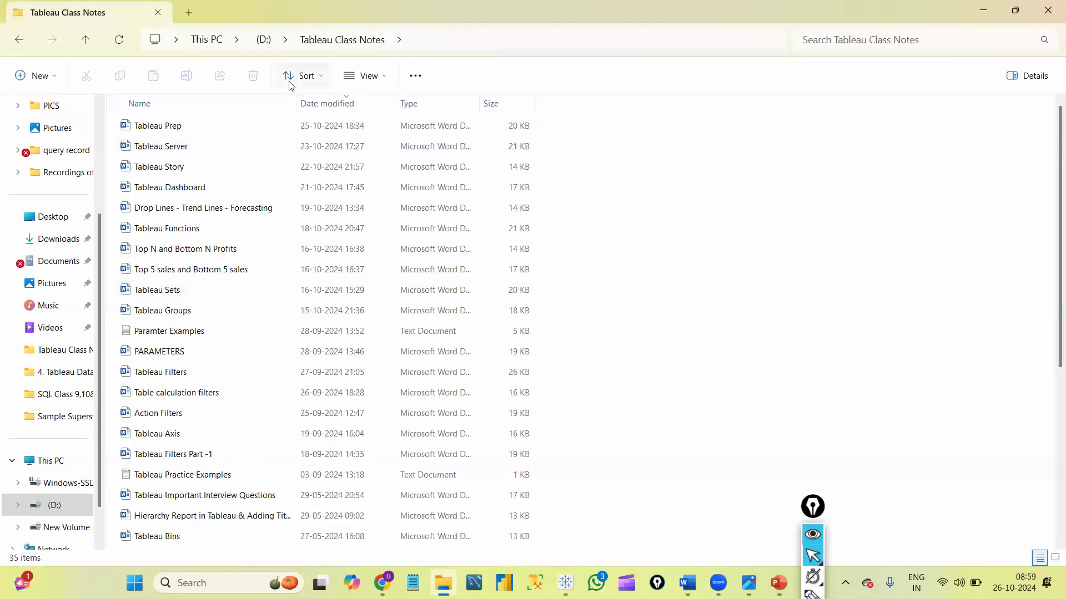
click(263, 39)
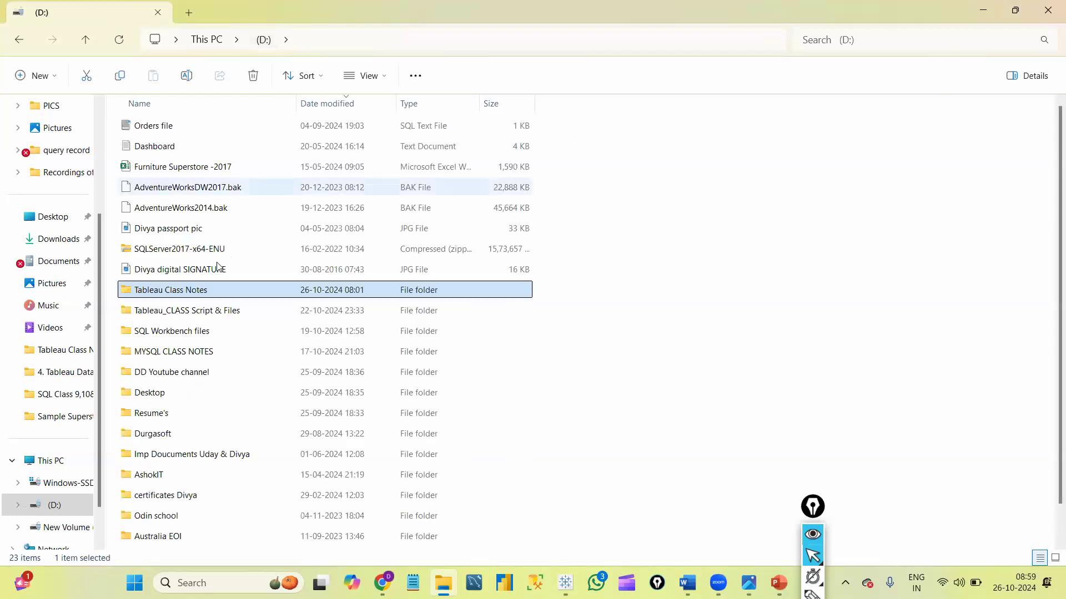
double_click(188, 316)
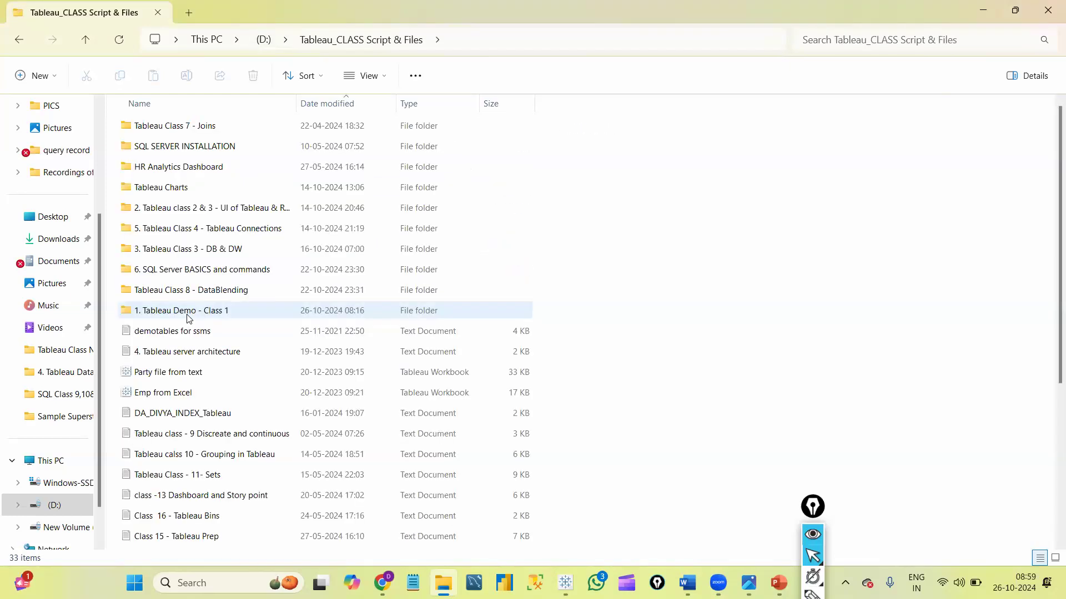
click(65, 503)
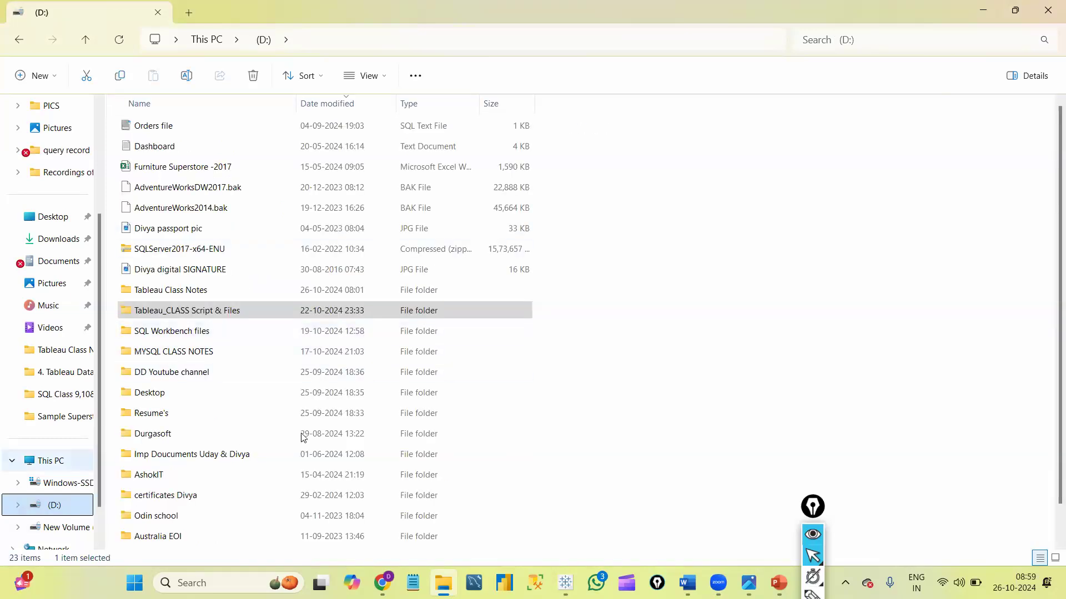
scroll(1051, 444, down, 2)
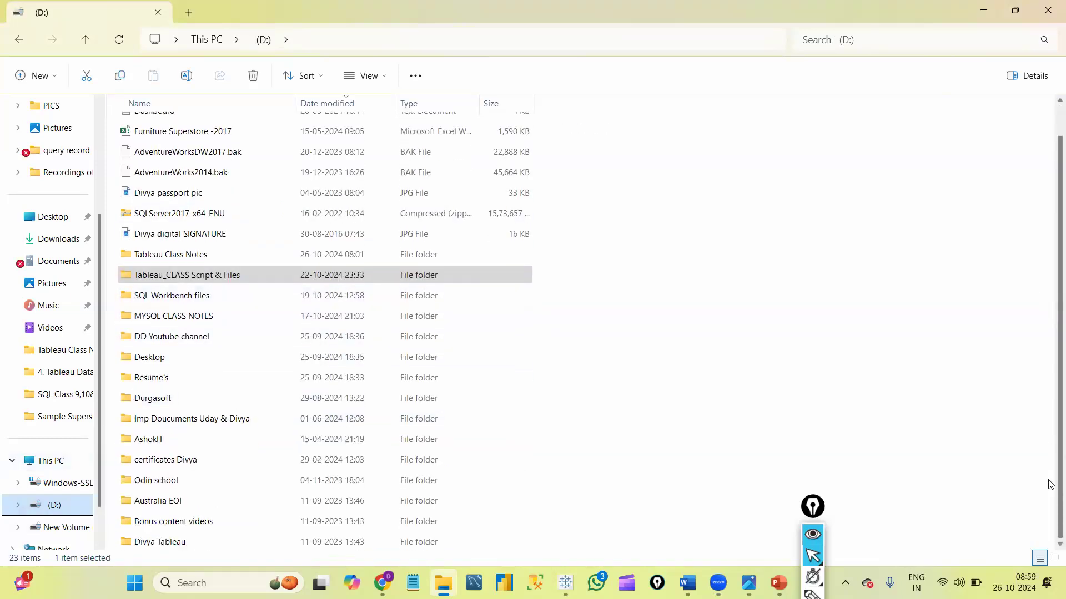
Open the Tableau Index document from the DA_ Index folder on the Desktop
click(60, 222)
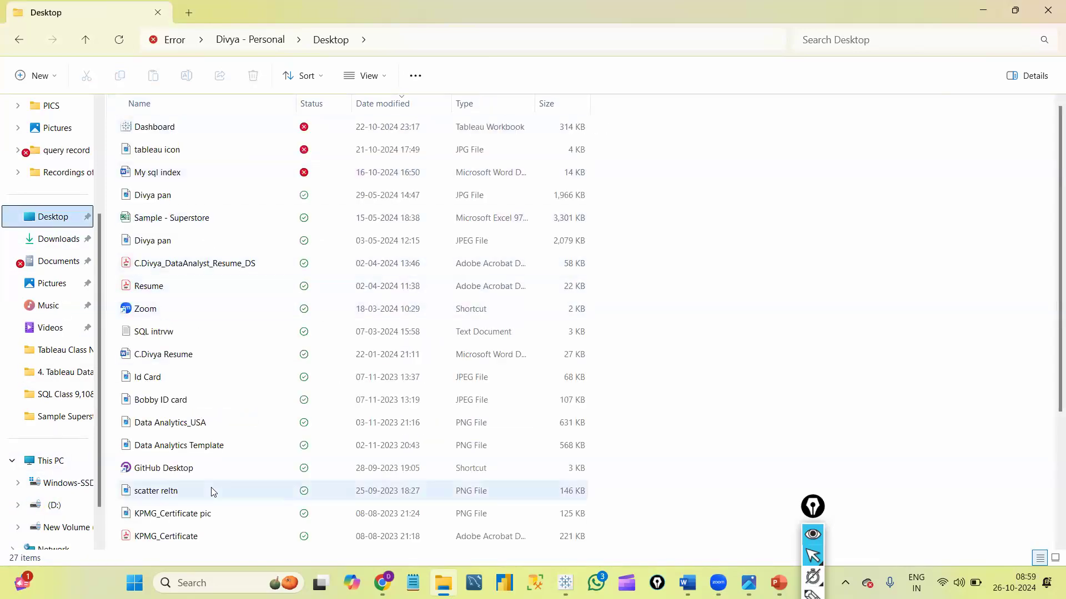
key(Down)
key(Down)
key(Down)
key(Down)
key(Down)
key(Down)
key(Down)
key(Down)
key(Down)
key(Down)
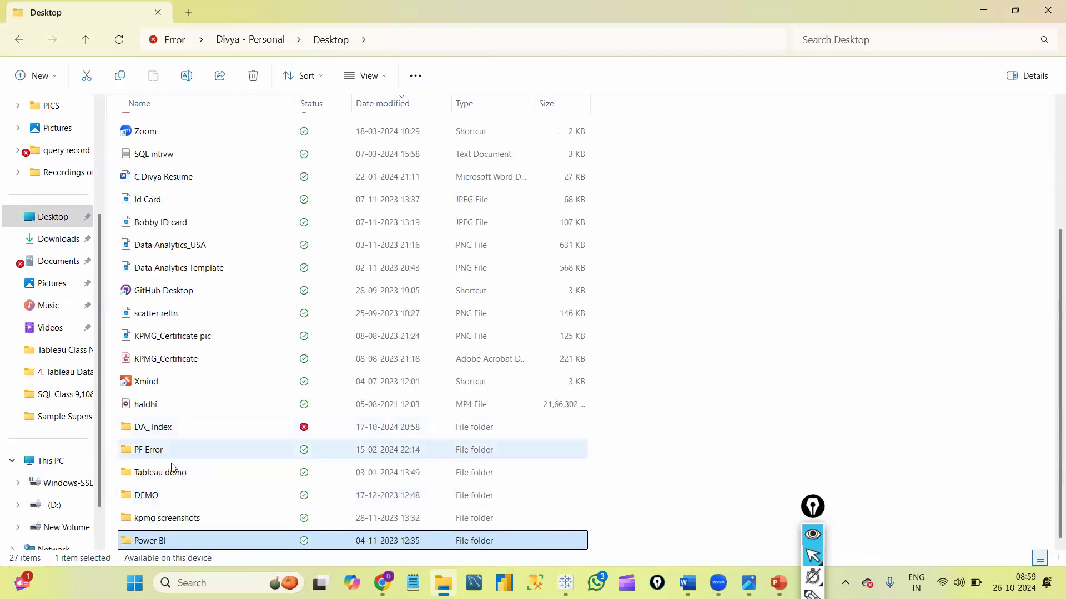
click(173, 435)
double_click(172, 432)
click(183, 195)
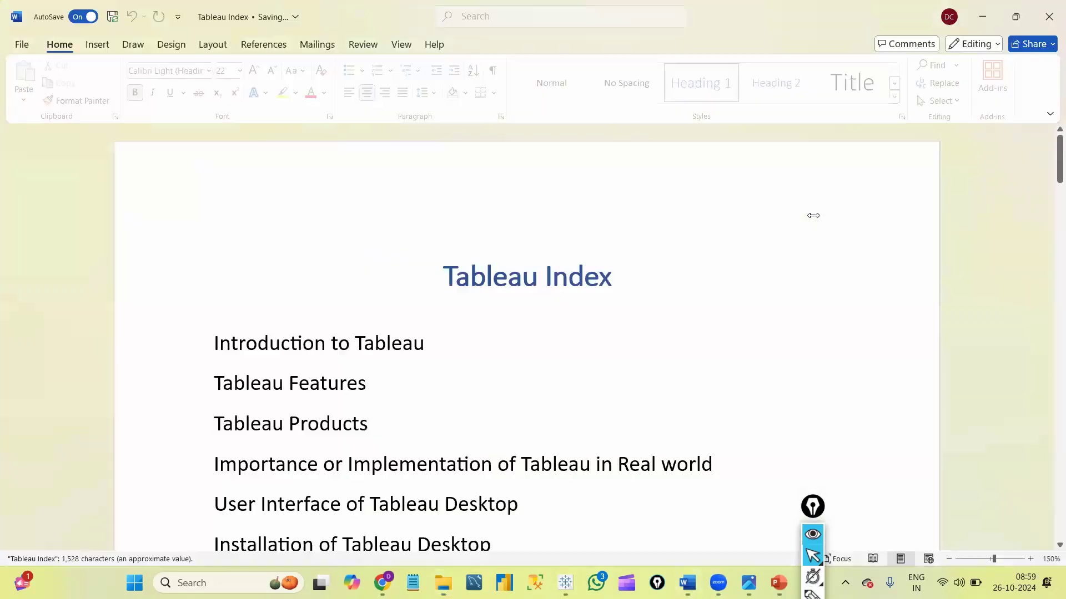
Highlight the index topics from Tableau Features through Installation of Tableau Desktop
click(551, 362)
scroll(551, 362, down, 3)
click(440, 535)
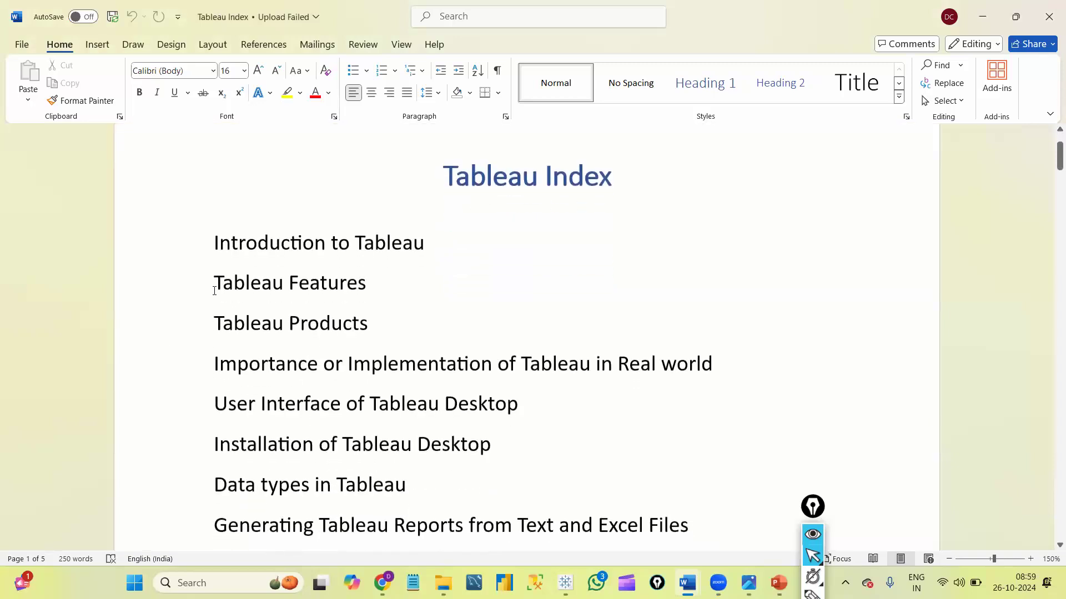
drag(214, 283, 619, 392)
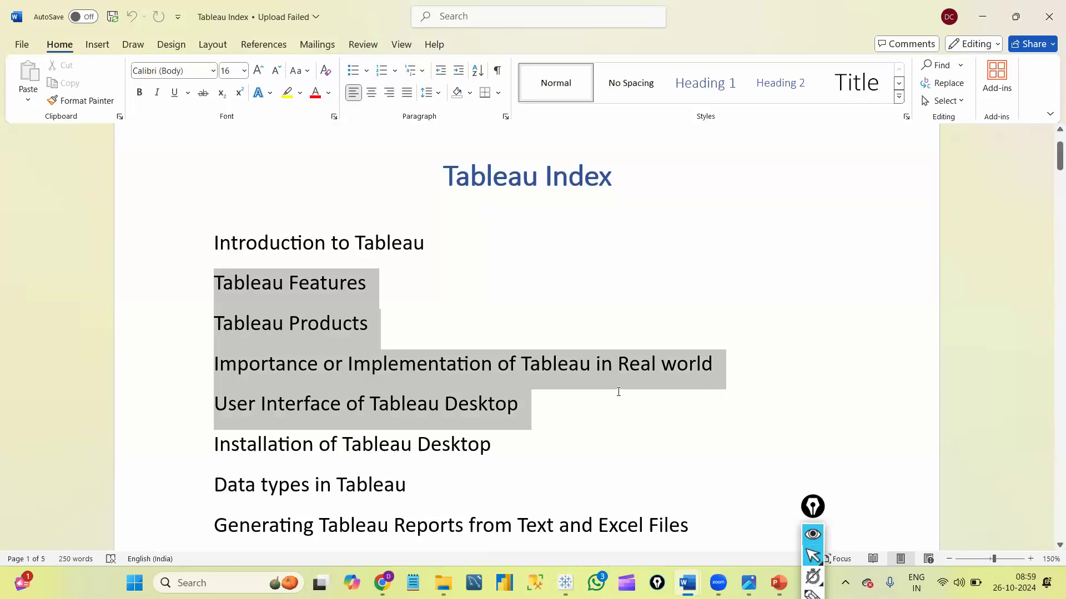
drag(612, 435, 911, 457)
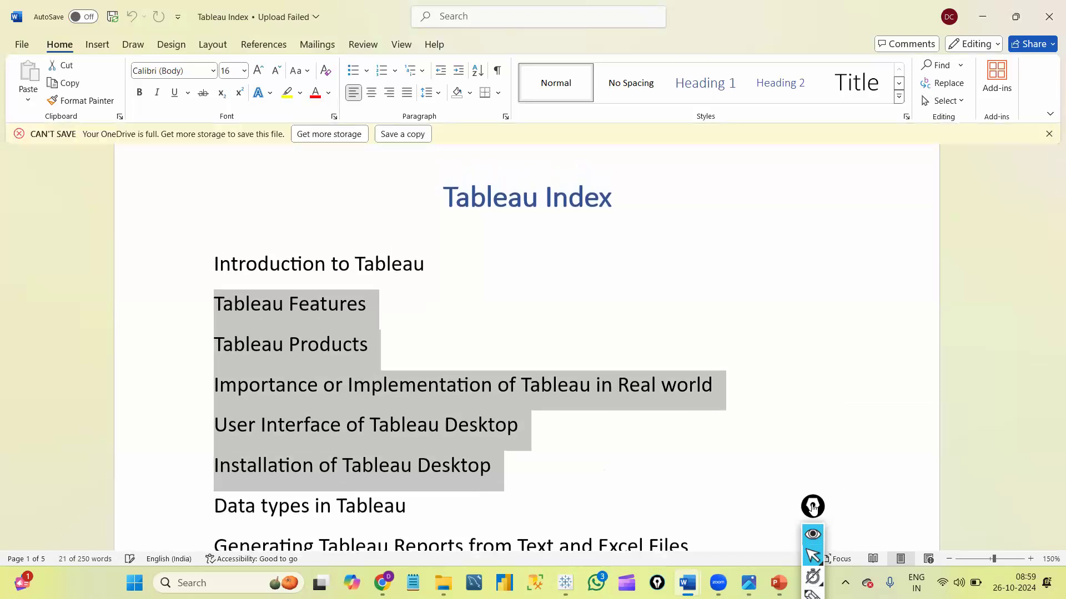
Highlight the index topics from Data types in Tableau through Continuous & Discrete data
click(612, 498)
scroll(611, 498, down, 2)
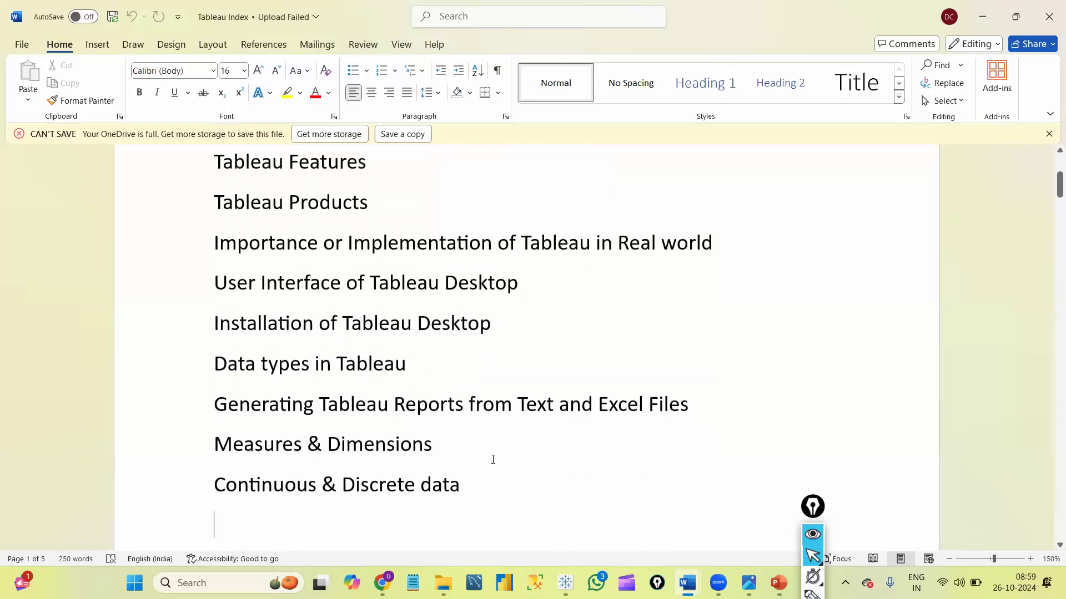
drag(215, 368, 688, 491)
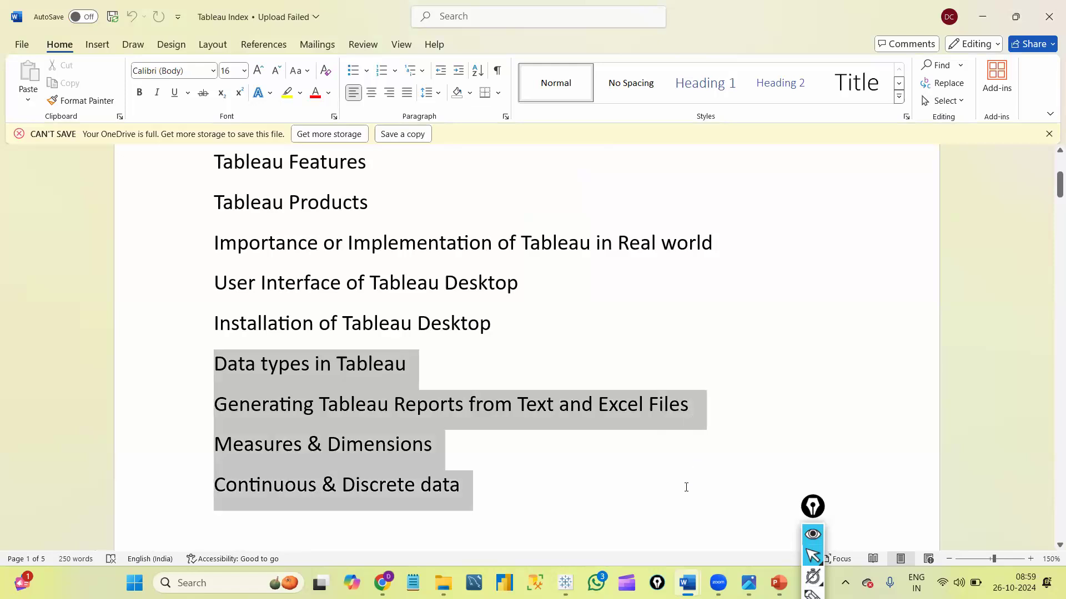
Highlight the topics from Row shelf & column shelf through ToolTip, glancing at the Tableau workbook before returning to the Word document
key(Down)
key(Down)
key(Down)
key(Down)
key(Down)
key(Down)
key(Down)
key(Down)
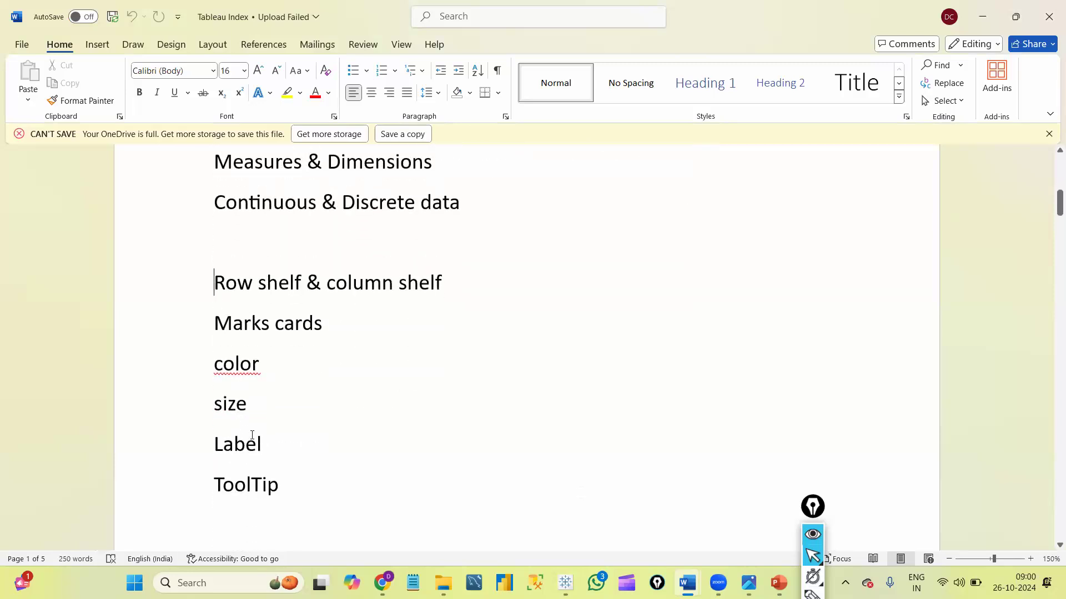
drag(212, 277, 277, 492)
key(alt+Tab)
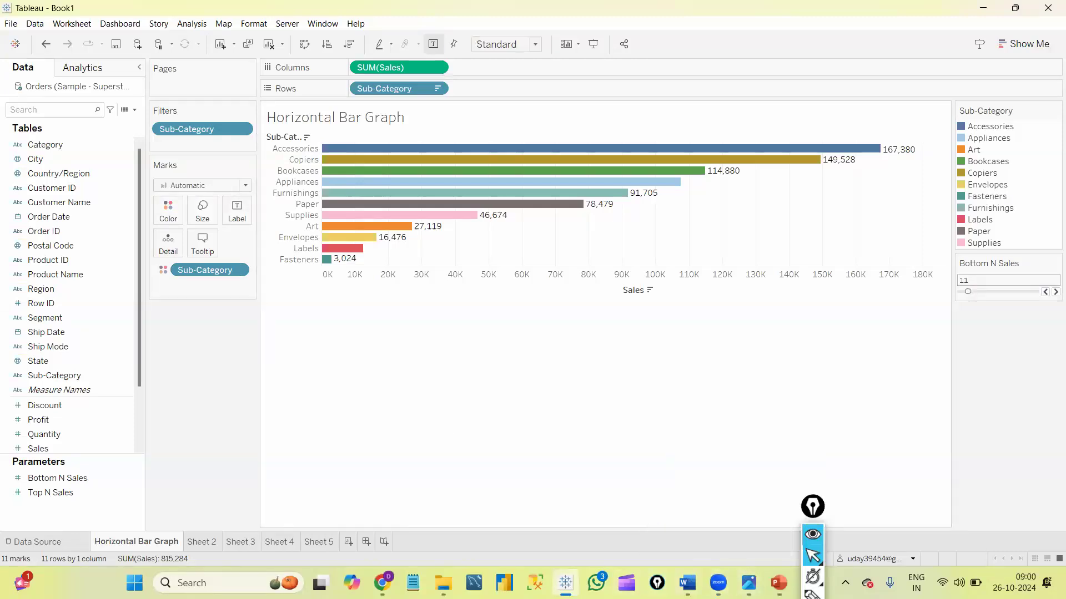
mouse_move(687, 582)
click(781, 529)
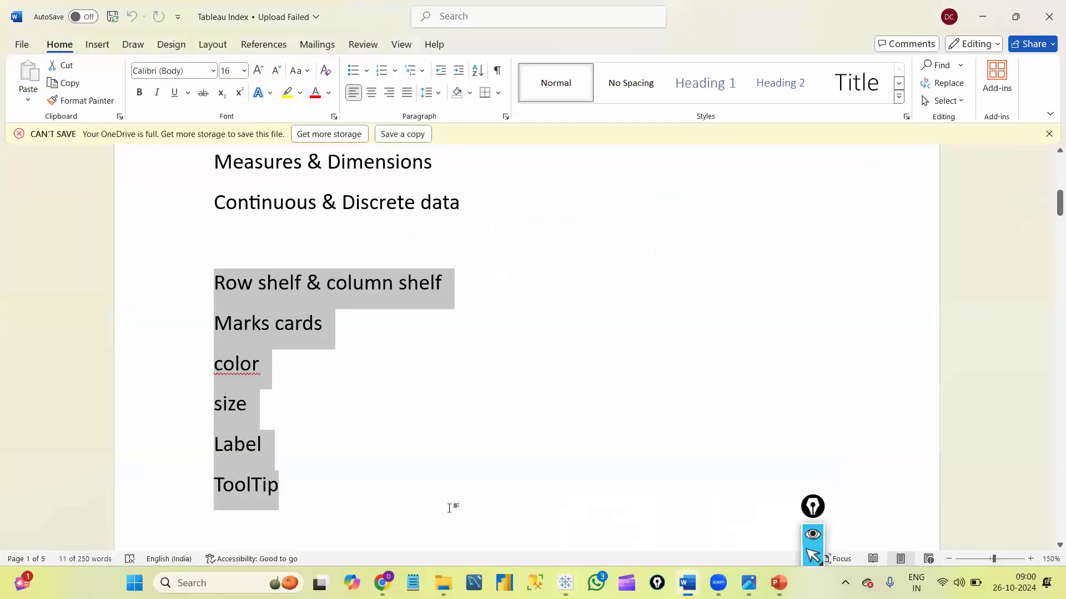
Review the SQL Server topics, highlighting SQL Server Basic concepts with Installation and the word Generating in the line below
click(411, 509)
scroll(411, 509, down, 5)
scroll(411, 509, down, 2)
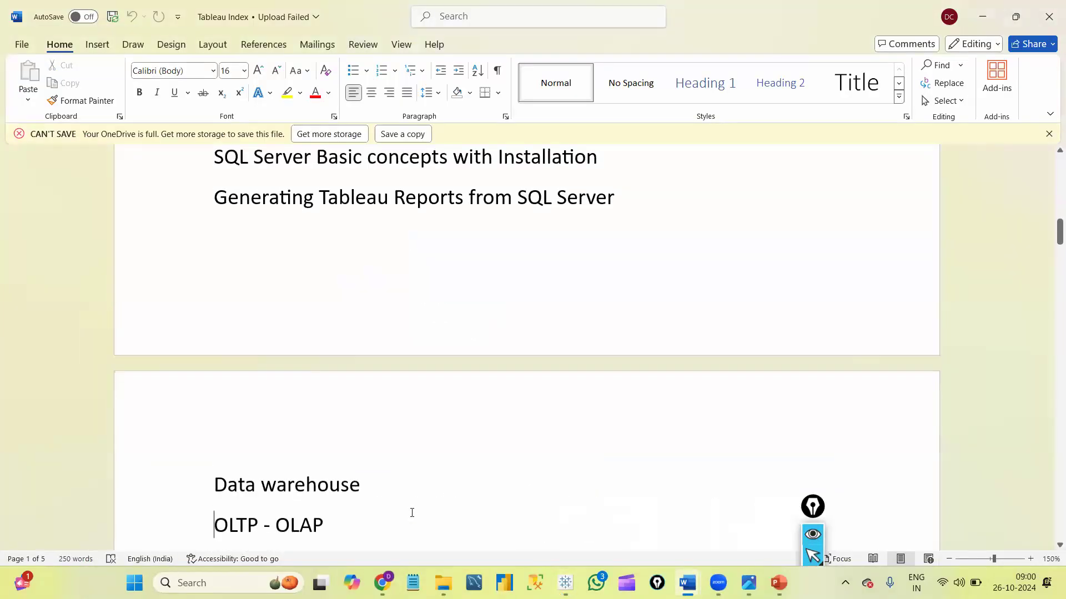
scroll(411, 508, up, 2)
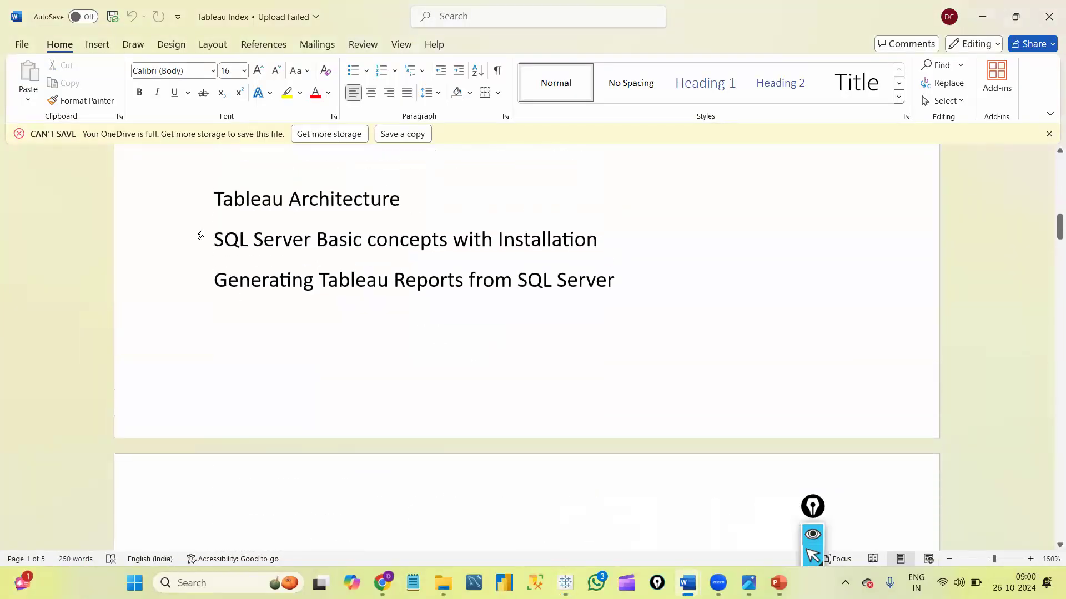
drag(213, 240, 618, 260)
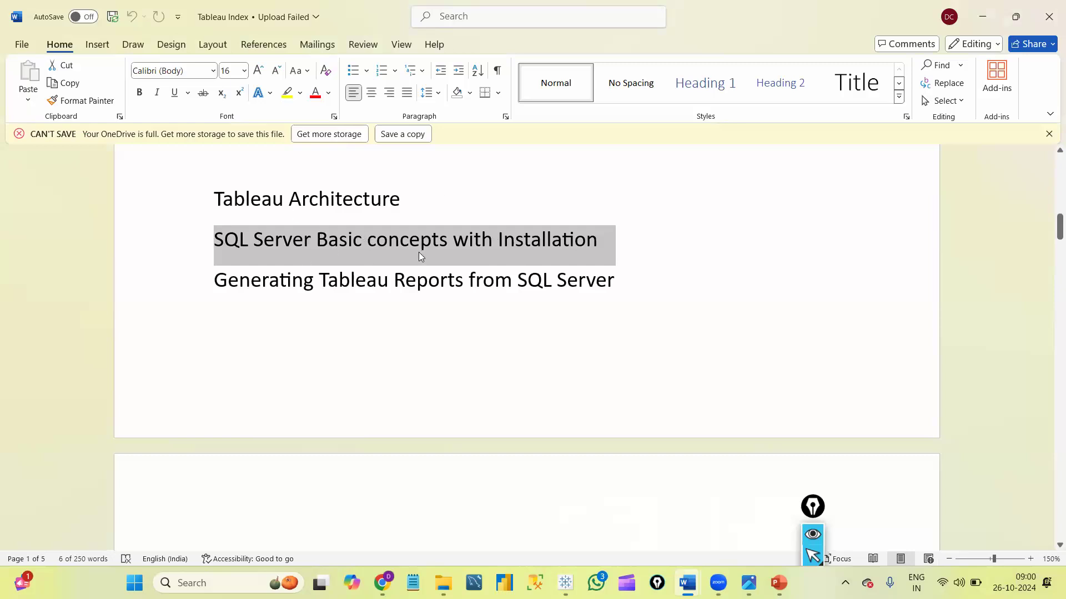
double_click(280, 282)
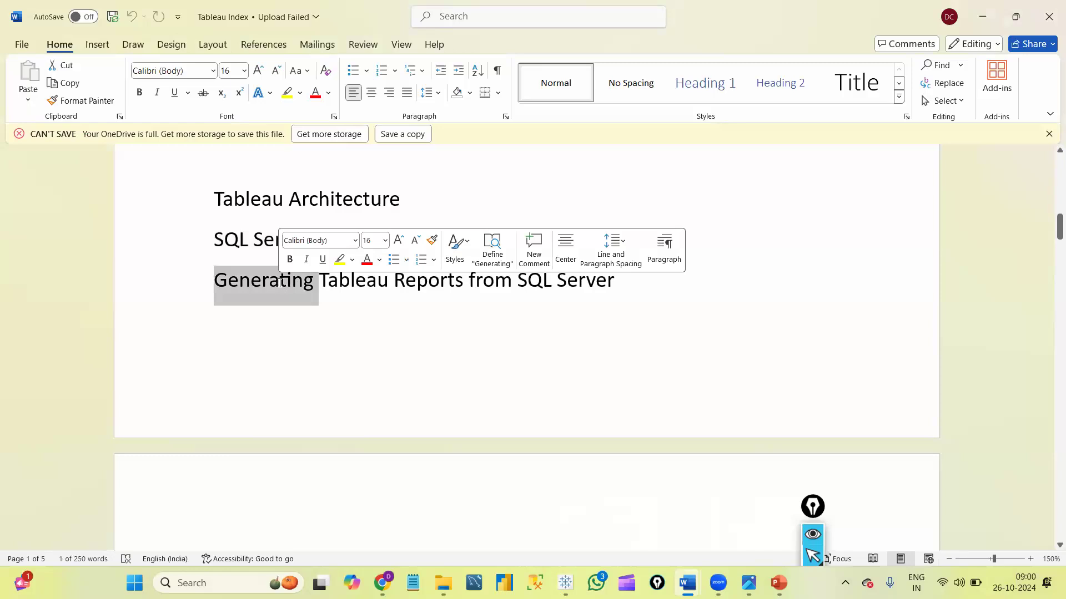
click(451, 285)
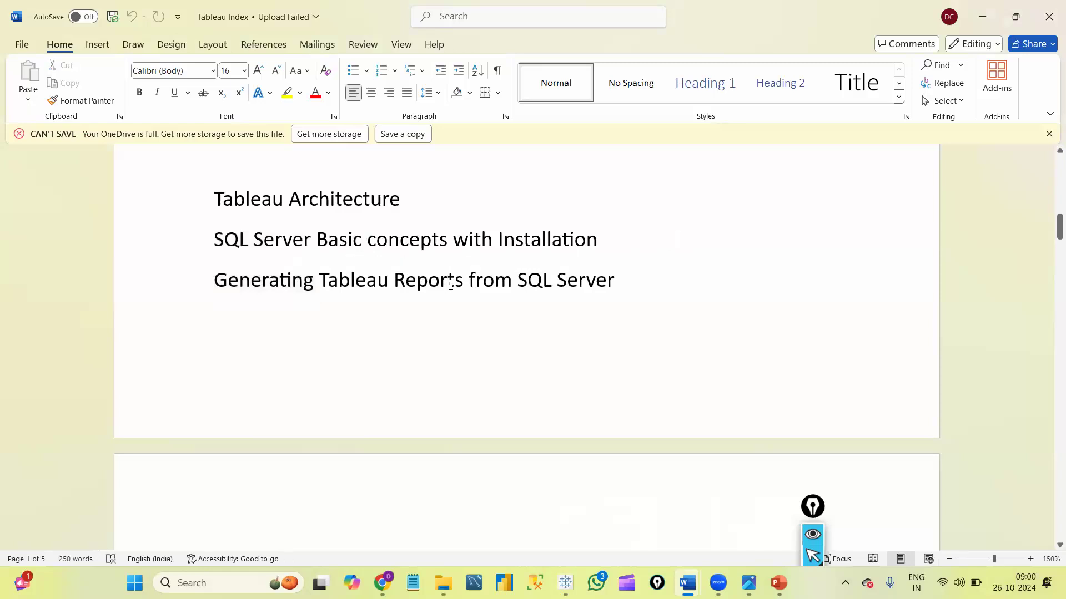
Review the Data warehouse, OLTP - OLAP and Understanding Real Time Database topics on page 2, highlighting key words
key(Down)
key(Down)
key(Down)
key(Down)
key(Down)
key(Down)
key(Down)
key(Down)
key(Down)
key(Down)
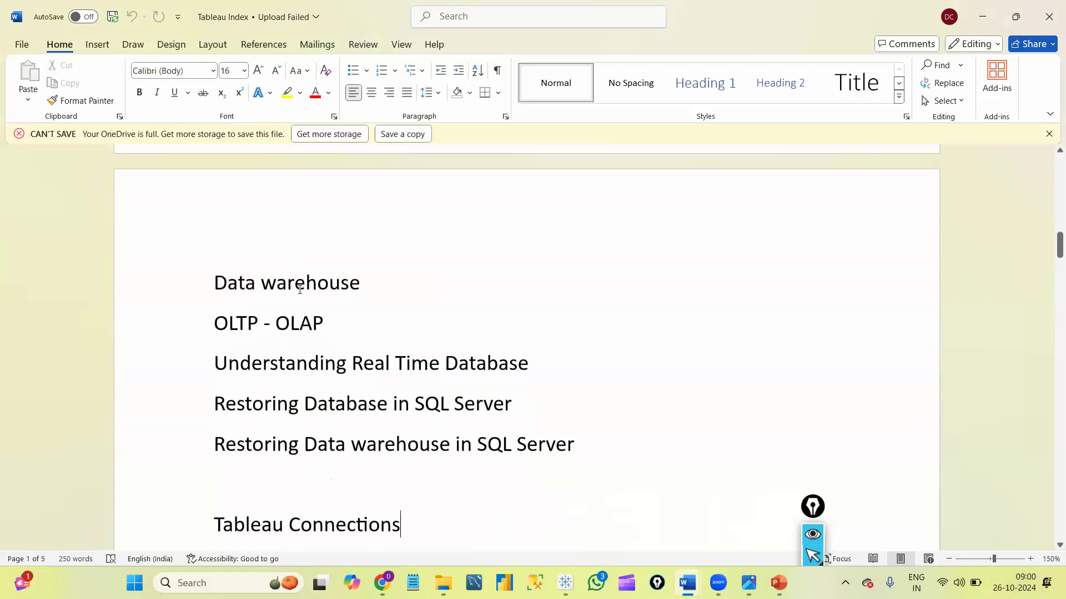
double_click(288, 289)
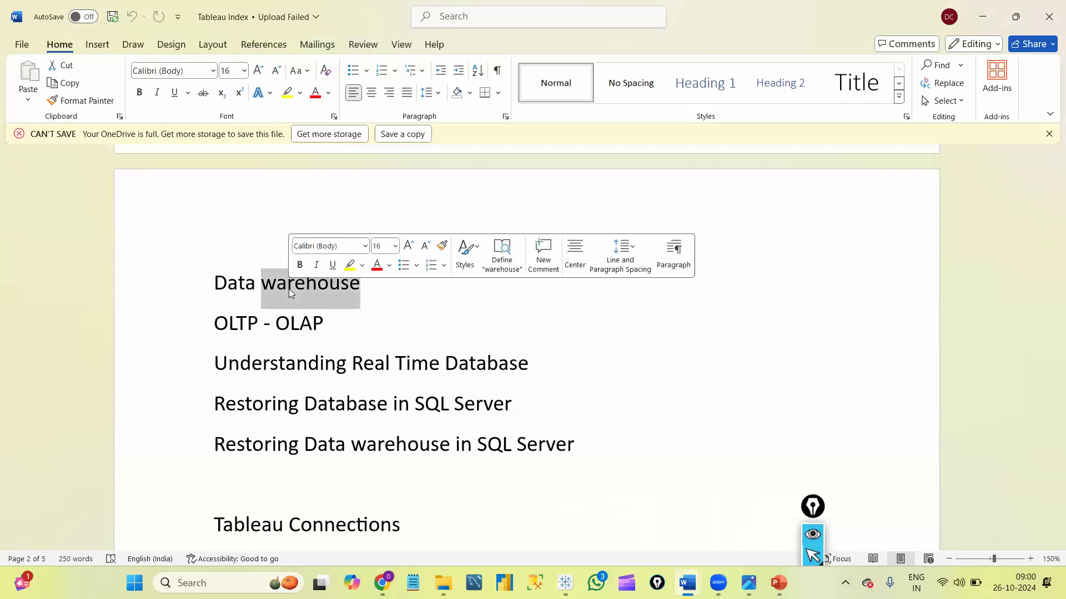
double_click(240, 322)
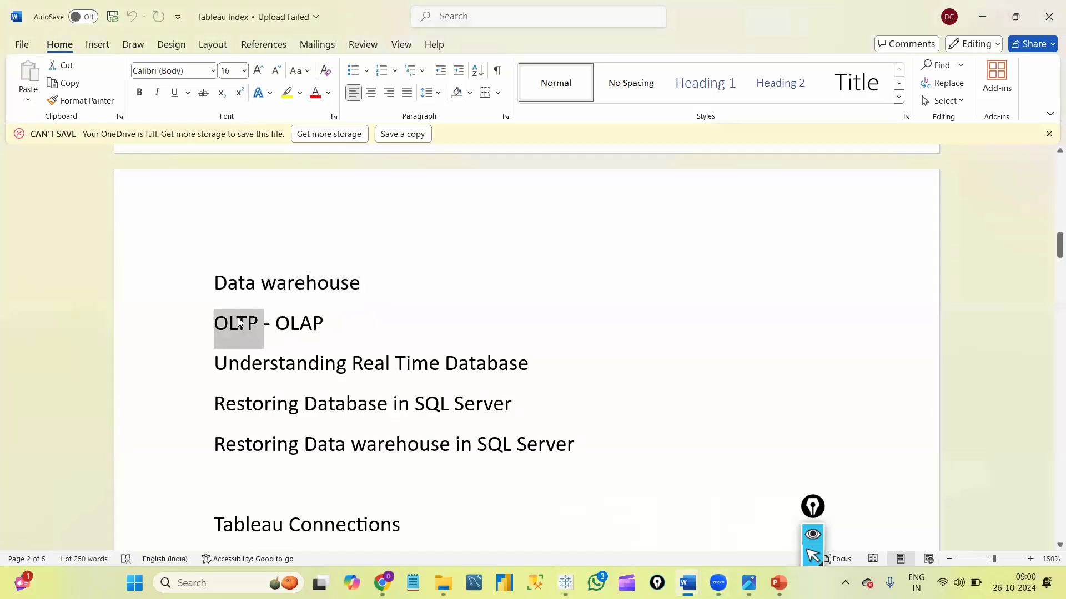
double_click(295, 325)
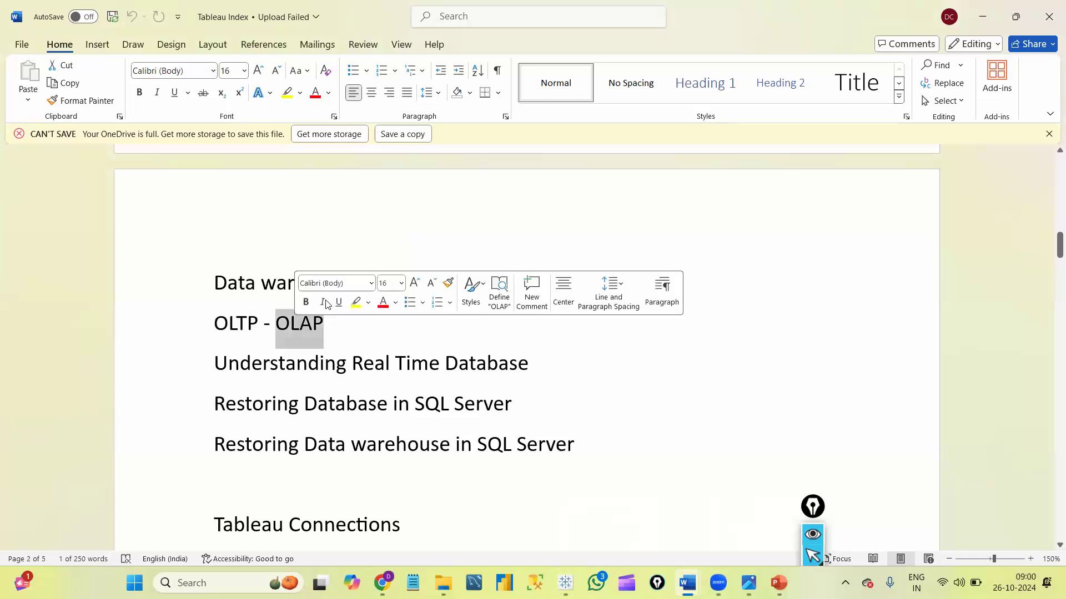
click(320, 366)
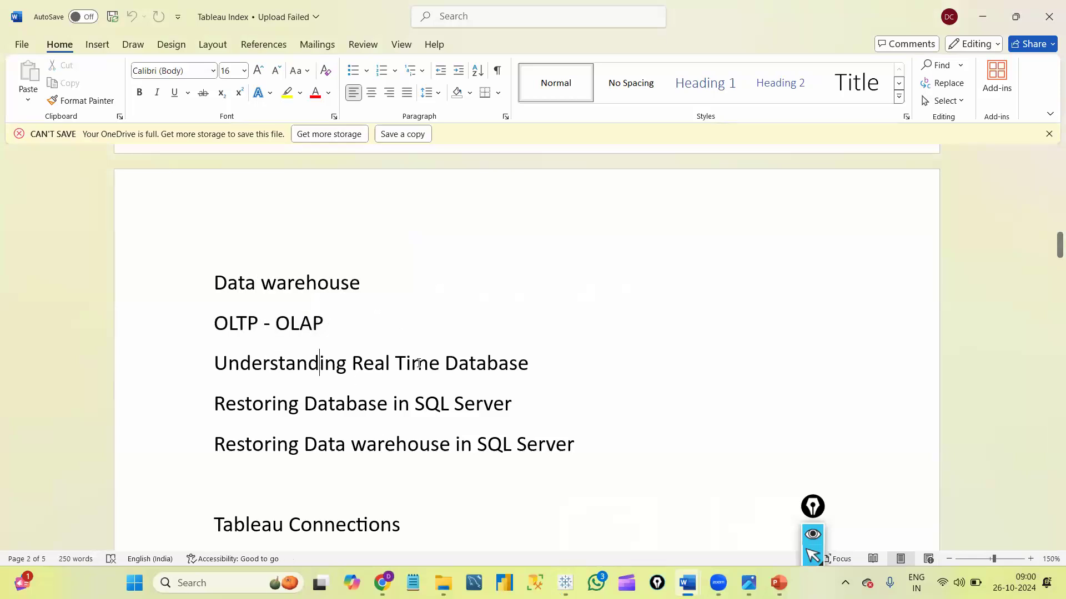
Preview the open Tableau workbook, then review the topics on restoring a database and a data warehouse in SQL Server
key(alt+Tab)
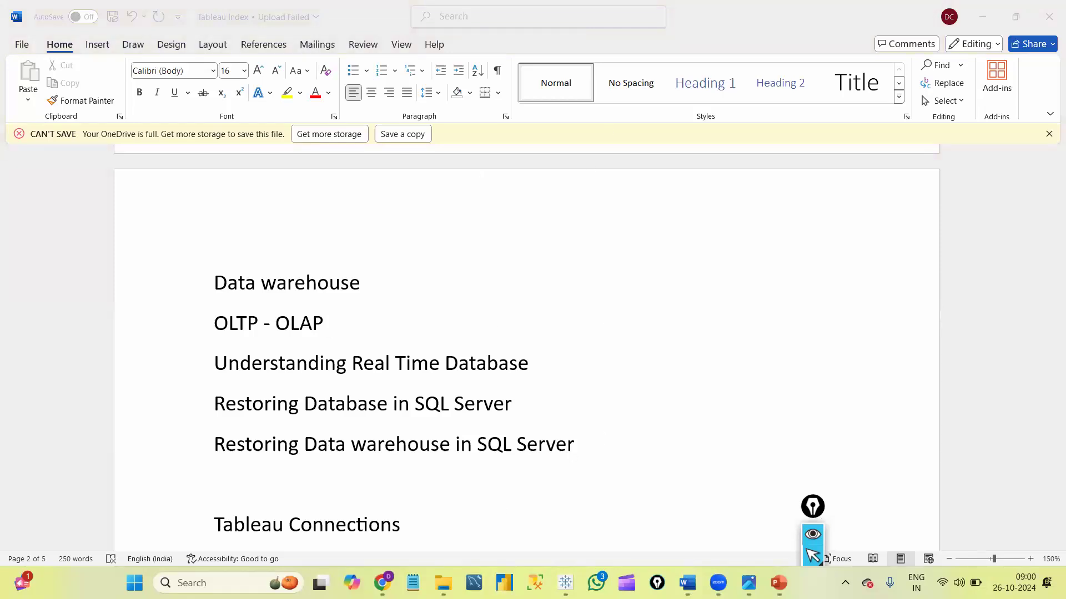
mouse_move(565, 582)
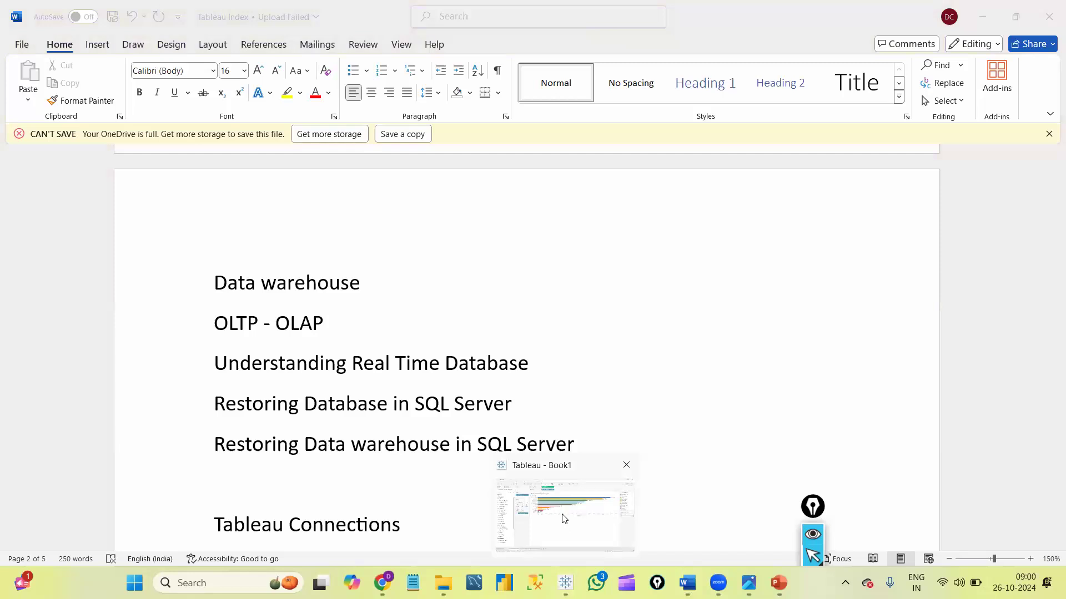
double_click(432, 404)
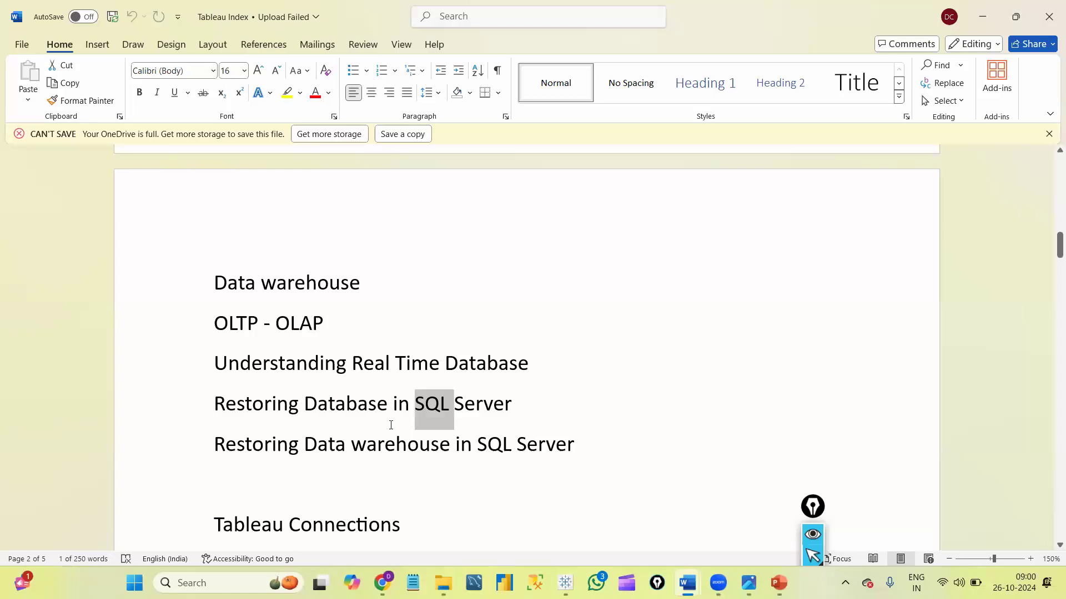
double_click(348, 408)
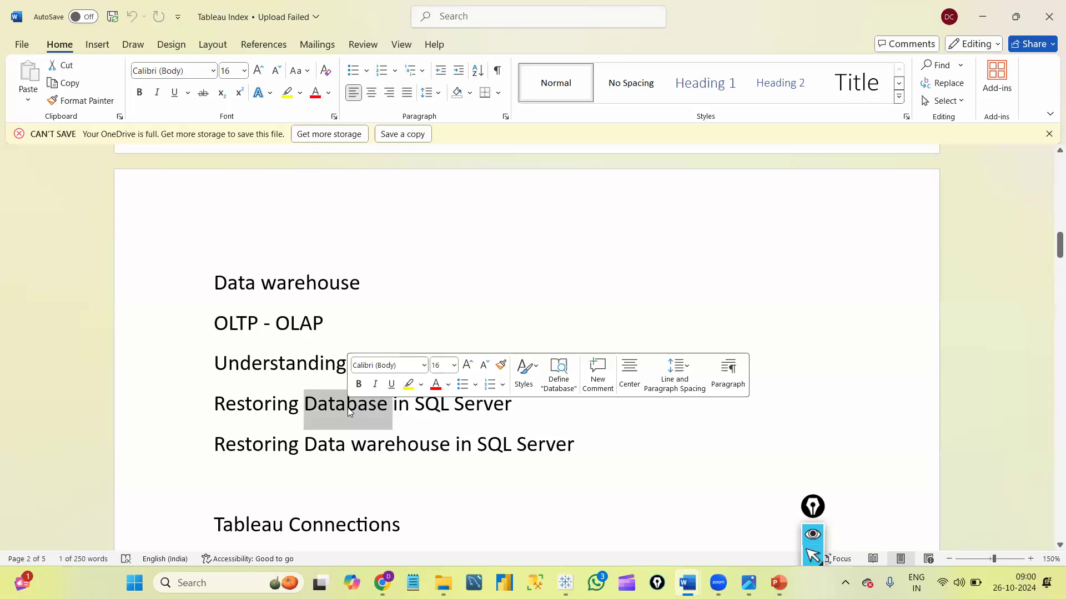
double_click(358, 446)
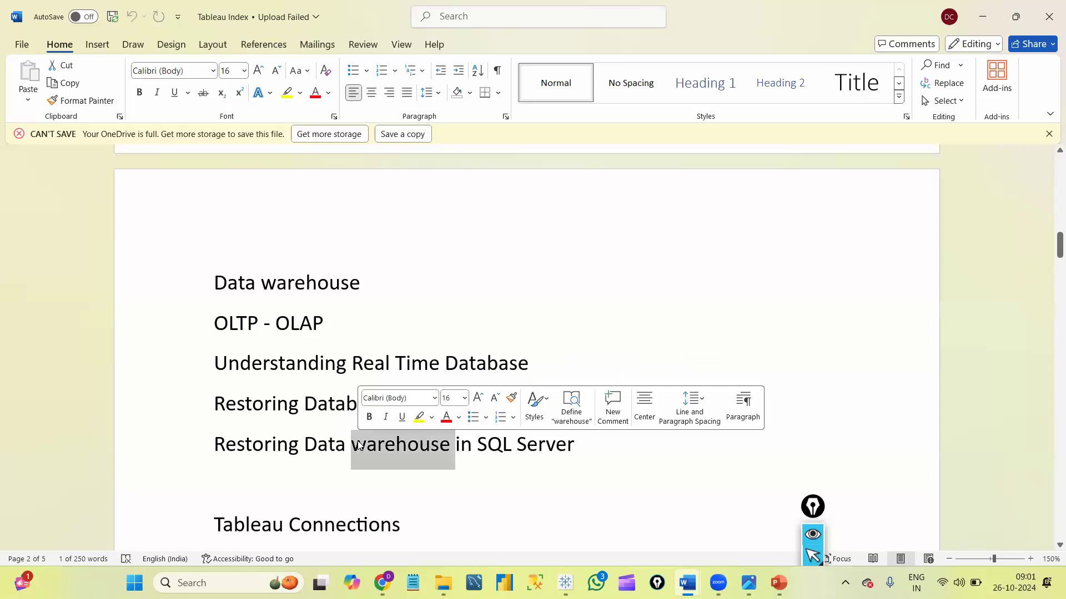
double_click(257, 403)
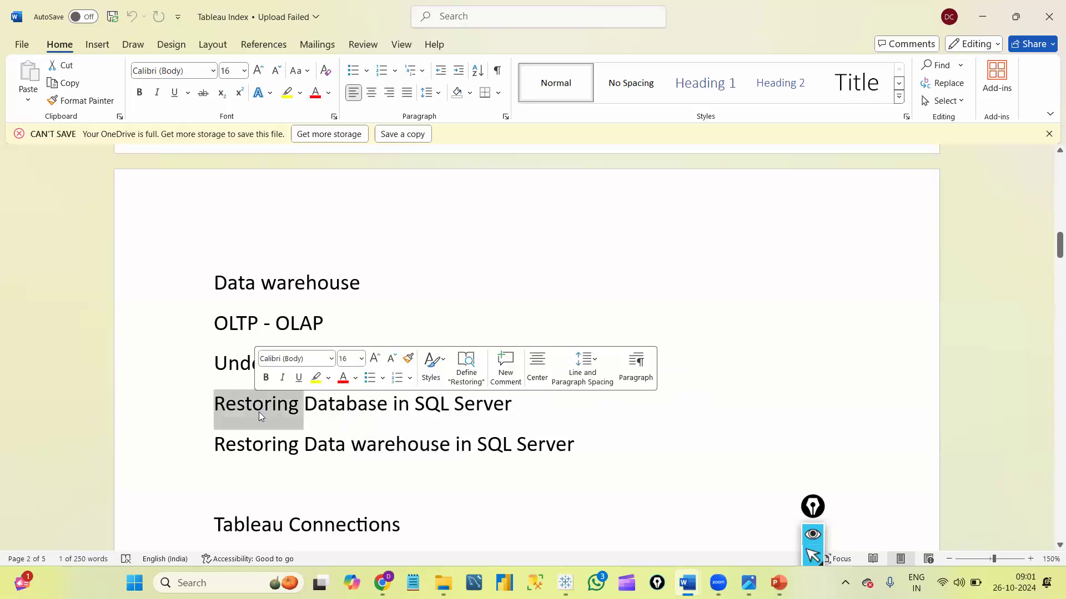
click(277, 453)
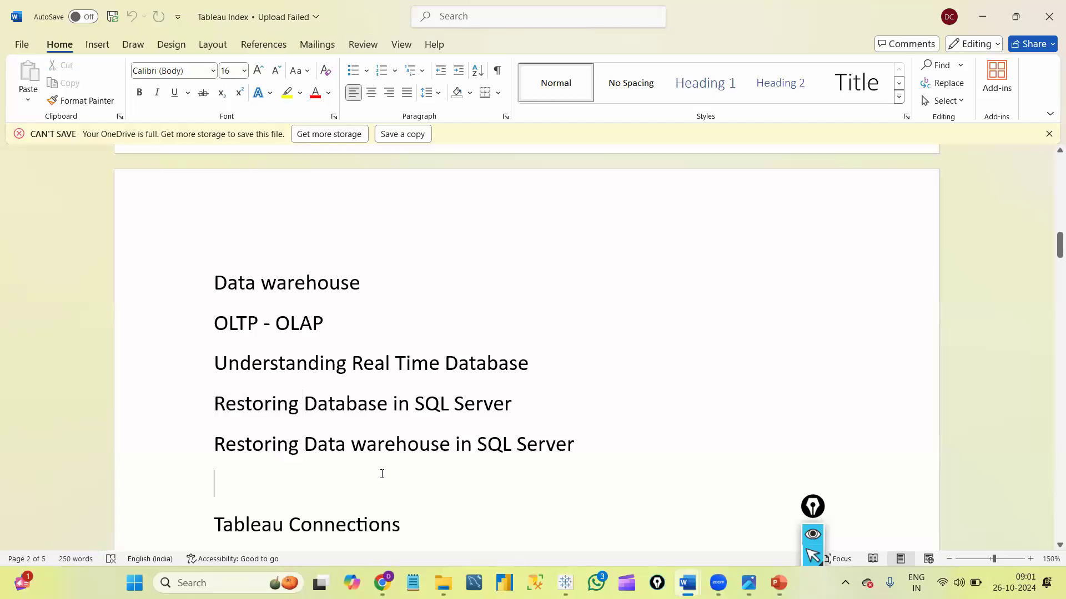
Review the index topics from Restoring Data warehouse in SQL Server through Tableau Connections, Tableau Axis and Joins to Tableau Actions
key(Down)
key(Down)
key(Down)
key(Down)
key(Down)
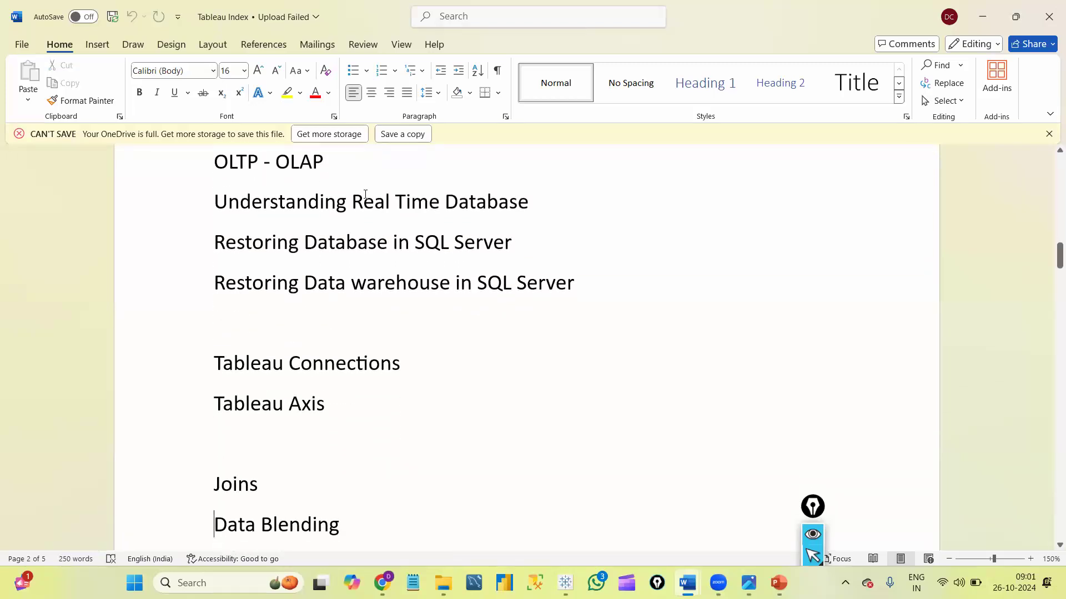
double_click(367, 287)
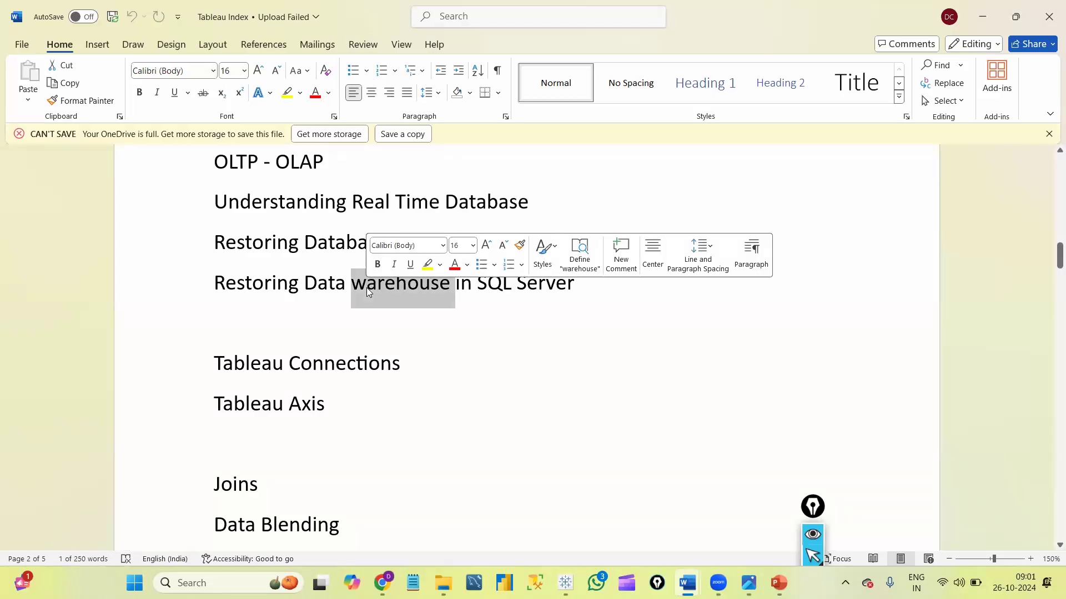
click(309, 372)
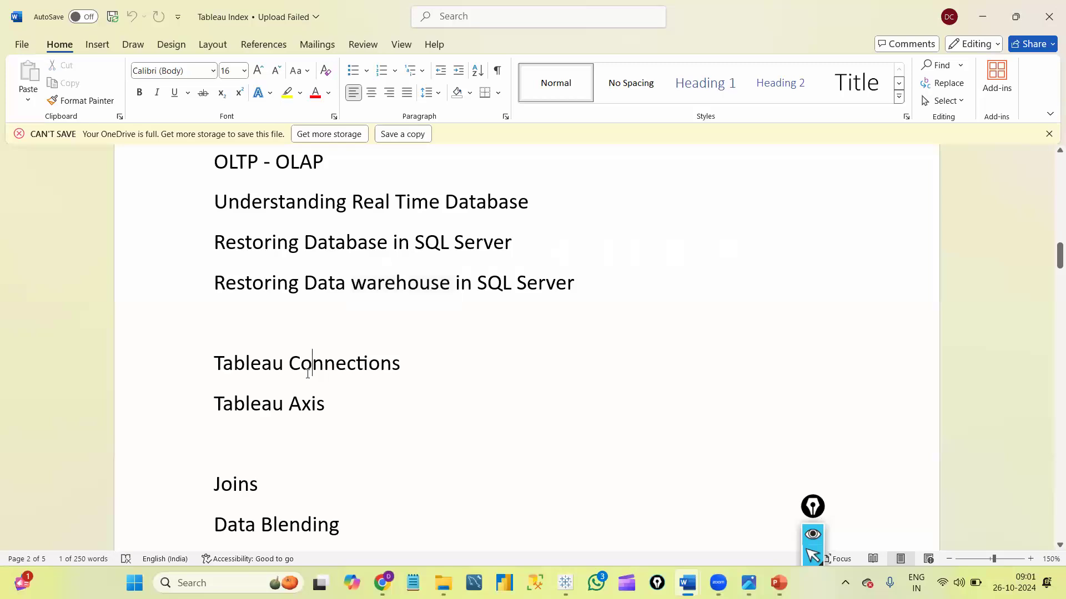
click(262, 405)
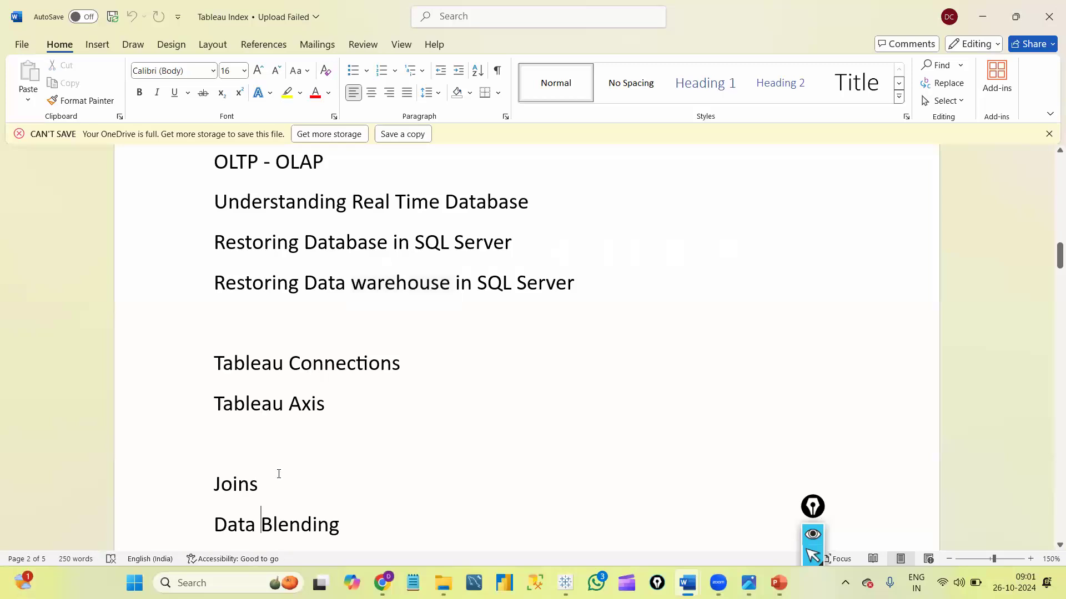
scroll(279, 474, down, 3)
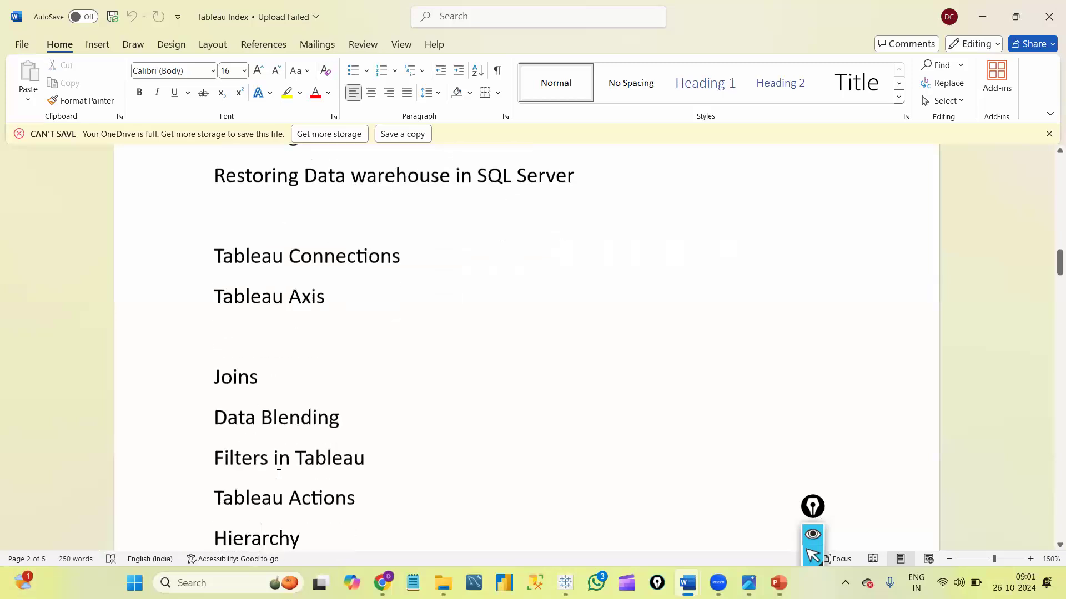
double_click(226, 373)
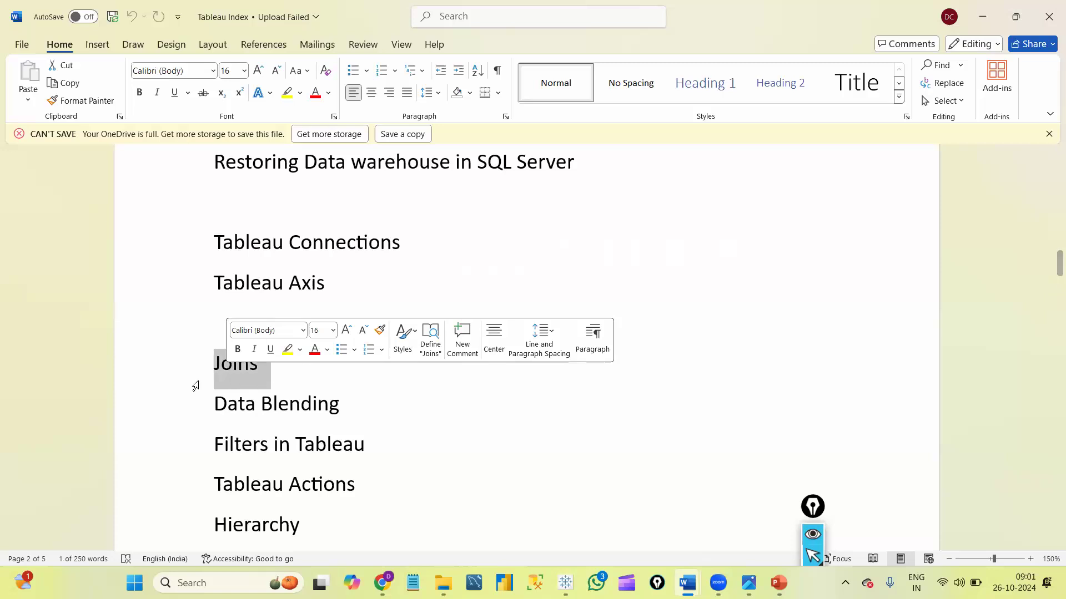
click(501, 493)
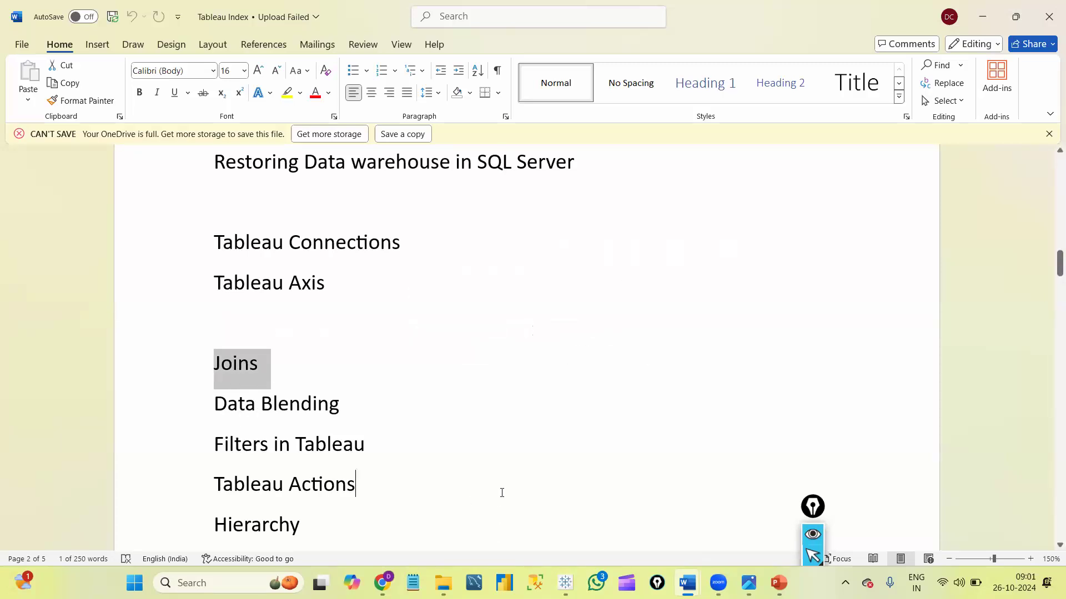
Review the topics from Data Blending through Filters, Hierarchy and Parameters to the Visualizations list, highlighting the word Blending
double_click(275, 406)
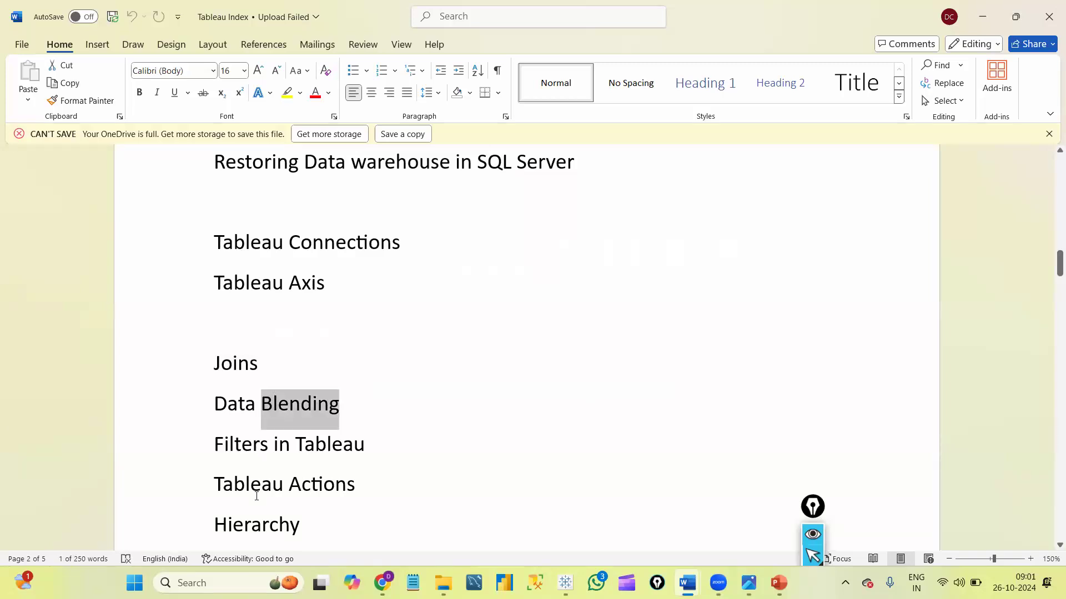
key(Down)
key(Down)
key(Down)
key(Down)
key(Down)
key(Down)
key(Down)
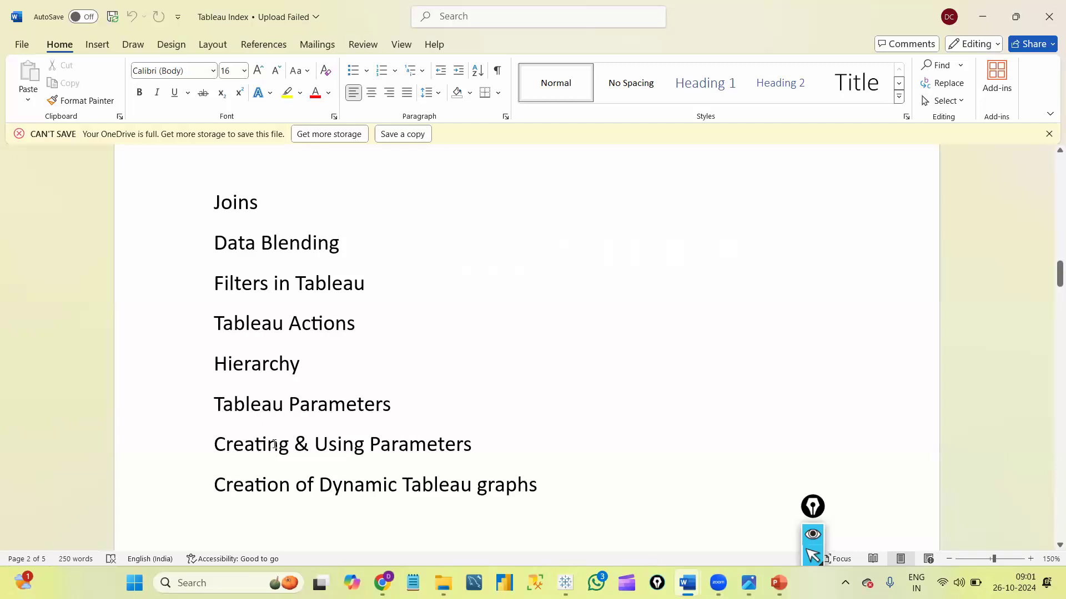
text(Visualizations Bar charts)
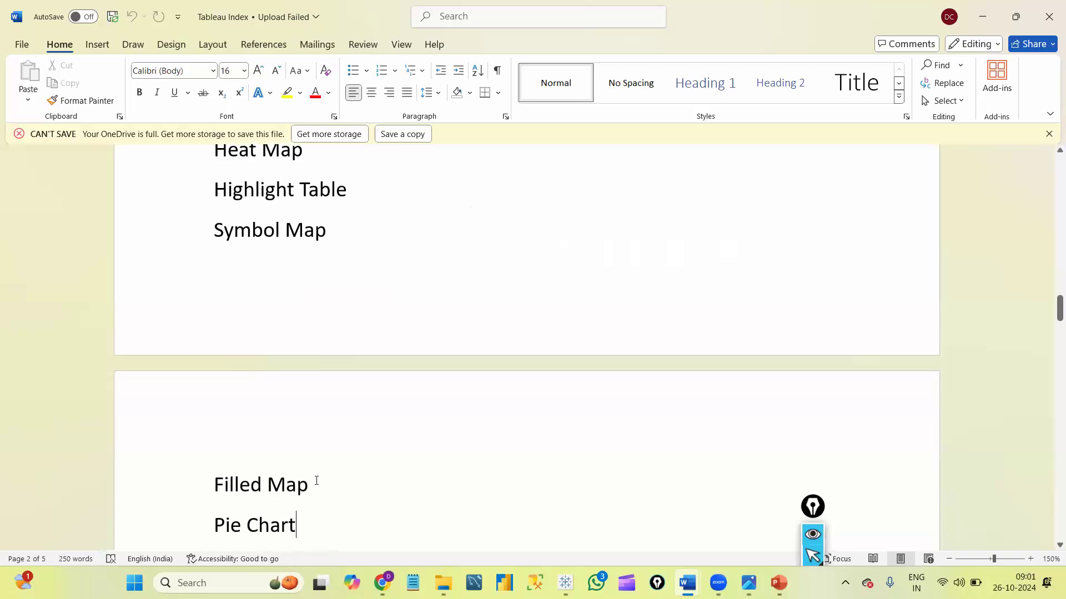
Highlight the Visualizations chart topics down to Packed Bubbles, including line, dual-line and area charts
key(Up)
key(Up)
key(Up)
key(Up)
key(Up)
key(Up)
key(Up)
key(Up)
click(215, 277)
drag(312, 437, 550, 542)
drag(498, 466, 518, 516)
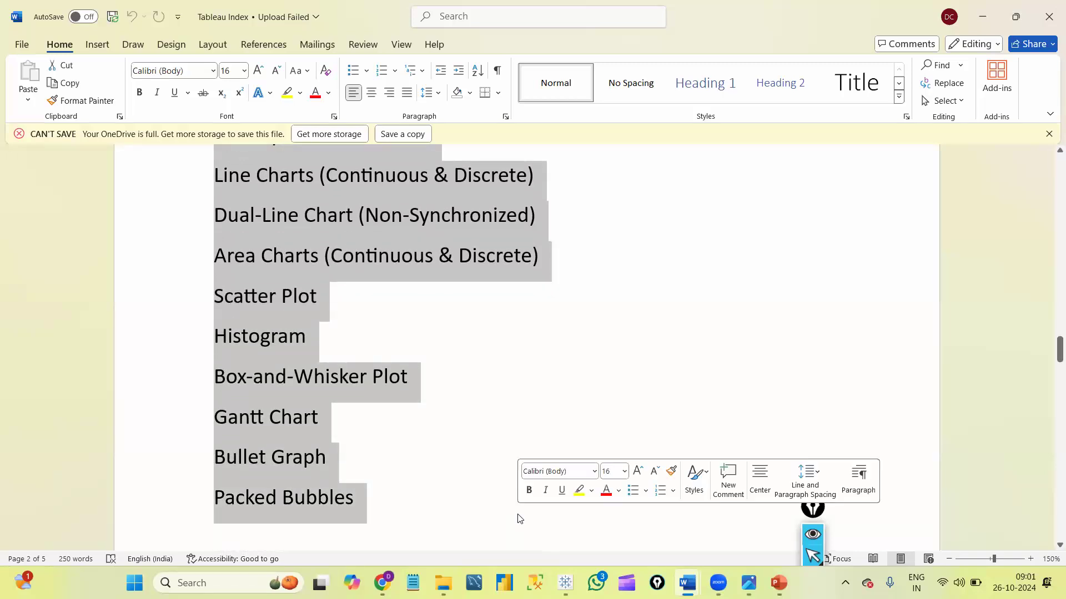
Review the Advanced Charts section, highlighting the topics from Donut Charts to Word Cloud chart
click(323, 480)
scroll(324, 483, down, 3)
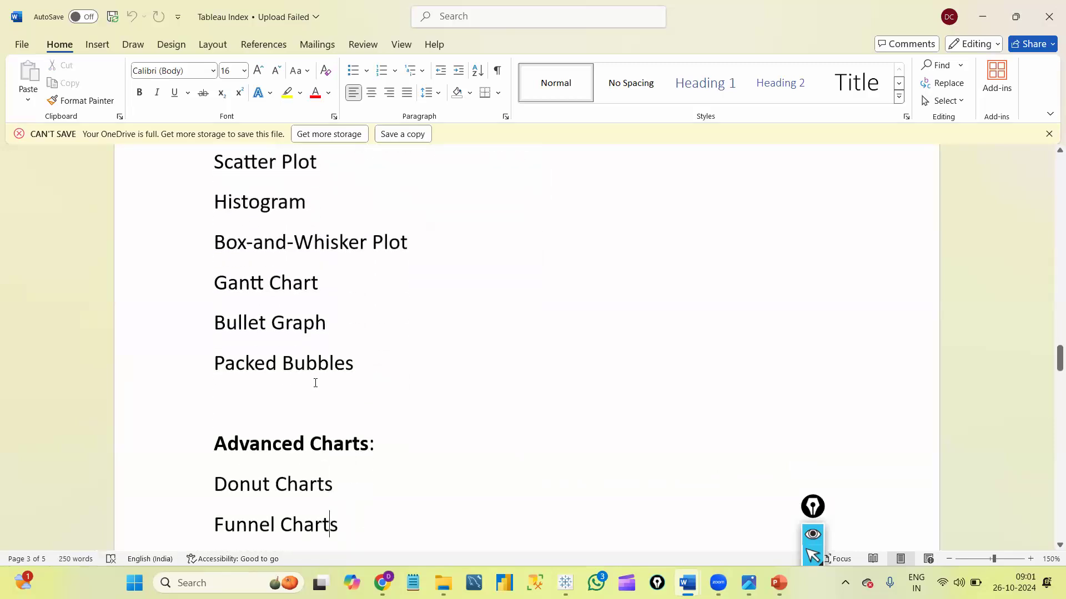
scroll(306, 488, down, 6)
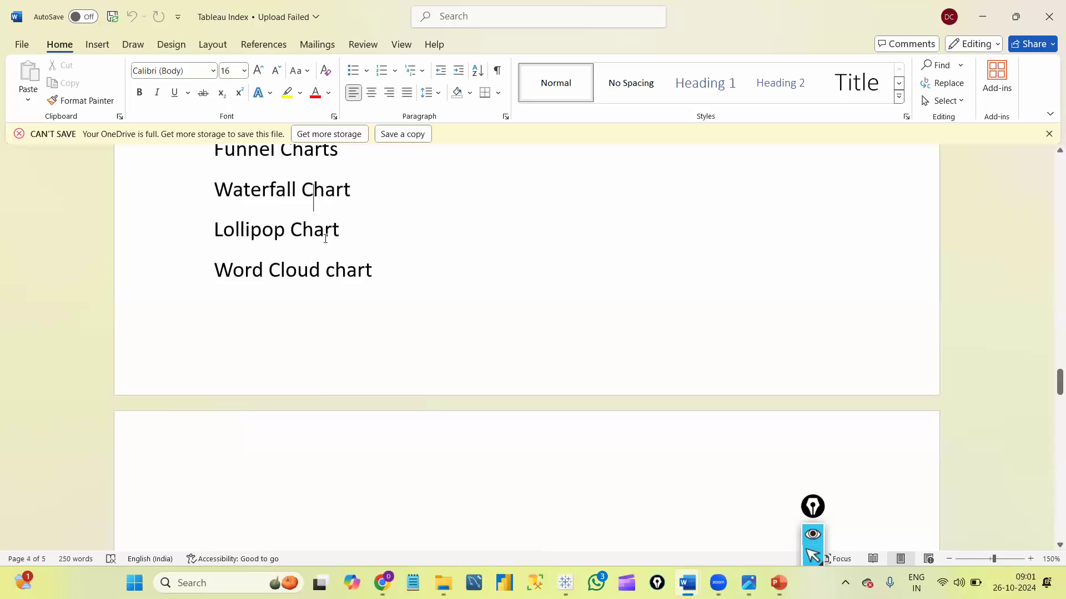
scroll(316, 221, up, 1)
drag(214, 159, 383, 320)
click(383, 376)
Review the Tableau Sets, Sets using Parameters and Groups topics on page 4, highlighting them
key(Down)
key(Down)
key(Down)
key(Down)
key(Down)
key(Down)
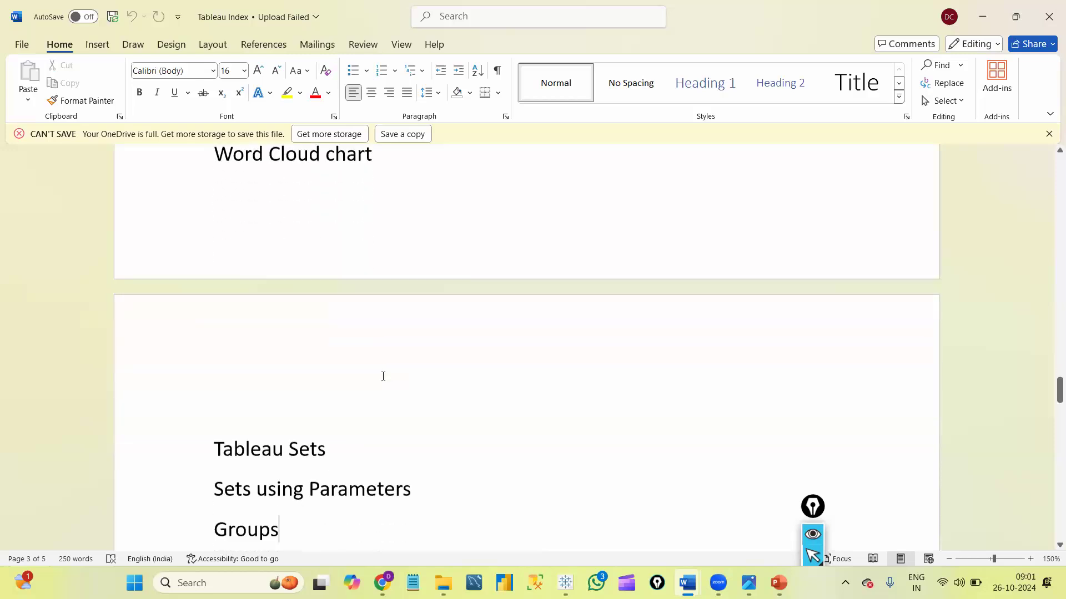
drag(214, 364, 384, 443)
key(Down)
key(Down)
key(Down)
key(Down)
key(Down)
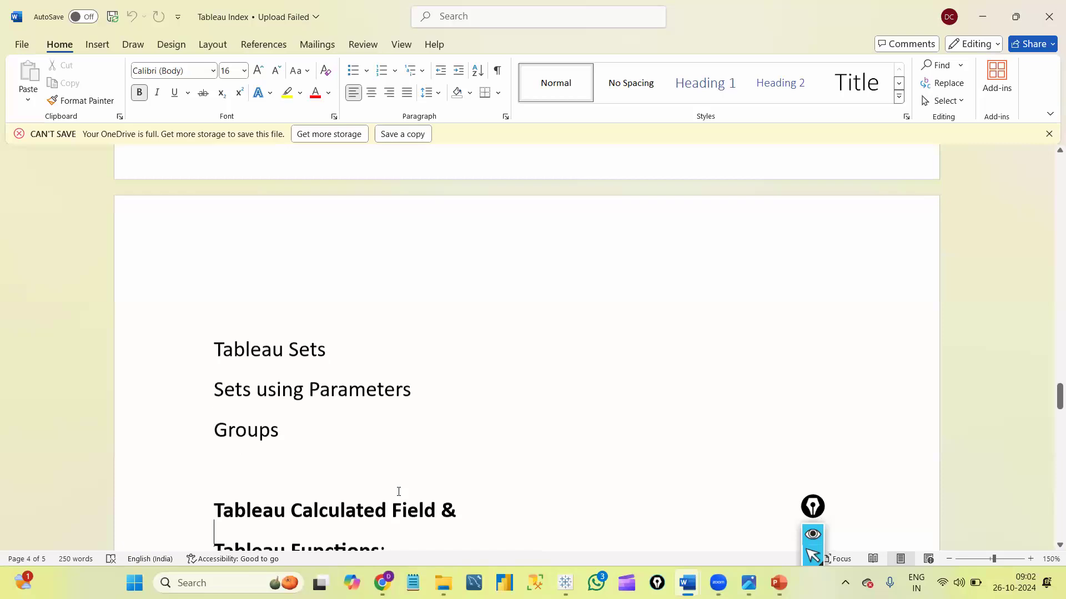
Review the Tableau Calculated Field and Functions section, highlighting the String to Rank Functions lines and the word Calculated
double_click(325, 371)
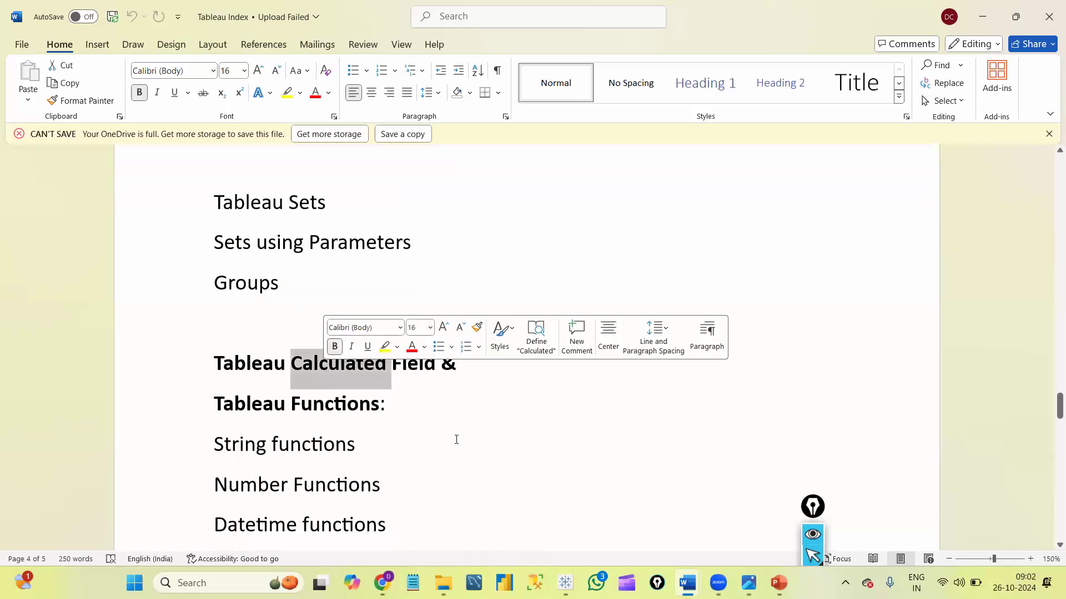
key(Down)
key(Down)
key(Down)
key(Down)
key(Down)
key(Down)
key(Down)
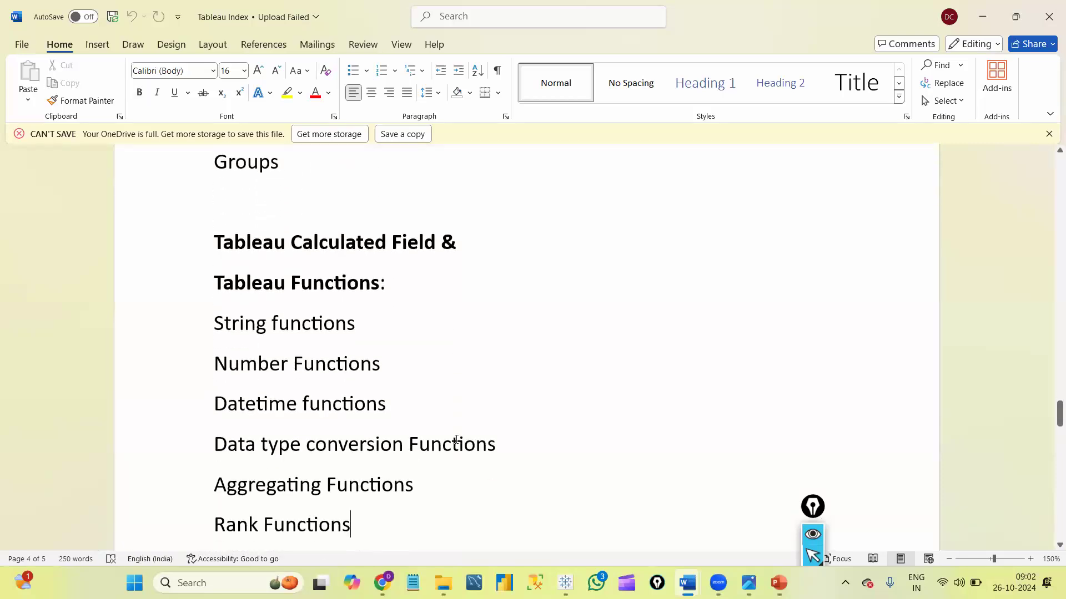
drag(267, 349, 368, 521)
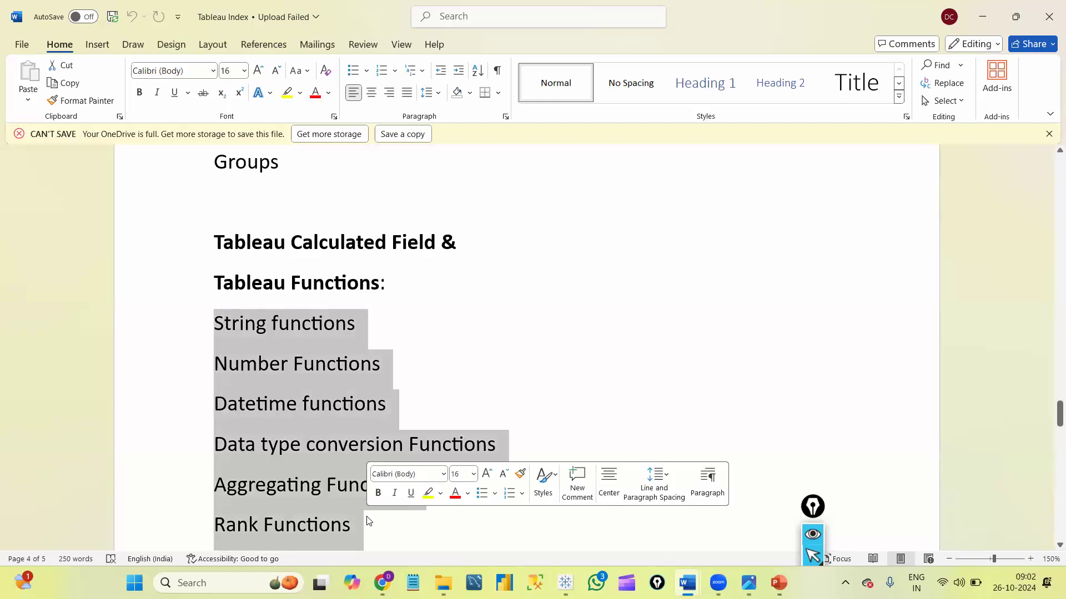
click(354, 246)
double_click(355, 246)
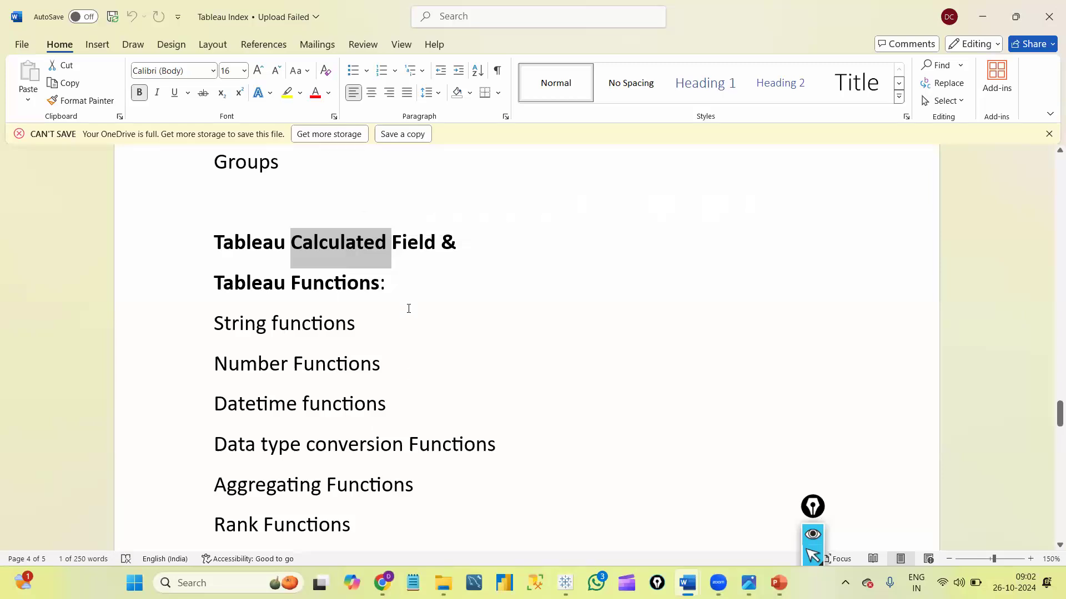
Review the Drop lines, Trend Lines and Forecasting topics, highlighting the three lines and the words Forecasting and Trend
click(395, 367)
key(Down)
key(Down)
key(Down)
key(Down)
key(Down)
key(Down)
key(Down)
key(Down)
key(Down)
key(Down)
key(Down)
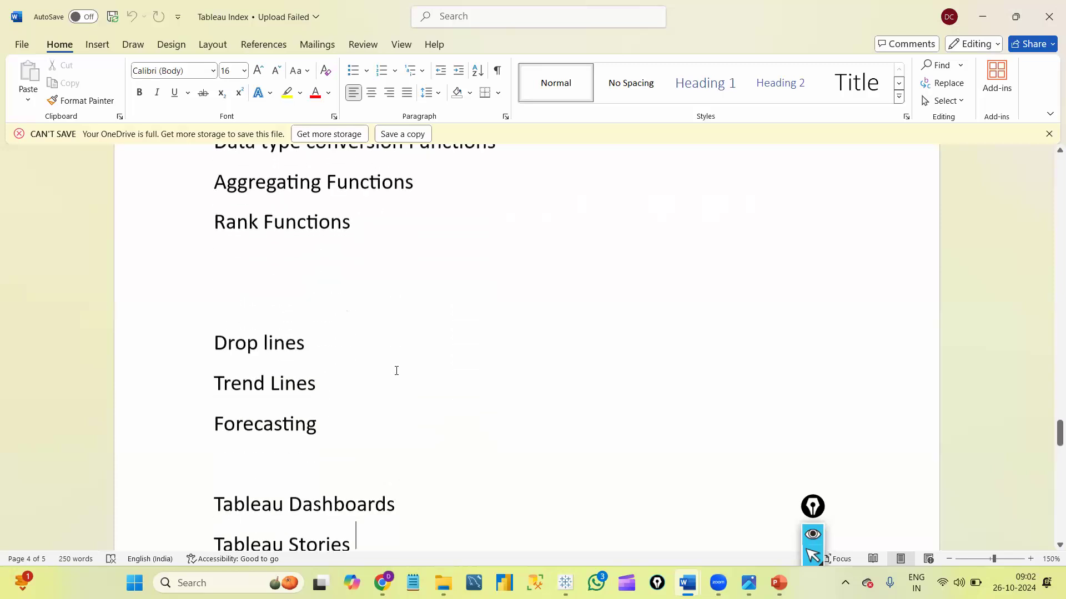
key(Down)
drag(215, 283, 323, 367)
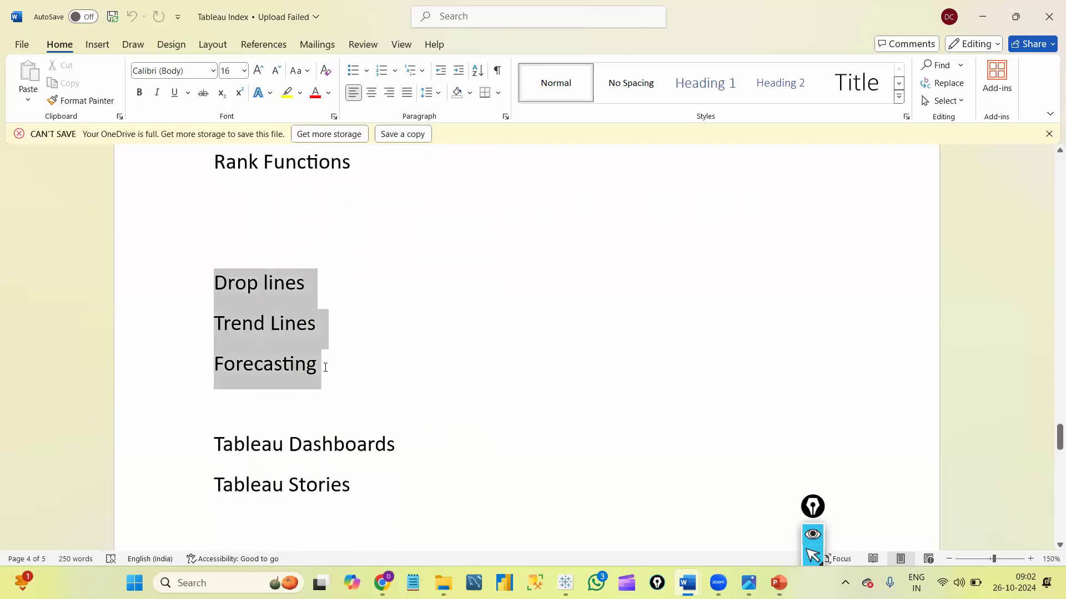
triple_click(254, 371)
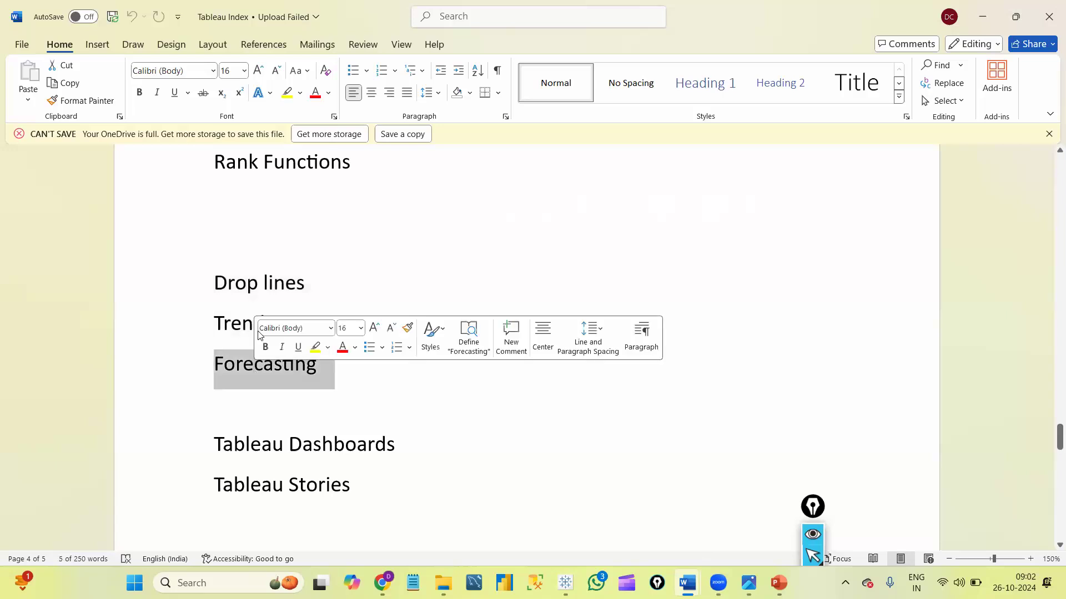
double_click(248, 320)
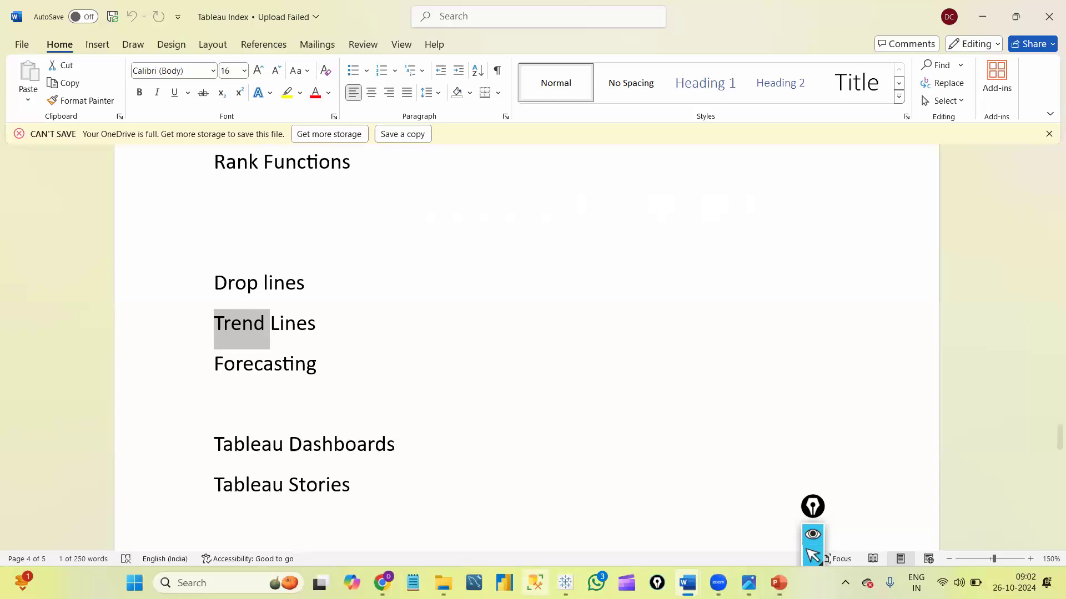
Switch to the Tableau workbook to view the line chart on Sheet 2, and return to the Tableau Index document
mouse_move(565, 583)
click(557, 527)
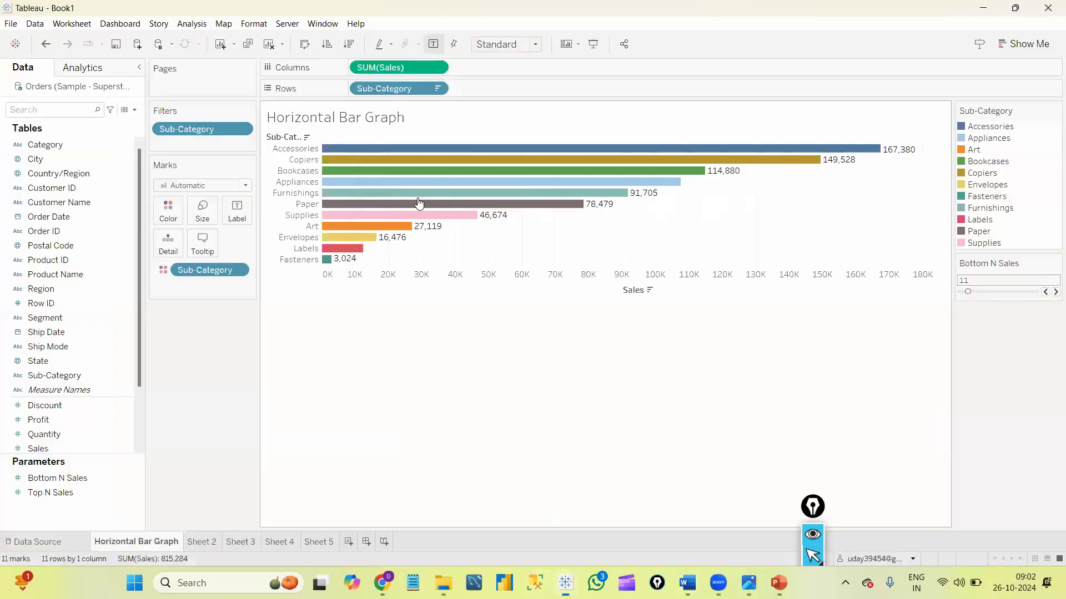
click(199, 540)
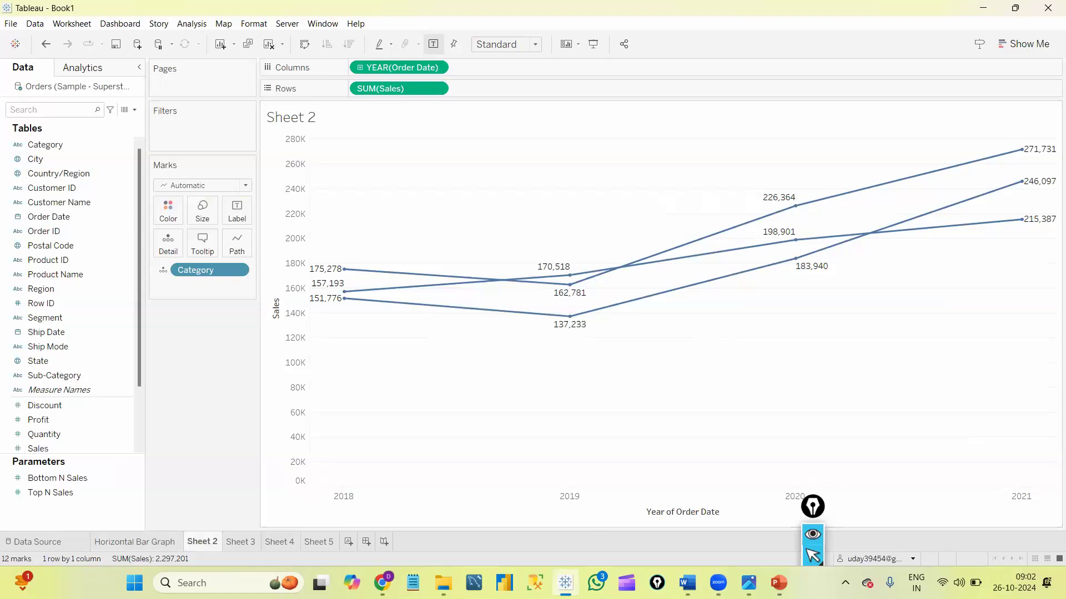
mouse_move(748, 583)
mouse_move(688, 582)
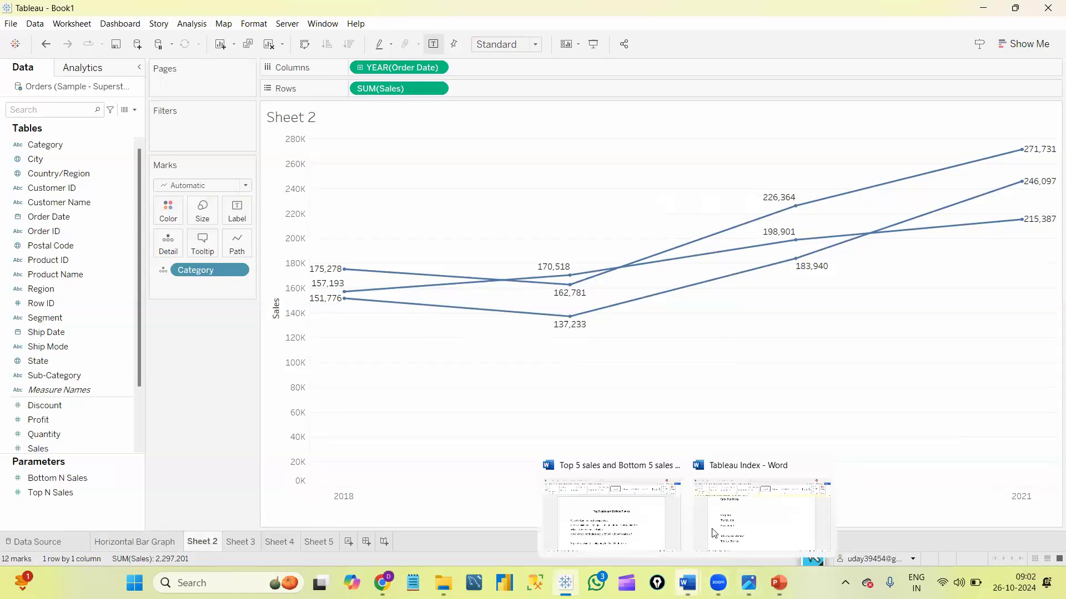
click(732, 532)
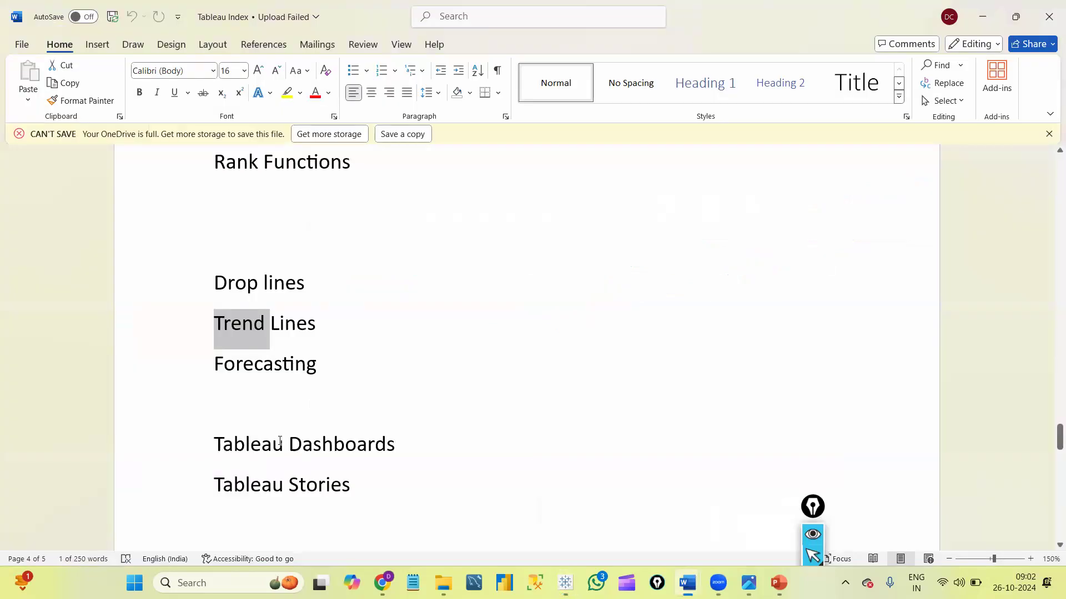
Go over the Trend Lines and Forecasting topics again, highlighting the word Forecasting
click(282, 330)
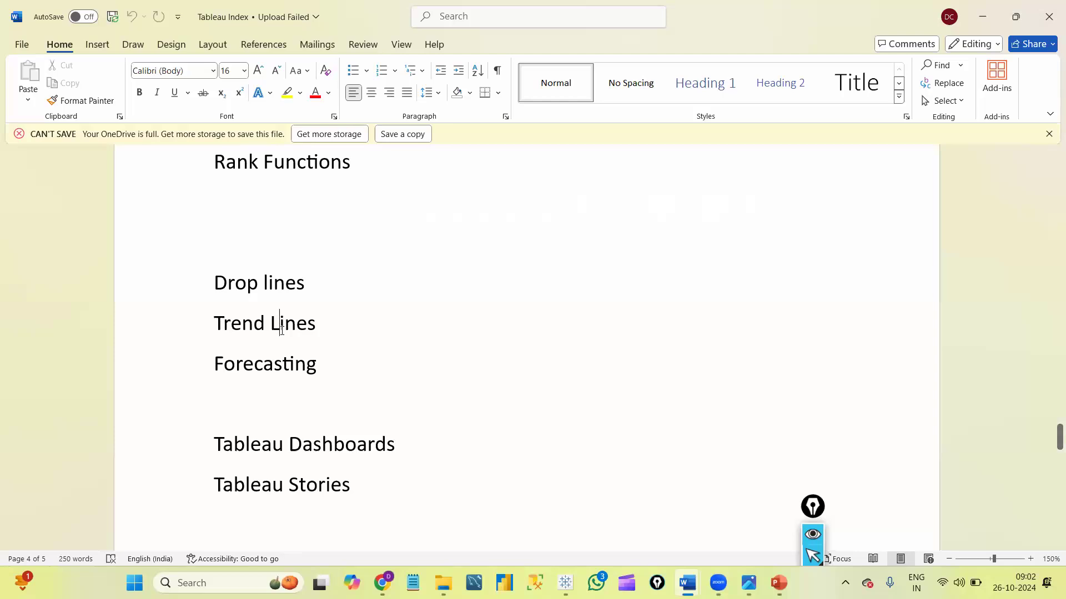
click(263, 370)
double_click(263, 373)
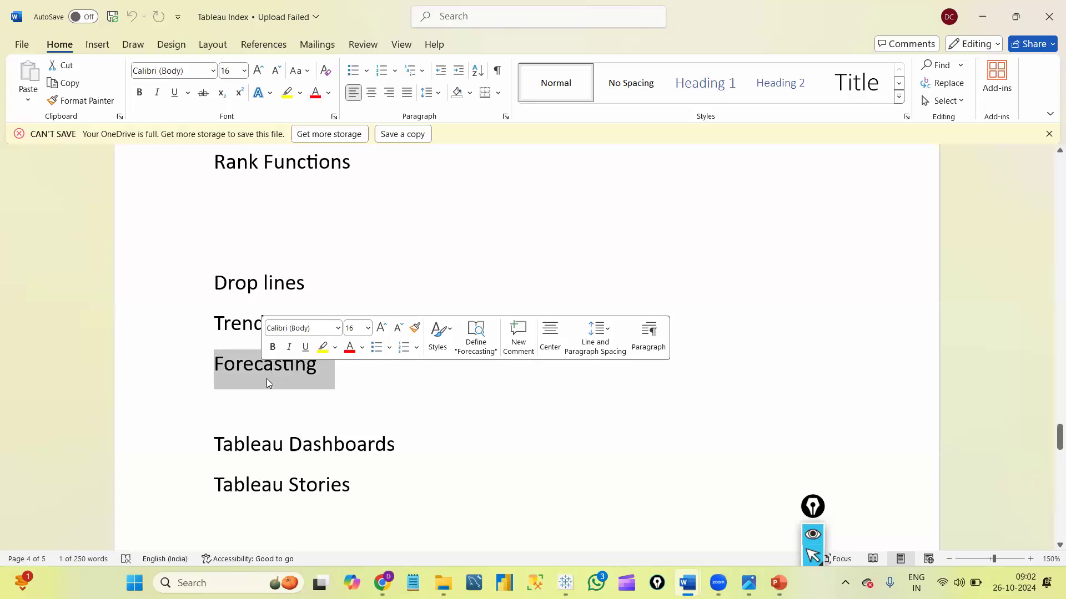
click(267, 379)
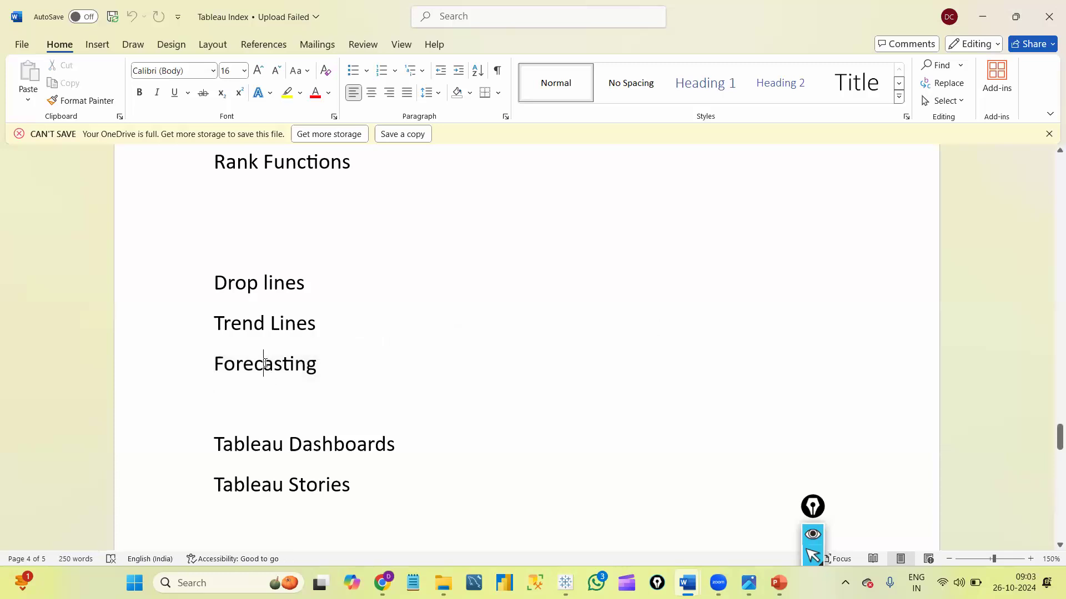
double_click(265, 364)
Review the Tableau Dashboards, Tableau Stories and Tableau Online topics, including Creating Tableau Online account
click(283, 443)
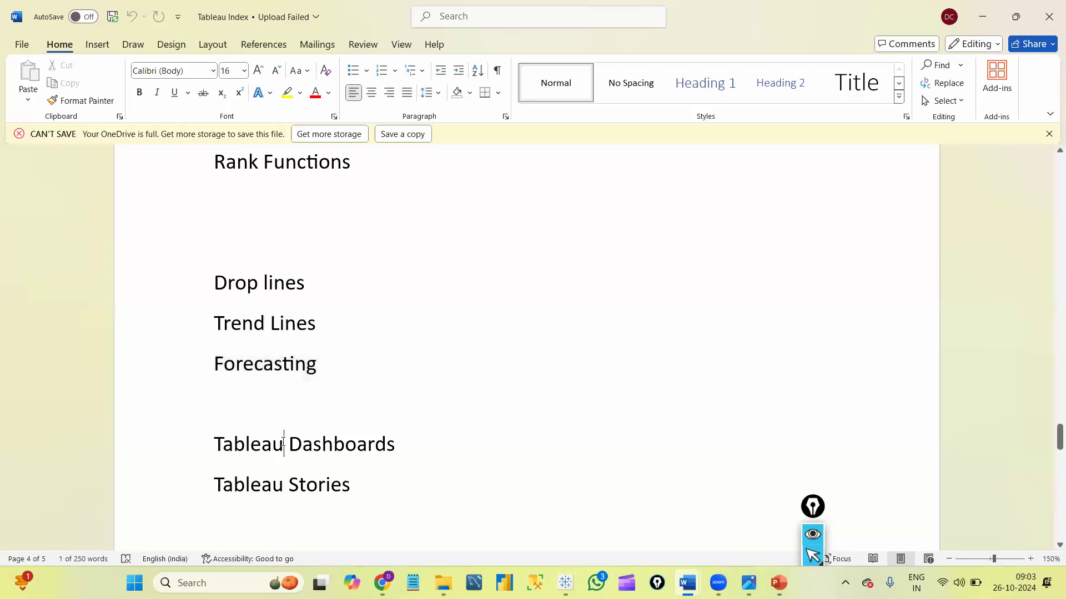
key(Down)
key(Down)
key(Down)
key(Down)
key(Down)
key(Down)
key(Down)
key(Down)
key(Down)
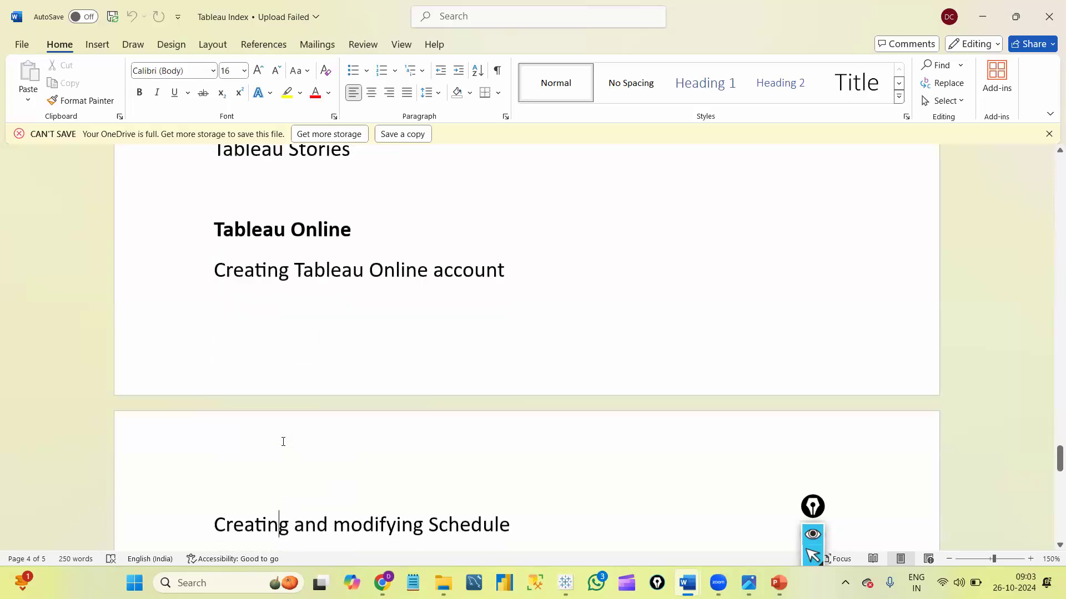
key(Up)
key(Up)
key(Up)
key(Up)
key(Up)
key(Up)
key(Up)
key(Up)
key(Up)
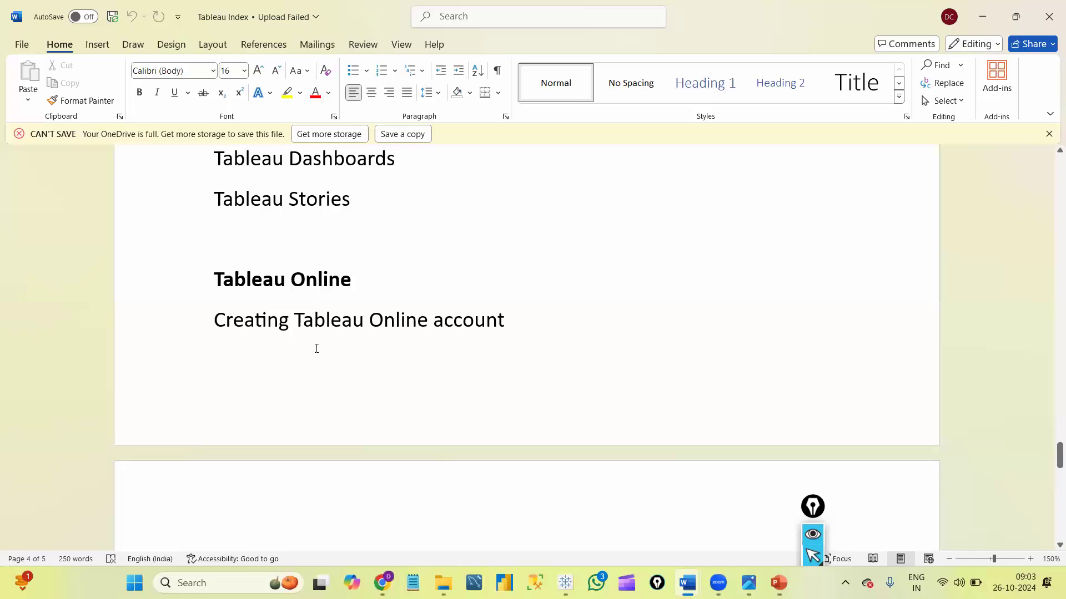
Highlight the Creating and modifying Schedule topic on page 5
key(Down)
key(Down)
key(Down)
key(Down)
key(Down)
key(Down)
key(Down)
key(Down)
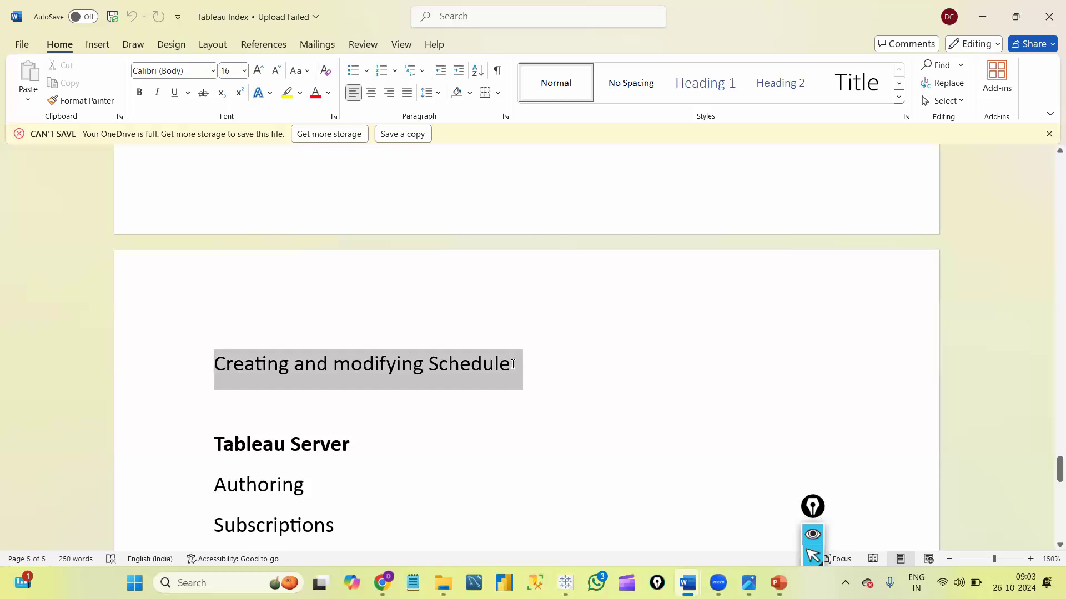
Review the Tableau Server section, highlighting the Authoring, Subscriptions and Publishing topics
click(452, 436)
key(Down)
key(Down)
key(Down)
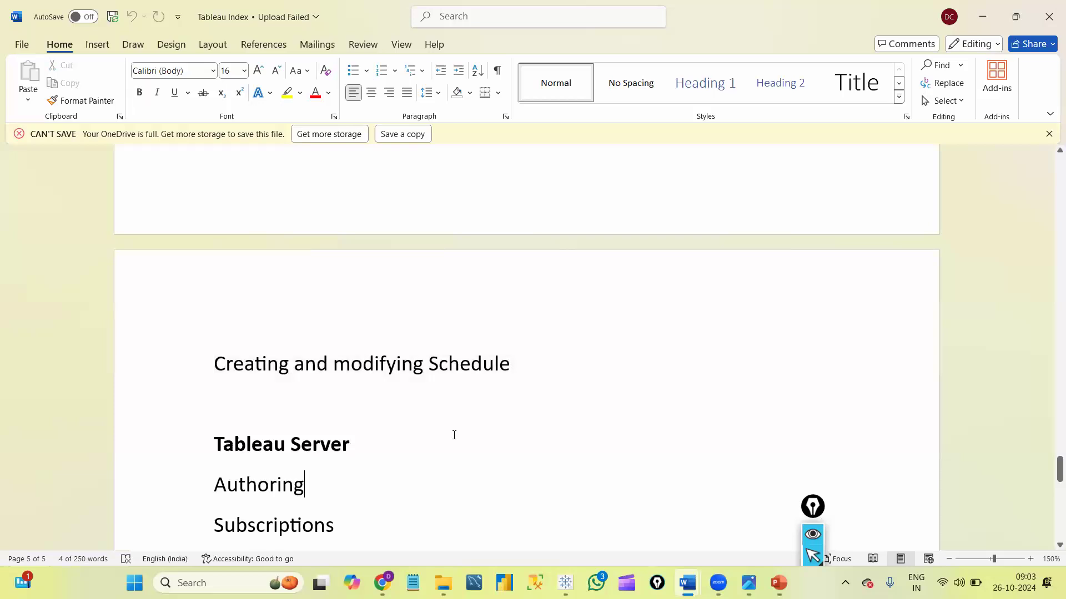
key(Down)
key(Down)
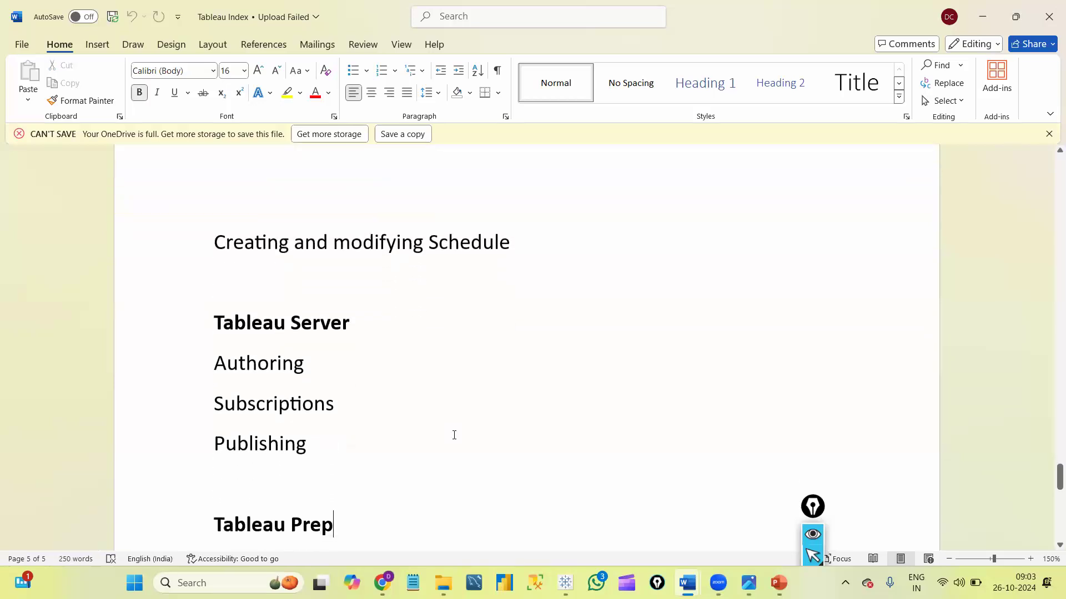
double_click(324, 326)
drag(230, 367, 350, 495)
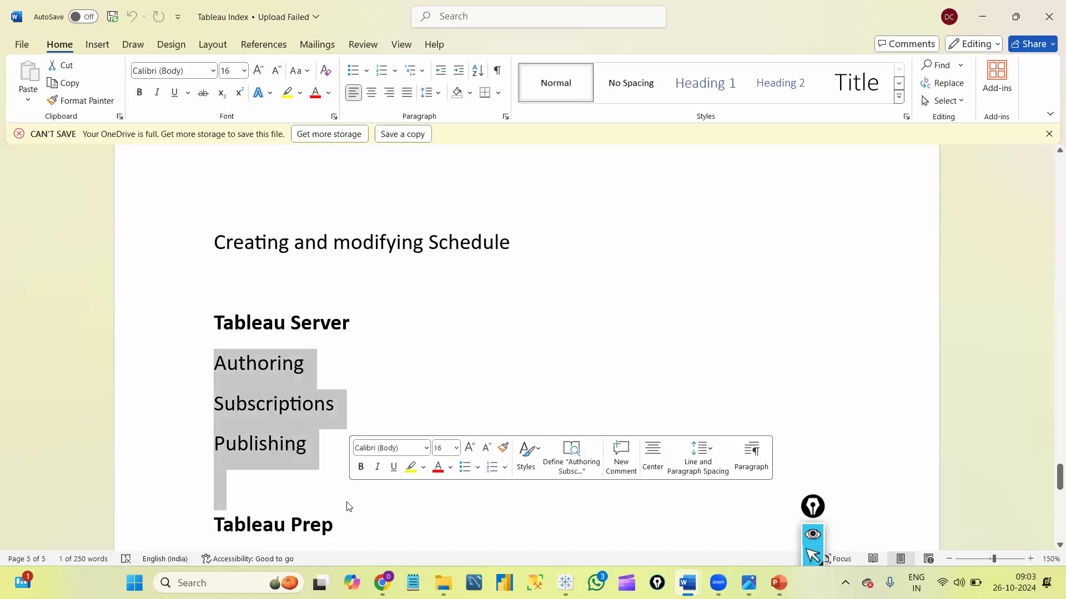
click(347, 502)
scroll(348, 502, down, 3)
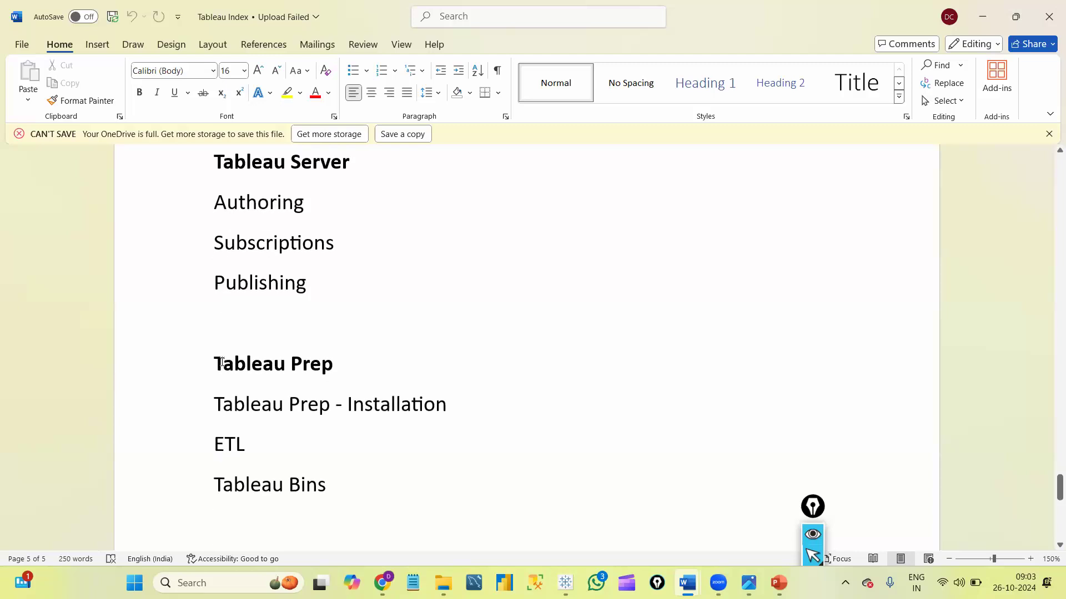
Review the Tableau Prep section, highlighting its heading, Installation and ETL lines, and the word Prep
drag(259, 384, 390, 449)
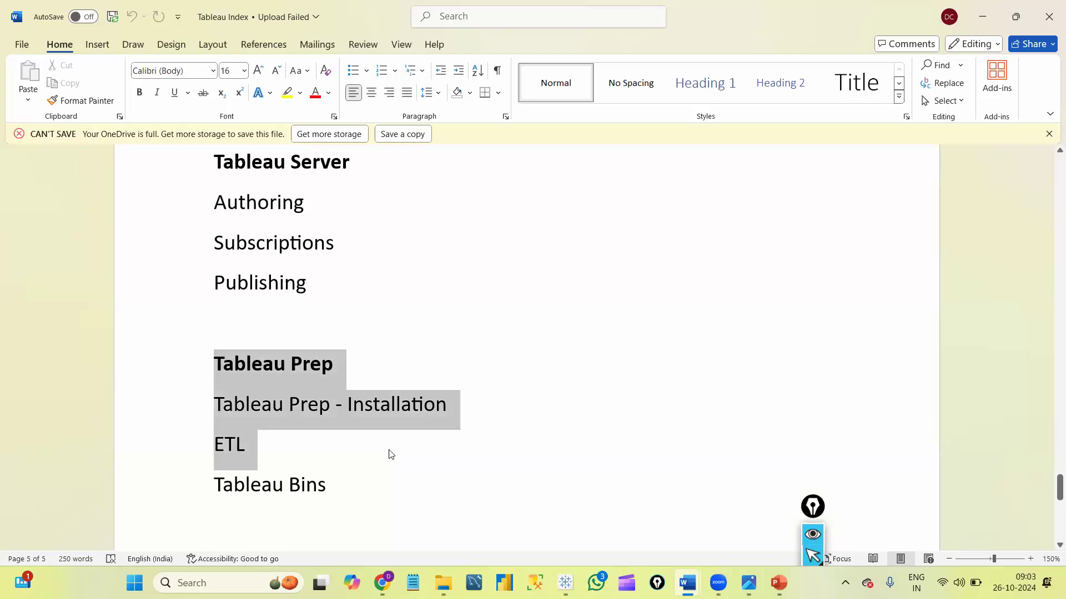
triple_click(228, 445)
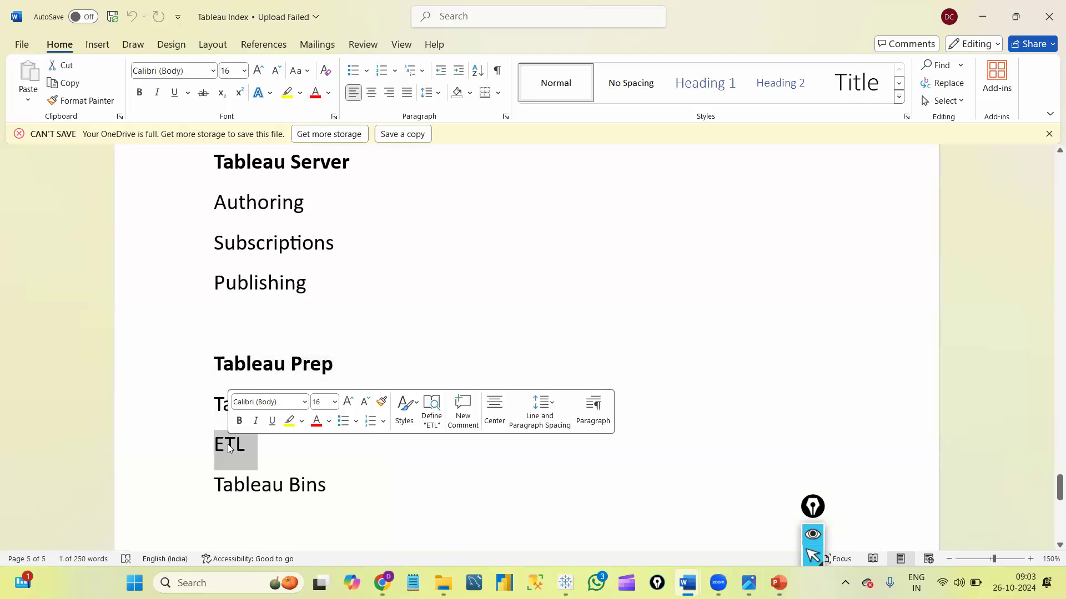
click(260, 436)
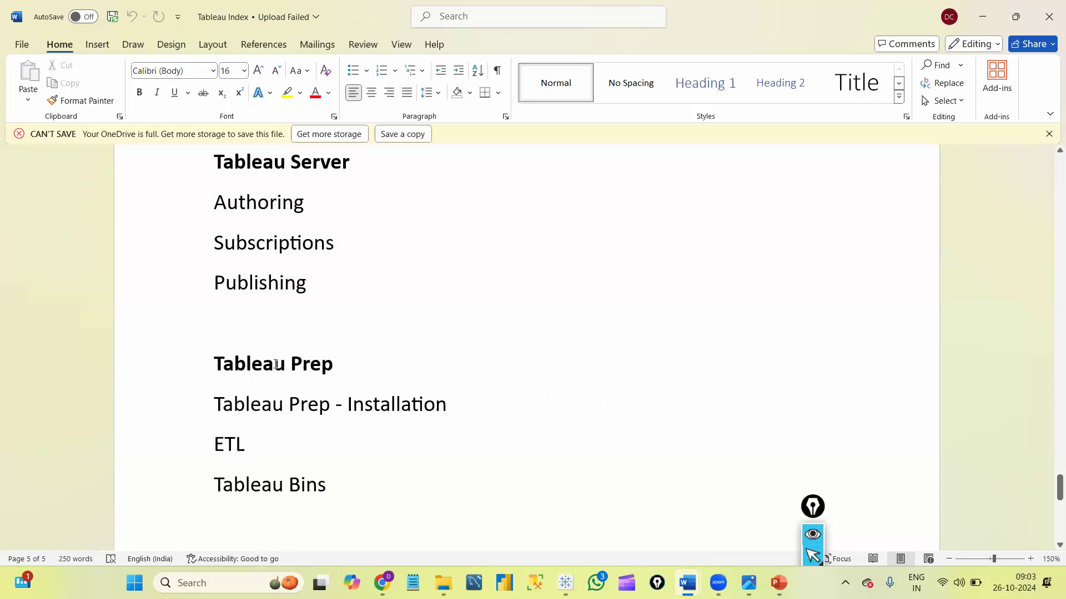
click(318, 370)
double_click(318, 370)
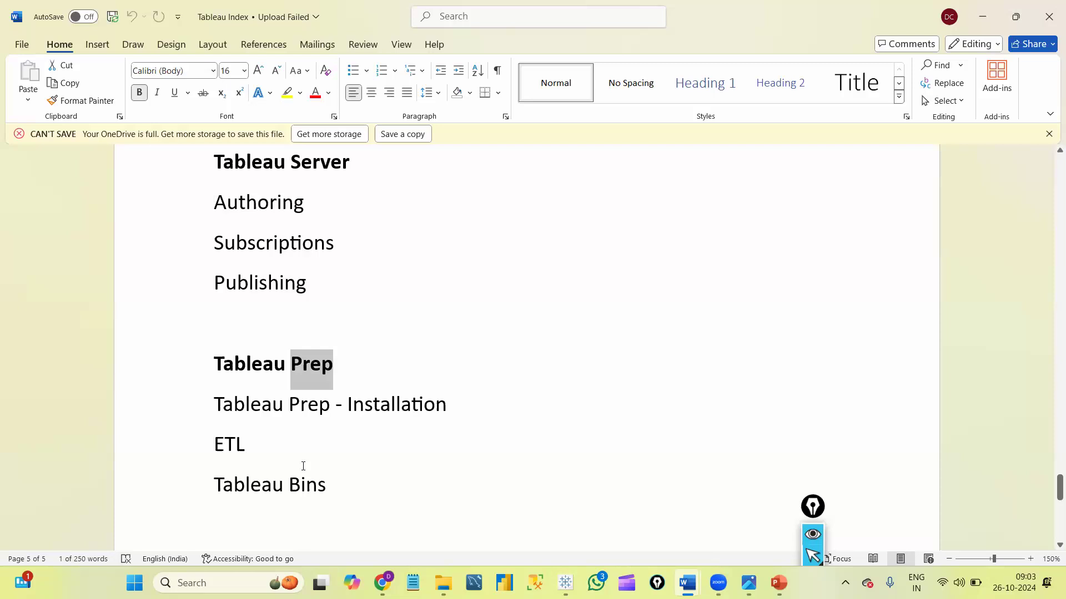
Highlight Tableau Bins, the whole Tableau Prep section, and the Real Time Dashboard creation from scratch – HR Analytics Dashboard line
double_click(307, 485)
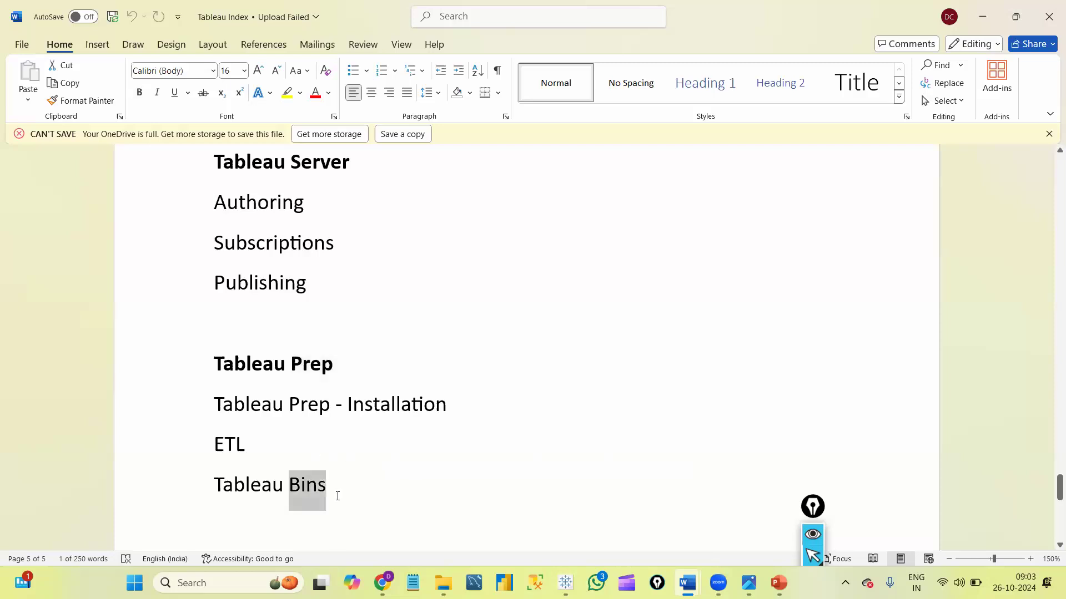
key(Down)
key(Down)
key(Down)
key(Down)
key(Down)
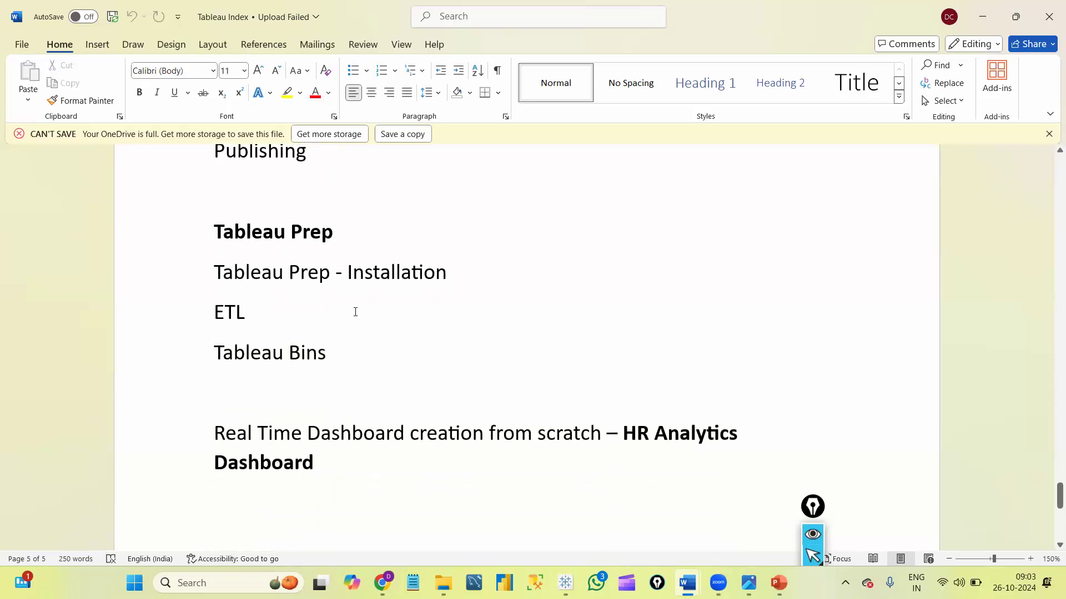
drag(225, 238, 309, 403)
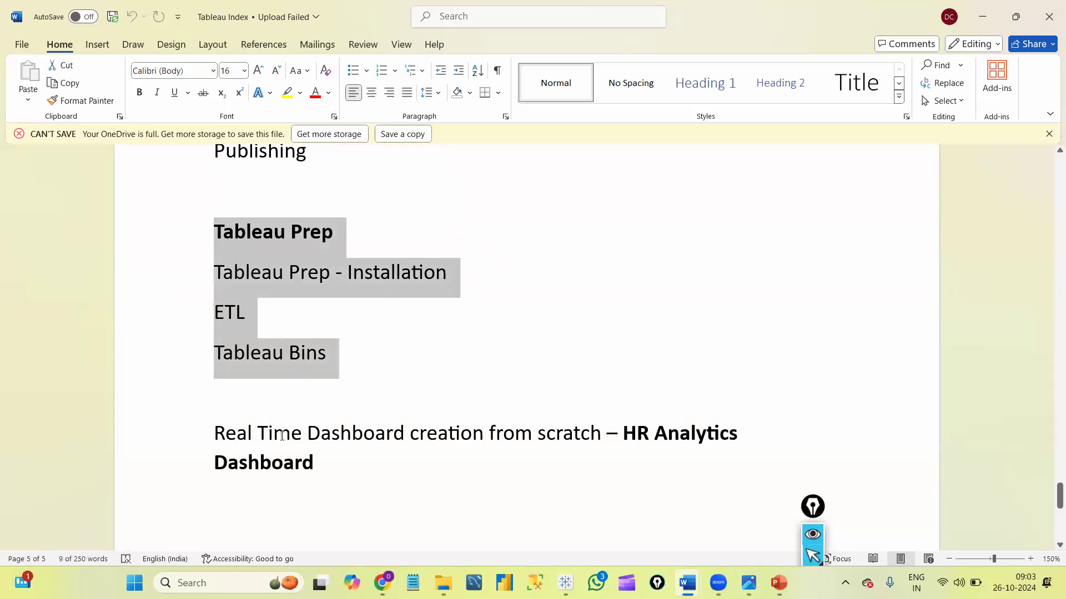
triple_click(338, 452)
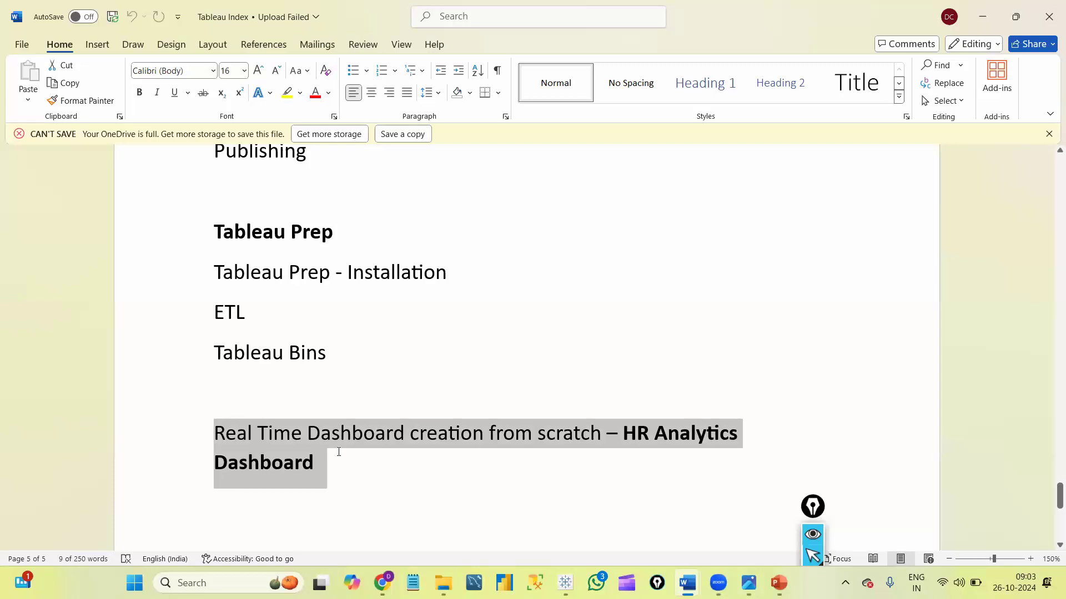
click(704, 464)
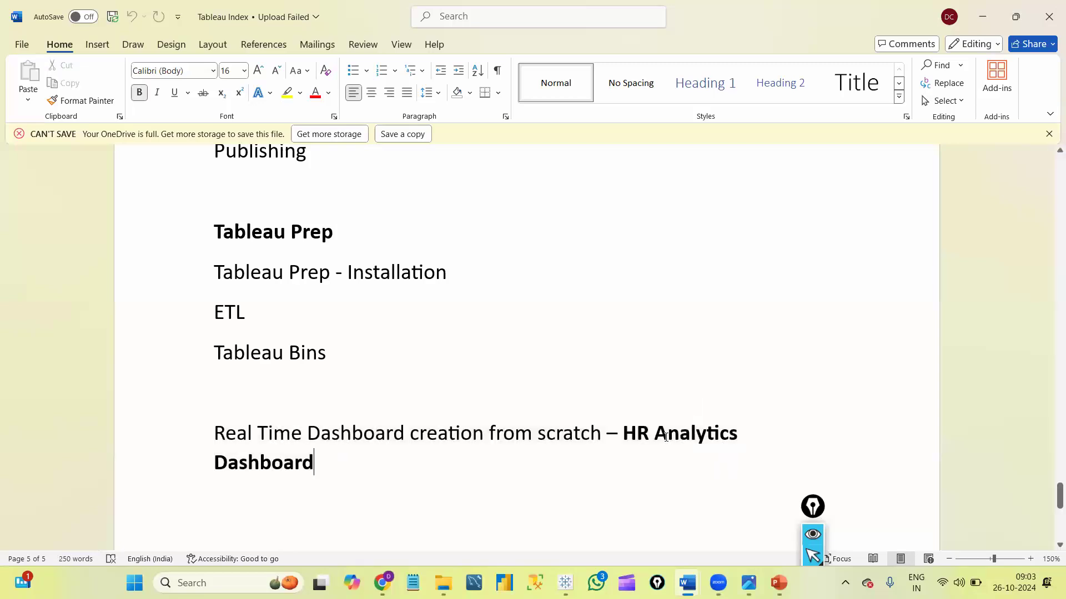
Switch to File Explorer and open the Tableau_CLASS Script & Files folder on the D: drive
mouse_move(443, 583)
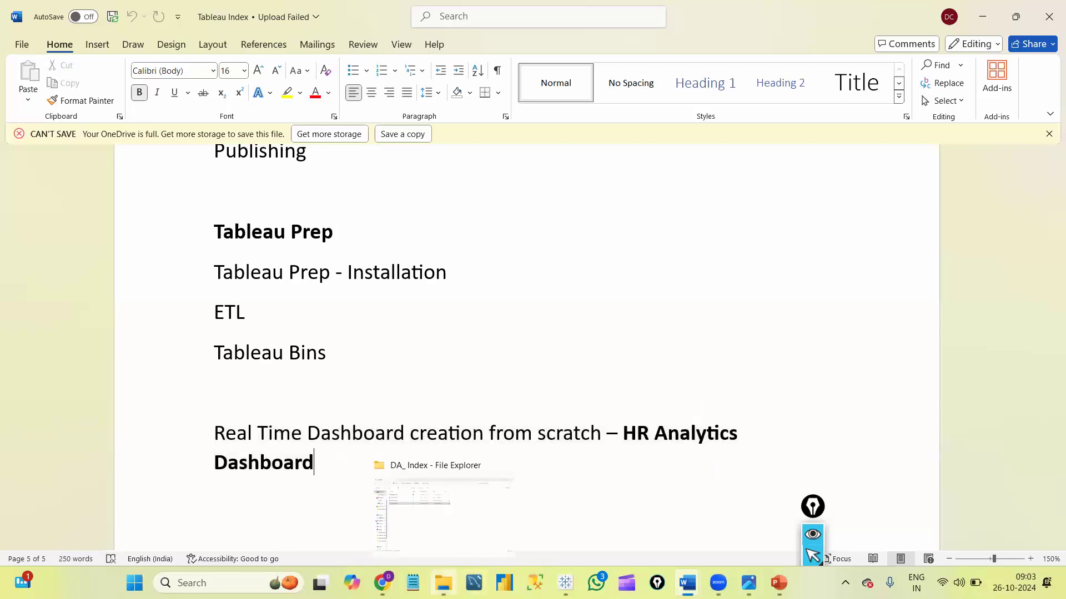
click(443, 514)
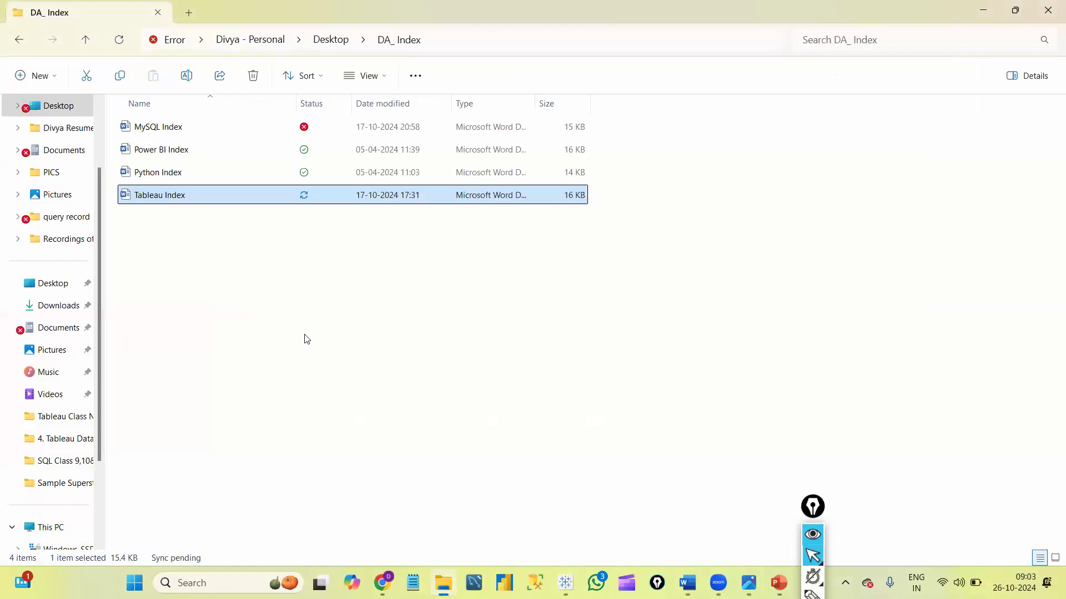
click(63, 421)
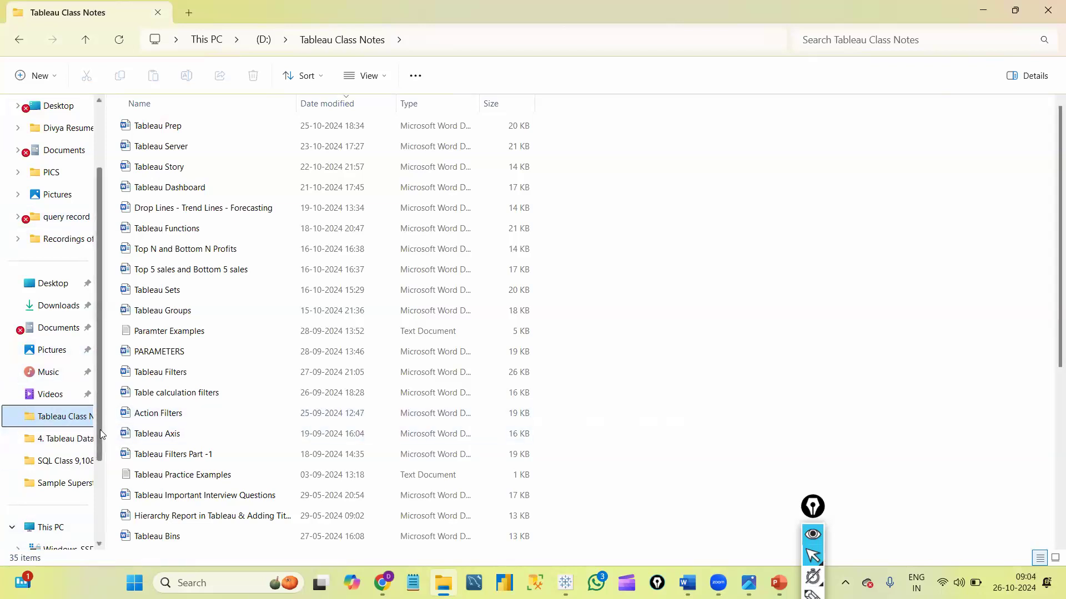
drag(100, 430, 97, 530)
click(55, 460)
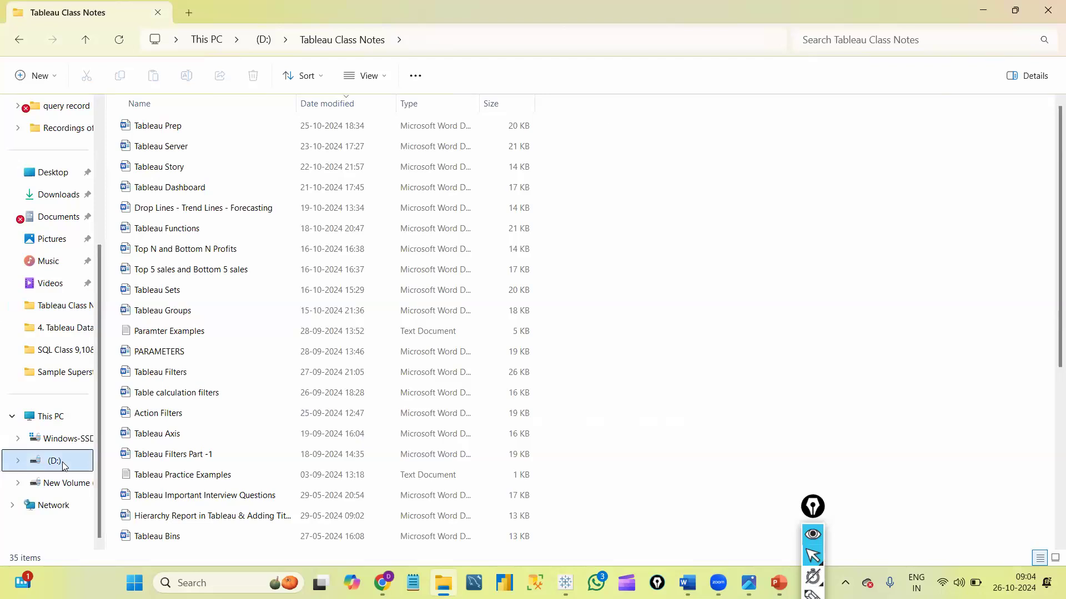
double_click(210, 315)
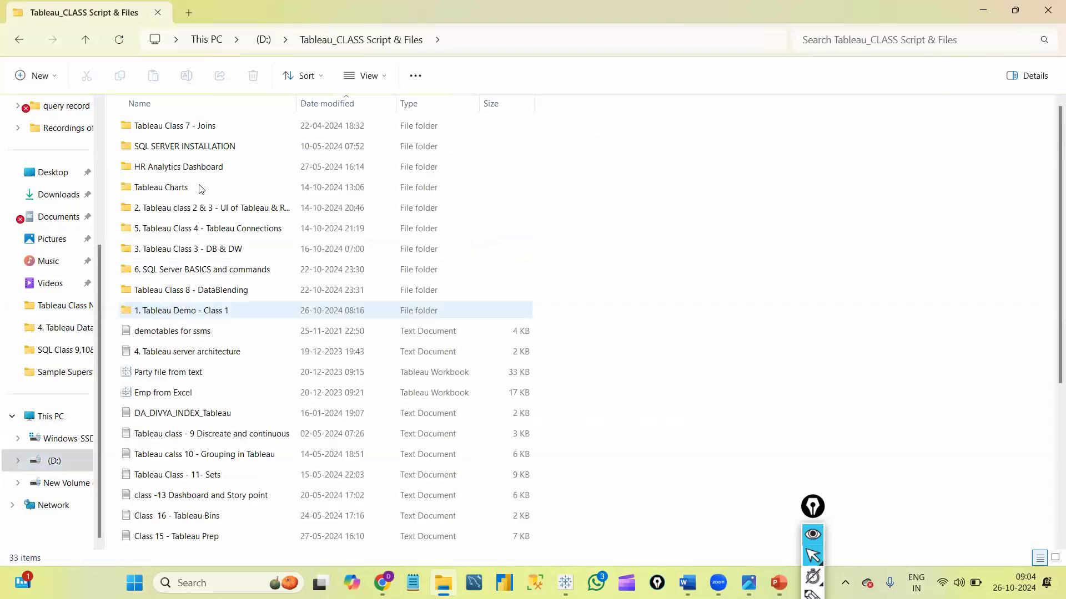
Open the HR Analytics Pic.png image from the HR Analytics Dashboard folder
click(199, 172)
double_click(200, 173)
double_click(305, 148)
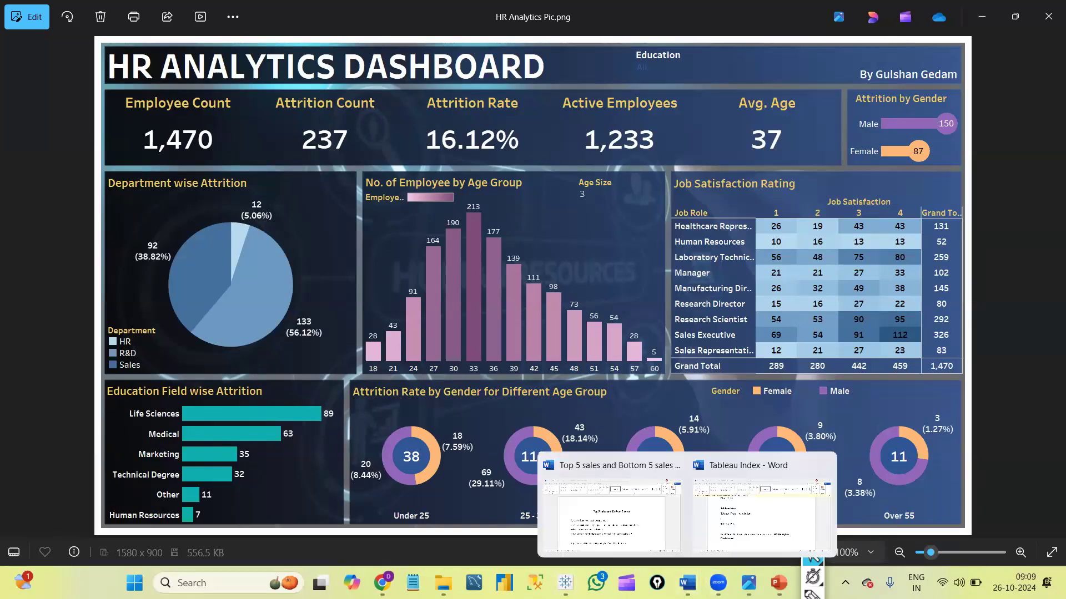
Switch to the Tableau workbook Book1 to view the yearly sales line chart on Sheet 2
mouse_move(565, 583)
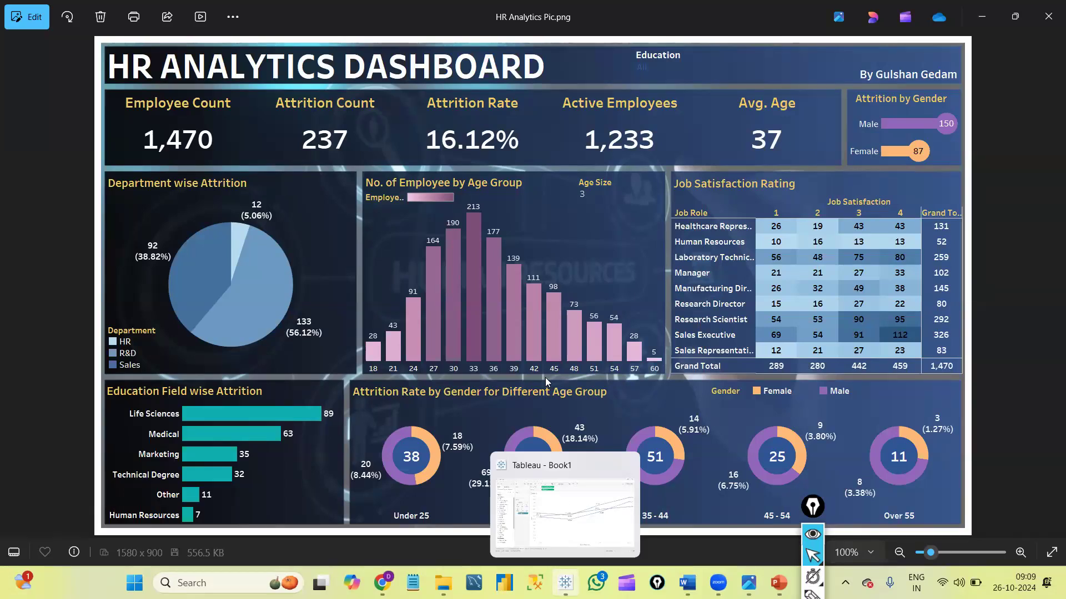
click(563, 499)
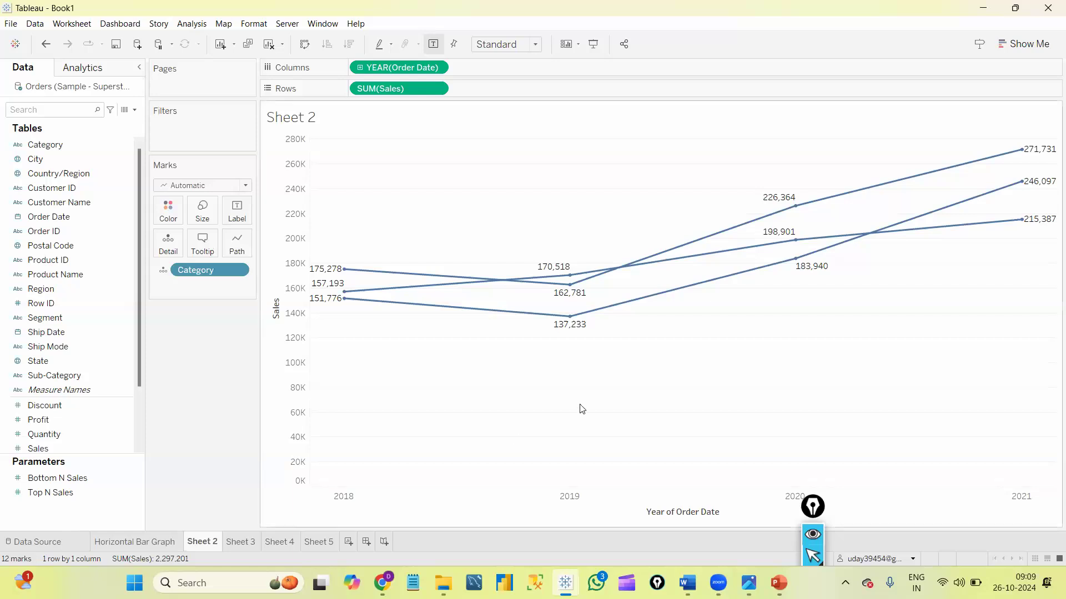
click(98, 416)
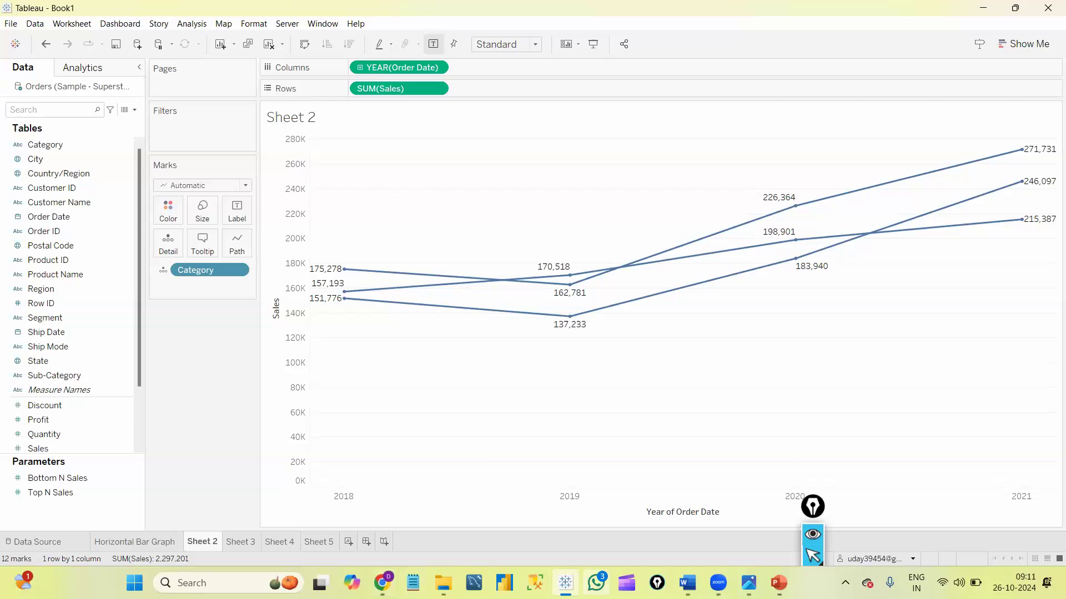
mouse_move(748, 584)
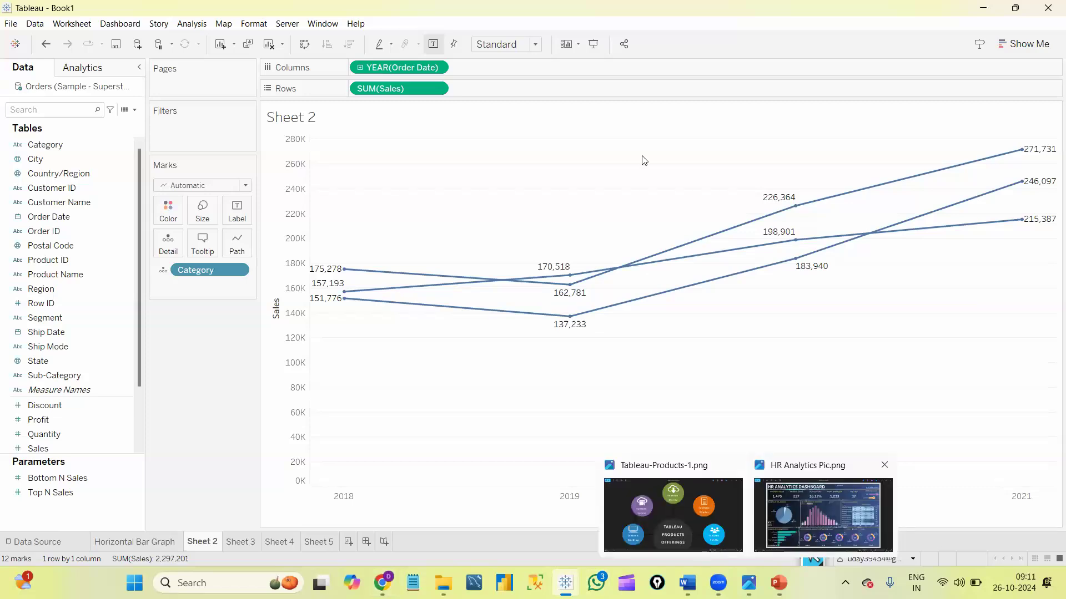